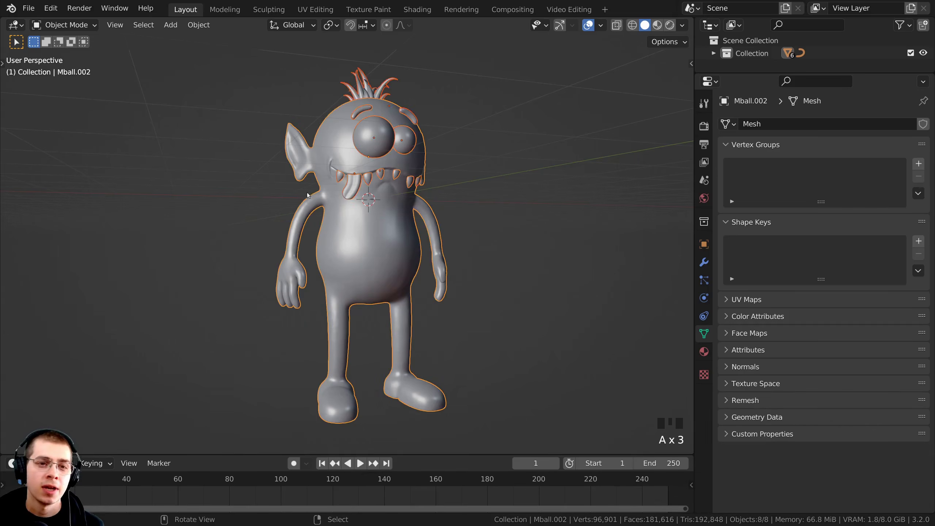
{"action": "right_click", "coordinate": [364, 86]}
{"action": "right_click", "coordinate": [350, 113]}
{"action": "right_click", "coordinate": [370, 132]}
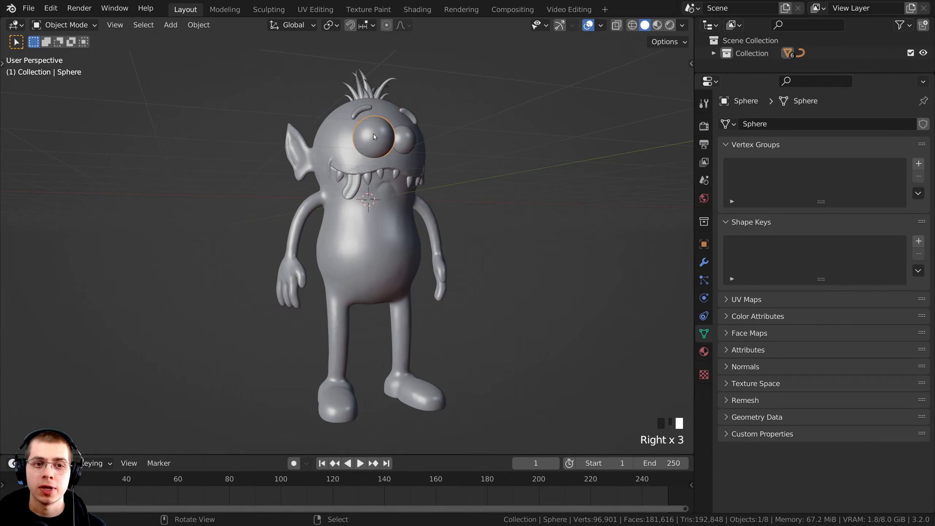
{"action": "key", "text": "a"}
{"action": "middle_click_drag", "start_coordinate": [364, 202], "coordinate": [385, 205]}
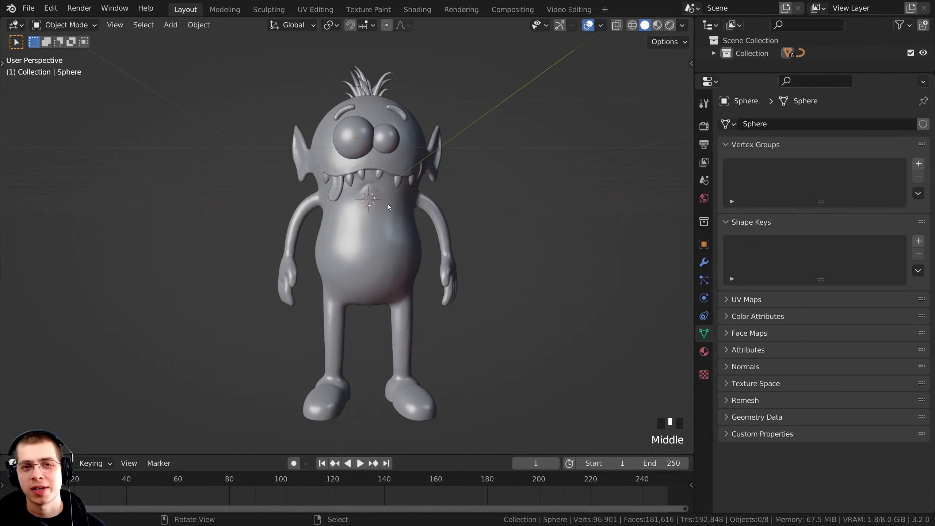
{"action": "middle_click_drag", "start_coordinate": [388, 204], "coordinate": [382, 192]}
{"action": "key", "text": "a"}
{"action": "key", "text": "a"}
{"action": "middle_click_drag", "start_coordinate": [391, 244], "coordinate": [395, 199], "text": "shift"}
- Choose Cycles as the scene's render engine
{"action": "left_click", "coordinate": [706, 126]}
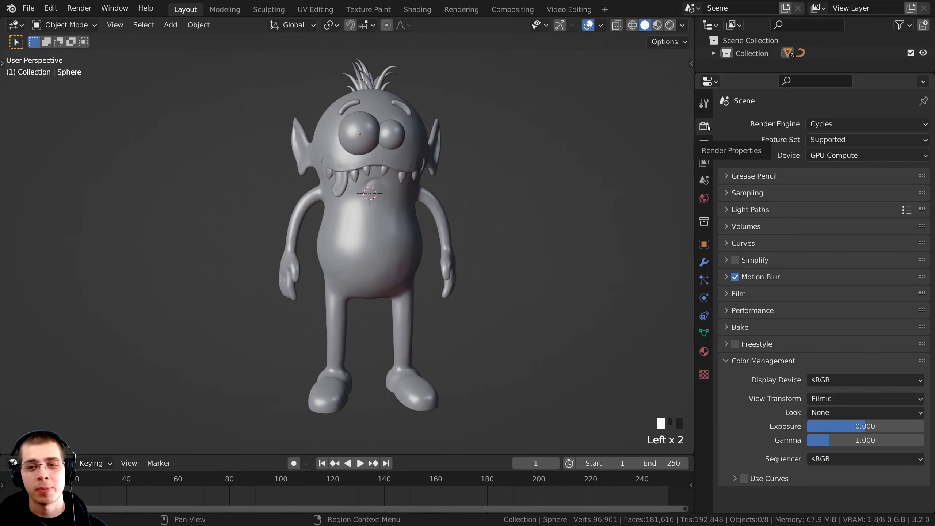
{"action": "left_click", "coordinate": [806, 126]}
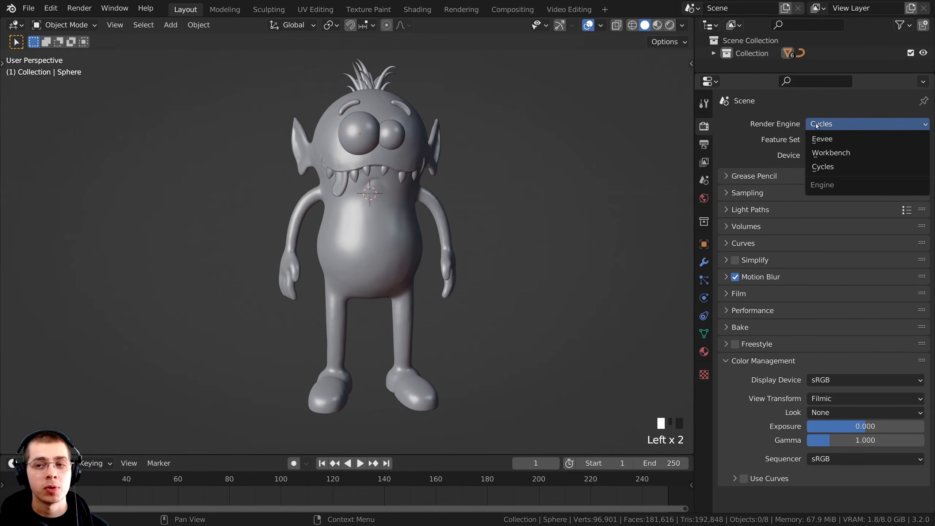
{"action": "left_click", "coordinate": [839, 170]}
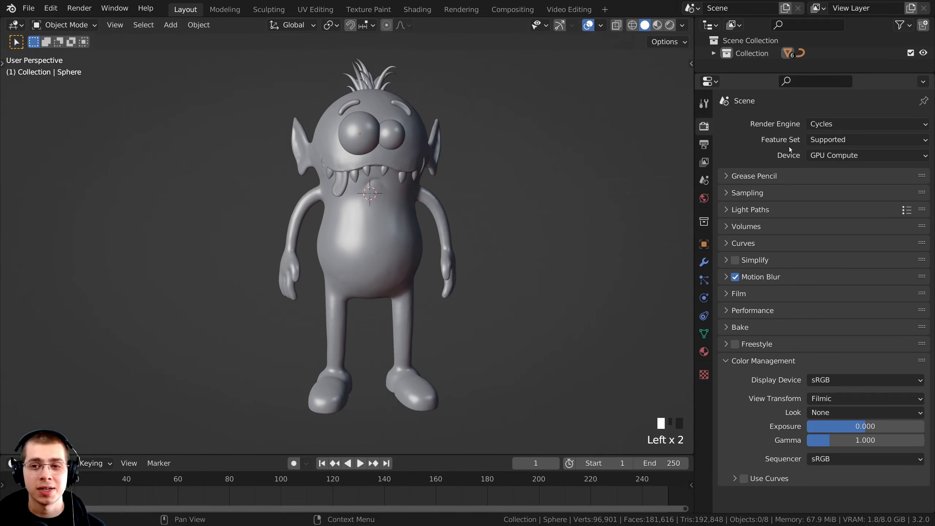
{"action": "left_click", "coordinate": [831, 124]}
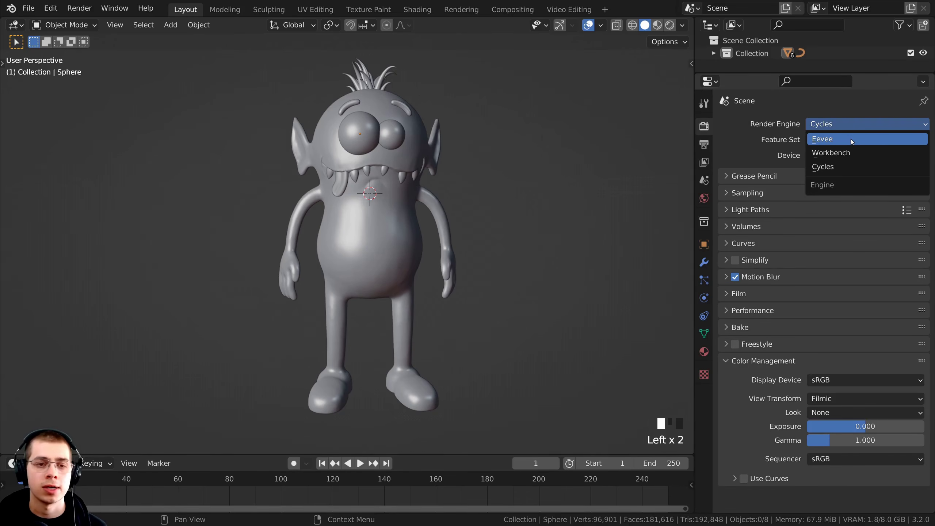
{"action": "left_click", "coordinate": [842, 168]}
{"action": "middle_click_drag", "start_coordinate": [355, 258], "coordinate": [408, 241]}
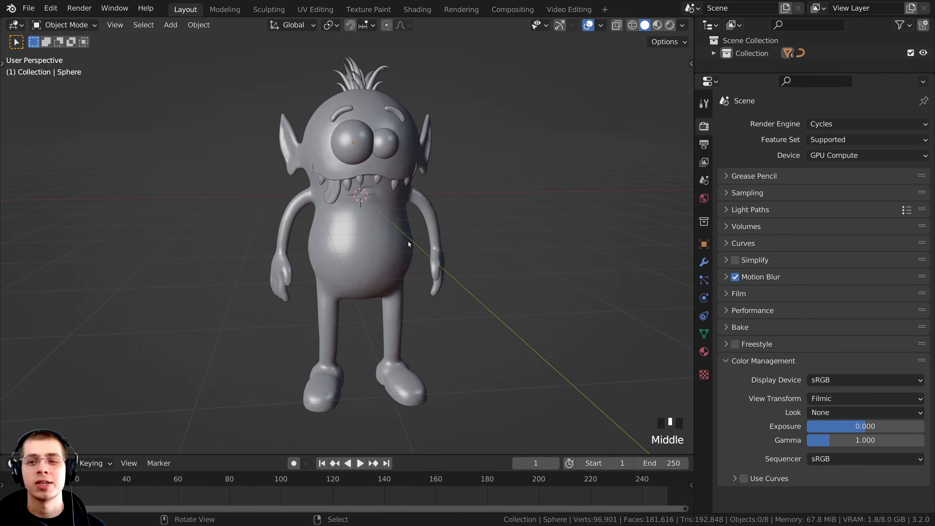
{"action": "middle_click_drag", "start_coordinate": [494, 207], "coordinate": [489, 182], "text": "shift"}
{"action": "left_click", "coordinate": [831, 125]}
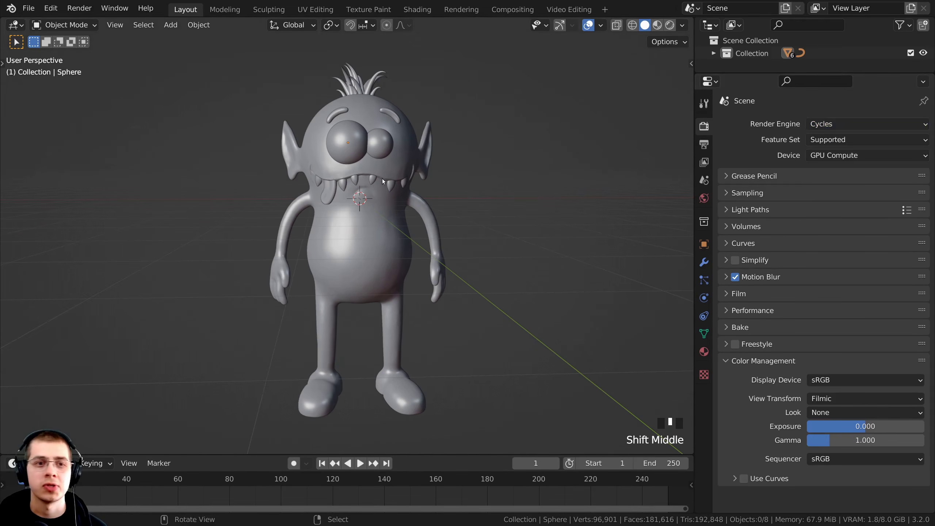
- Widen the properties area and assign an Environment Texture to the world background's color
{"action": "middle_click_drag", "start_coordinate": [366, 178], "coordinate": [379, 239]}
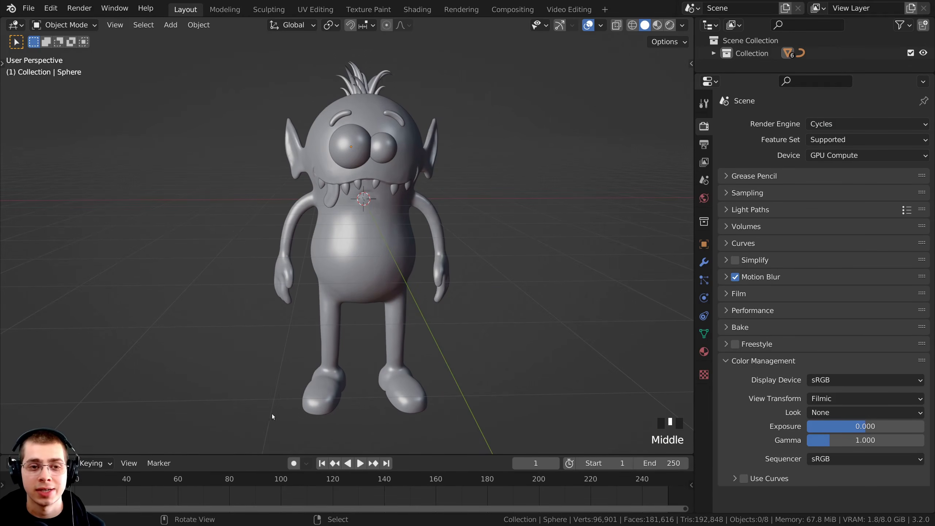
{"action": "left_click", "coordinate": [701, 199]}
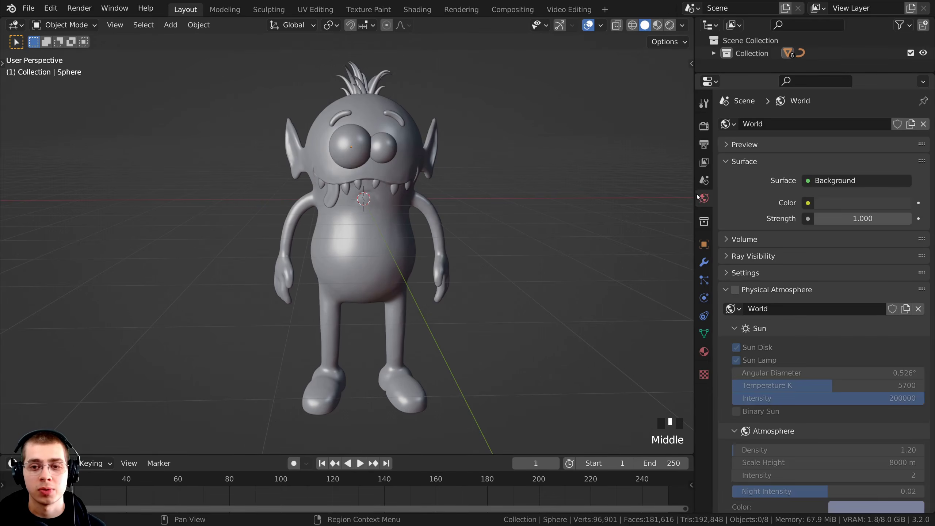
{"action": "left_click_drag", "start_coordinate": [694, 139], "coordinate": [655, 140]}
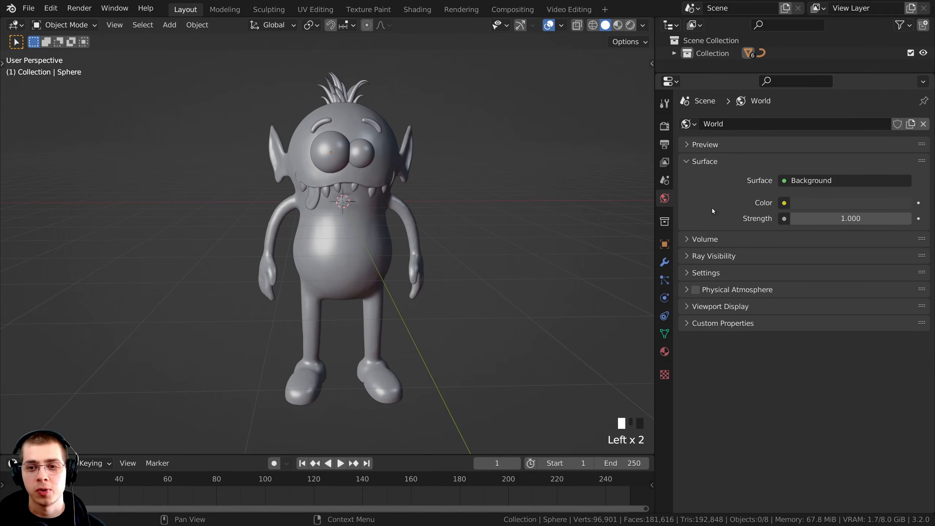
{"action": "left_click", "coordinate": [784, 203]}
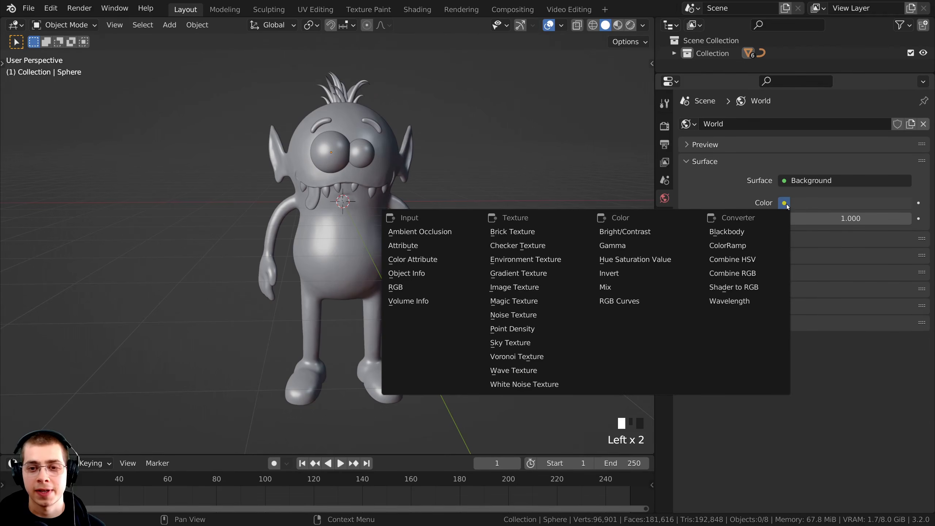
{"action": "left_click", "coordinate": [551, 260]}
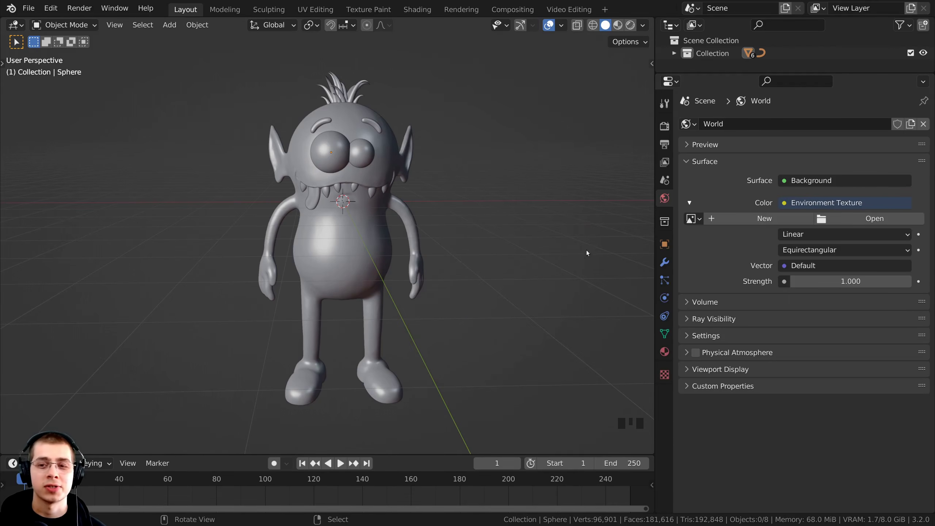
- Load monbachtal_riverbank_1k.hdr from the Poly Haven HDRI 1K folder as the world's environment image
{"action": "left_click", "coordinate": [857, 217]}
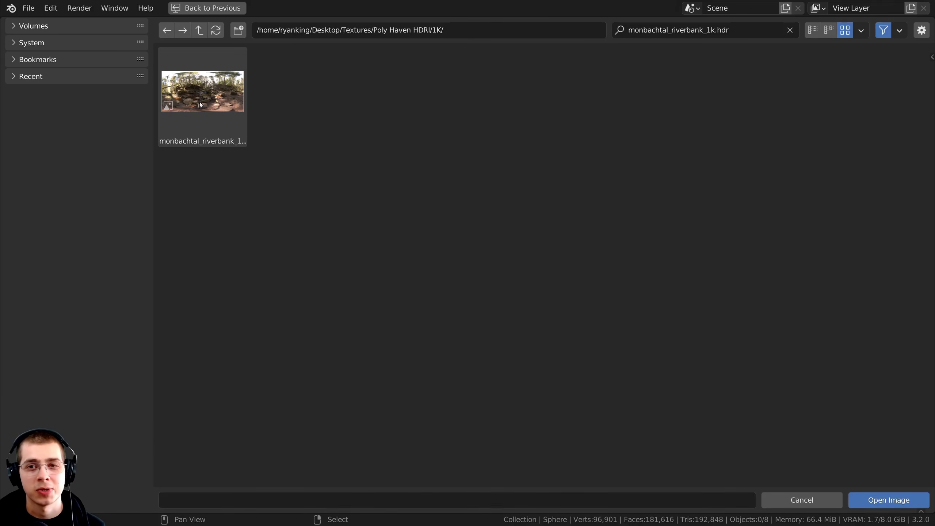
{"action": "left_click", "coordinate": [210, 102]}
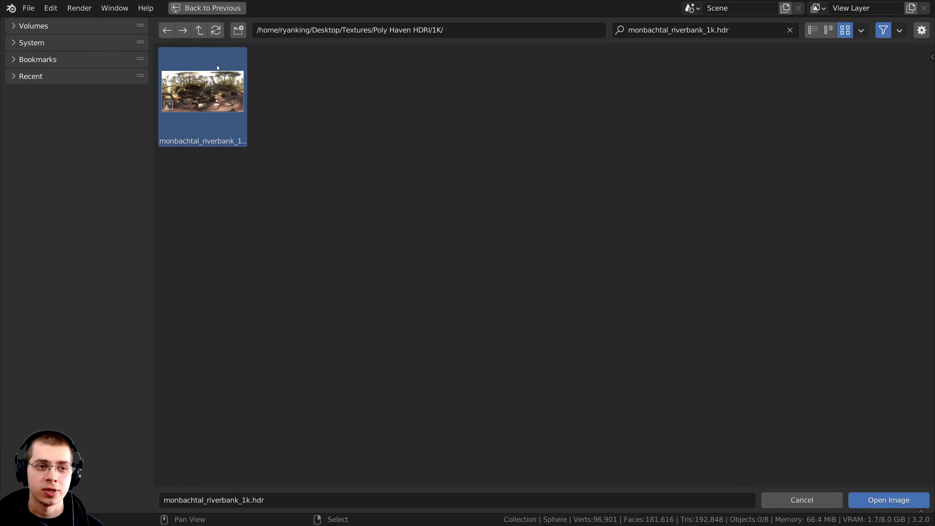
{"action": "double_click", "coordinate": [204, 93]}
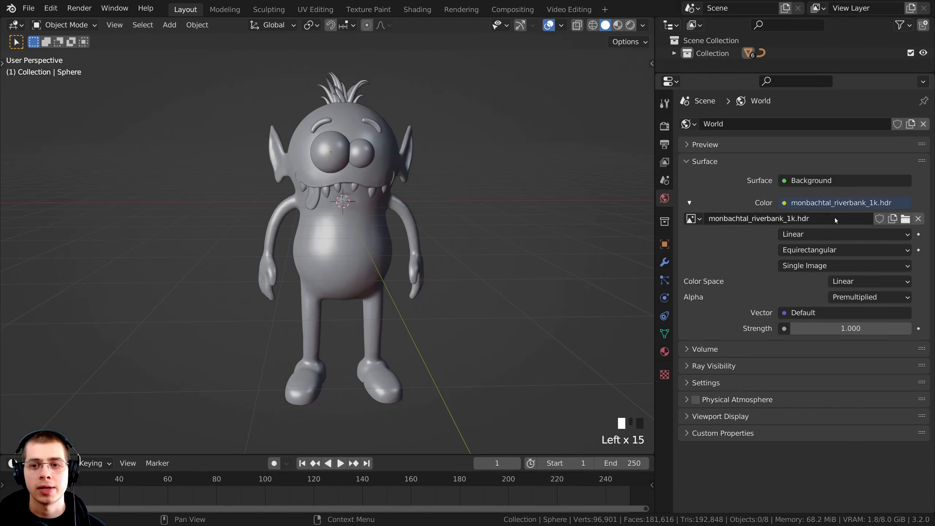
- Switch the viewport shading to Rendered and view the monster under the HDRI lighting
{"action": "middle_click_drag", "start_coordinate": [414, 377], "coordinate": [396, 292]}
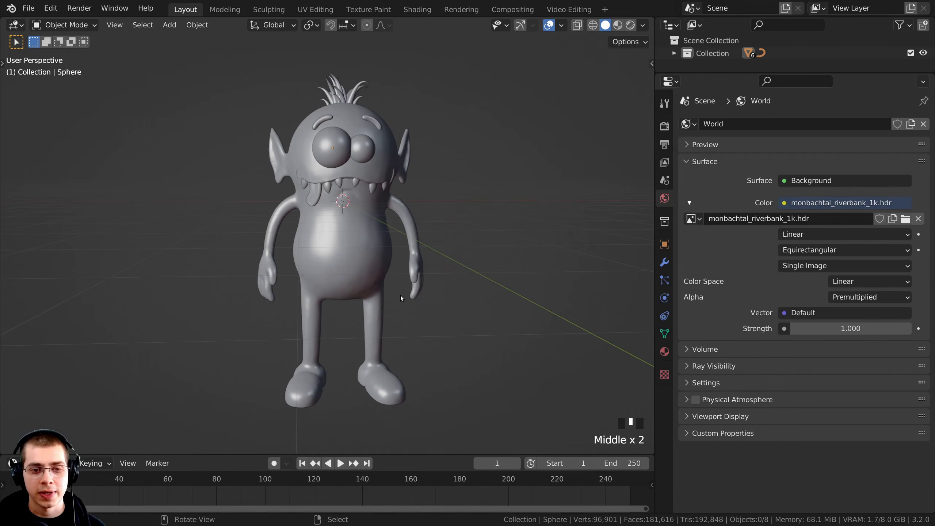
{"action": "key", "text": "z"}
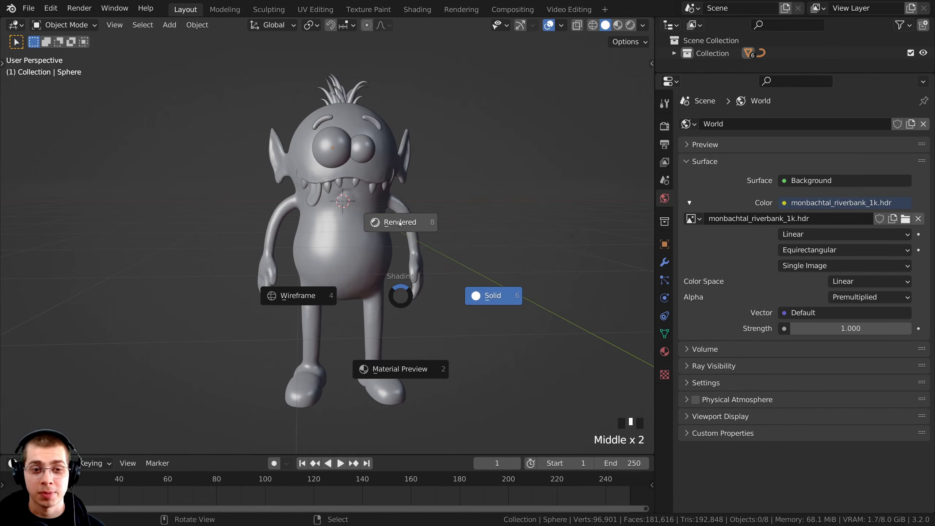
{"action": "left_click", "coordinate": [425, 267]}
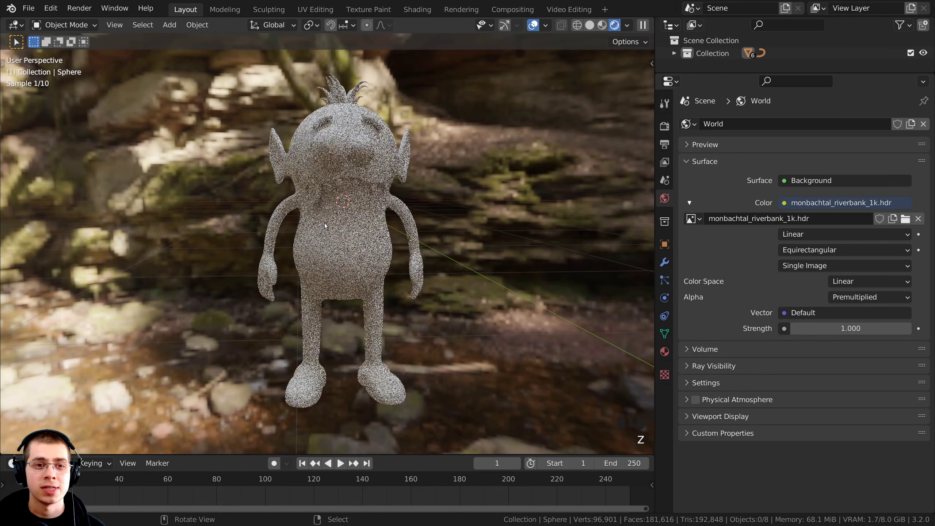
{"action": "middle_click_drag", "start_coordinate": [338, 225], "coordinate": [448, 197]}
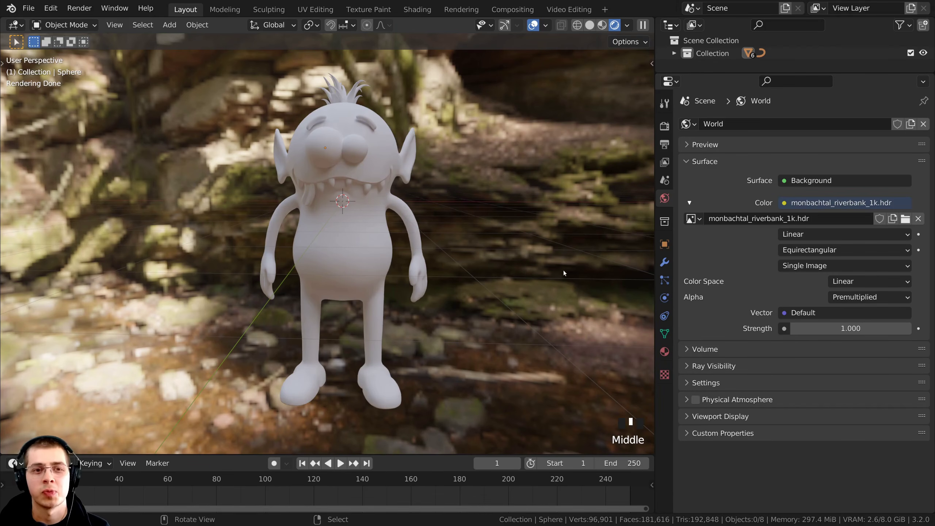
- Enable the Transparent film option in the render settings to hide the HDRI background
{"action": "left_click", "coordinate": [664, 129]}
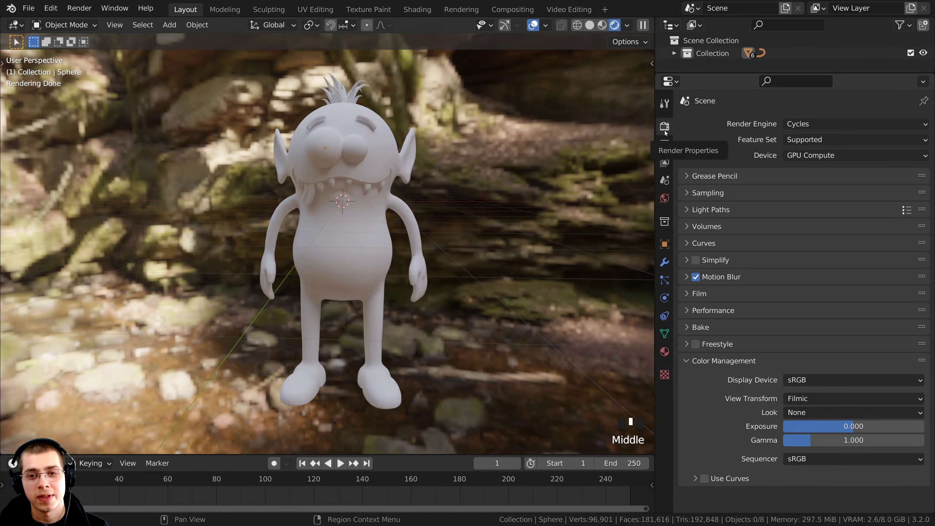
{"action": "left_click", "coordinate": [687, 294]}
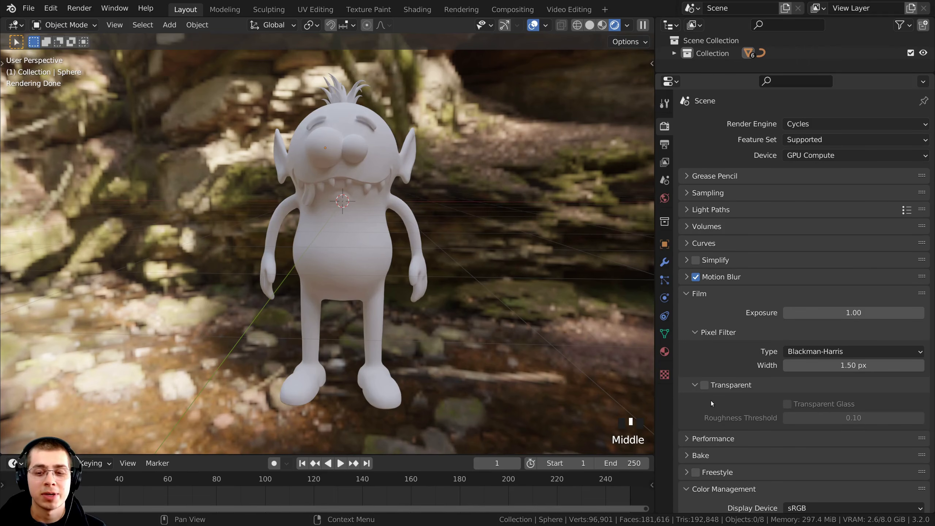
{"action": "left_click", "coordinate": [704, 385]}
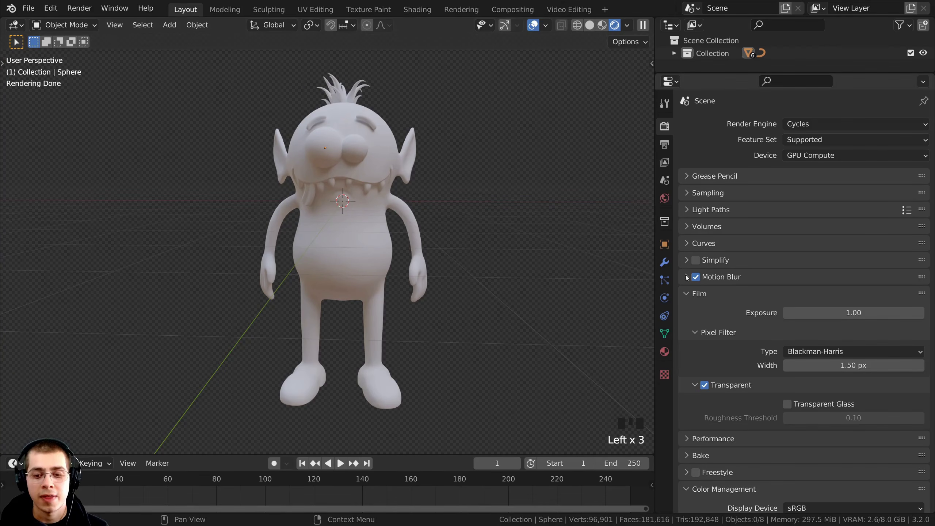
- In color management, keep the Filmic view transform and set the look to Very High Contrast
{"action": "scroll", "coordinate": [690, 274], "scroll_direction": "down", "scroll_amount": 6}
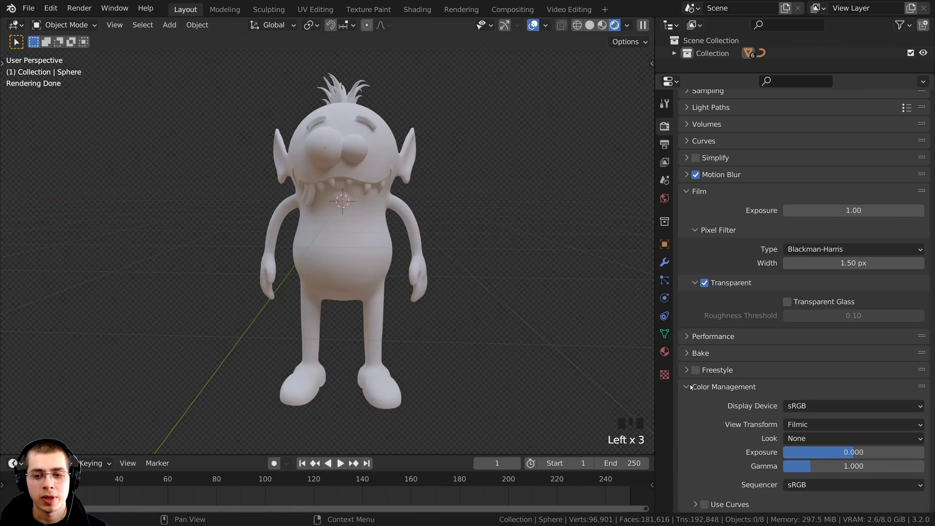
{"action": "left_click", "coordinate": [808, 427]}
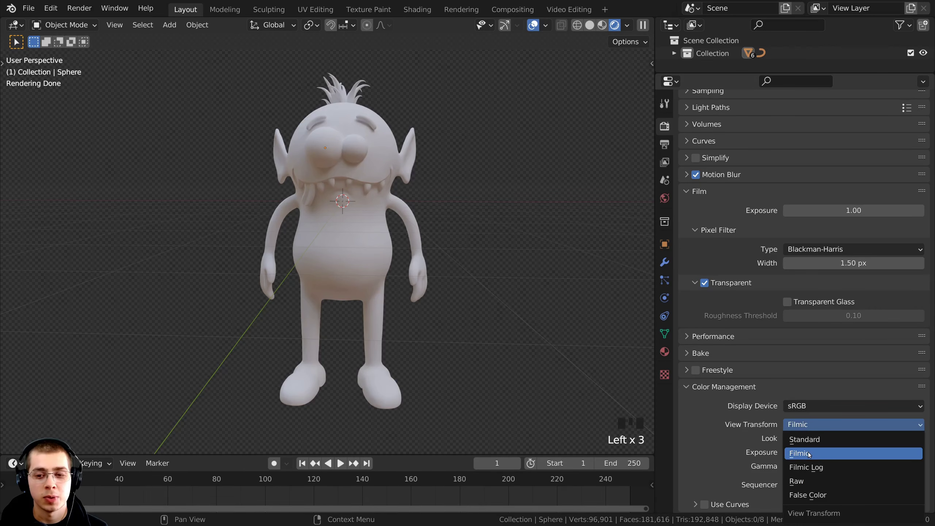
{"action": "left_click", "coordinate": [811, 454]}
{"action": "left_click", "coordinate": [800, 440]}
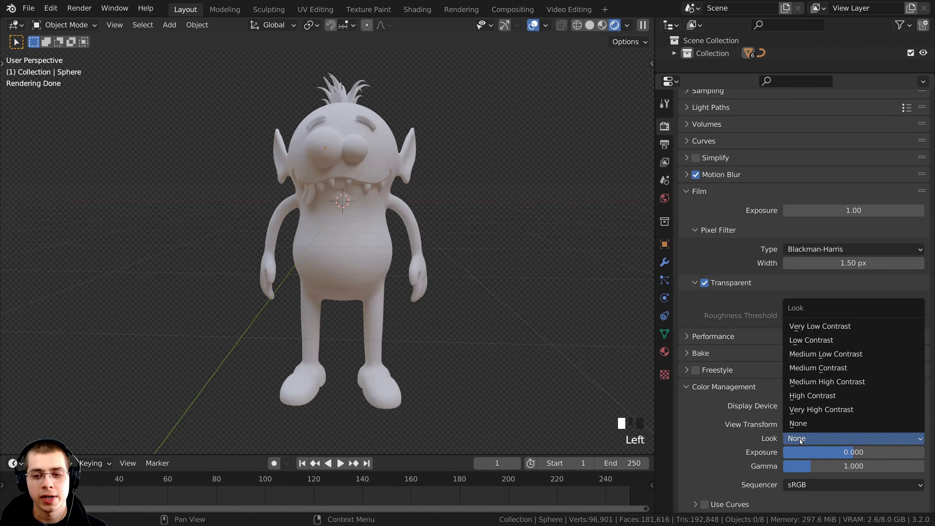
{"action": "left_click", "coordinate": [814, 411]}
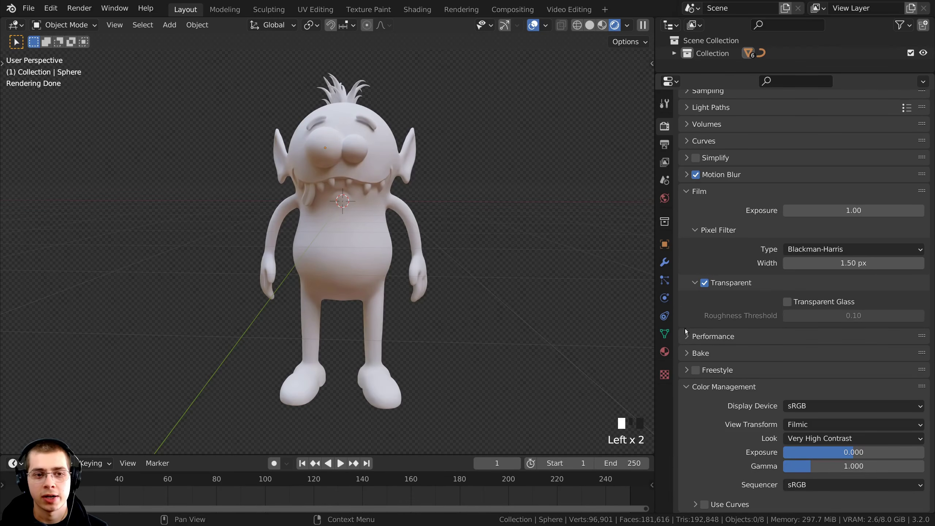
- Examine the rendered monster's shading and contrast up close and from several angles
{"action": "scroll", "coordinate": [352, 164], "scroll_direction": "up", "scroll_amount": 3}
{"action": "middle_click_drag", "start_coordinate": [352, 165], "coordinate": [342, 244], "text": "shift"}
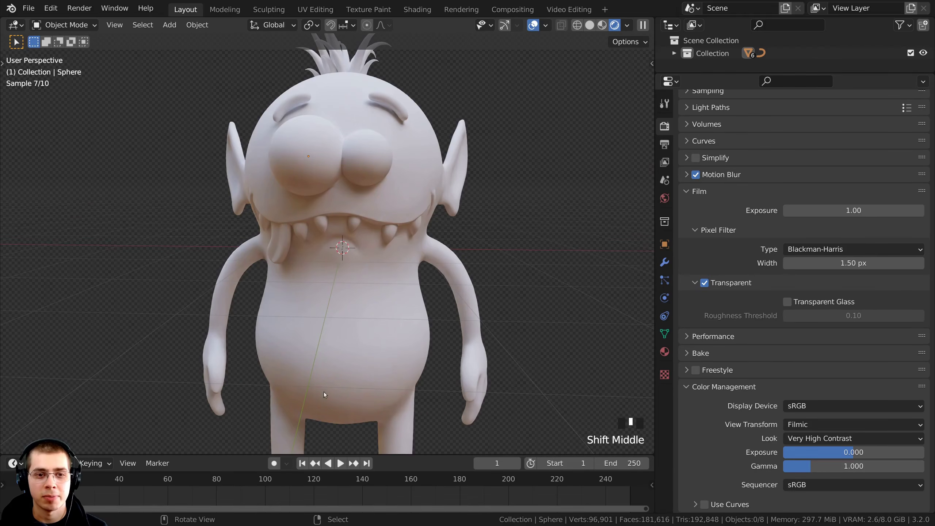
{"action": "scroll", "coordinate": [301, 171], "scroll_direction": "down", "scroll_amount": 1}
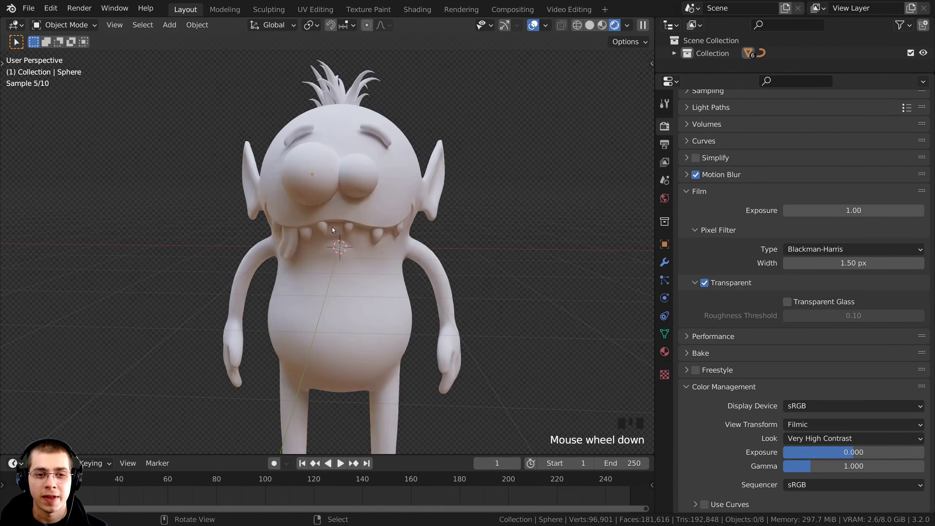
{"action": "scroll", "coordinate": [363, 298], "scroll_direction": "down", "scroll_amount": 3}
{"action": "middle_click_drag", "start_coordinate": [378, 297], "coordinate": [421, 262]}
{"action": "middle_click_drag", "start_coordinate": [421, 262], "coordinate": [423, 245], "text": "shift"}
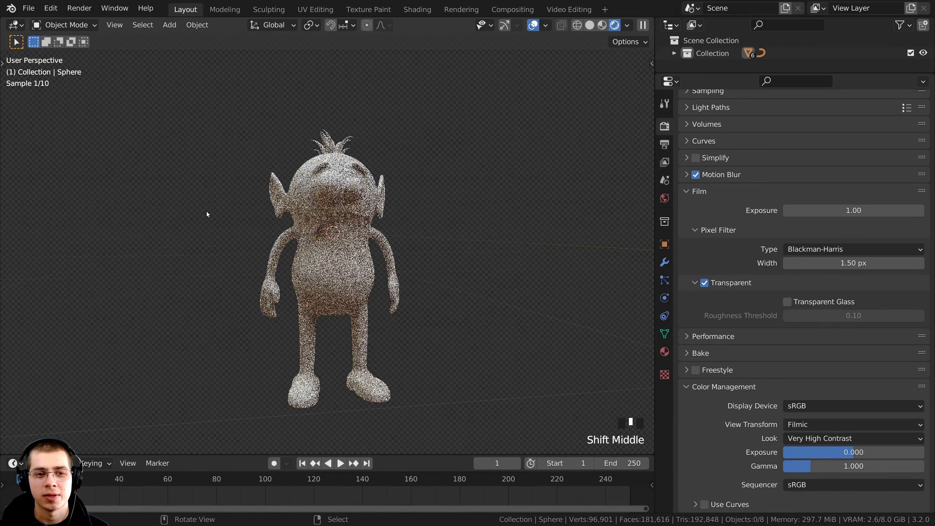
{"action": "scroll", "coordinate": [472, 253], "scroll_direction": "up", "scroll_amount": 1}
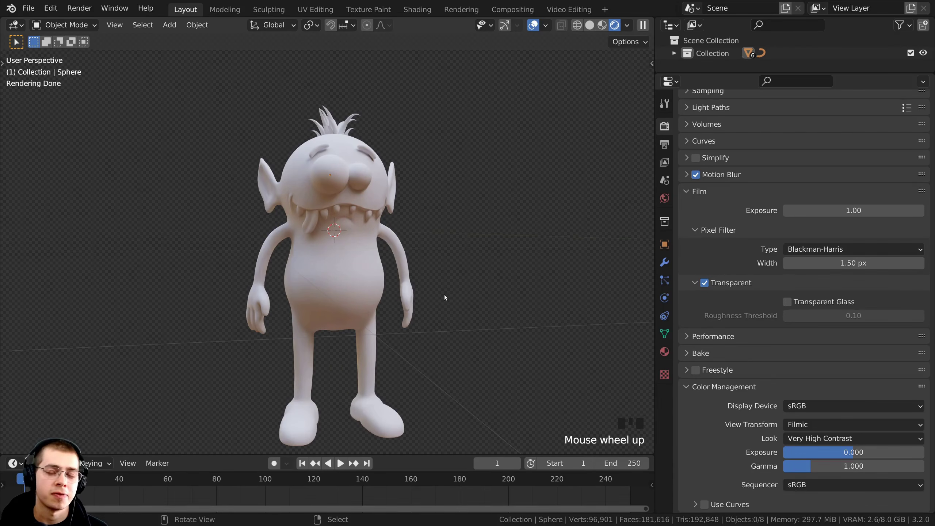
{"action": "middle_click_drag", "start_coordinate": [457, 267], "coordinate": [473, 243], "text": "shift"}
- Save the file and add a camera to the scene
{"action": "key", "text": "ctrl+s"}
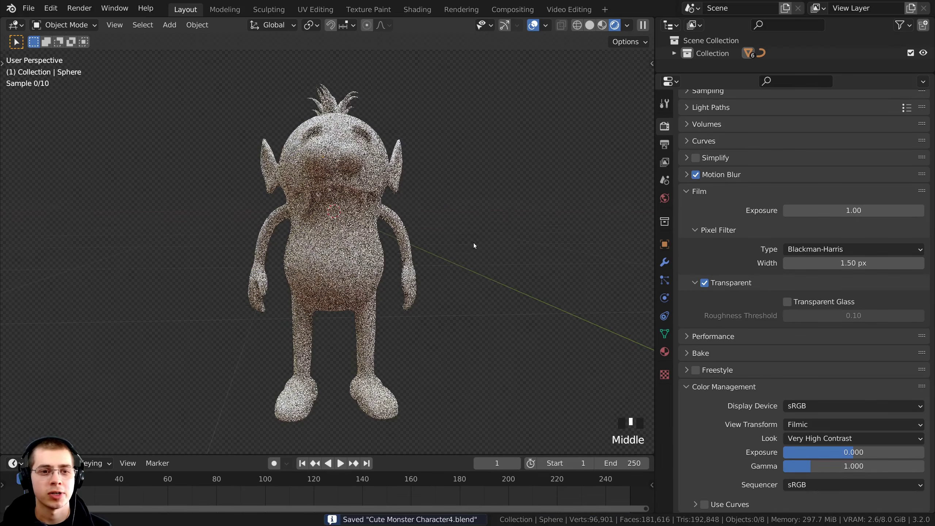
{"action": "middle_click_drag", "start_coordinate": [366, 236], "coordinate": [386, 203]}
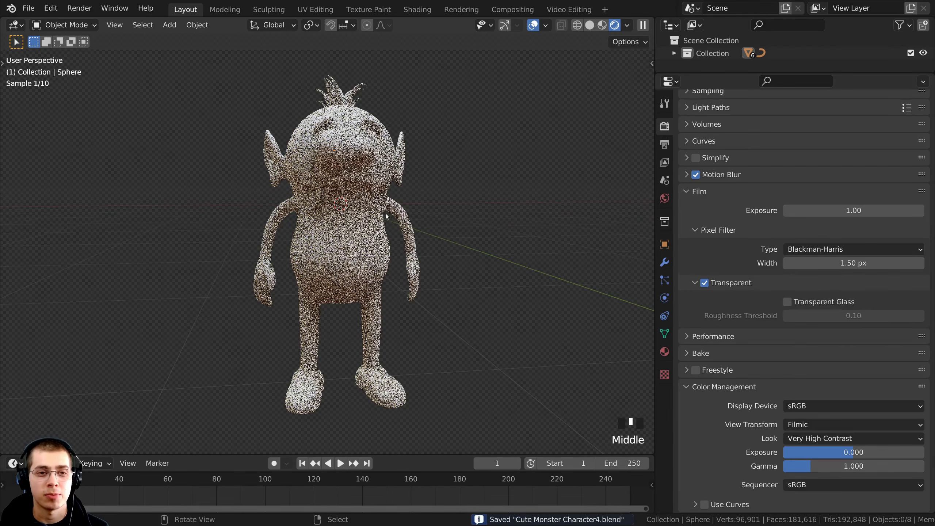
{"action": "key", "text": "shift+a"}
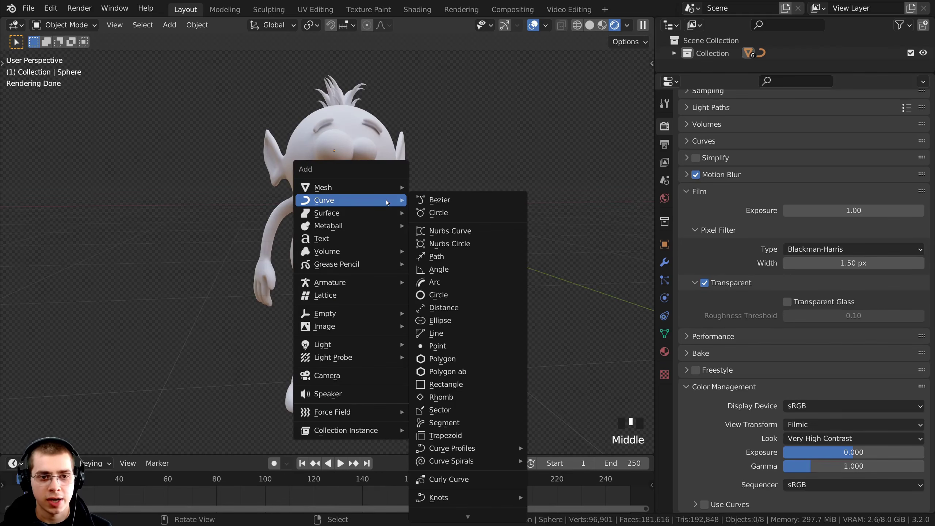
{"action": "left_click", "coordinate": [338, 379]}
{"action": "middle_click_drag", "start_coordinate": [345, 332], "coordinate": [354, 332], "text": "shift"}
{"action": "middle_click_drag", "start_coordinate": [380, 304], "coordinate": [385, 293]}
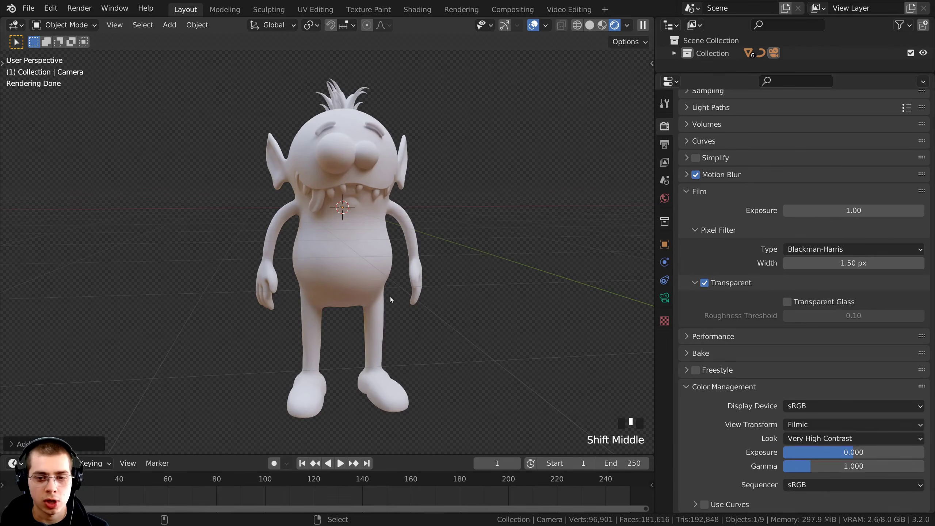
- Align the new camera to the current view and shift it slightly to adjust the monster's framing
{"action": "key", "text": "ctrl+alt+KP_0"}
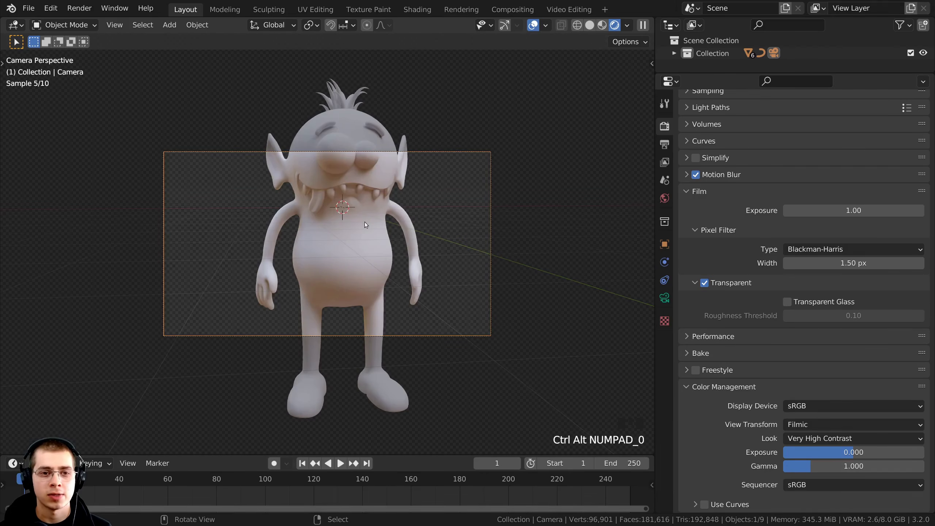
{"action": "key", "text": "g"}
{"action": "right_click", "coordinate": [431, 272]}
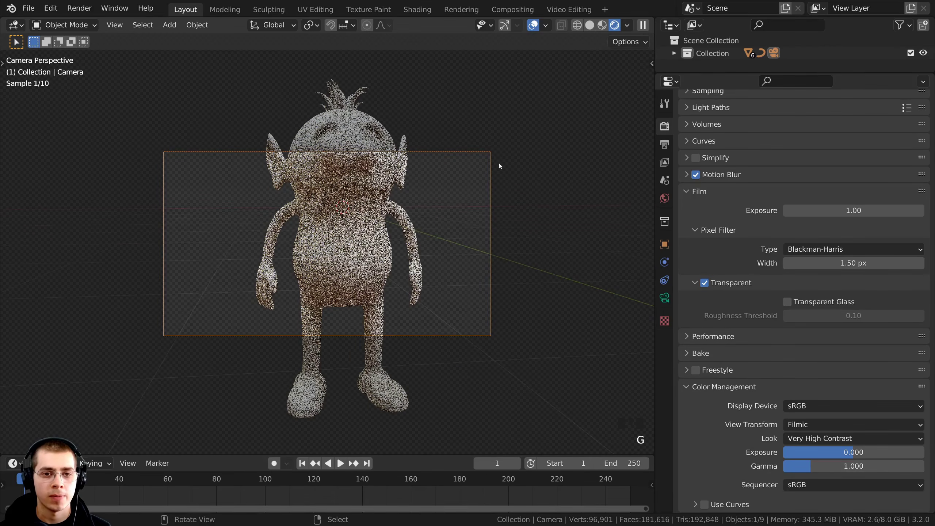
{"action": "right_click", "coordinate": [491, 151]}
{"action": "key", "text": "alt+a"}
{"action": "right_click", "coordinate": [494, 276]}
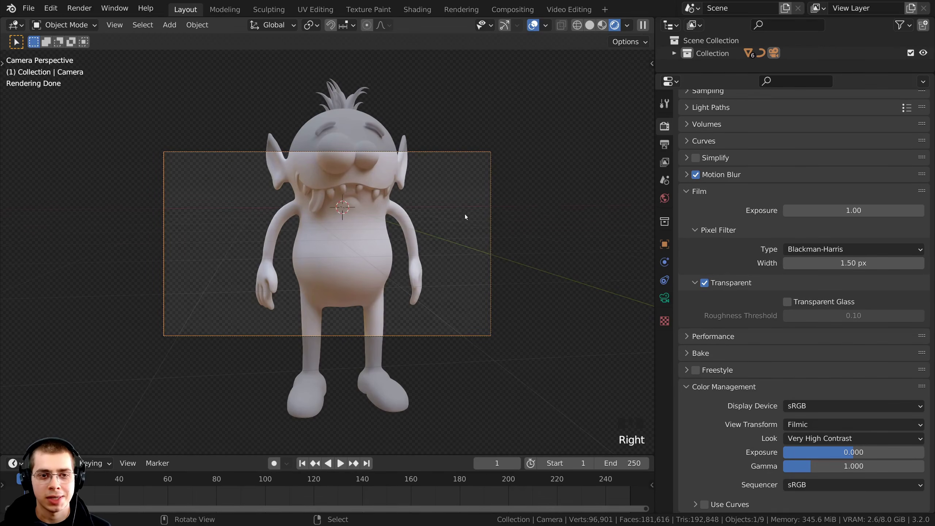
{"action": "key", "text": "g"}
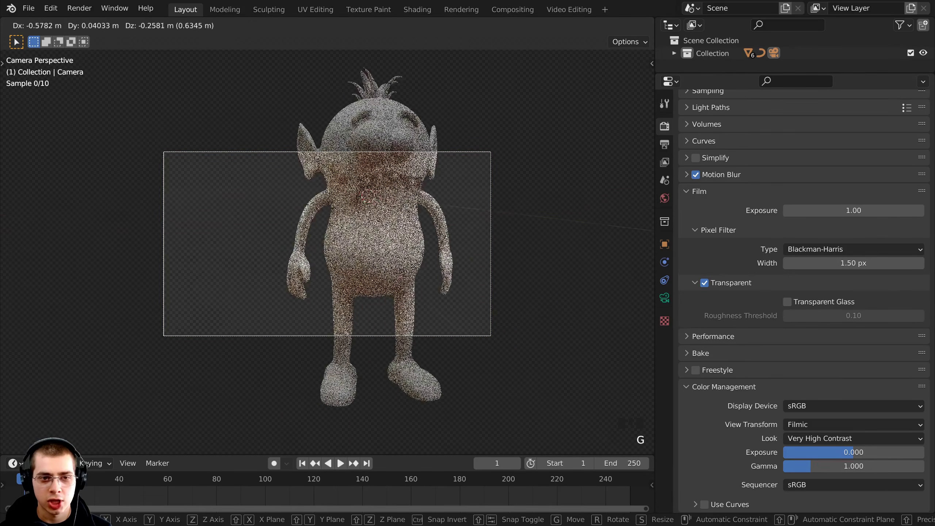
{"action": "left_click", "coordinate": [443, 256]}
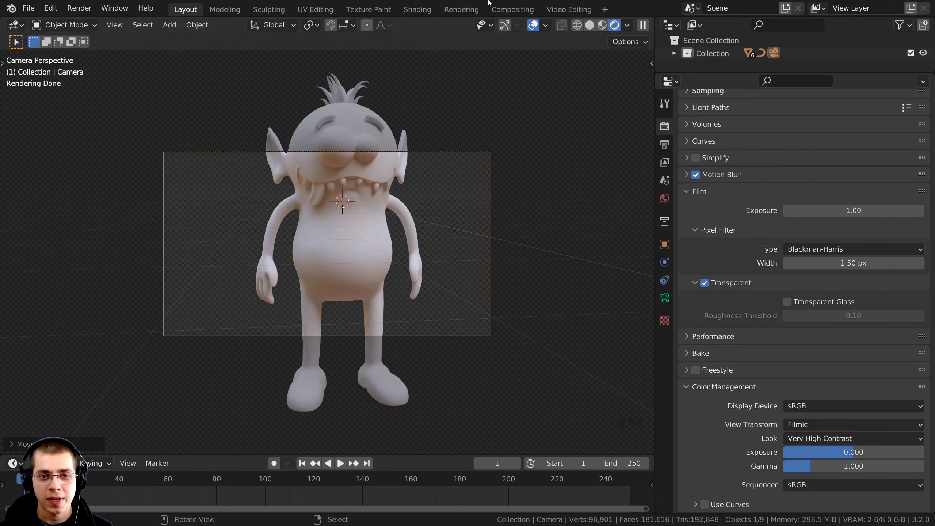
- Define a render region enclosing the whole camera frame so only the area inside it renders
{"action": "key", "text": "ctrl+b"}
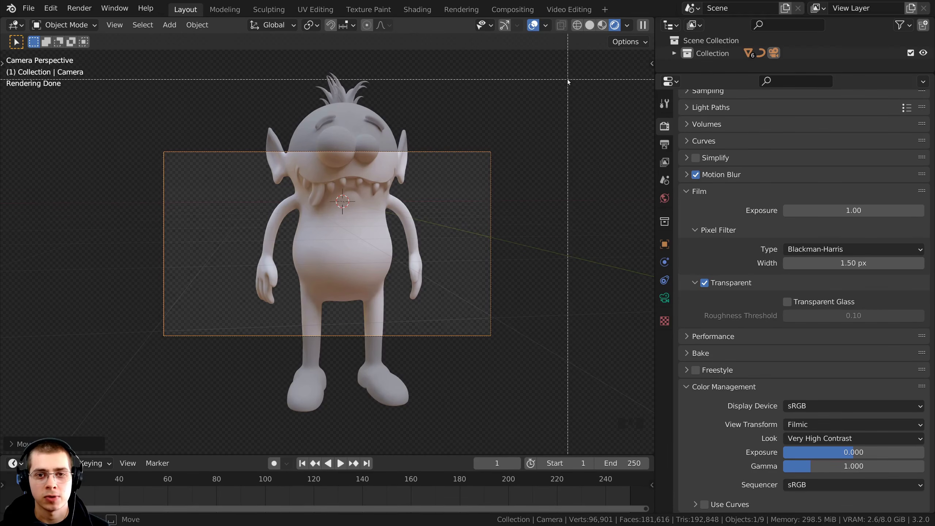
{"action": "mouse_move", "coordinate": [567, 79]}
{"action": "left_mouse_down"}
{"action": "mouse_move", "coordinate": [491, 149]}
{"action": "mouse_move", "coordinate": [233, 277]}
{"action": "mouse_move", "coordinate": [117, 419]}
{"action": "mouse_move", "coordinate": [97, 415]}
{"action": "left_mouse_up"}
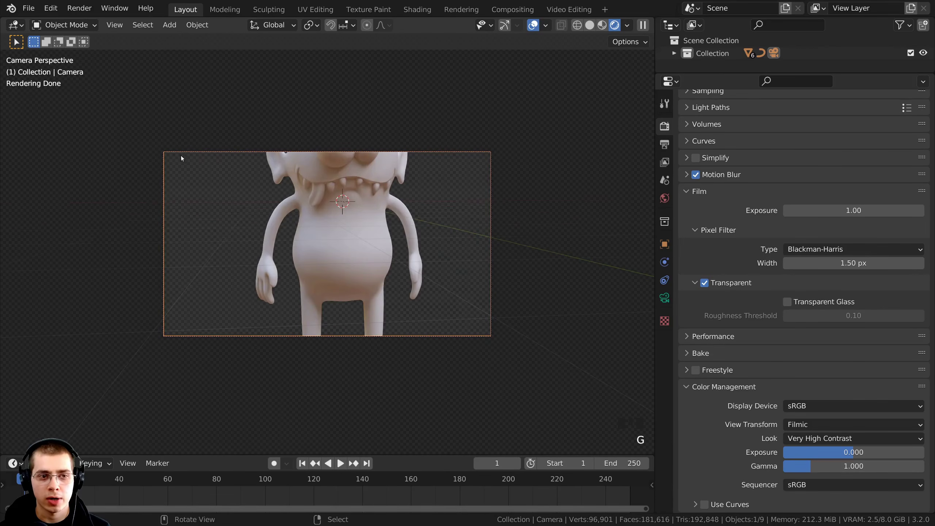
{"action": "left_click", "coordinate": [170, 343]}
- Move the camera freehand to reposition the monster's body within the camera frame
{"action": "key", "text": "g"}
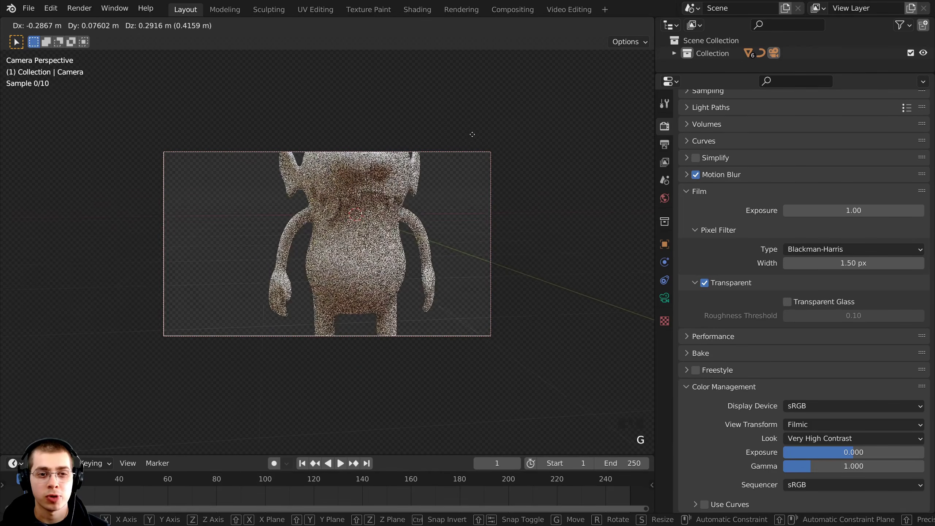
{"action": "left_click", "coordinate": [506, 158]}
{"action": "scroll", "coordinate": [450, 154], "scroll_direction": "up", "scroll_amount": 2}
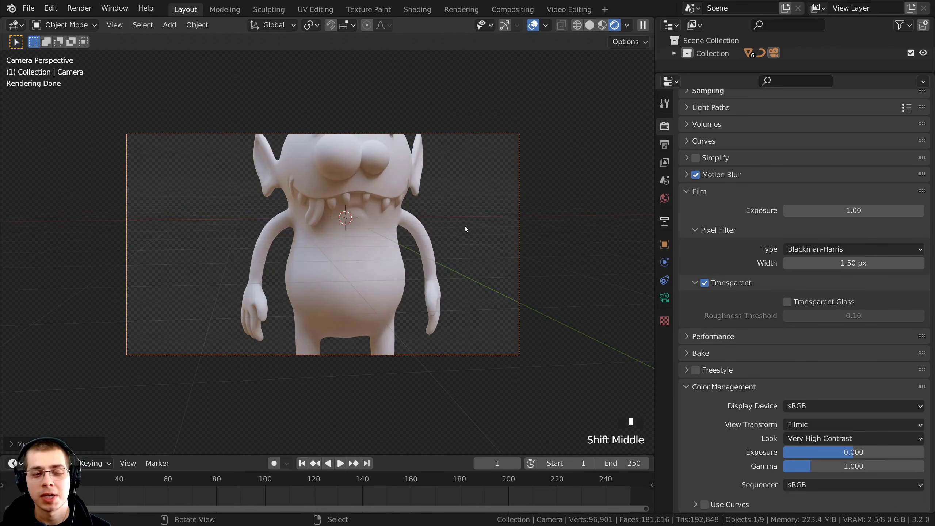
- Set the output resolution Y to 2560 px for a square camera frame
{"action": "scroll", "coordinate": [679, 159], "scroll_direction": "up", "scroll_amount": 5}
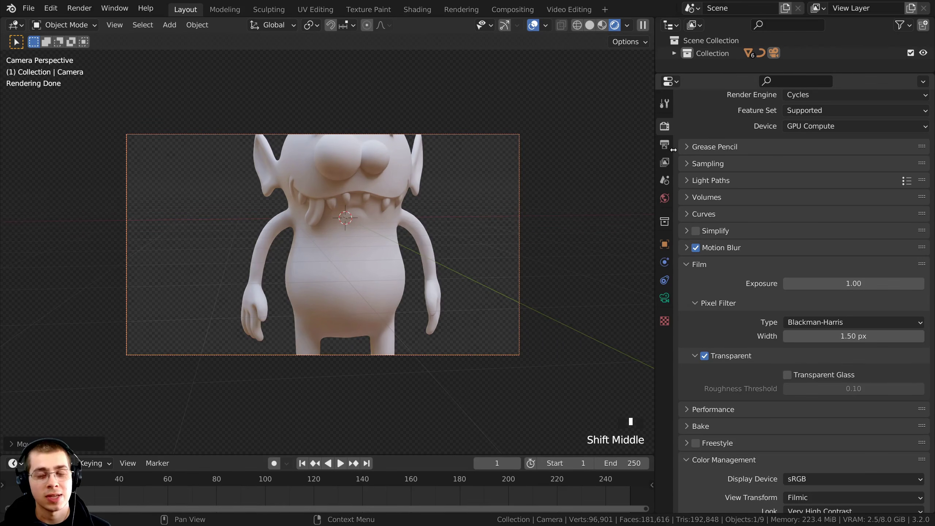
{"action": "left_click", "coordinate": [667, 147]}
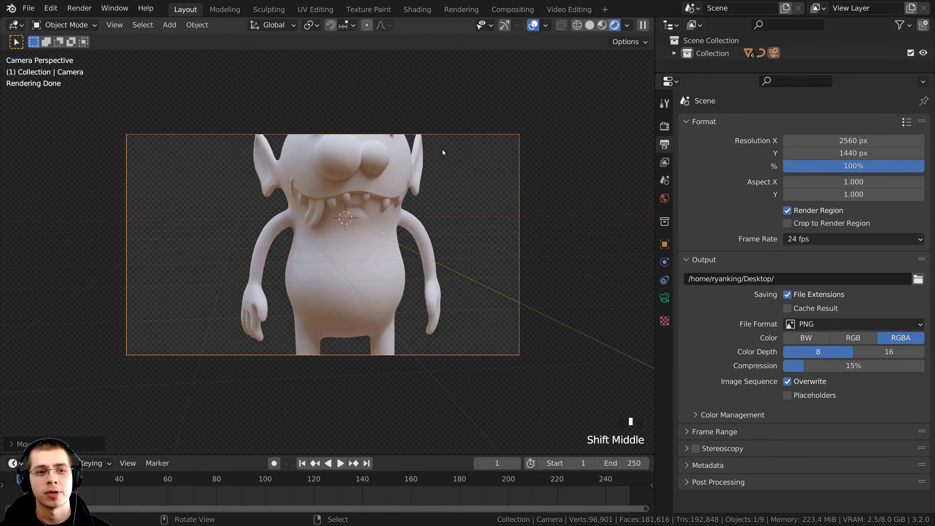
{"action": "double_click", "coordinate": [833, 153]}
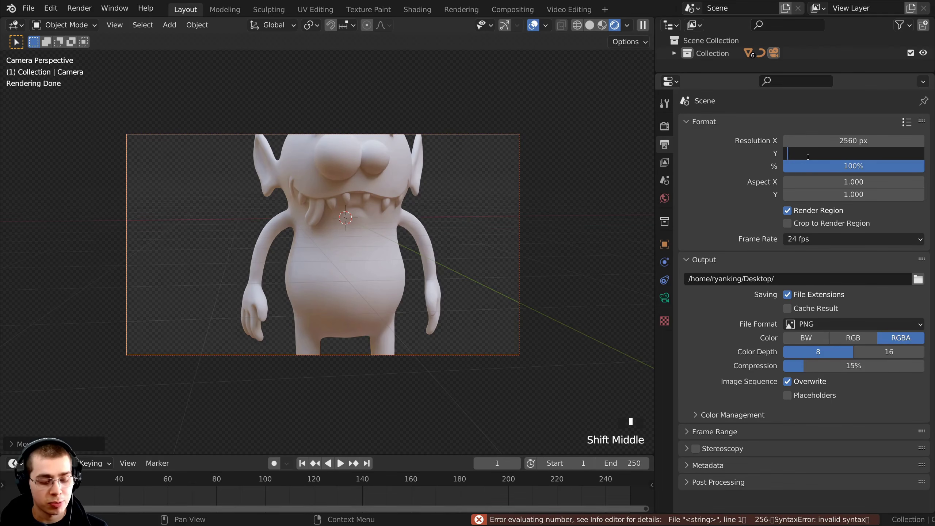
{"action": "type", "text": "2560"}
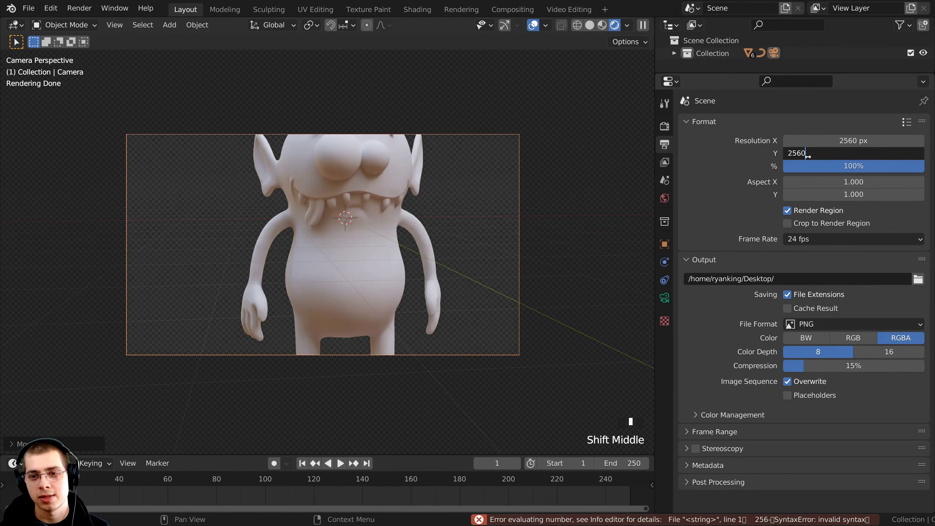
{"action": "key", "text": "Return"}
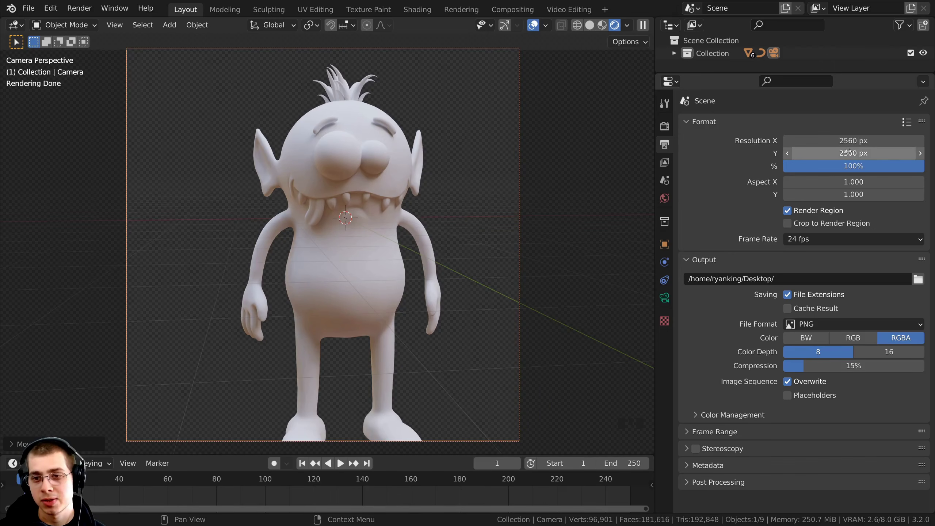
- Rotate the camera freely with the trackball rotation and move it to recentre the monster in the square frame
{"action": "scroll", "coordinate": [569, 226], "scroll_direction": "down", "scroll_amount": 2}
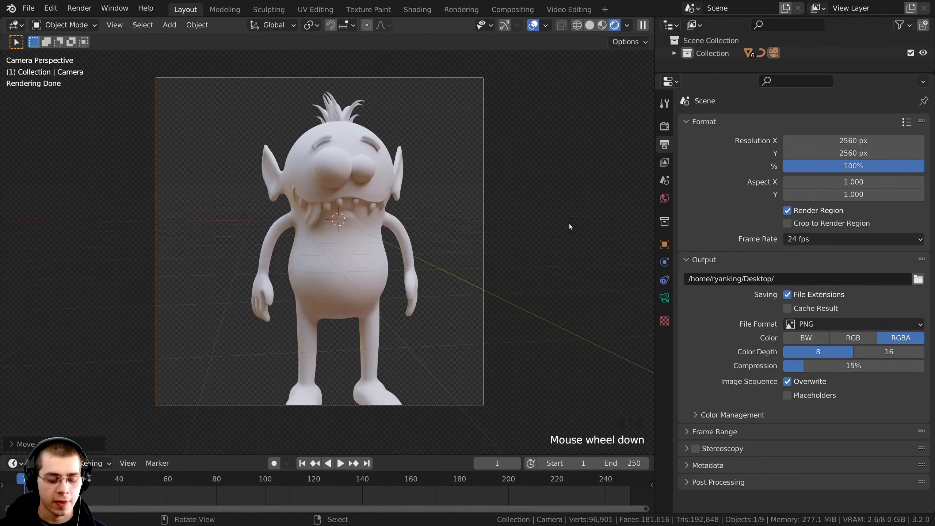
{"action": "key", "text": "r"}
{"action": "key", "text": "r"}
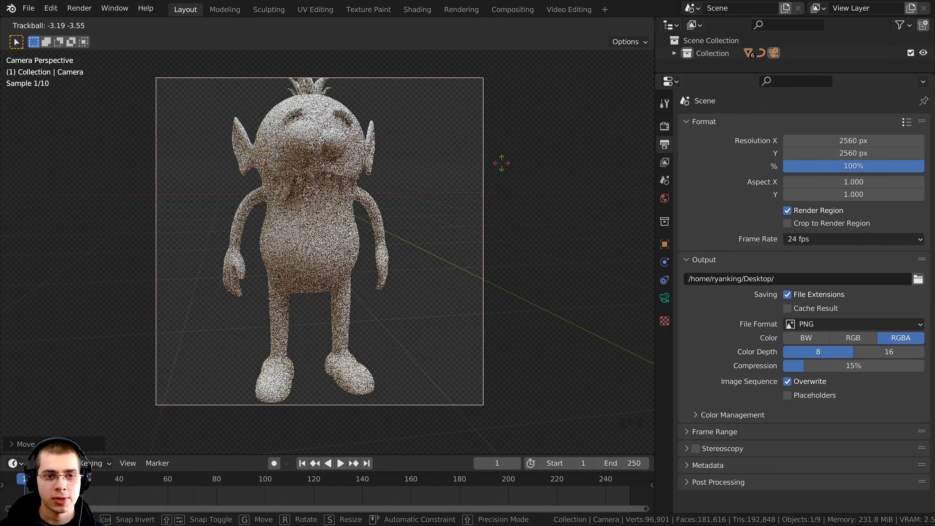
{"action": "left_click", "coordinate": [501, 160]}
{"action": "key", "text": "g"}
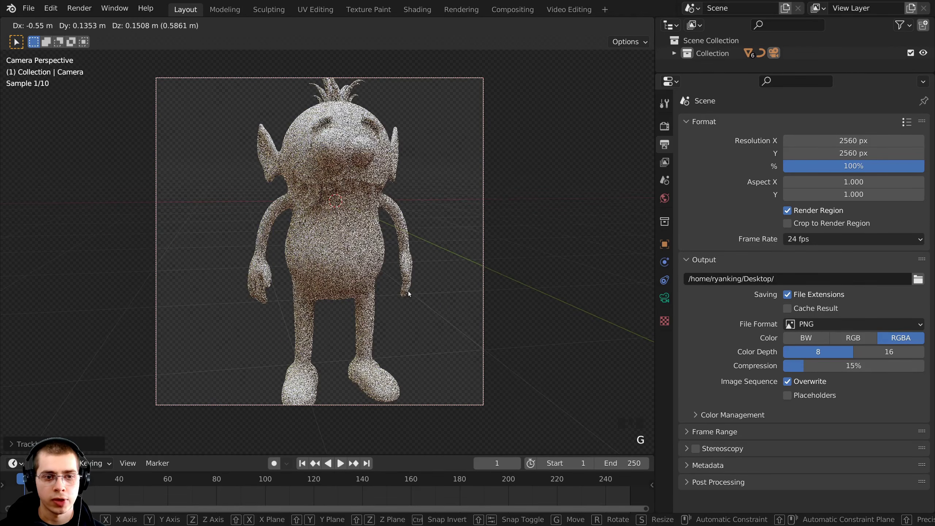
{"action": "left_click", "coordinate": [408, 291]}
- Set the camera's focal length to 80 mm in its lens settings
{"action": "left_click", "coordinate": [664, 299]}
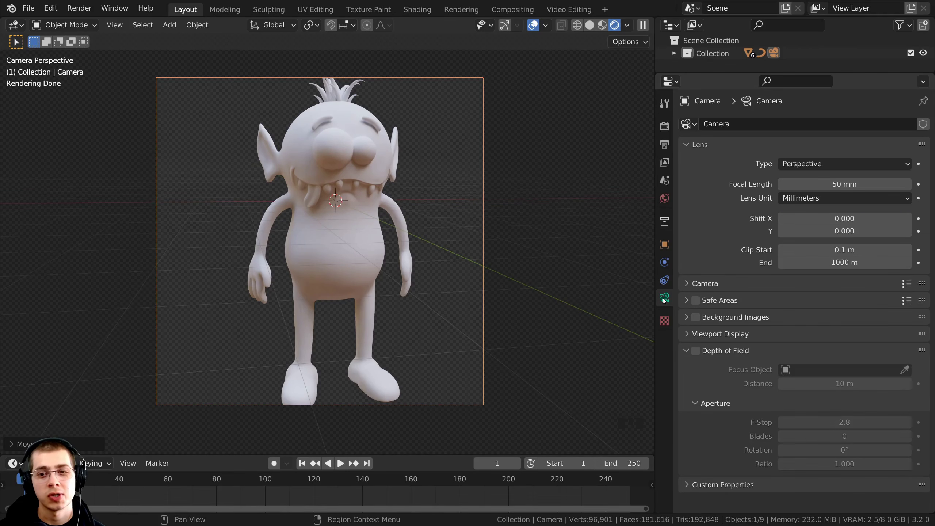
{"action": "key", "text": "g"}
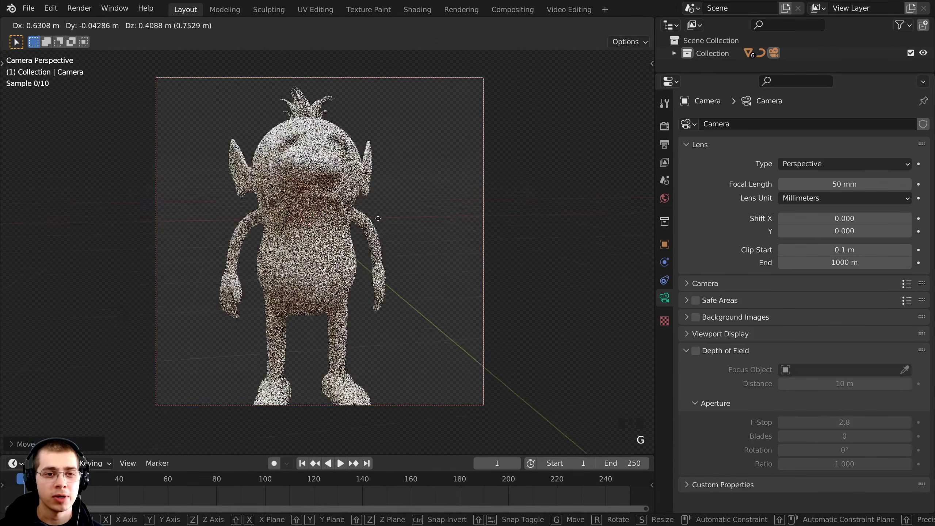
{"action": "right_click", "coordinate": [485, 333]}
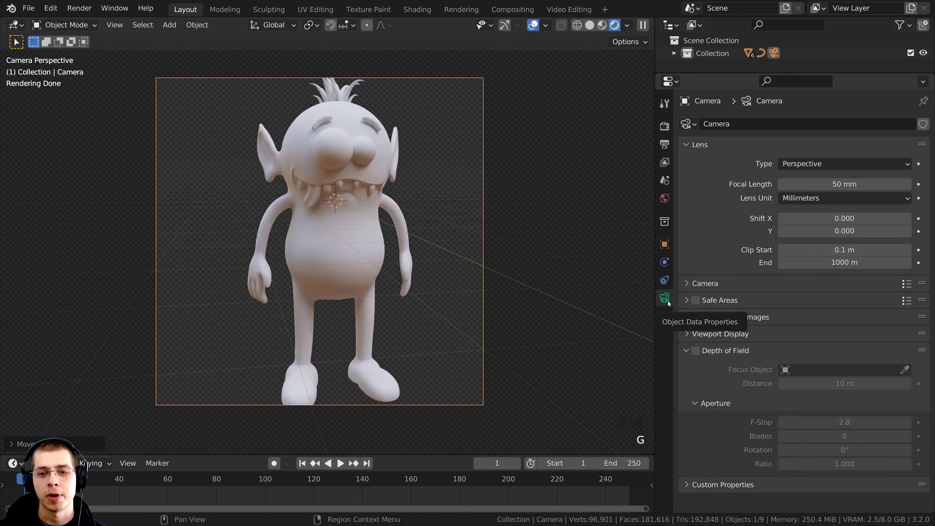
{"action": "left_click", "coordinate": [685, 144]}
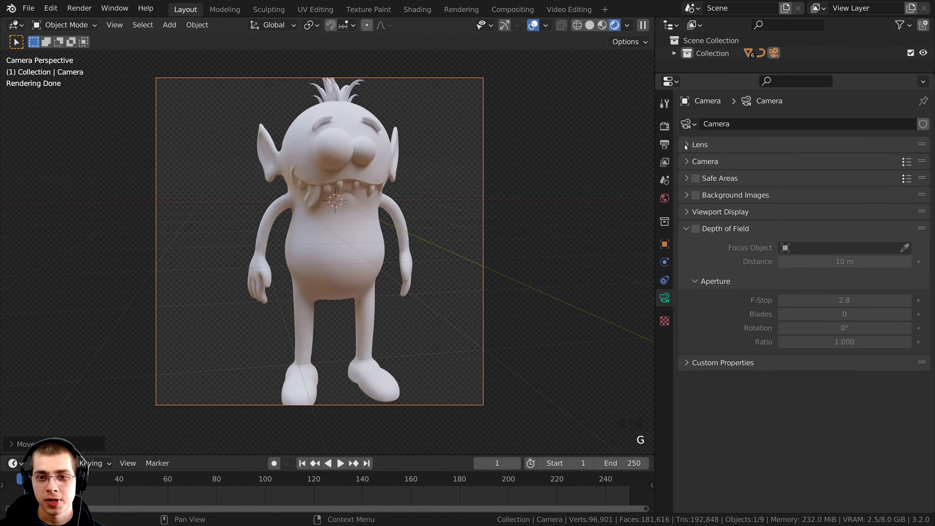
{"action": "left_click", "coordinate": [685, 145]}
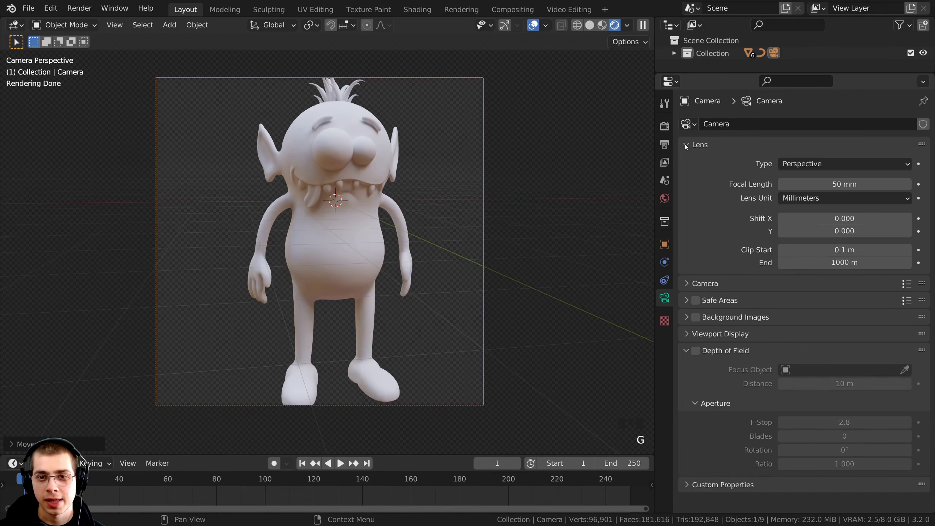
{"action": "left_click", "coordinate": [827, 184]}
{"action": "type", "text": "80"}
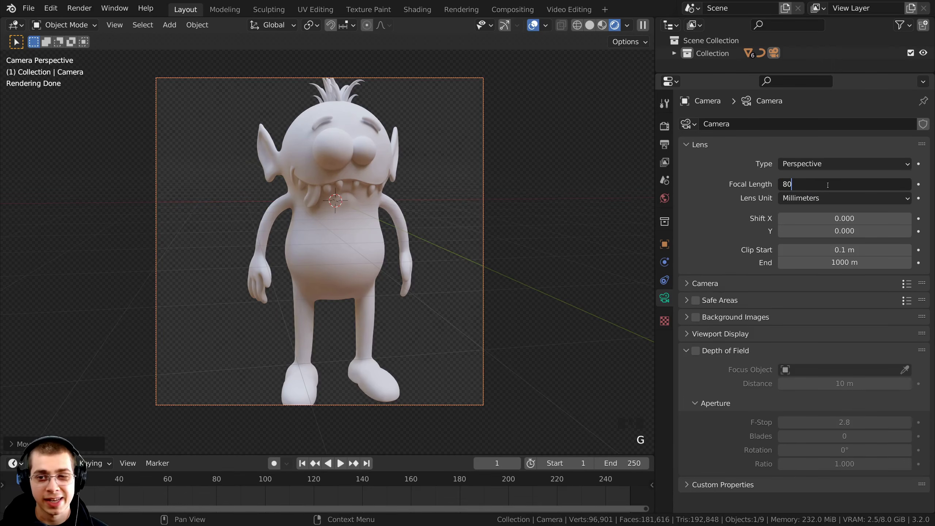
{"action": "key", "text": "Return"}
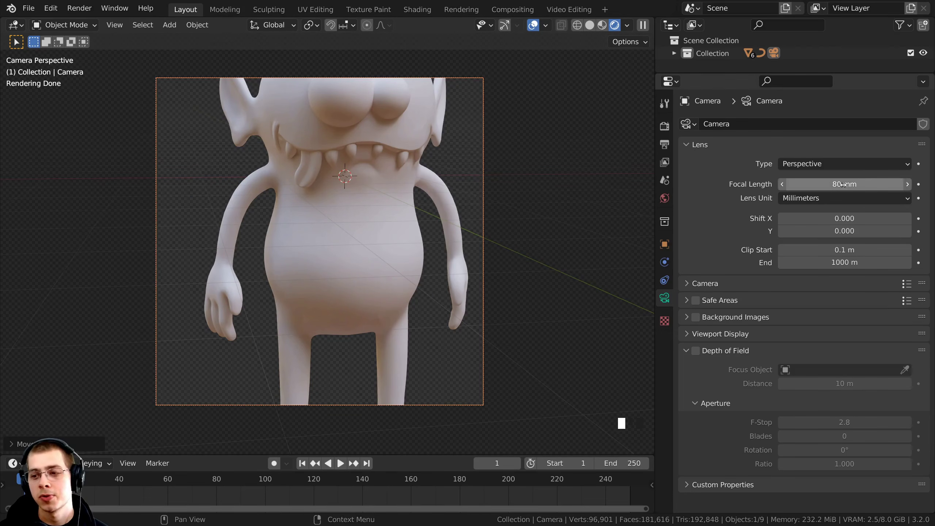
- Shift the camera and pull it back along its local Z axis until the whole monster fits the frame
{"action": "key", "text": "g"}
{"action": "left_click", "coordinate": [449, 173]}
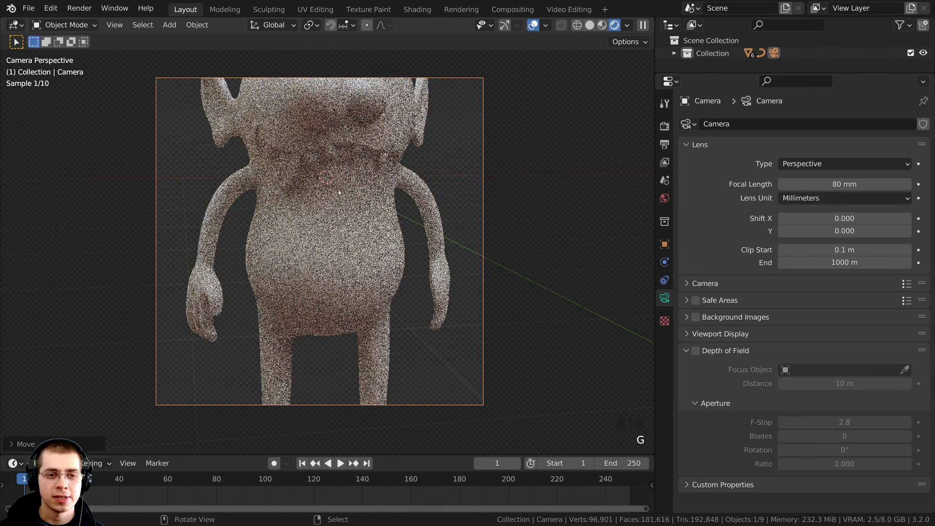
{"action": "key", "text": "g"}
{"action": "left_click", "coordinate": [300, 225]}
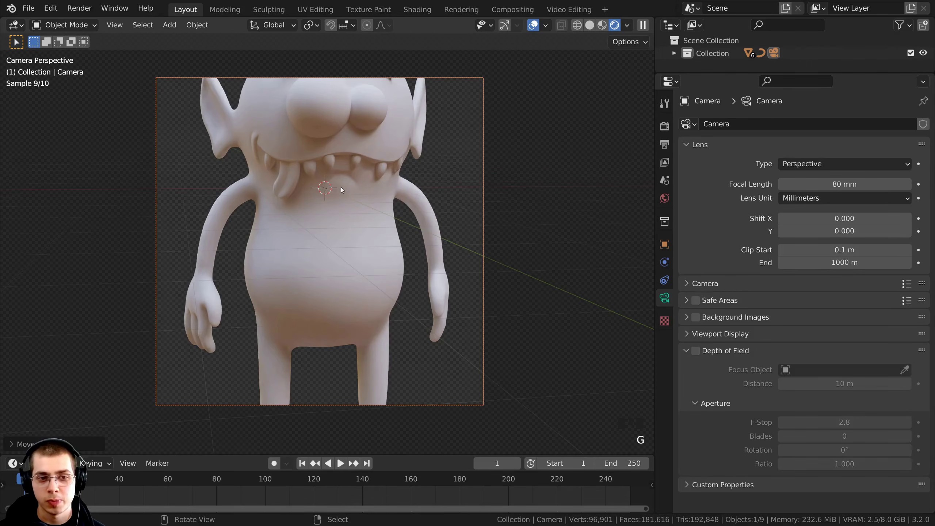
{"action": "key", "text": "g"}
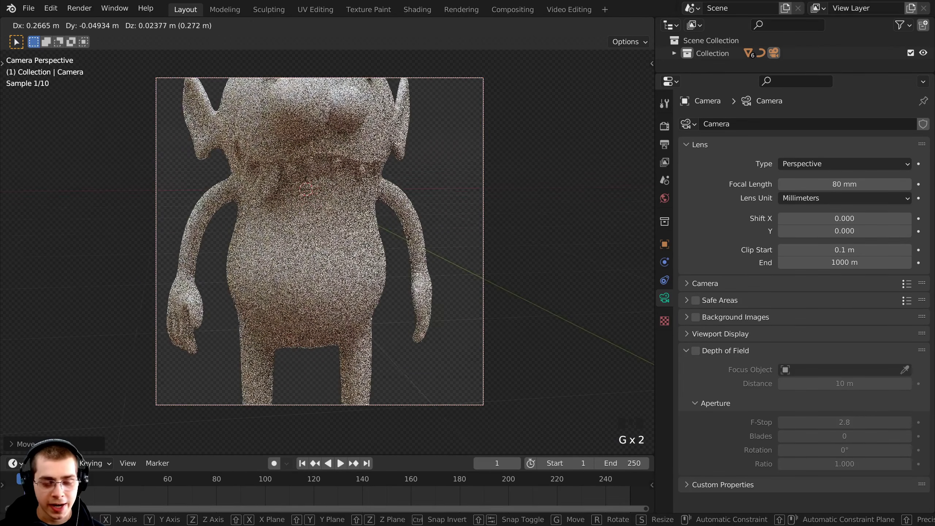
{"action": "key", "text": "z"}
{"action": "key", "text": "z"}
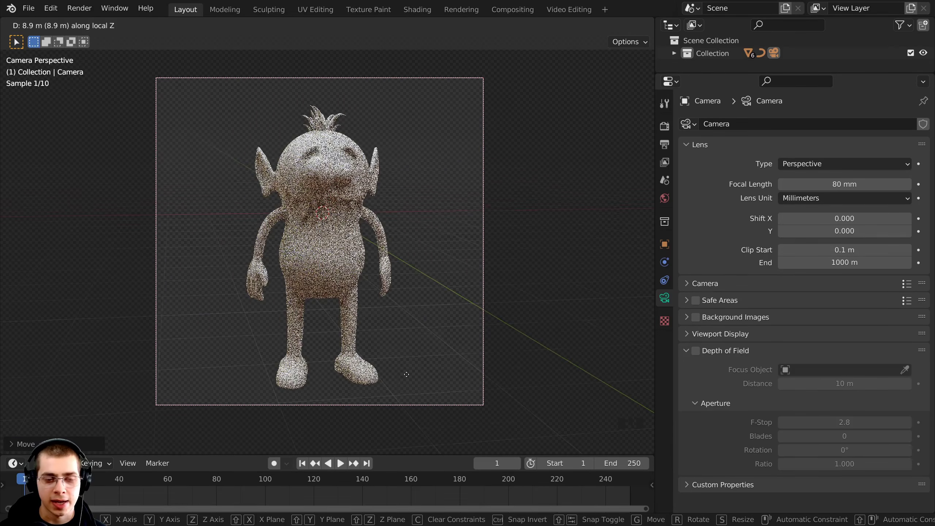
{"action": "left_click", "coordinate": [409, 356]}
- Fine-tune the camera's position, including along its local Z axis, to centre the full monster, and deselect everything
{"action": "key", "text": "g"}
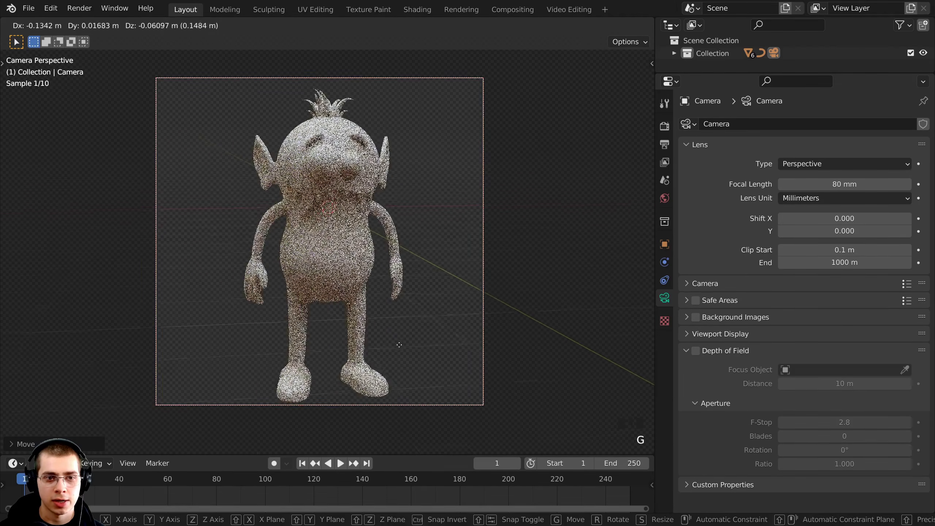
{"action": "left_click", "coordinate": [394, 354]}
{"action": "key", "text": "g"}
{"action": "key", "text": "z"}
{"action": "key", "text": "z"}
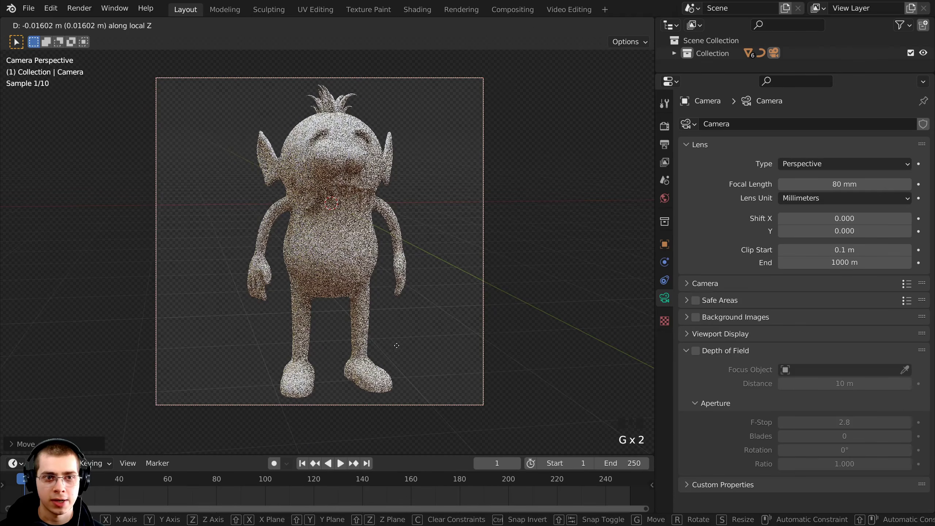
{"action": "left_click", "coordinate": [397, 345]}
{"action": "key", "text": "g"}
{"action": "left_click", "coordinate": [392, 350]}
{"action": "key", "text": "a"}
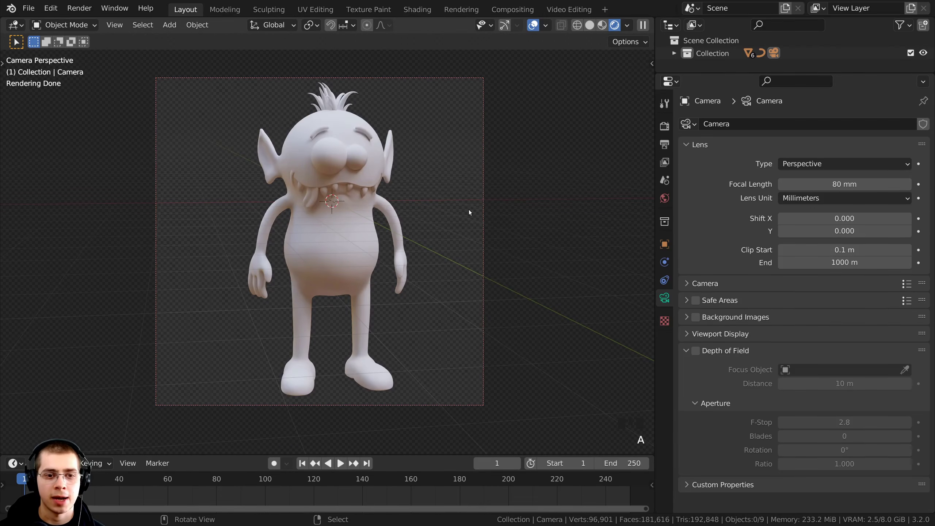
- Add an area light to the scene
{"action": "middle_click_drag", "start_coordinate": [468, 195], "coordinate": [465, 195], "text": "shift"}
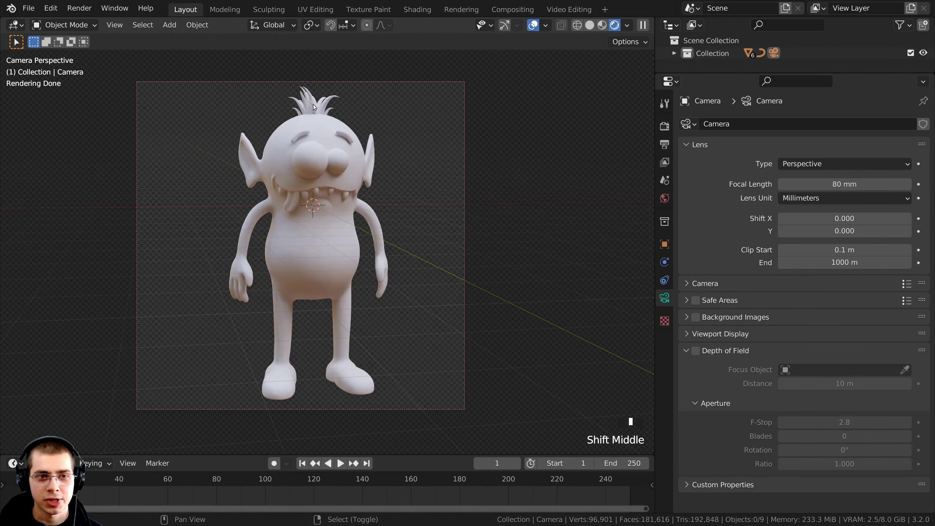
{"action": "key", "text": "shift+a"}
{"action": "mouse_move", "coordinate": [265, 192]}
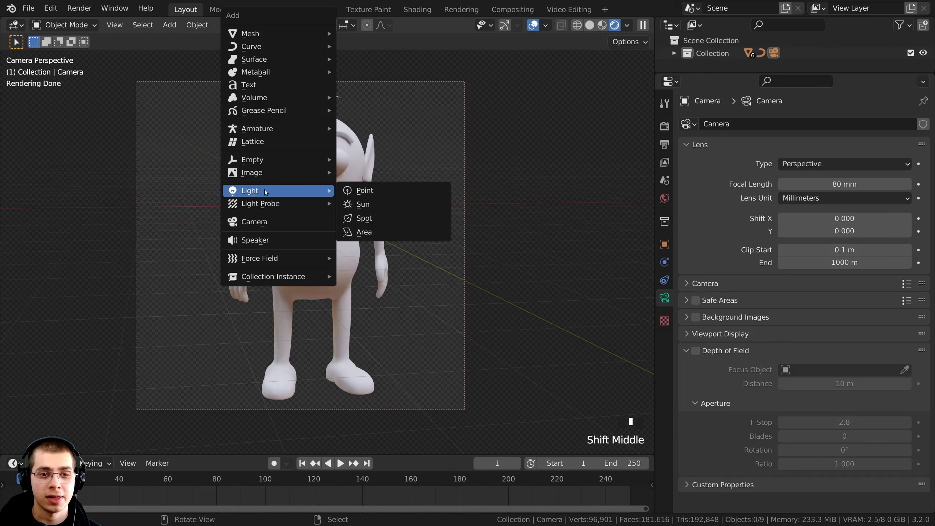
{"action": "left_click", "coordinate": [358, 231]}
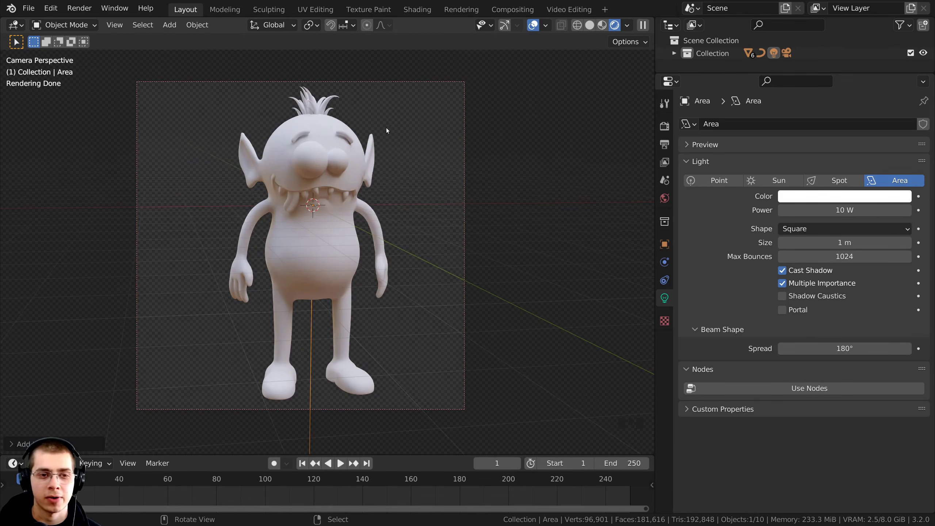
- Switch to solid shading and, in top view, move the area light behind the monster on the camera-left side
{"action": "key", "text": "z"}
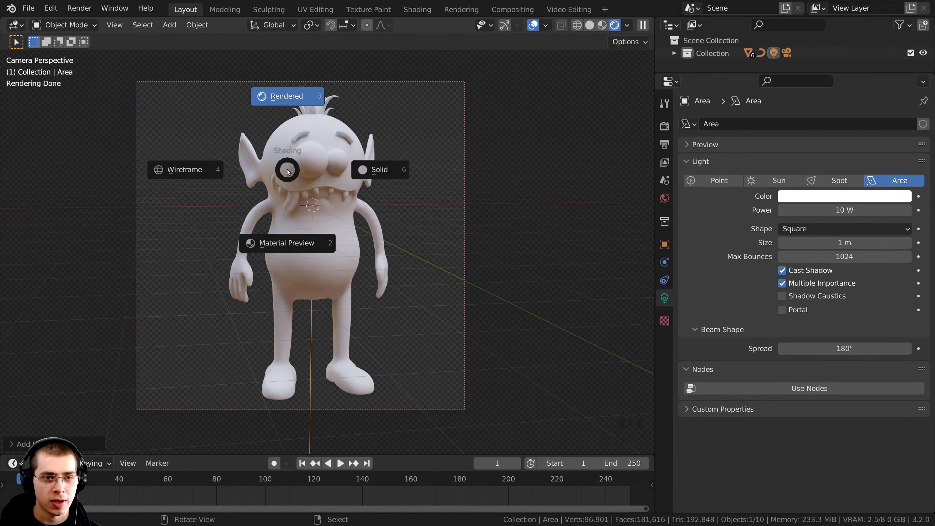
{"action": "left_click", "coordinate": [390, 169]}
{"action": "middle_click_drag", "start_coordinate": [389, 170], "coordinate": [389, 174]}
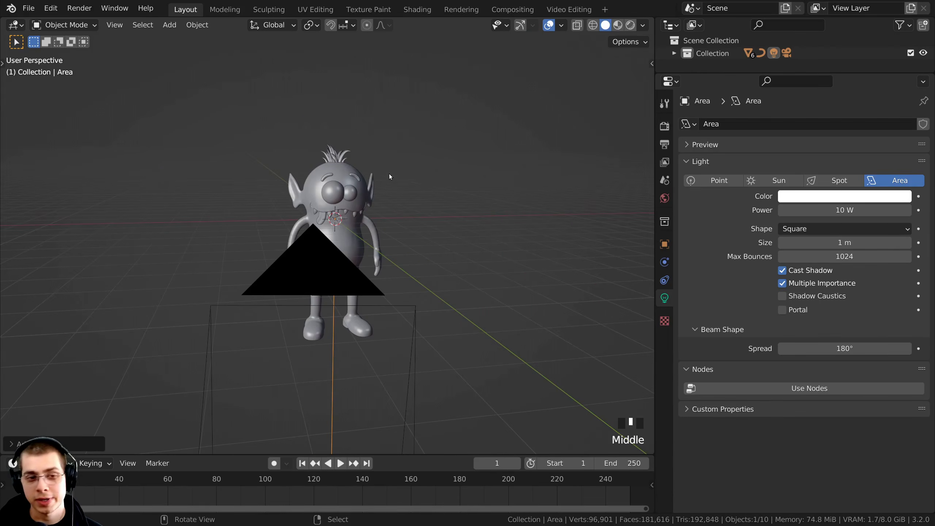
{"action": "key", "text": "KP_7"}
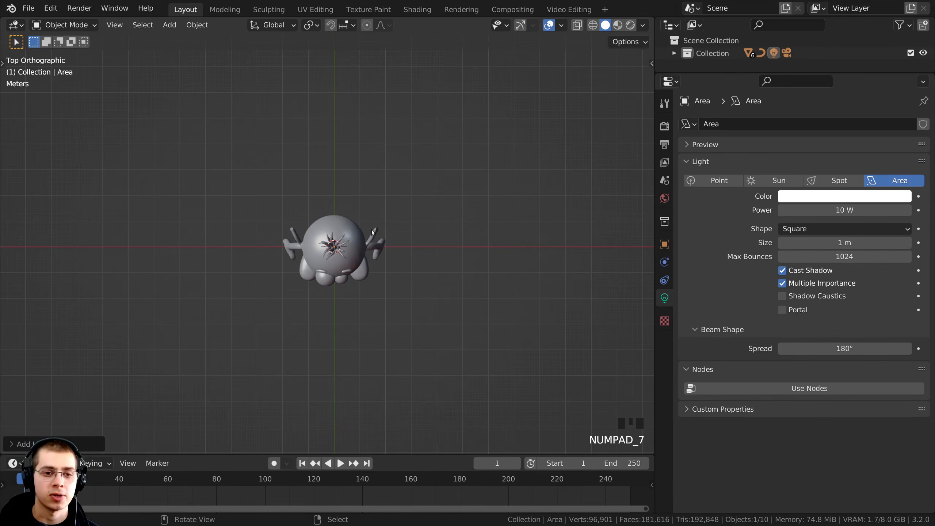
{"action": "scroll", "coordinate": [371, 229], "scroll_direction": "down", "scroll_amount": 2}
{"action": "middle_click_drag", "start_coordinate": [359, 270], "coordinate": [365, 312], "text": "shift"}
{"action": "key", "text": "g"}
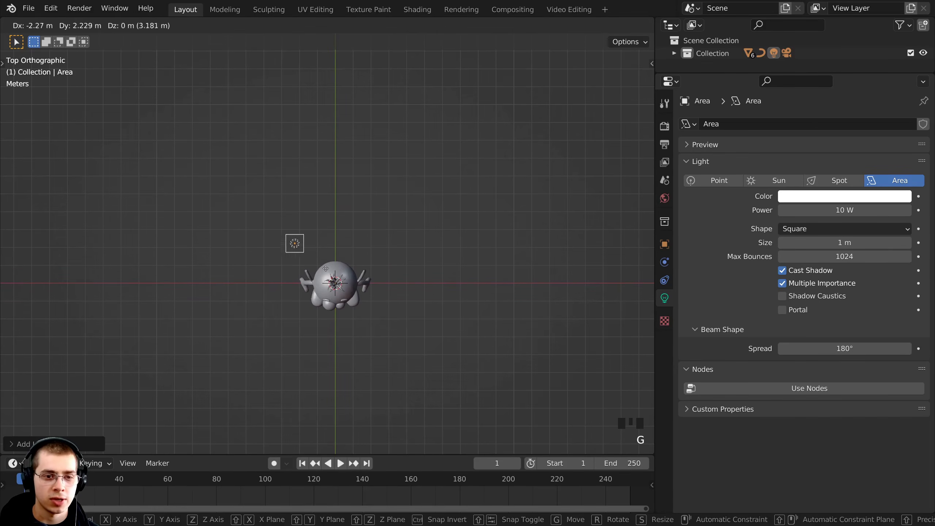
{"action": "left_click", "coordinate": [265, 203]}
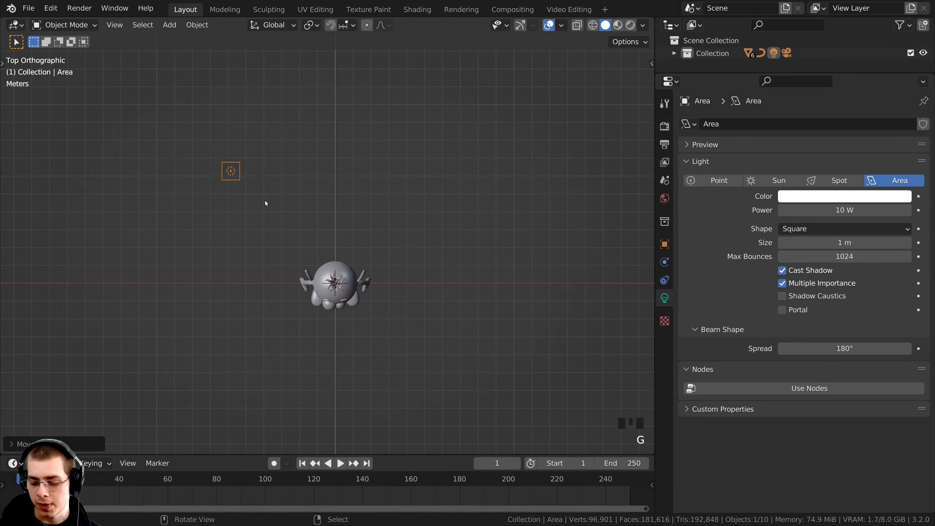
- Rotate the area light about 90 degrees in side view so it shines horizontally towards the monster
{"action": "key", "text": "KP_3"}
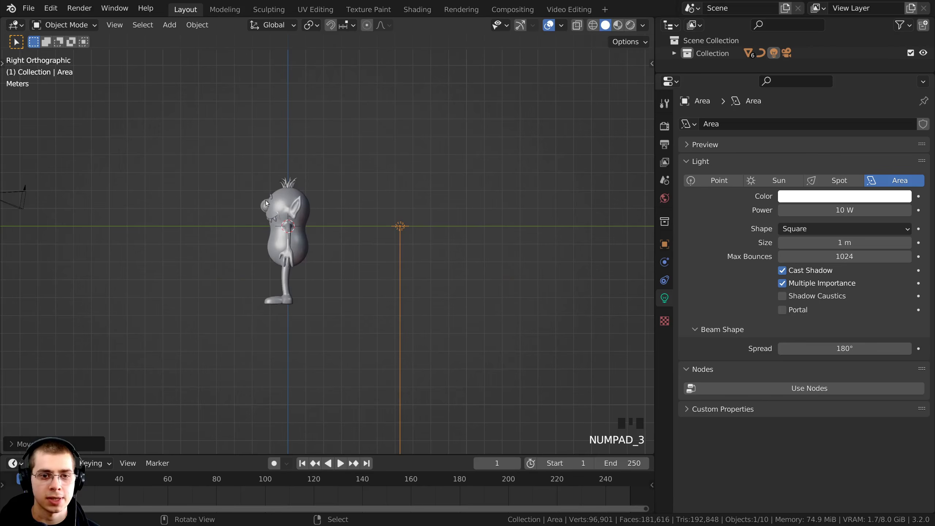
{"action": "key", "text": "r"}
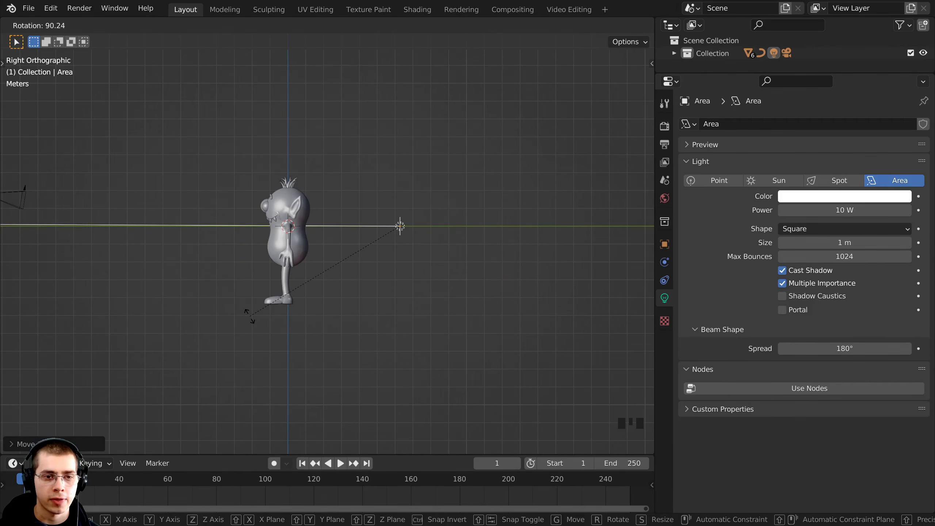
{"action": "left_click", "coordinate": [249, 316]}
- Turn and reposition the area light in top view so it shines from behind the monster's camera-left side
{"action": "key", "text": "KP_7"}
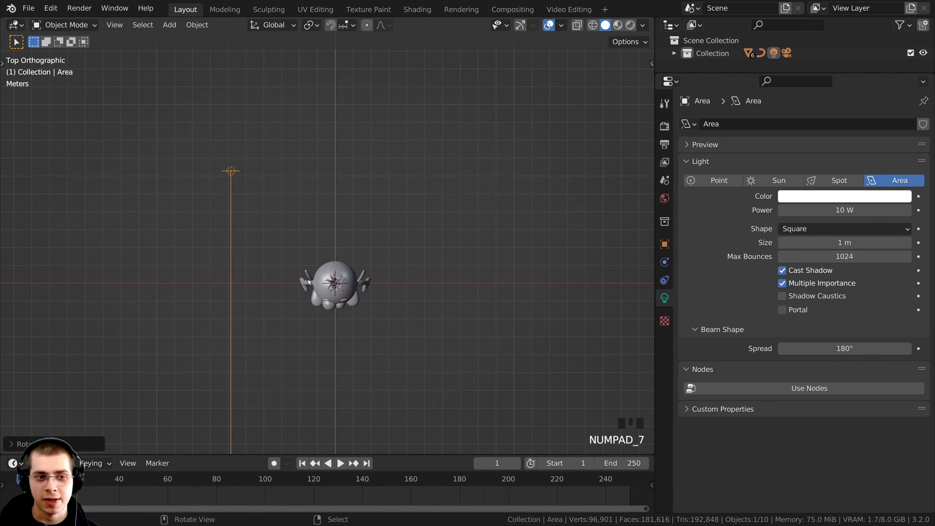
{"action": "scroll", "coordinate": [423, 376], "scroll_direction": "up", "scroll_amount": 1}
{"action": "key", "text": "r"}
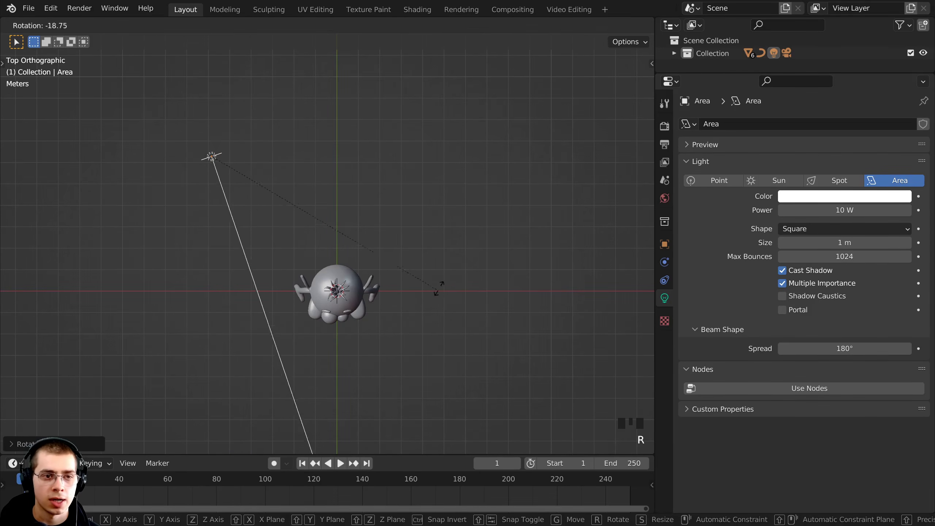
{"action": "key", "text": "g"}
{"action": "key", "text": "g"}
{"action": "left_click", "coordinate": [423, 208]}
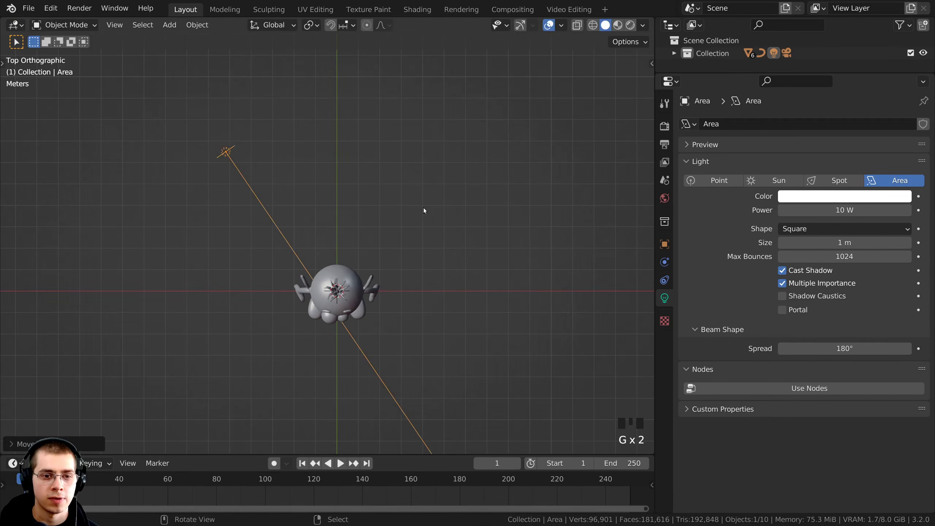
{"action": "key", "text": "g"}
{"action": "left_click", "coordinate": [426, 192]}
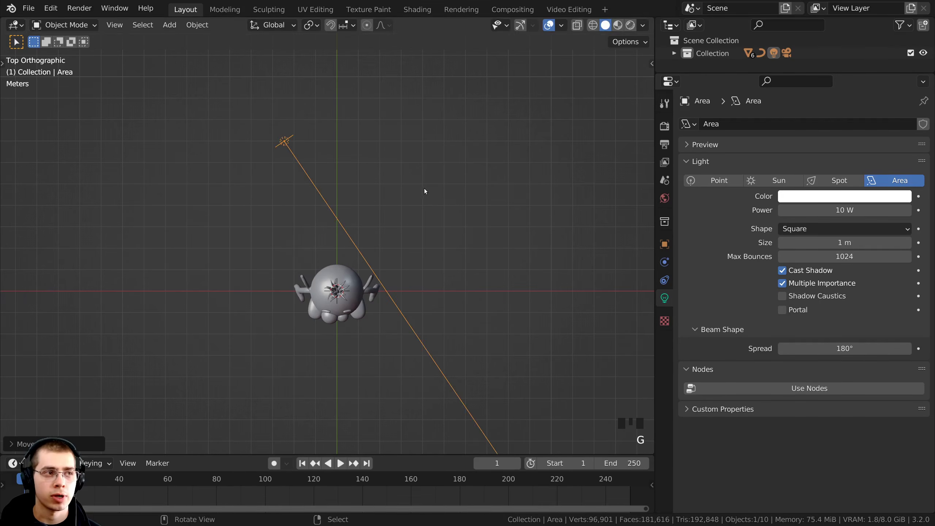
{"action": "key", "text": "r"}
{"action": "left_click", "coordinate": [379, 239]}
- Scale up the area light behind the monster
{"action": "middle_click_drag", "start_coordinate": [372, 239], "coordinate": [342, 159]}
{"action": "key", "text": "s"}
{"action": "left_click", "coordinate": [495, 271]}
{"action": "scroll", "coordinate": [343, 159], "scroll_direction": "up", "scroll_amount": 4}
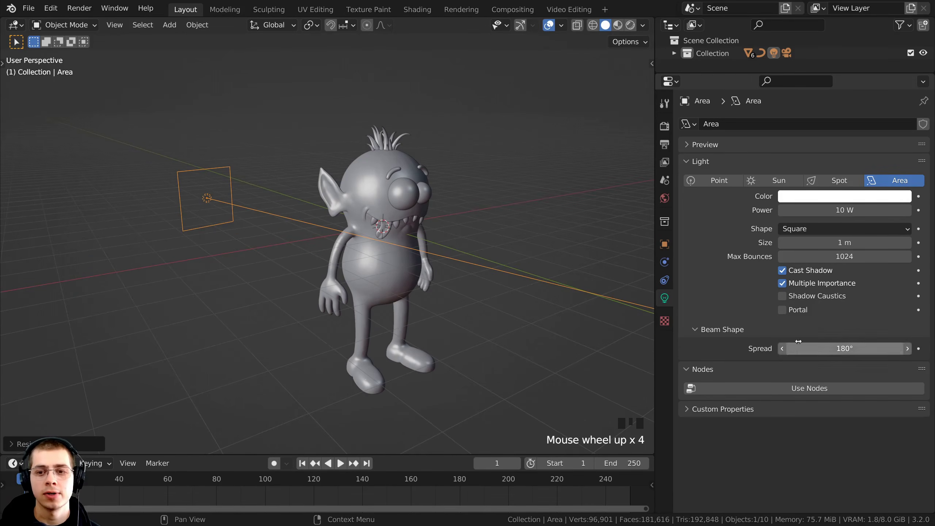
- Change the area light's shape to Rectangle and make it a tall strip, about 1.03 m in X and 5.78 m in Y
{"action": "left_click", "coordinate": [796, 230]}
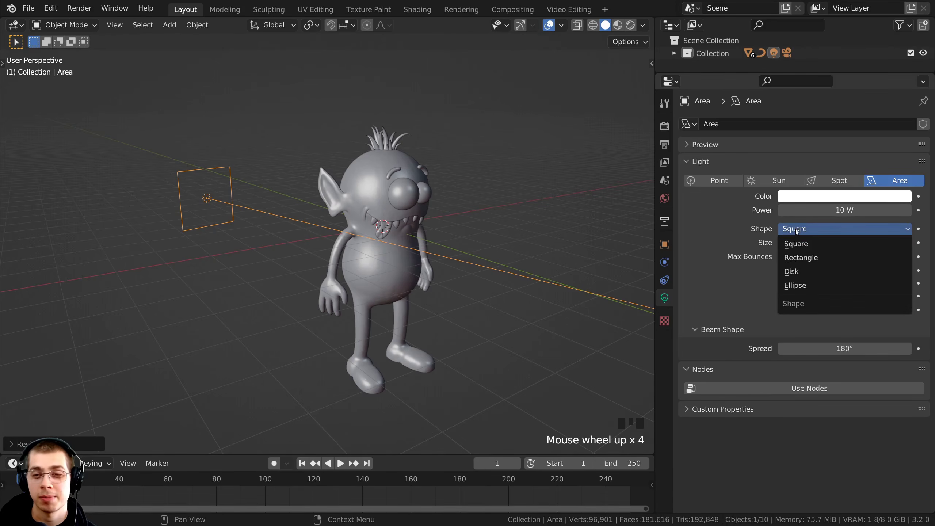
{"action": "left_click", "coordinate": [805, 257]}
{"action": "left_click_drag", "start_coordinate": [806, 243], "coordinate": [828, 243]}
{"action": "scroll", "coordinate": [259, 262], "scroll_direction": "down", "scroll_amount": 2}
{"action": "middle_click_drag", "start_coordinate": [276, 200], "coordinate": [290, 183]}
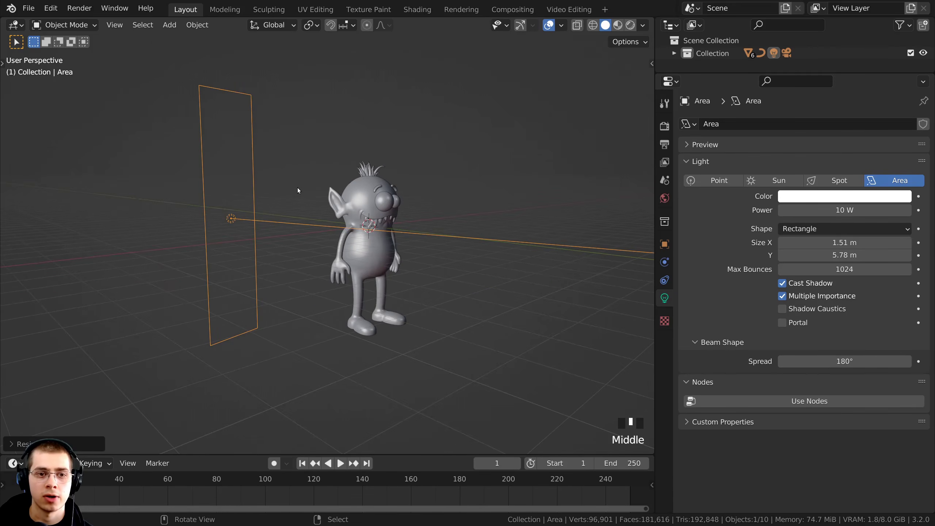
{"action": "left_click_drag", "start_coordinate": [847, 243], "coordinate": [821, 242]}
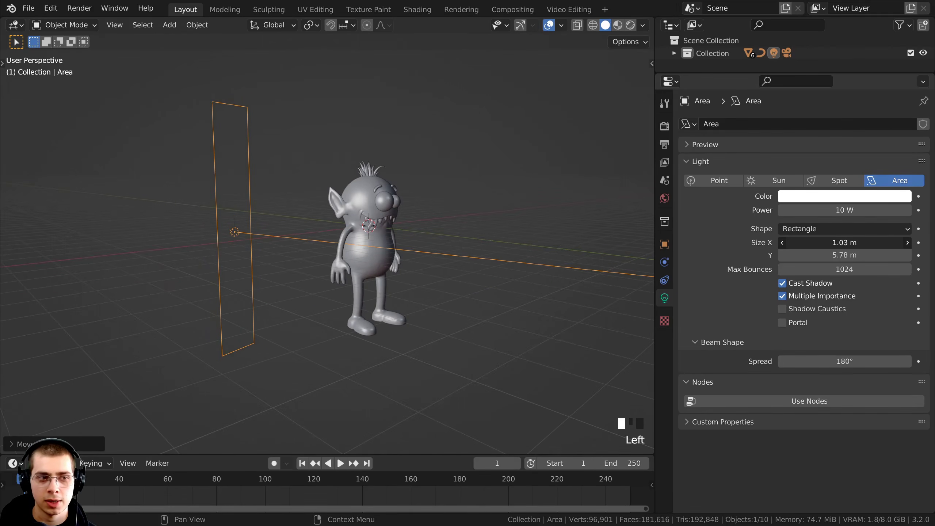
- Preview the render through the camera and set the area light's power to 3000 W
{"action": "middle_click_drag", "start_coordinate": [375, 218], "coordinate": [334, 234]}
{"action": "key", "text": "KP_0"}
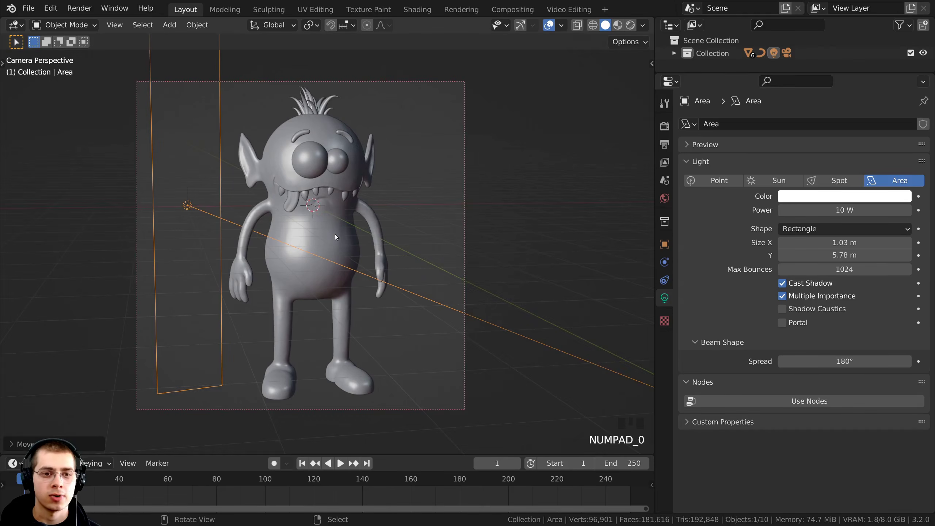
{"action": "key", "text": "z"}
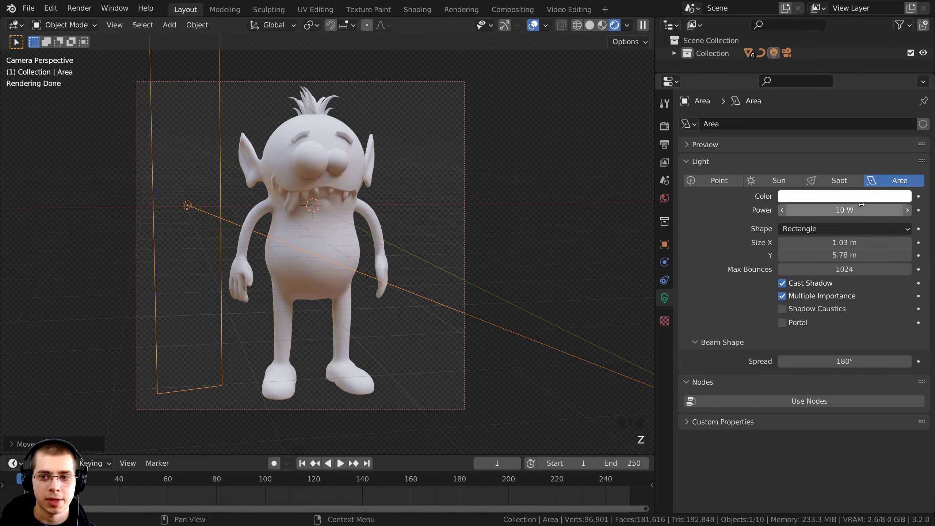
{"action": "left_click_drag", "start_coordinate": [837, 210], "coordinate": [861, 211]}
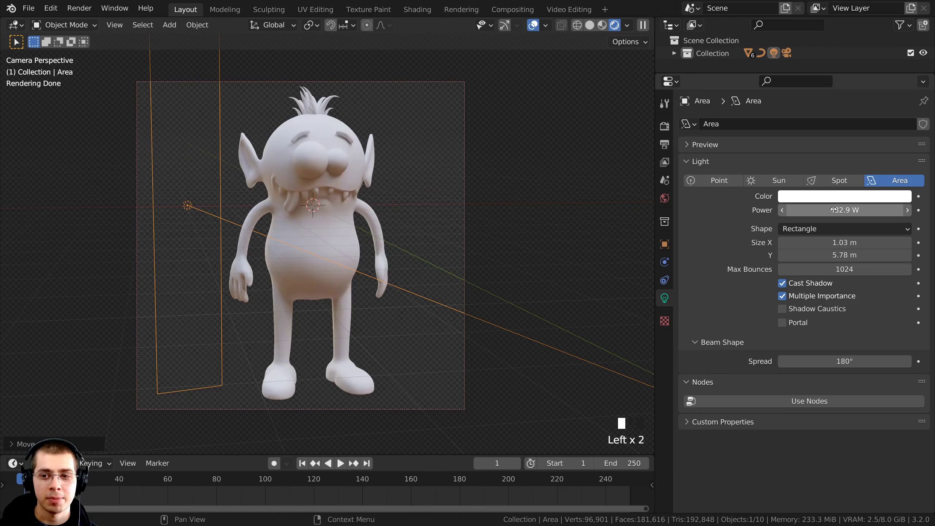
{"action": "left_click", "coordinate": [826, 210]}
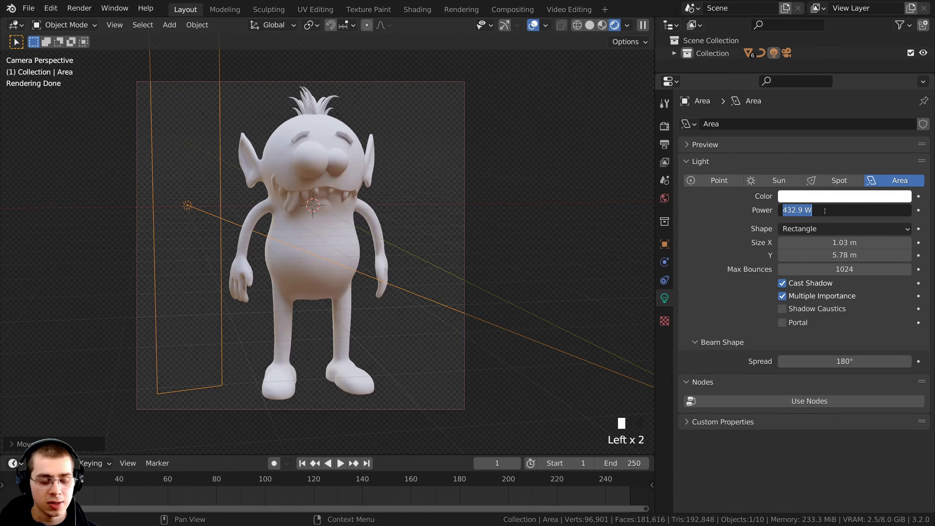
{"action": "type", "text": "3000"}
{"action": "key", "text": "Return"}
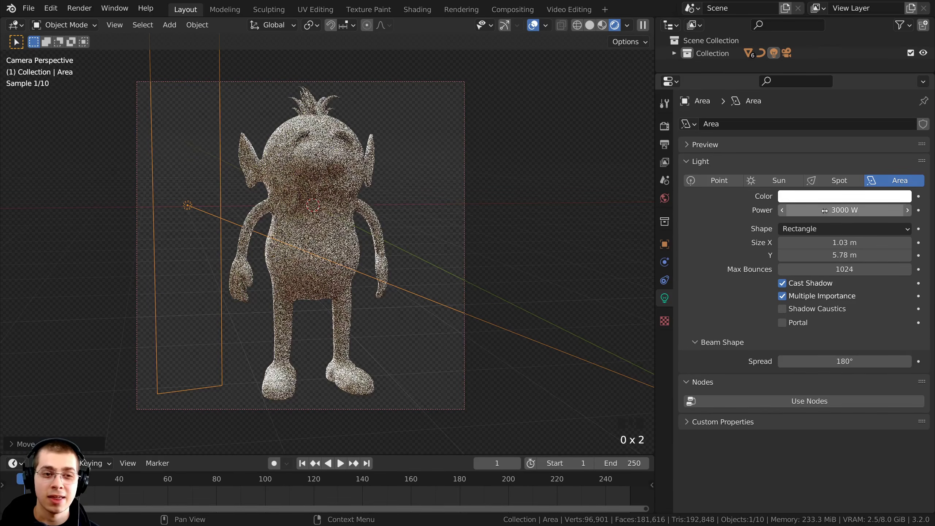
- Check the rim light on the monster's body up close and tint the area light pale blue
{"action": "scroll", "coordinate": [345, 210], "scroll_direction": "up", "scroll_amount": 7}
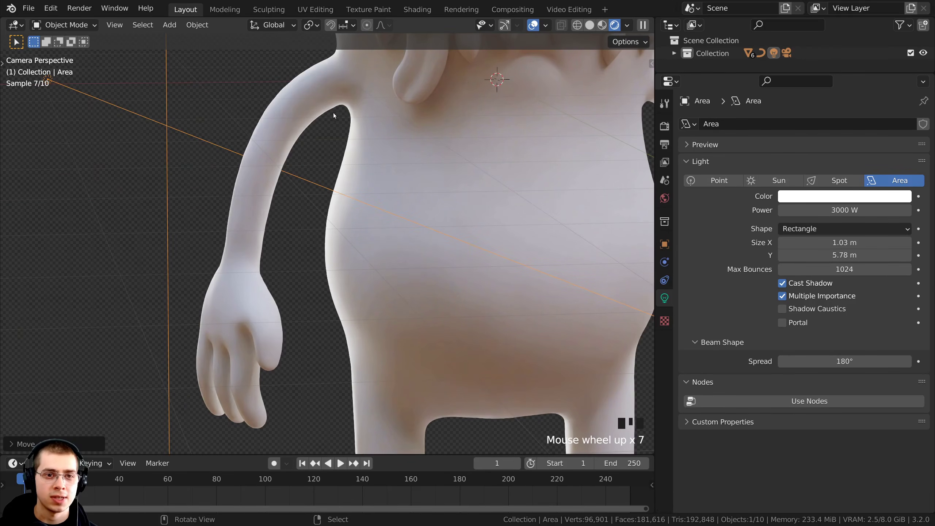
{"action": "middle_click_drag", "start_coordinate": [319, 179], "coordinate": [346, 359], "text": "shift"}
{"action": "scroll", "coordinate": [346, 202], "scroll_direction": "down", "scroll_amount": 2}
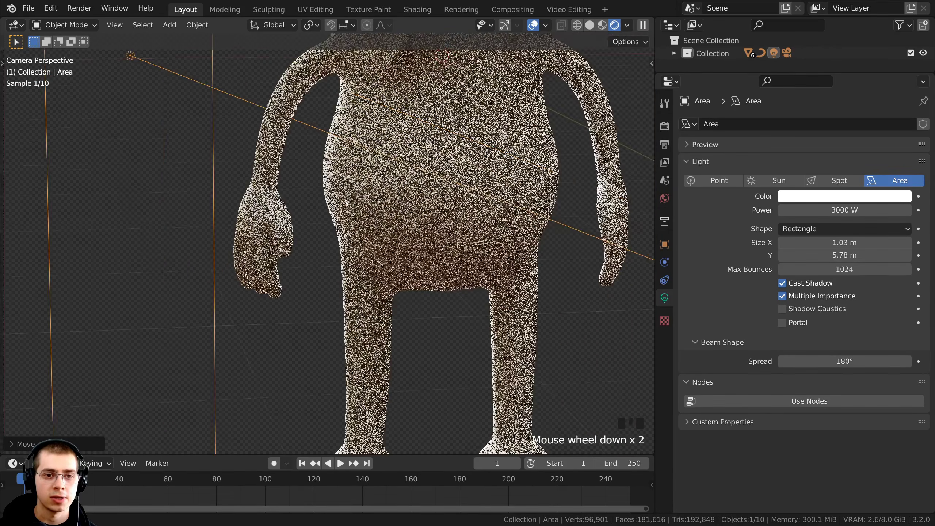
{"action": "middle_click_drag", "start_coordinate": [346, 202], "coordinate": [346, 184], "text": "shift"}
{"action": "left_click", "coordinate": [827, 197]}
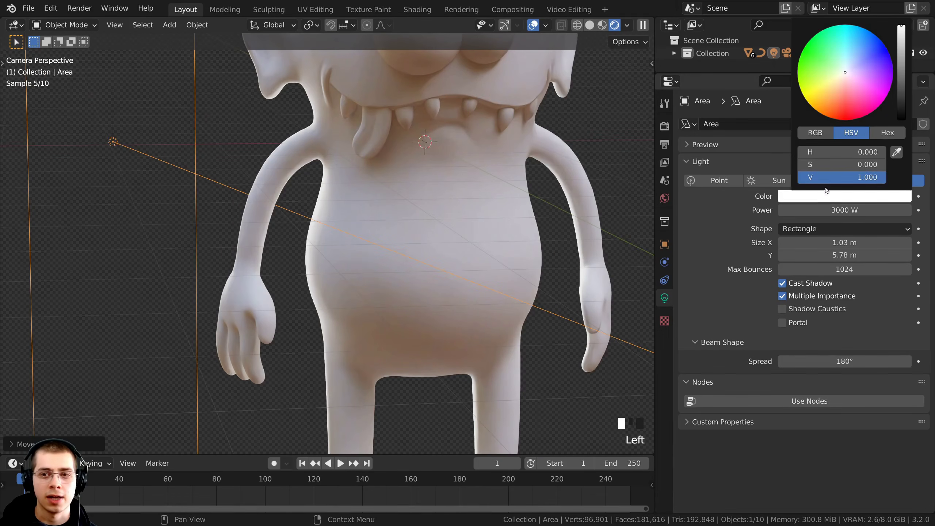
{"action": "left_click", "coordinate": [845, 73]}
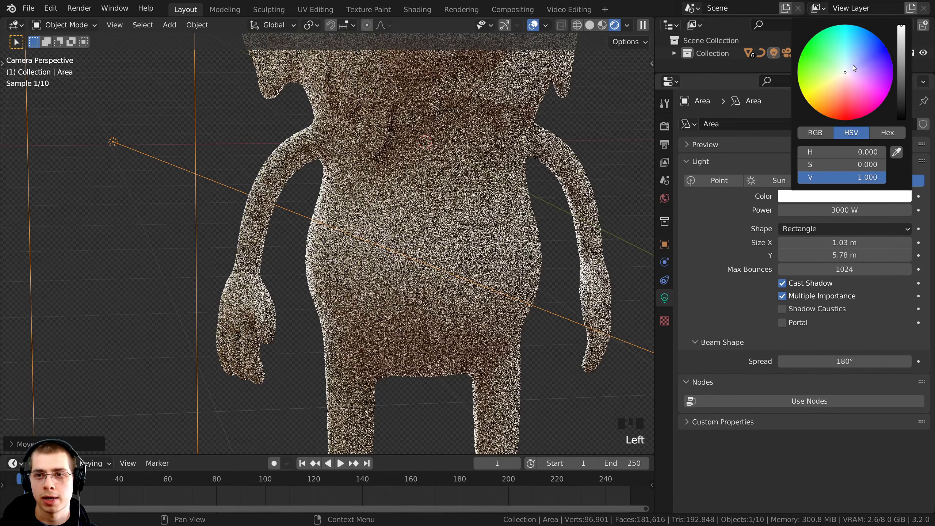
{"action": "left_click_drag", "start_coordinate": [844, 72], "coordinate": [852, 58]}
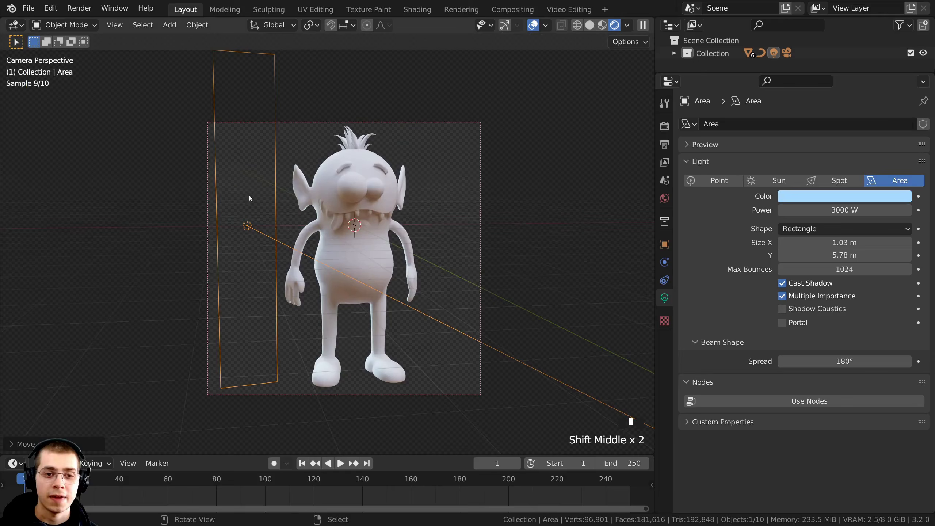
- Duplicate the blue area light in top view and place the copy behind the monster on the opposite side
{"action": "scroll", "coordinate": [243, 221], "scroll_direction": "up", "scroll_amount": 1}
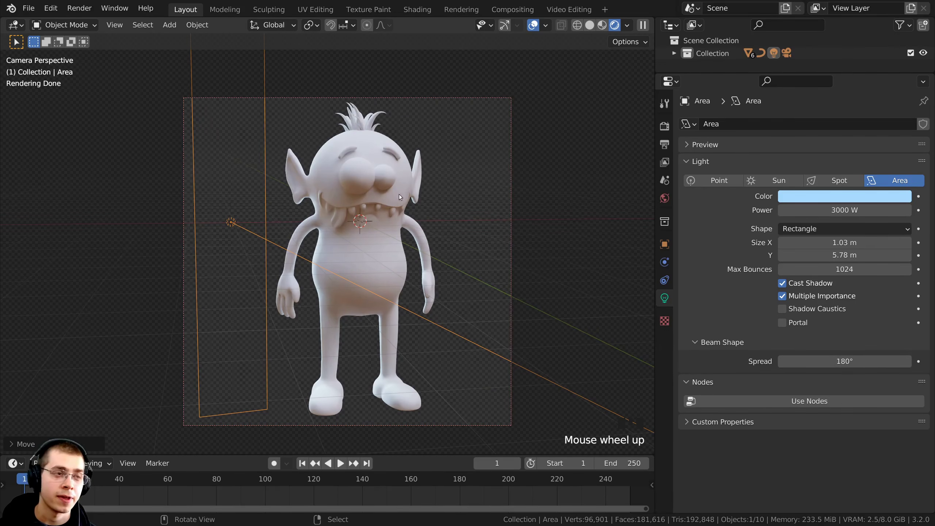
{"action": "key", "text": "KP_7"}
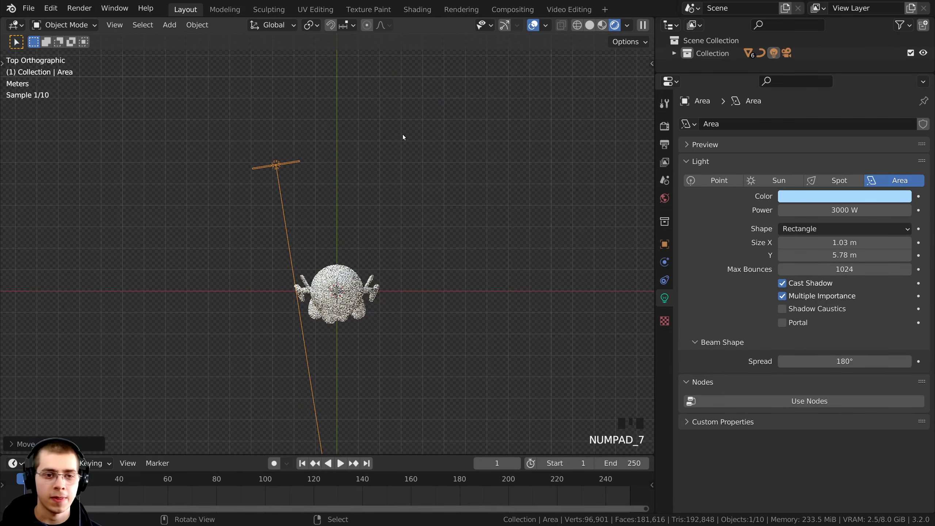
{"action": "scroll", "coordinate": [336, 238], "scroll_direction": "down", "scroll_amount": 2}
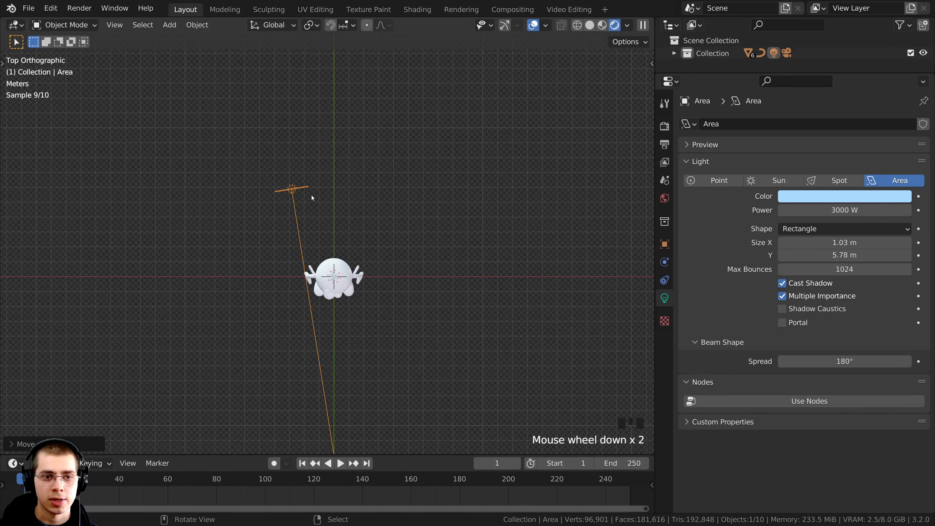
{"action": "key", "text": "shift+d"}
{"action": "left_click", "coordinate": [452, 193]}
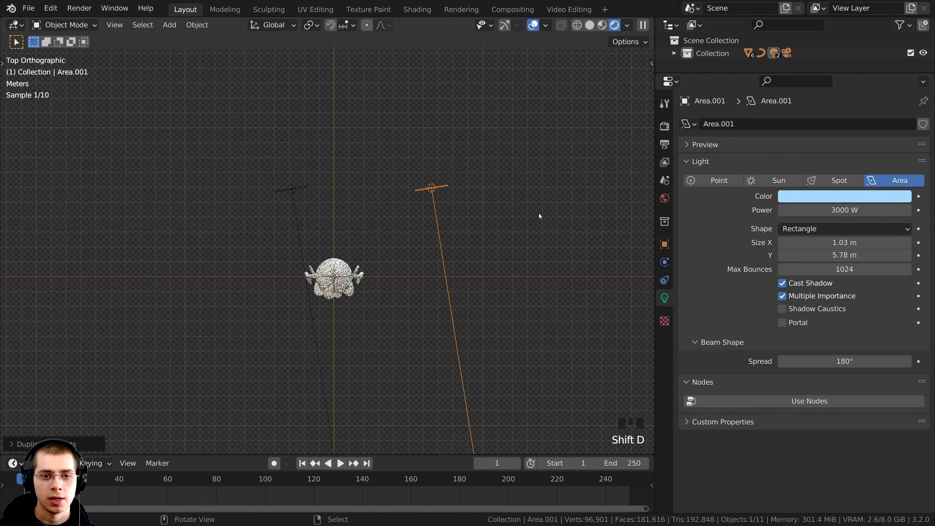
- Rotate the duplicated light to aim diagonally at the monster and adjust its position
{"action": "key", "text": "r"}
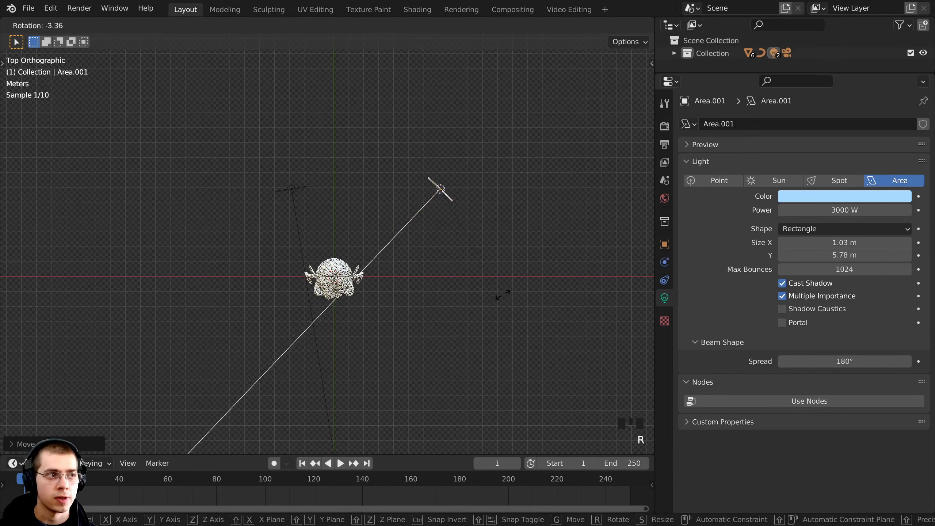
{"action": "key", "text": "g"}
{"action": "left_click", "coordinate": [500, 284]}
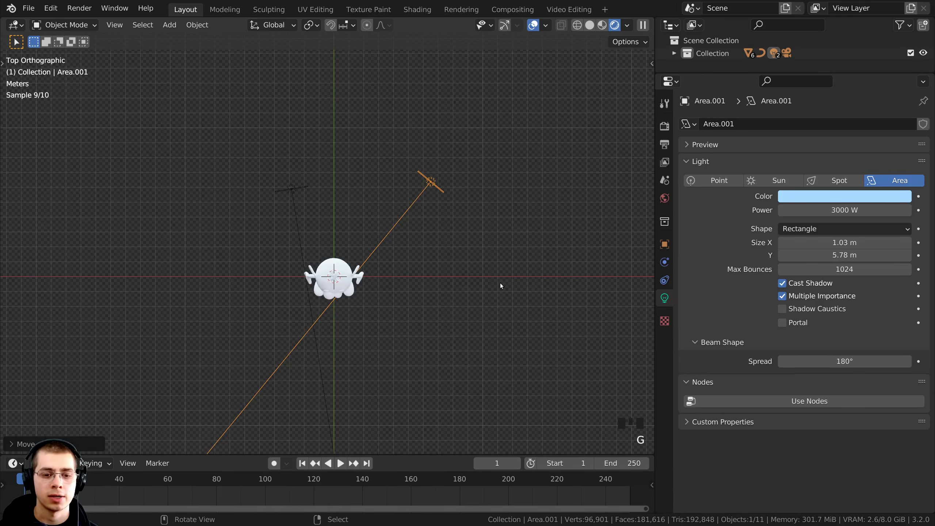
- Fine-tune the duplicated light's position in camera view and inspect its rim light on the monster's arm
{"action": "key", "text": "KP_0"}
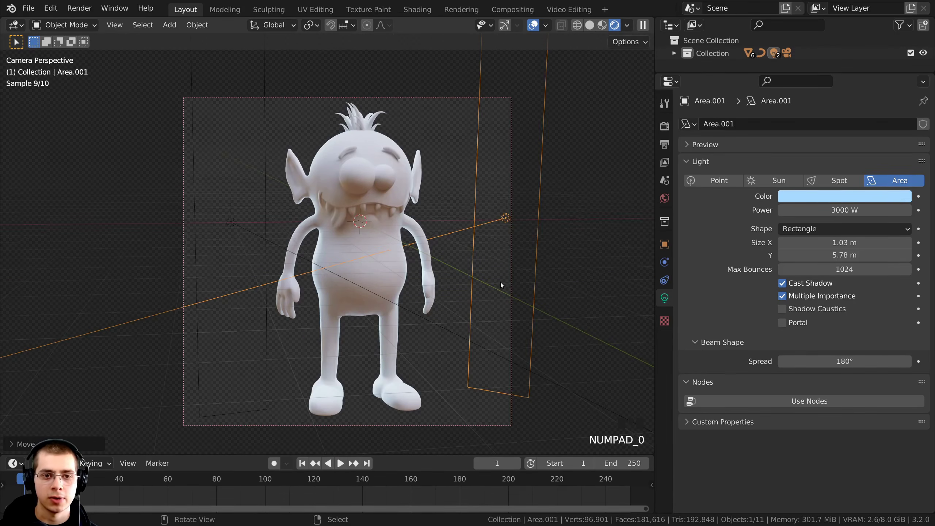
{"action": "middle_click_drag", "start_coordinate": [452, 257], "coordinate": [374, 257], "text": "shift"}
{"action": "scroll", "coordinate": [375, 257], "scroll_direction": "up", "scroll_amount": 3}
{"action": "key", "text": "g"}
{"action": "left_click", "coordinate": [451, 261]}
{"action": "scroll", "coordinate": [359, 169], "scroll_direction": "up", "scroll_amount": 6}
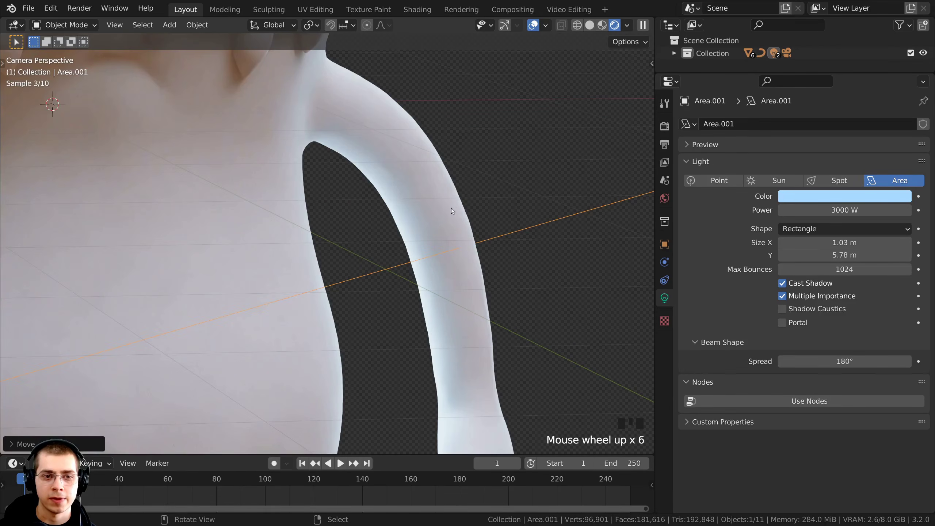
{"action": "scroll", "coordinate": [451, 208], "scroll_direction": "down", "scroll_amount": 12}
{"action": "middle_click_drag", "start_coordinate": [244, 155], "coordinate": [383, 173], "text": "shift"}
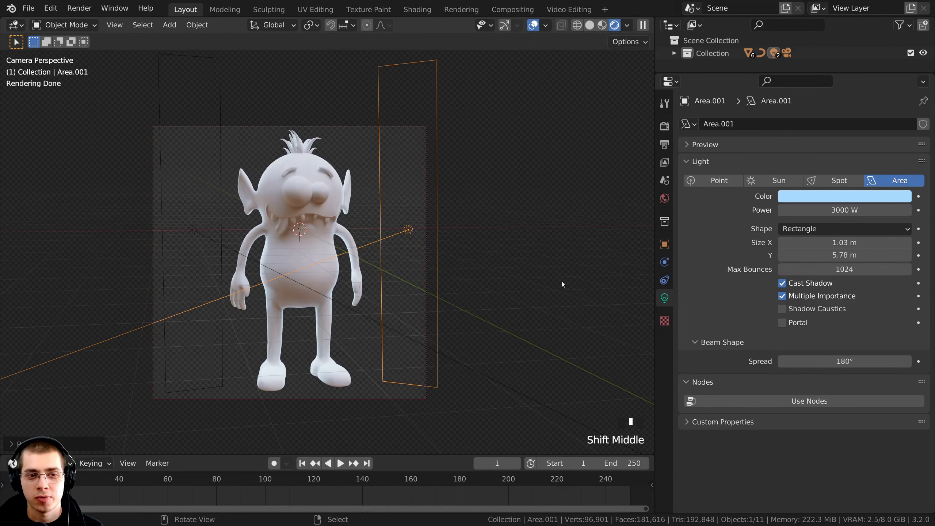
- Duplicate the blue area light in solid top view and place the copy diagonally in front of the monster
{"action": "key", "text": "z"}
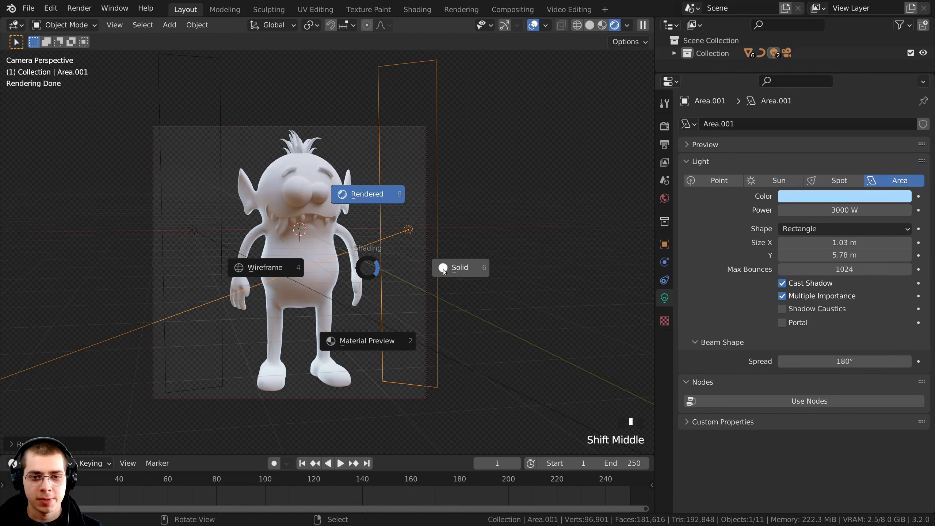
{"action": "left_click", "coordinate": [455, 273]}
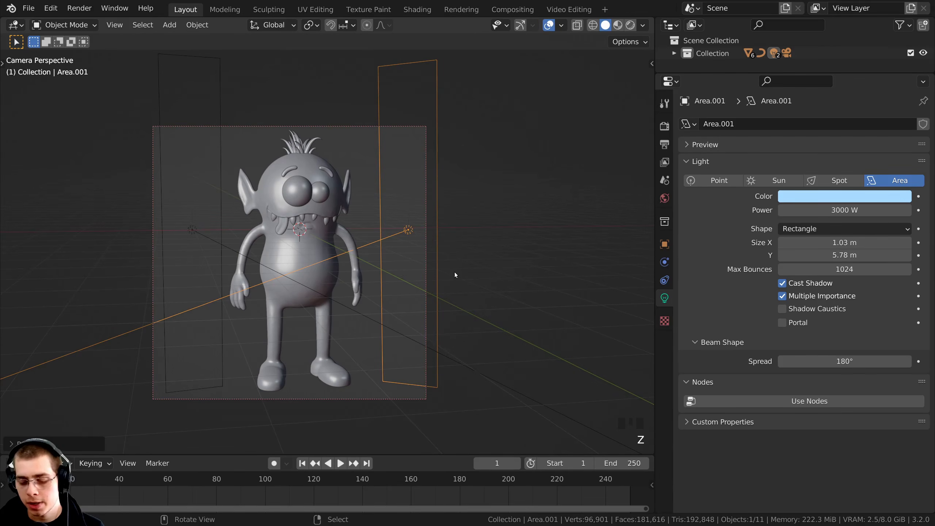
{"action": "key", "text": "KP_7"}
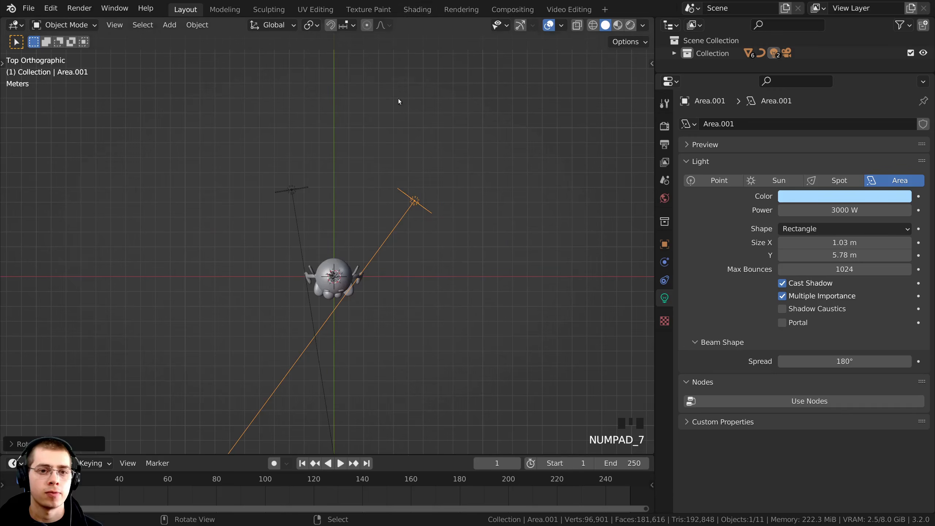
{"action": "middle_click_drag", "start_coordinate": [396, 241], "coordinate": [403, 202], "text": "shift"}
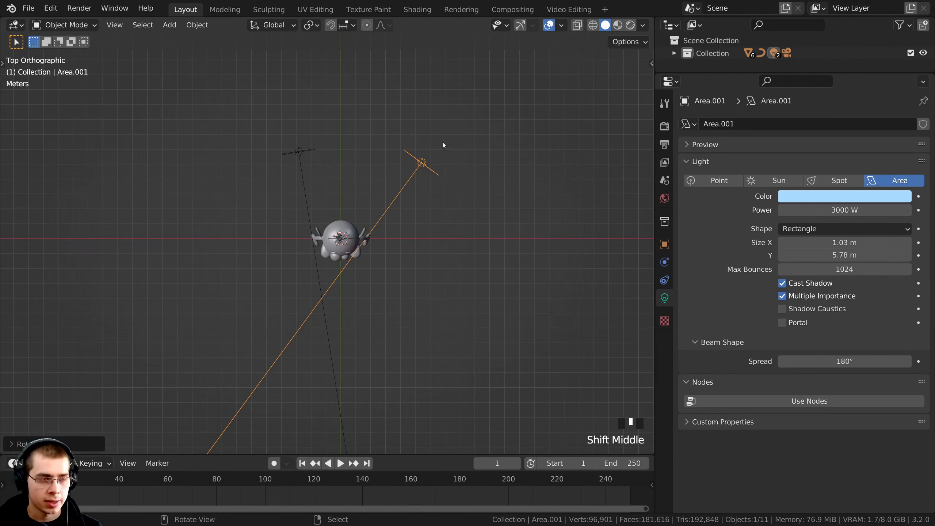
{"action": "key", "text": "shift+d"}
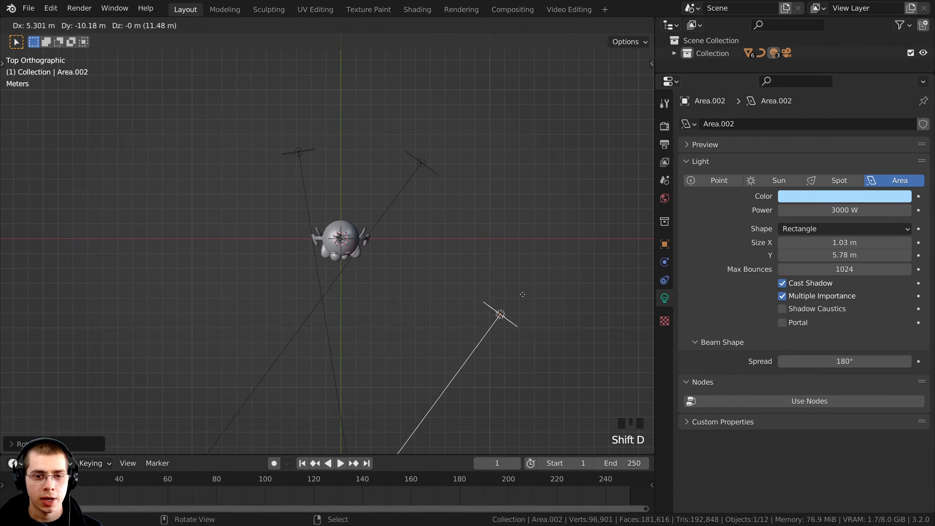
{"action": "left_click", "coordinate": [521, 299]}
- Rotate the new front light until it points at the monster, nudging its position slightly in top view
{"action": "key", "text": "r"}
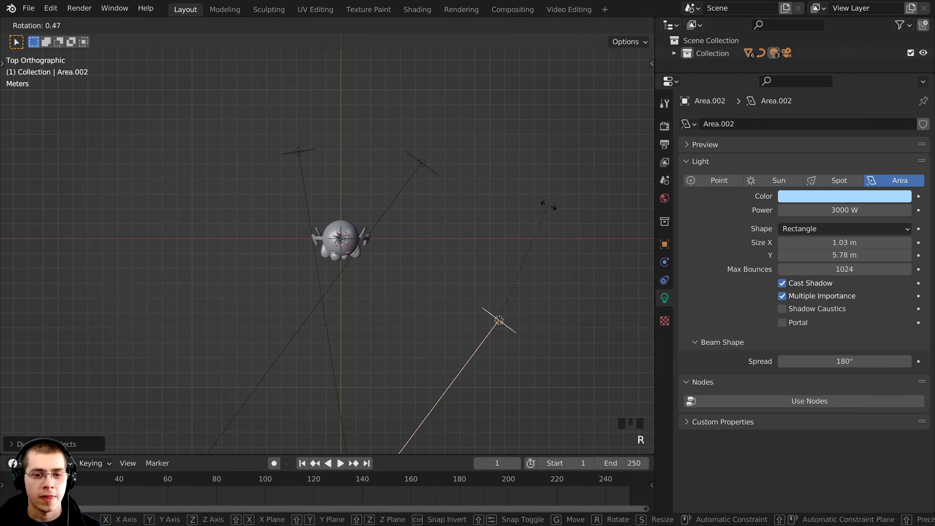
{"action": "left_click", "coordinate": [569, 344]}
{"action": "key", "text": "g"}
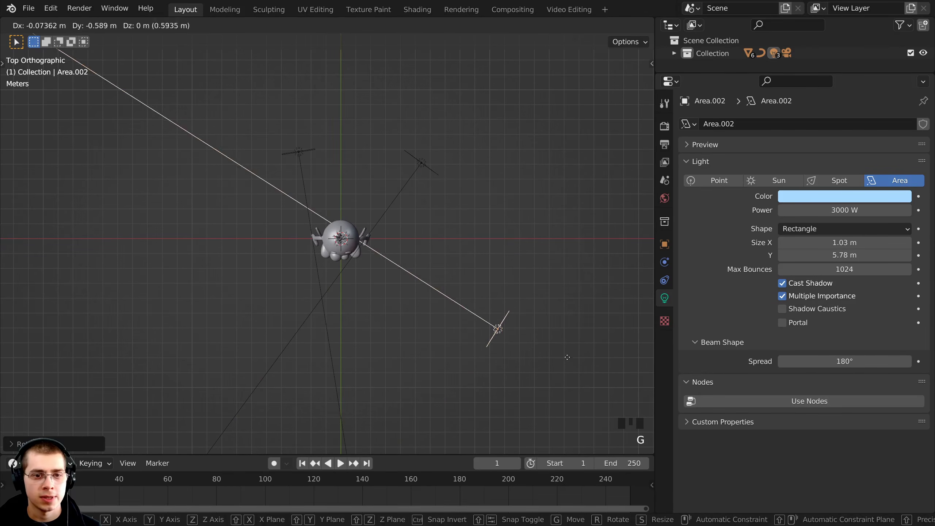
{"action": "left_click", "coordinate": [568, 357]}
{"action": "key", "text": "r"}
{"action": "left_click", "coordinate": [567, 354]}
{"action": "key", "text": "r"}
{"action": "left_click", "coordinate": [523, 260]}
{"action": "key", "text": "g"}
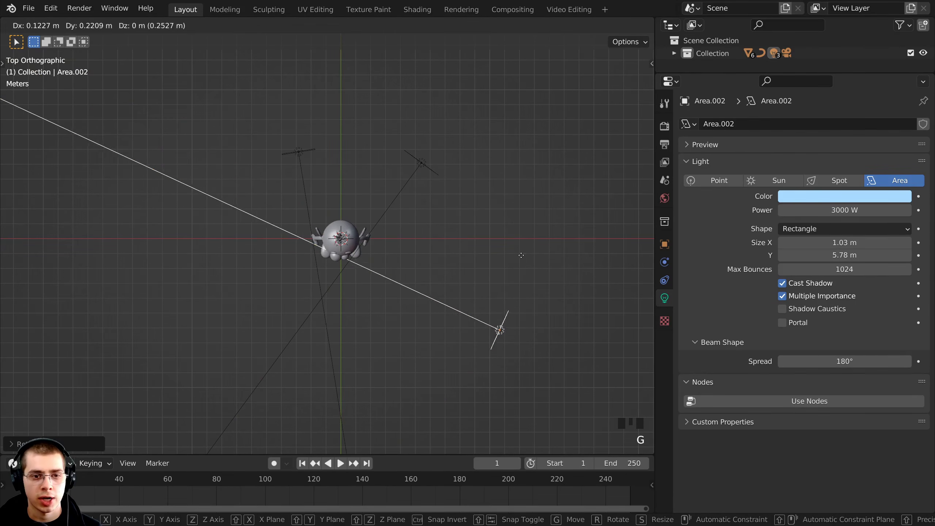
{"action": "left_click", "coordinate": [522, 256]}
{"action": "key", "text": "r"}
{"action": "left_click", "coordinate": [525, 257]}
{"action": "key", "text": "r"}
{"action": "left_click", "coordinate": [532, 259]}
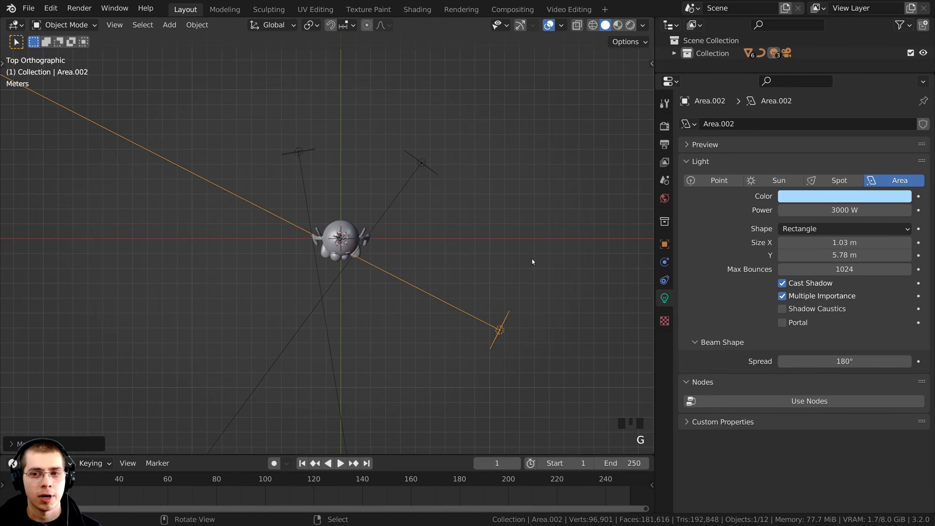
{"action": "key", "text": "r"}
{"action": "left_click", "coordinate": [534, 260]}
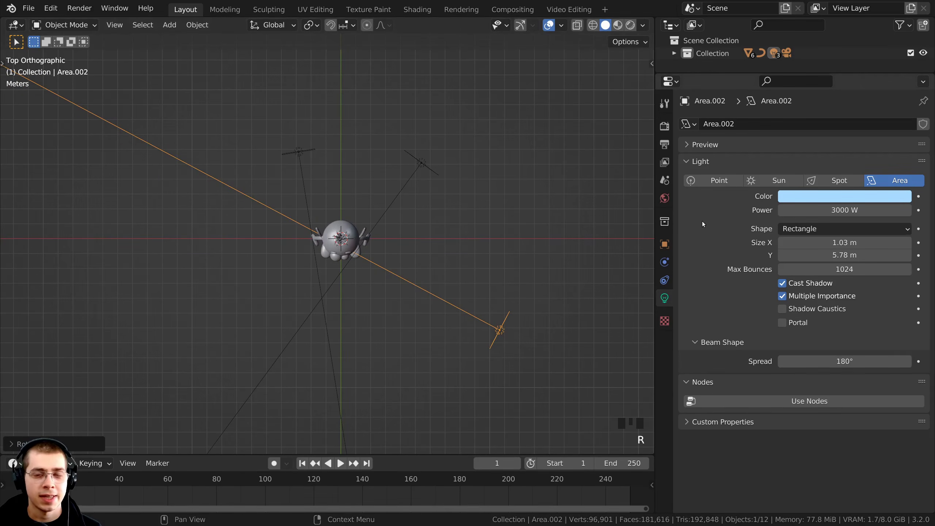
- Set the front area light's power to 5000 W and its color to a pale warm yellow
{"action": "left_click", "coordinate": [830, 210]}
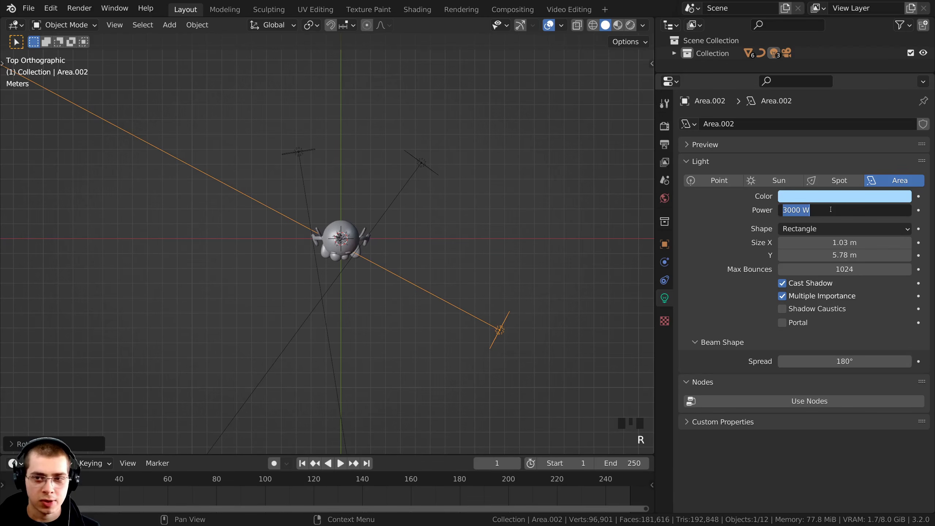
{"action": "type", "text": "5000"}
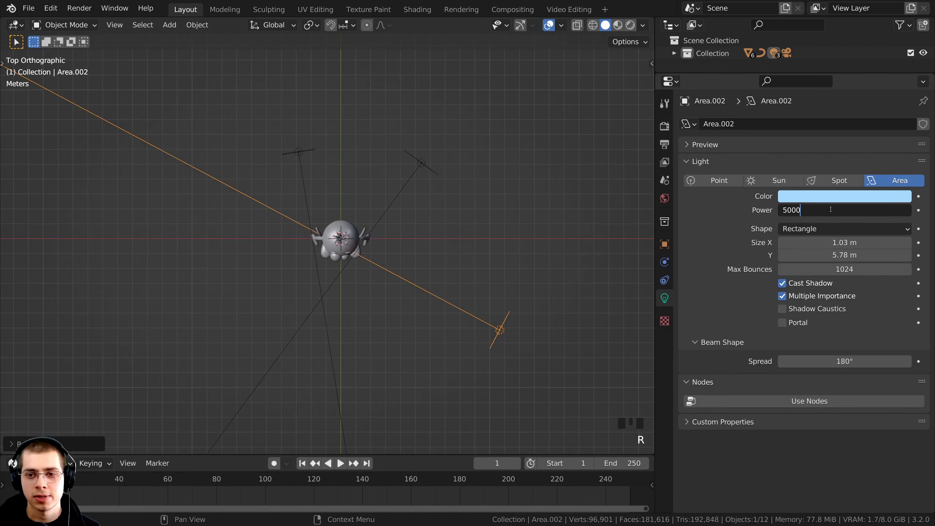
{"action": "key", "text": "Return"}
{"action": "left_click", "coordinate": [804, 197]}
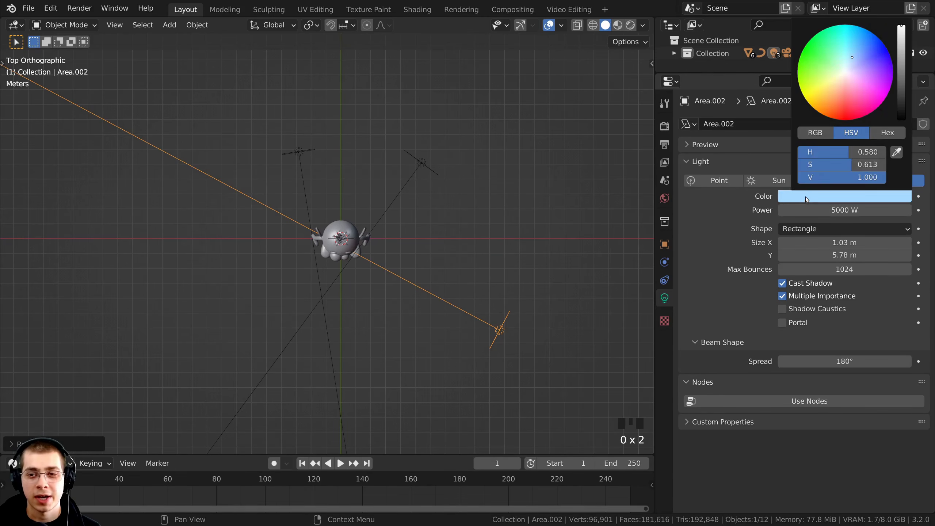
{"action": "left_click_drag", "start_coordinate": [842, 75], "coordinate": [838, 81]}
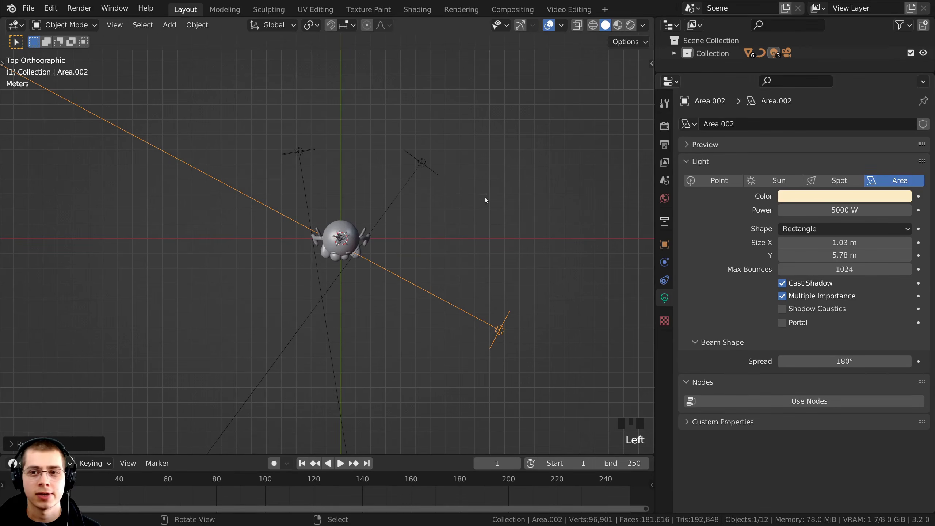
- Examine the warm front light on the monster in the rendered camera view
{"action": "key", "text": "KP_0"}
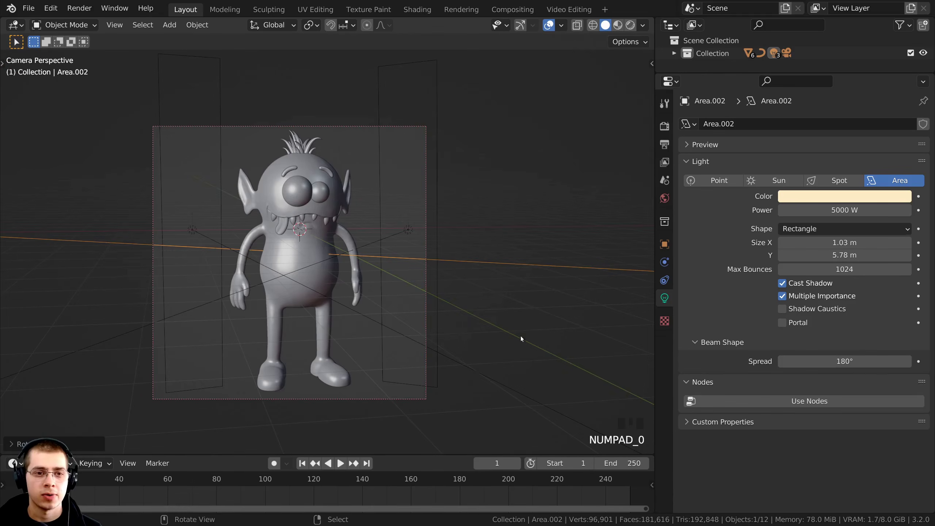
{"action": "key", "text": "z"}
{"action": "left_click", "coordinate": [446, 276]}
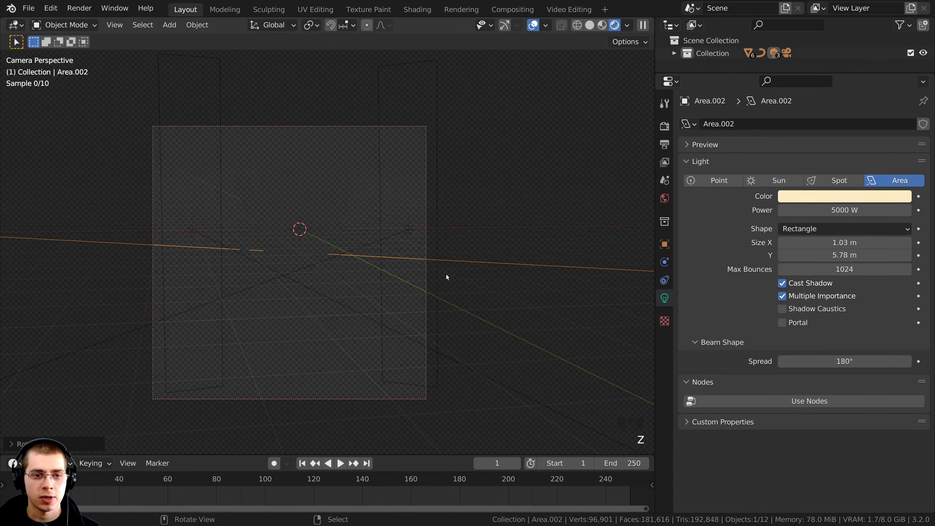
{"action": "scroll", "coordinate": [342, 253], "scroll_direction": "up", "scroll_amount": 3}
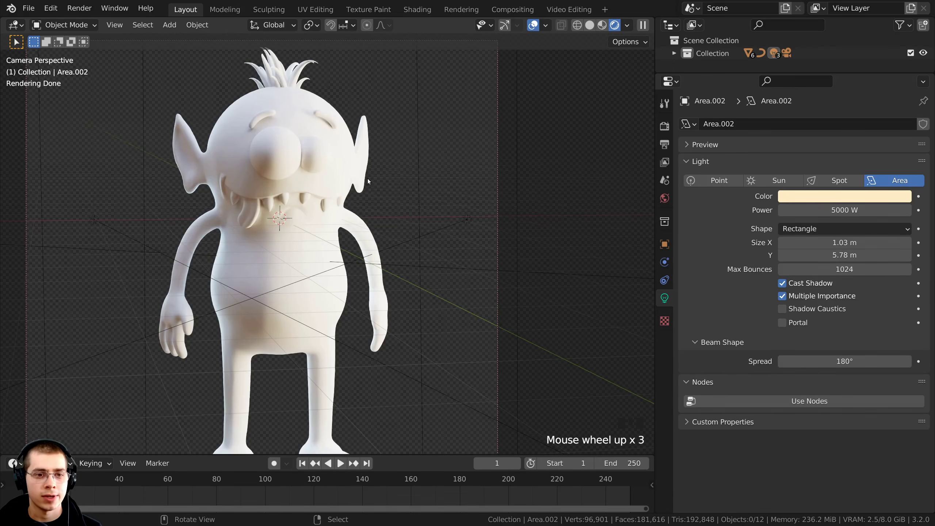
{"action": "scroll", "coordinate": [328, 196], "scroll_direction": "down", "scroll_amount": 2}
{"action": "middle_click_drag", "start_coordinate": [329, 196], "coordinate": [336, 180], "text": "shift"}
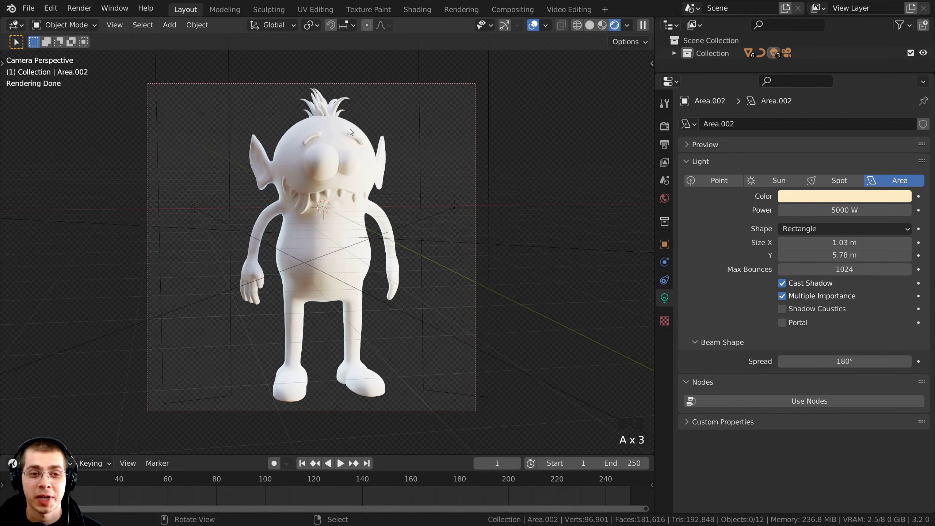
{"action": "scroll", "coordinate": [339, 278], "scroll_direction": "up", "scroll_amount": 2}
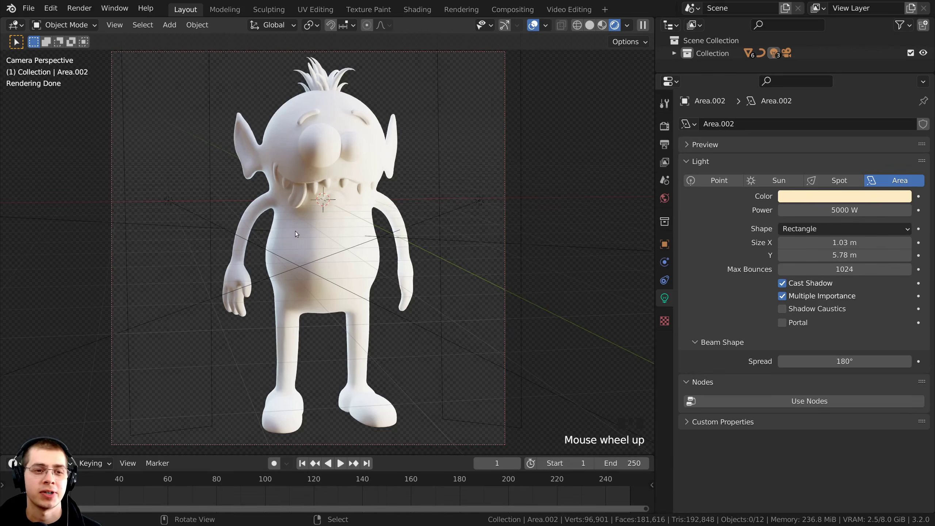
- Select the monster's body and switch to the Shading workspace, widening the node editor and framing the character beside it
{"action": "right_click", "coordinate": [301, 230]}
{"action": "key", "text": "g"}
{"action": "key", "text": "g"}
{"action": "right_click", "coordinate": [315, 143]}
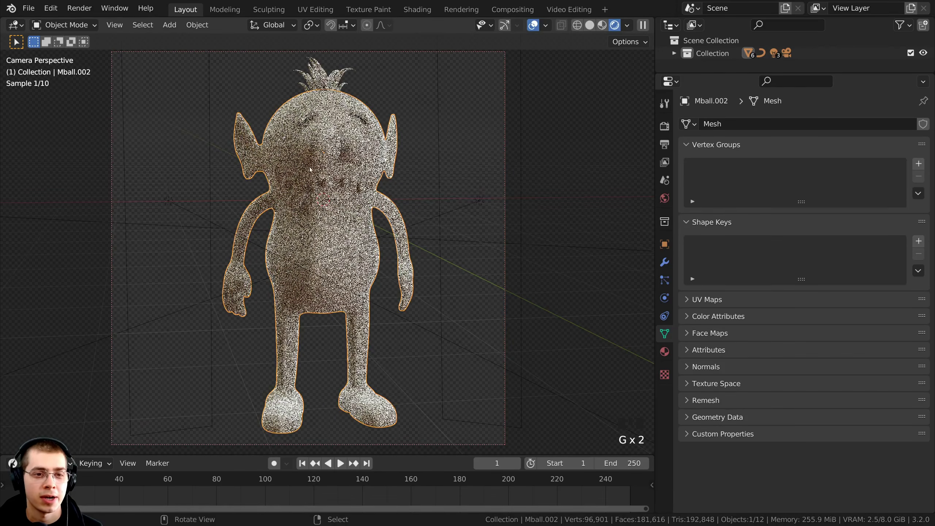
{"action": "left_click", "coordinate": [413, 9]}
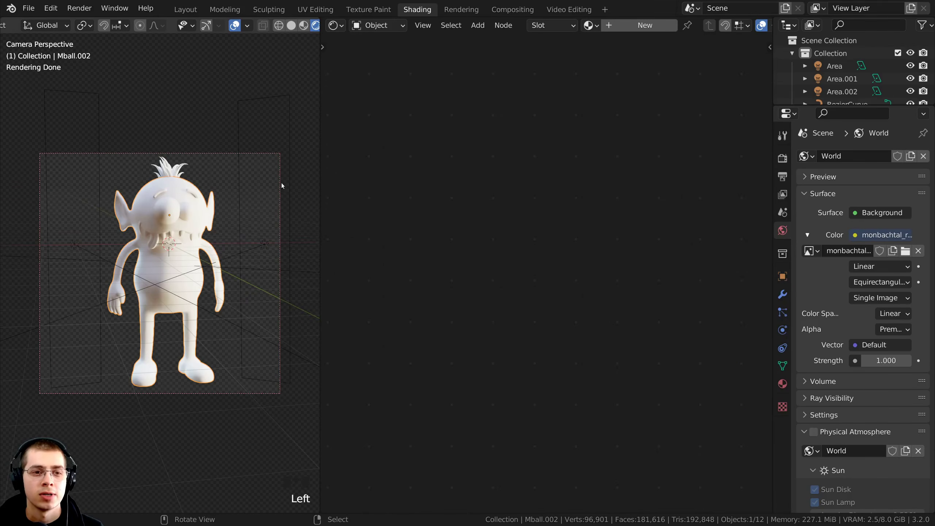
{"action": "left_click_drag", "start_coordinate": [319, 174], "coordinate": [230, 166]}
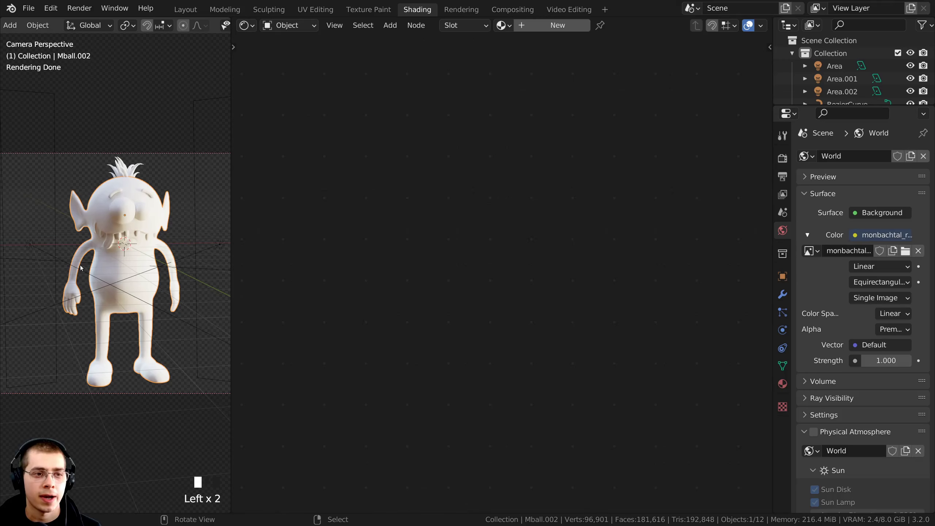
{"action": "scroll", "coordinate": [136, 358], "scroll_direction": "up", "scroll_amount": 1}
{"action": "key", "text": "z"}
{"action": "scroll", "coordinate": [159, 208], "scroll_direction": "up", "scroll_amount": 3}
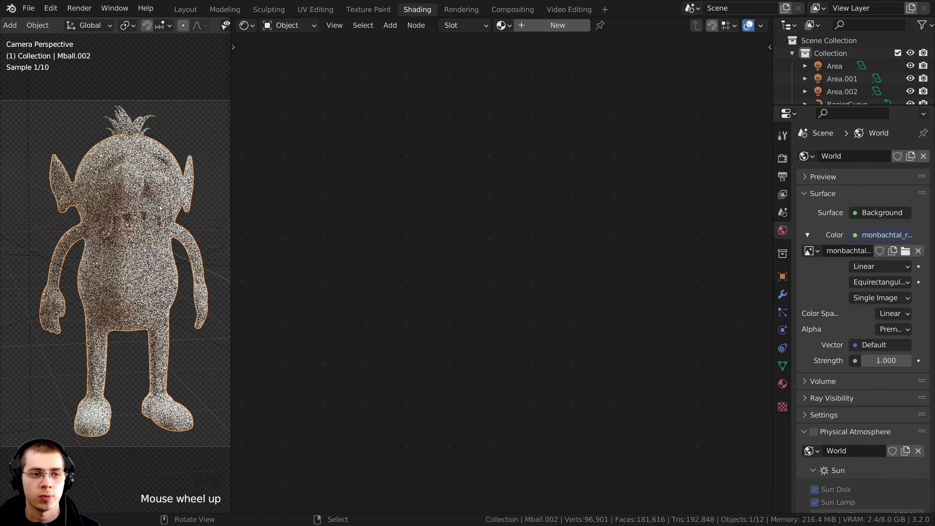
{"action": "middle_click_drag", "start_coordinate": [160, 208], "coordinate": [152, 200], "text": "shift"}
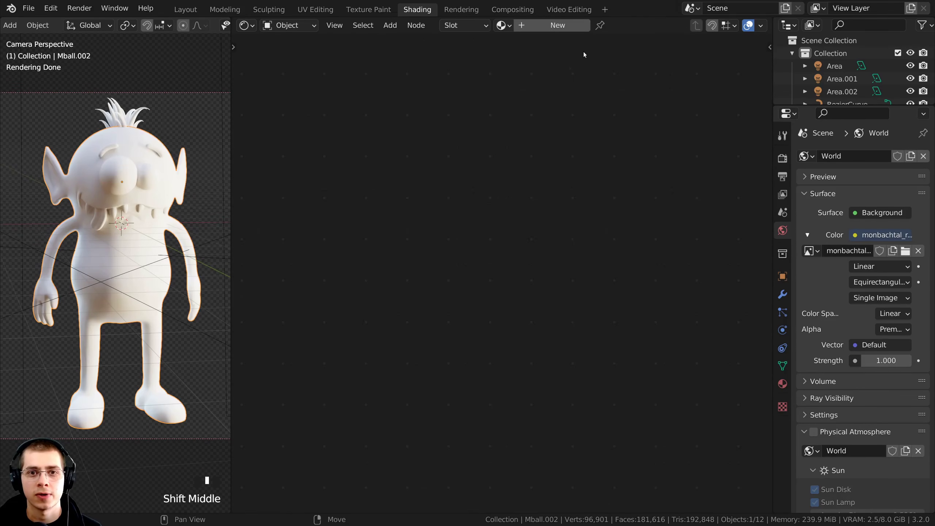
- Create a new material for the monster's body and name it Skin
{"action": "left_click", "coordinate": [556, 26]}
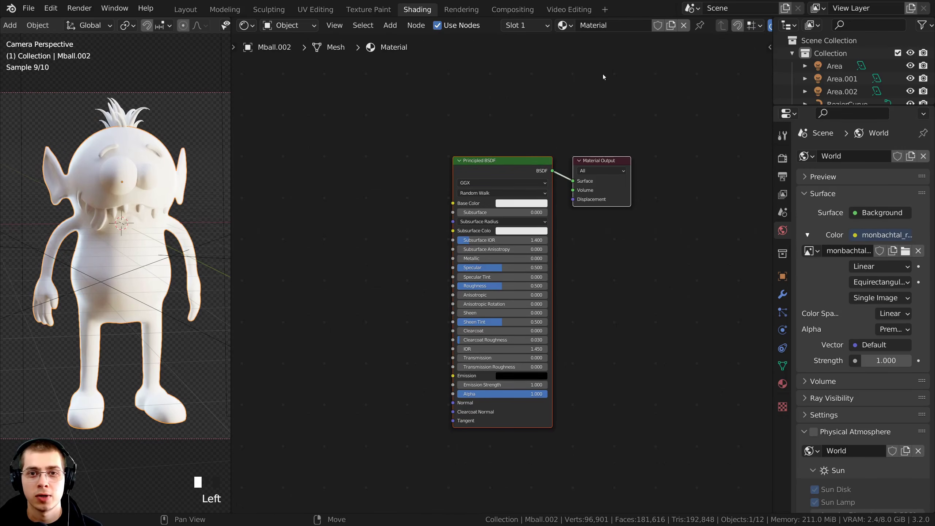
{"action": "double_click", "coordinate": [607, 25]}
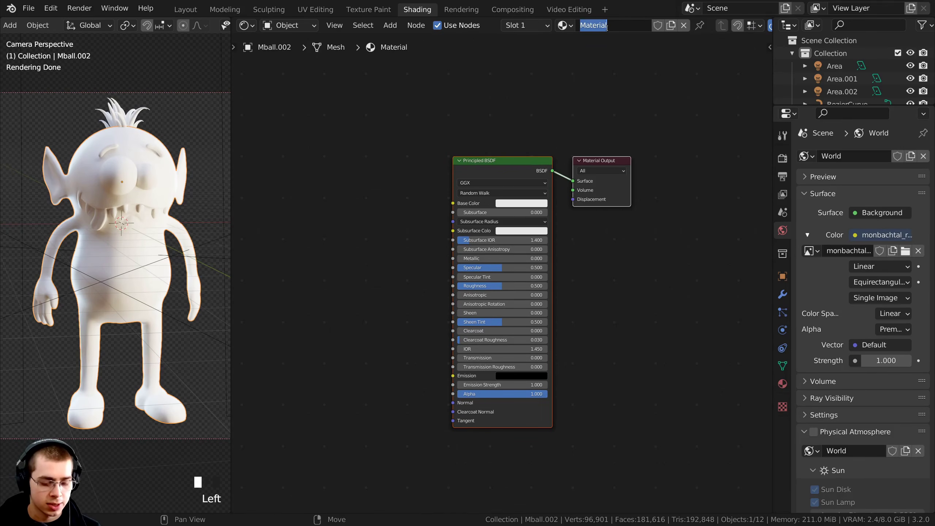
{"action": "type", "text": "Skin"}
{"action": "key", "text": "Return"}
- Set the Principled BSDF base color of the Skin material to a saturated purple
{"action": "scroll", "coordinate": [475, 151], "scroll_direction": "up", "scroll_amount": 1}
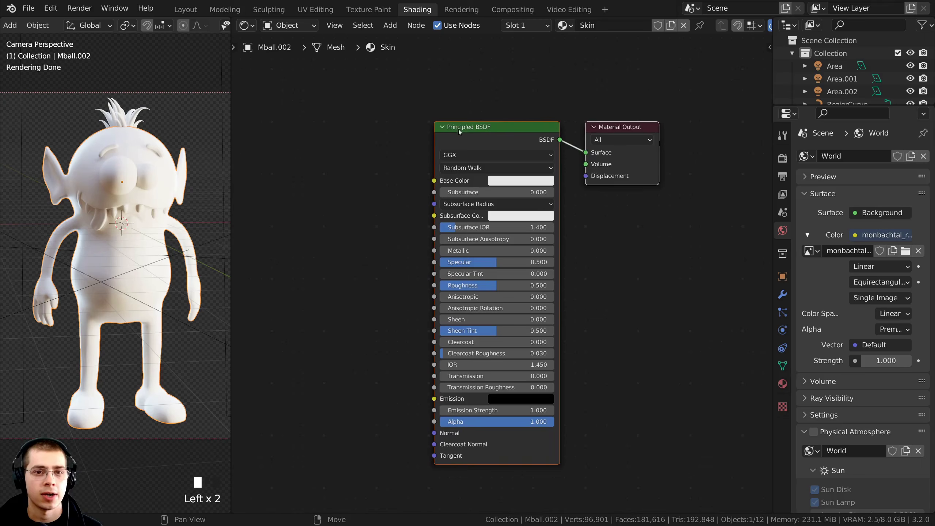
{"action": "scroll", "coordinate": [518, 136], "scroll_direction": "up", "scroll_amount": 2}
{"action": "scroll", "coordinate": [158, 218], "scroll_direction": "up", "scroll_amount": 1}
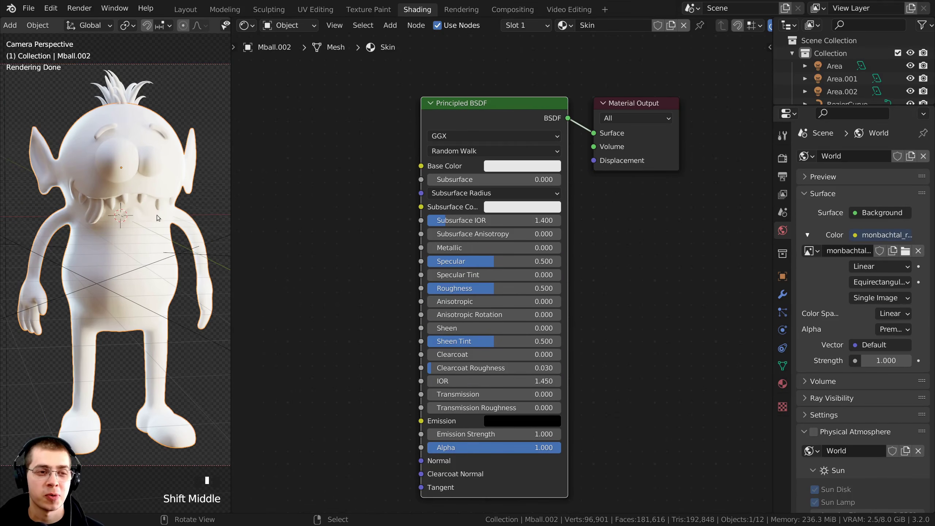
{"action": "scroll", "coordinate": [519, 214], "scroll_direction": "up", "scroll_amount": 1}
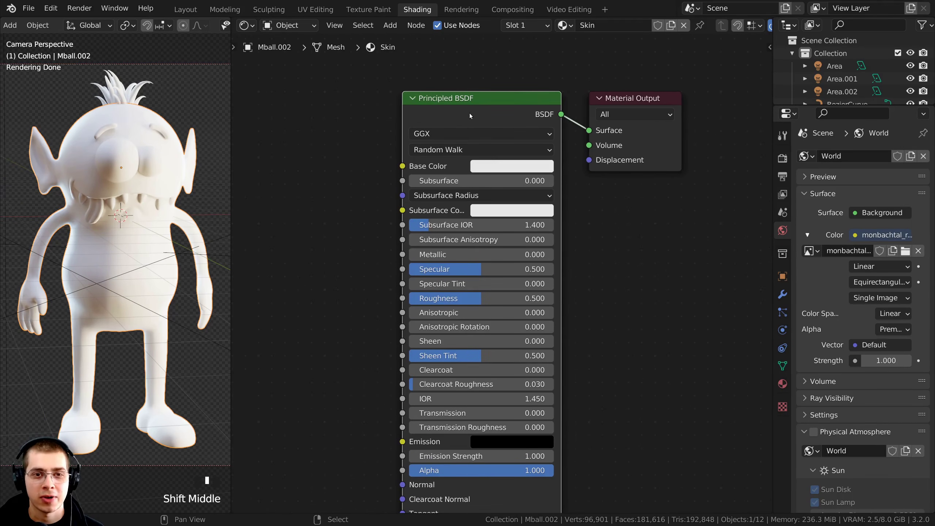
{"action": "left_click_drag", "start_coordinate": [469, 113], "coordinate": [470, 111]}
{"action": "left_click", "coordinate": [485, 172]}
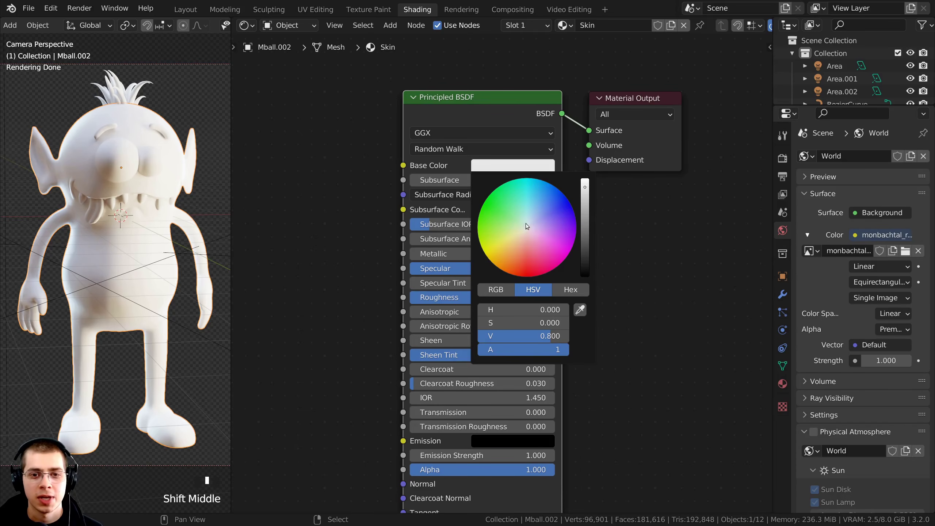
{"action": "left_click_drag", "start_coordinate": [525, 223], "coordinate": [576, 226]}
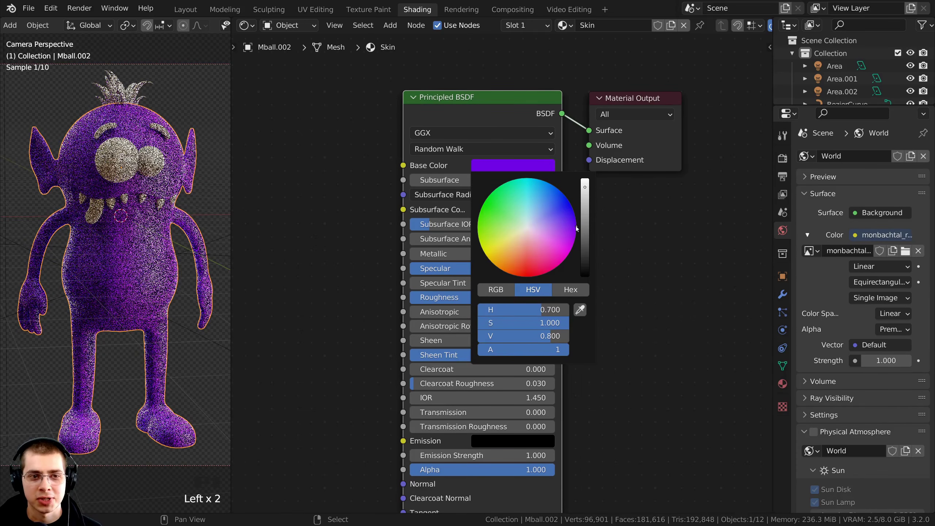
{"action": "left_click", "coordinate": [559, 302]}
{"action": "key", "text": "ctrl+v"}
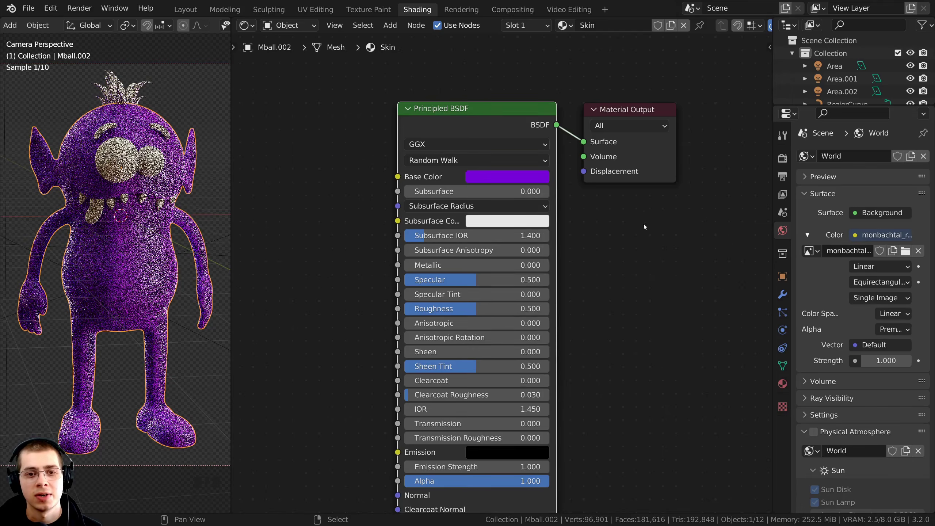
- Set the roughness of the Skin material to 0.35
{"action": "scroll", "coordinate": [501, 221], "scroll_direction": "up", "scroll_amount": 1}
{"action": "middle_click_drag", "start_coordinate": [500, 218], "coordinate": [518, 172]}
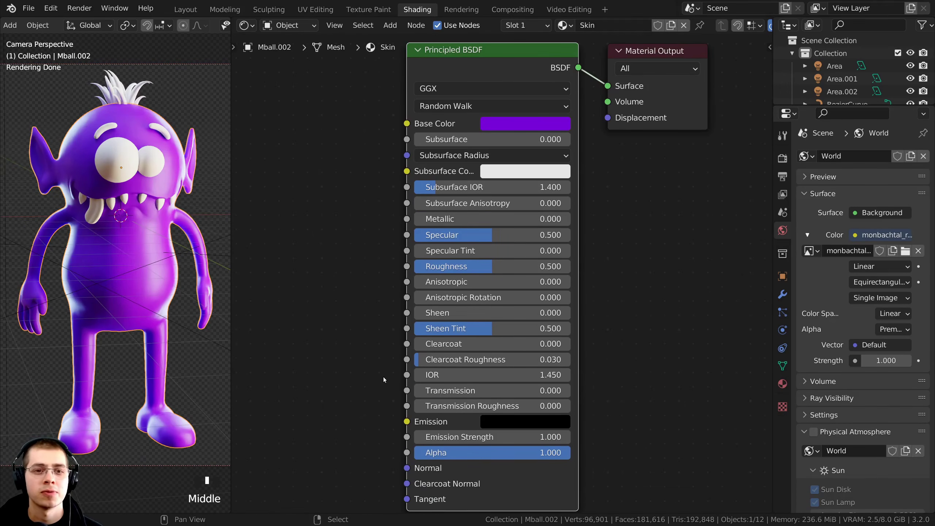
{"action": "scroll", "coordinate": [515, 228], "scroll_direction": "down", "scroll_amount": 1}
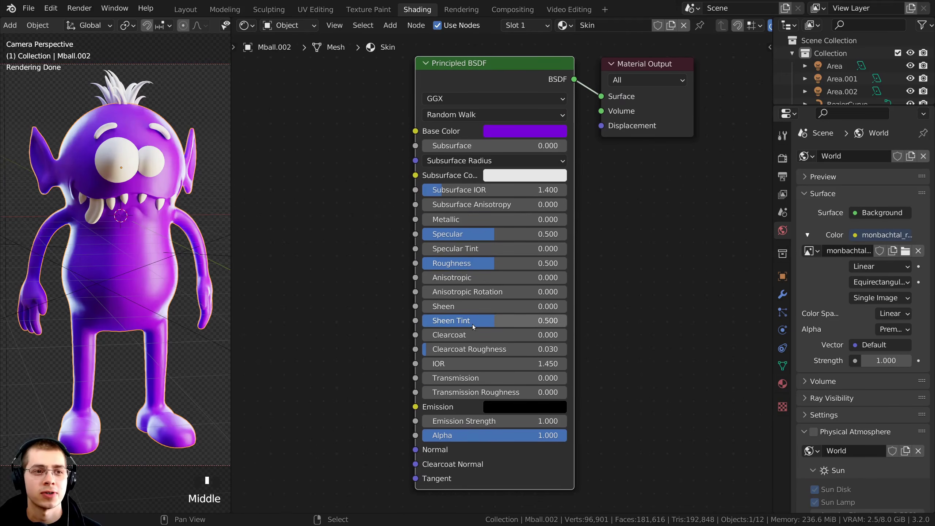
{"action": "double_click", "coordinate": [471, 265]}
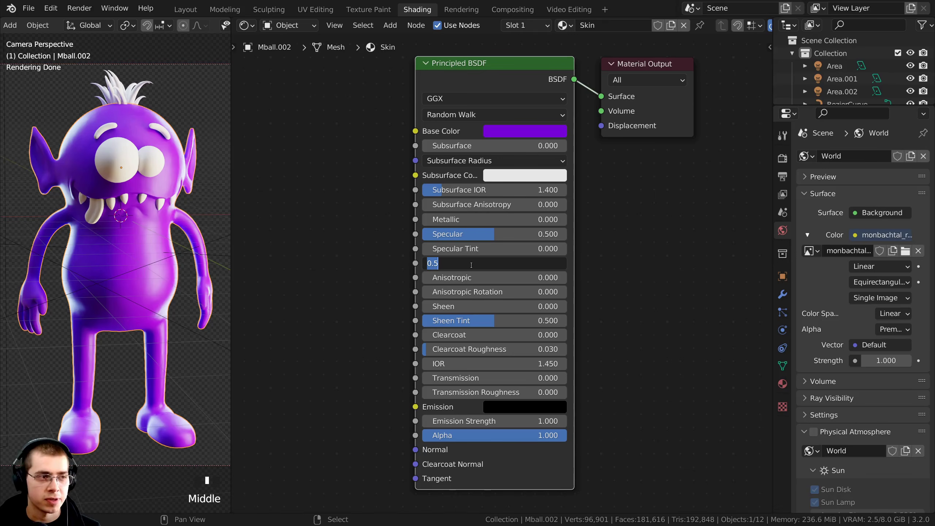
{"action": "type", "text": ".35"}
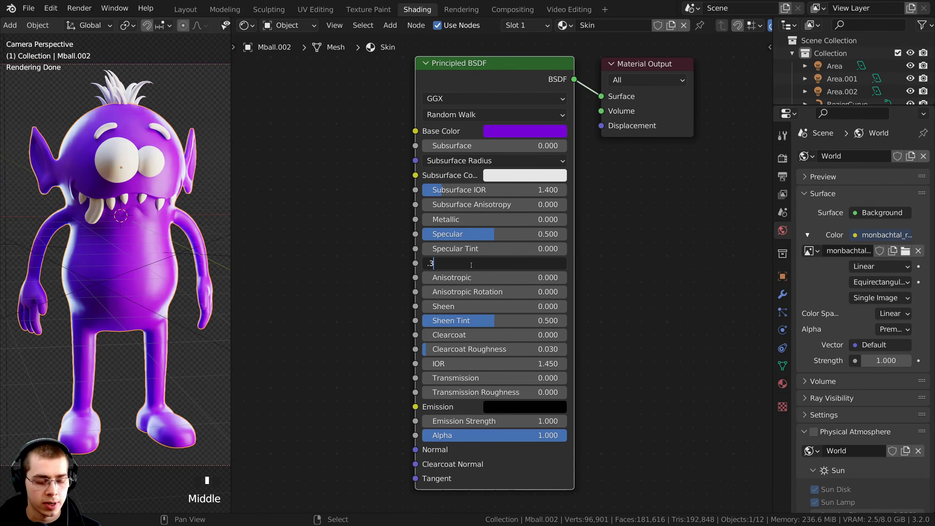
{"action": "key", "text": "Return"}
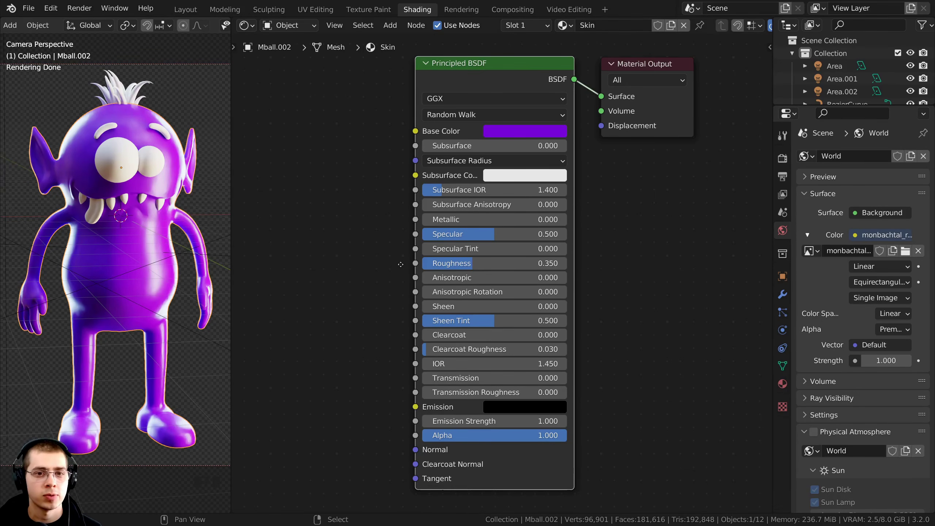
- Try subsurface values of about 0.252 and 0.475 on the Skin material, checking the effect on the monster's ear and arm
{"action": "scroll", "coordinate": [409, 249], "scroll_direction": "up", "scroll_amount": 2}
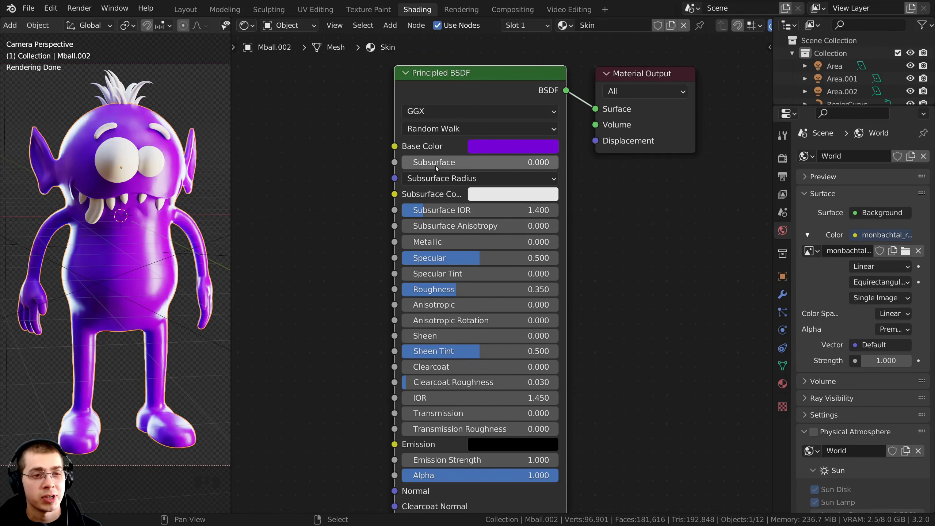
{"action": "mouse_move", "coordinate": [446, 165]}
{"action": "left_mouse_down"}
{"action": "mouse_move", "coordinate": [468, 165]}
{"action": "mouse_move", "coordinate": [422, 163]}
{"action": "mouse_move", "coordinate": [460, 164]}
{"action": "left_mouse_up"}
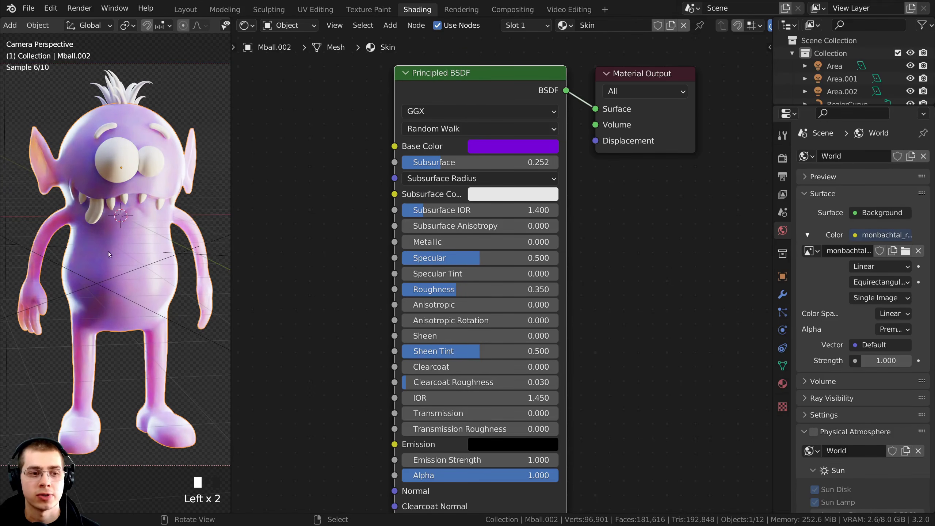
{"action": "middle_click_drag", "start_coordinate": [109, 254], "coordinate": [110, 254], "text": "shift"}
{"action": "scroll", "coordinate": [110, 253], "scroll_direction": "up", "scroll_amount": 4}
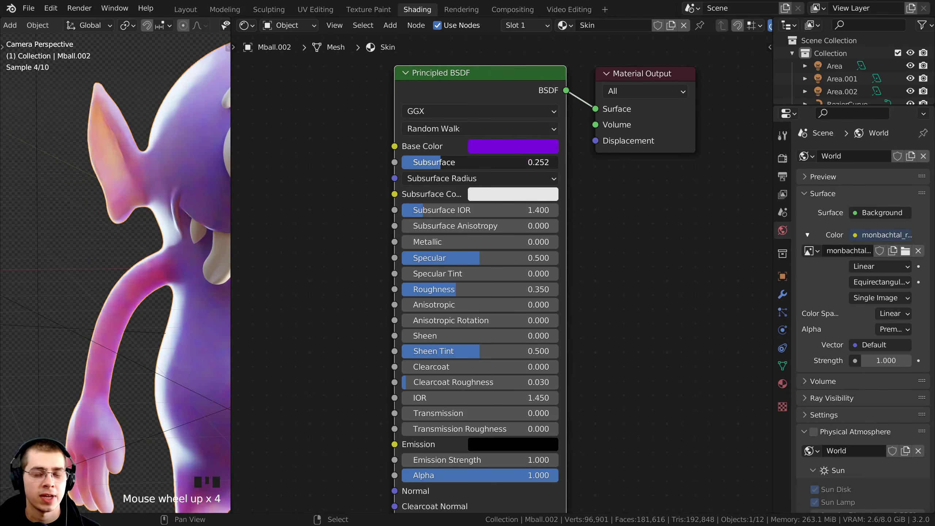
{"action": "left_click_drag", "start_coordinate": [441, 163], "coordinate": [476, 164]}
{"action": "middle_click_drag", "start_coordinate": [116, 178], "coordinate": [70, 177], "text": "shift"}
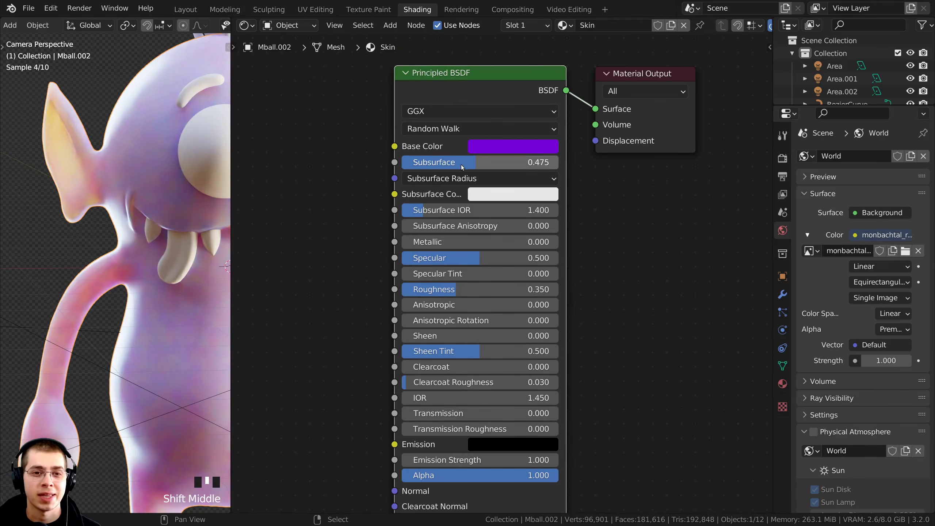
- Set the subsurface of the Skin material to 0.15 and bring the whole monster back into view
{"action": "left_click", "coordinate": [459, 162]}
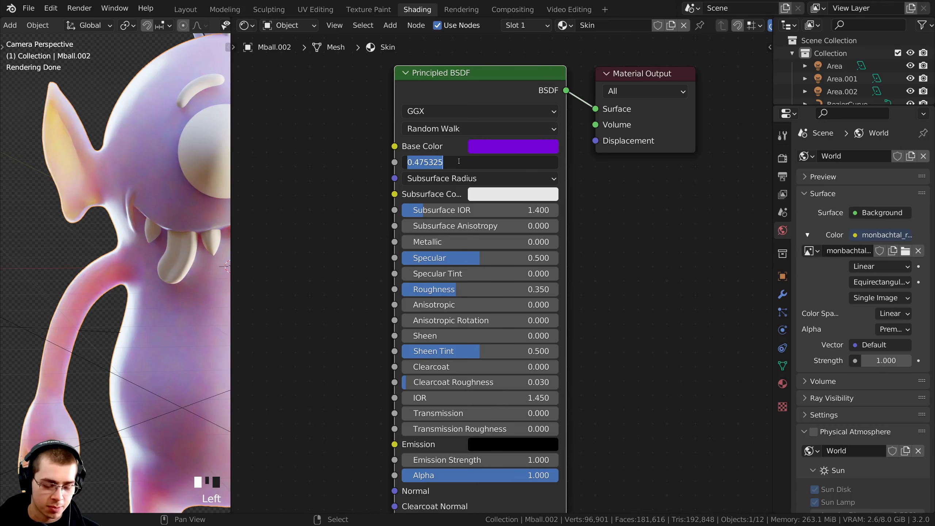
{"action": "type", "text": ".15"}
{"action": "key", "text": "Return"}
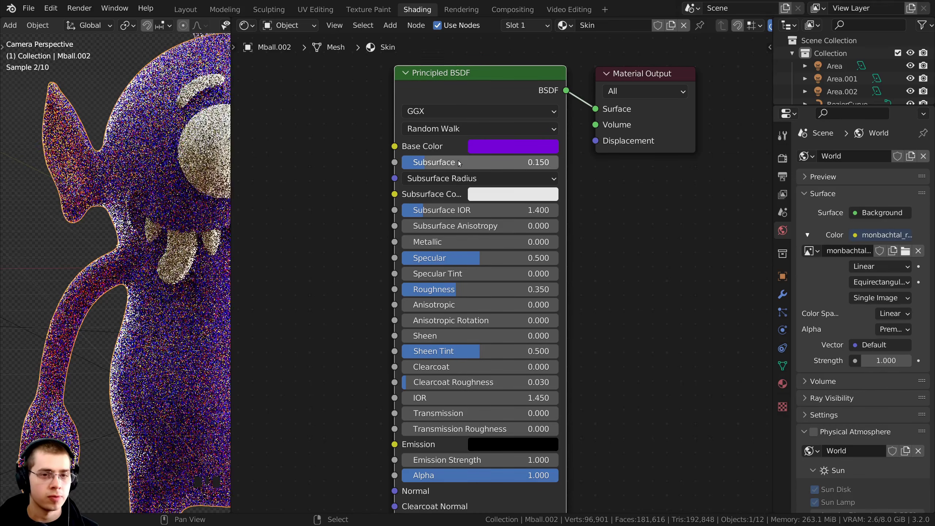
{"action": "scroll", "coordinate": [149, 213], "scroll_direction": "down", "scroll_amount": 3}
{"action": "middle_click_drag", "start_coordinate": [150, 213], "coordinate": [85, 179], "text": "shift"}
{"action": "scroll", "coordinate": [85, 180], "scroll_direction": "down", "scroll_amount": 1}
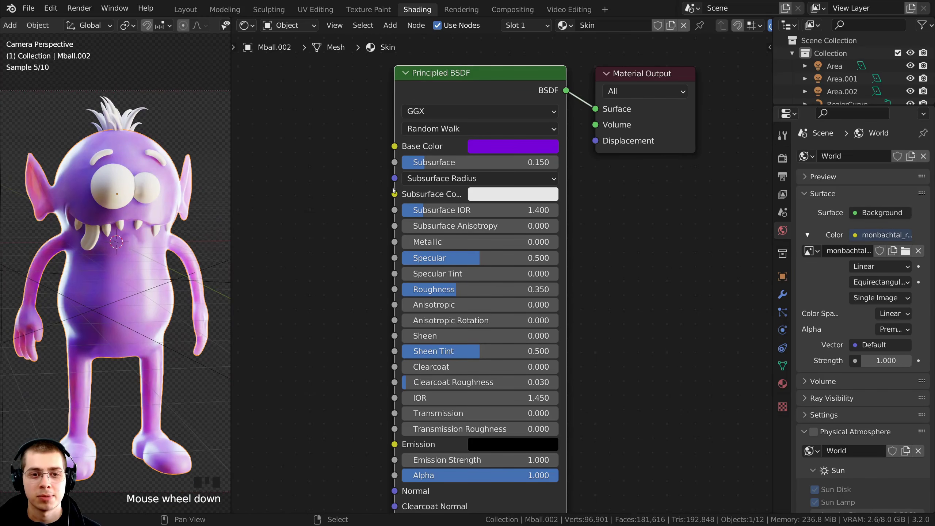
- Widen the Principled BSDF node and set the Skin material's subsurface color to a saturated blue
{"action": "left_click_drag", "start_coordinate": [393, 191], "coordinate": [347, 191]}
{"action": "left_click", "coordinate": [458, 196]}
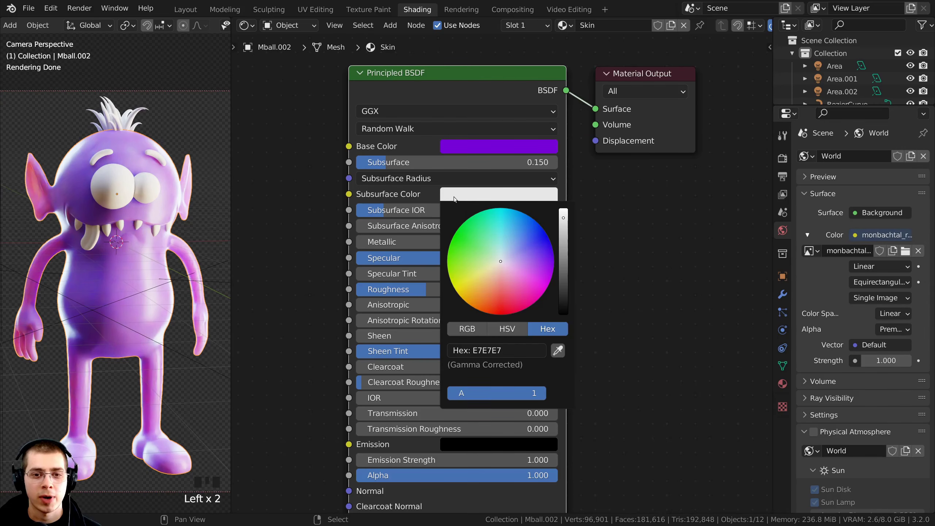
{"action": "left_click_drag", "start_coordinate": [503, 261], "coordinate": [563, 207]}
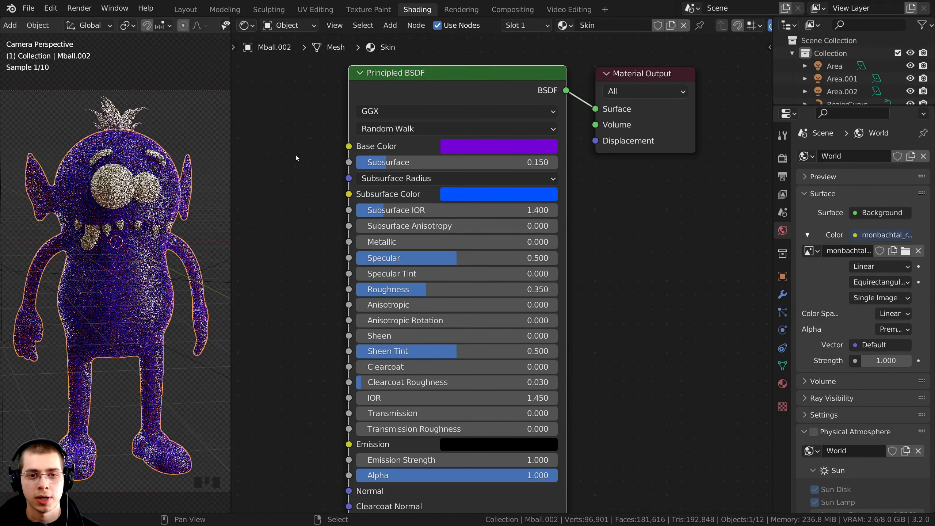
{"action": "mouse_move", "coordinate": [520, 194]}
{"action": "middle_mouse_down"}
{"action": "mouse_move", "coordinate": [543, 188]}
{"action": "mouse_move", "coordinate": [516, 183]}
{"action": "middle_mouse_up"}
{"action": "left_click", "coordinate": [516, 184]}
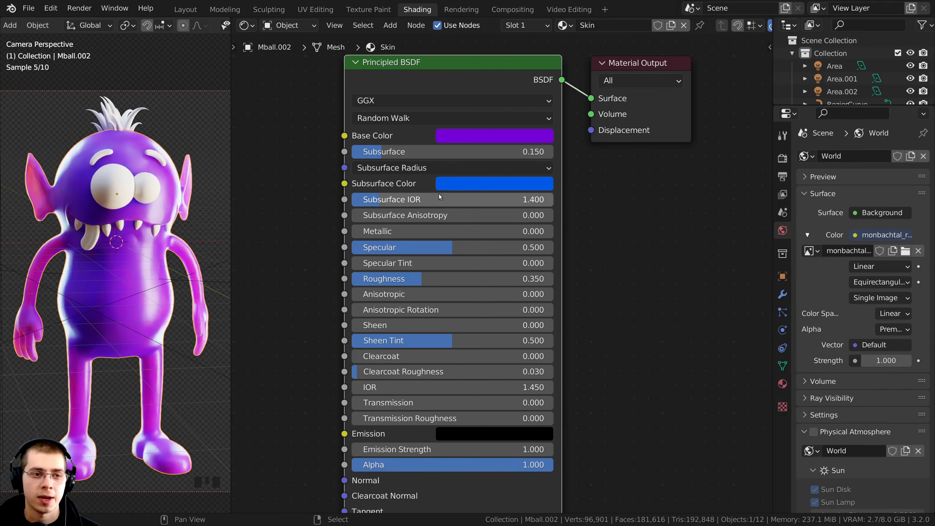
{"action": "scroll", "coordinate": [450, 191], "scroll_direction": "down", "scroll_amount": 1}
{"action": "middle_click_drag", "start_coordinate": [491, 173], "coordinate": [511, 181]}
{"action": "middle_click_drag", "start_coordinate": [511, 182], "coordinate": [517, 193]}
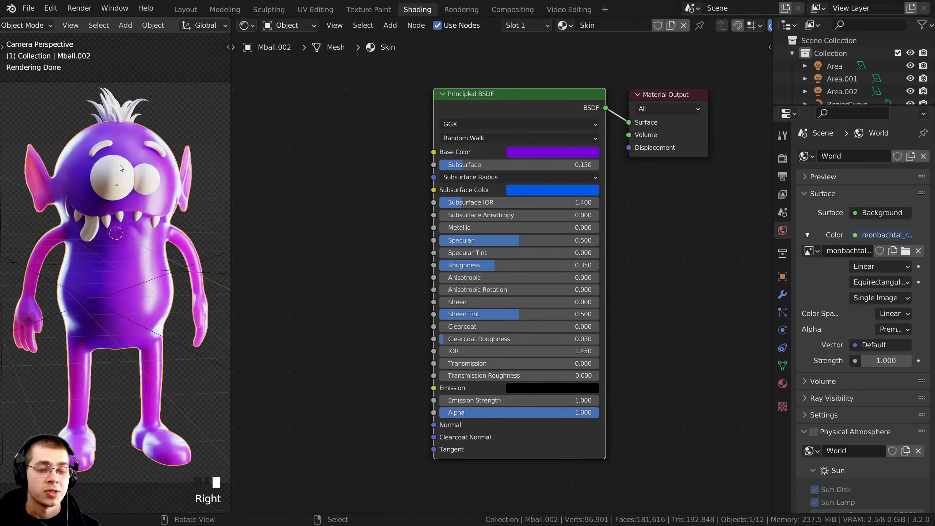
- Create a new material for the monster's larger eye and name it Eye White
{"action": "scroll", "coordinate": [110, 185], "scroll_direction": "up", "scroll_amount": 1}
{"action": "scroll", "coordinate": [110, 185], "scroll_direction": "down", "scroll_amount": 1}
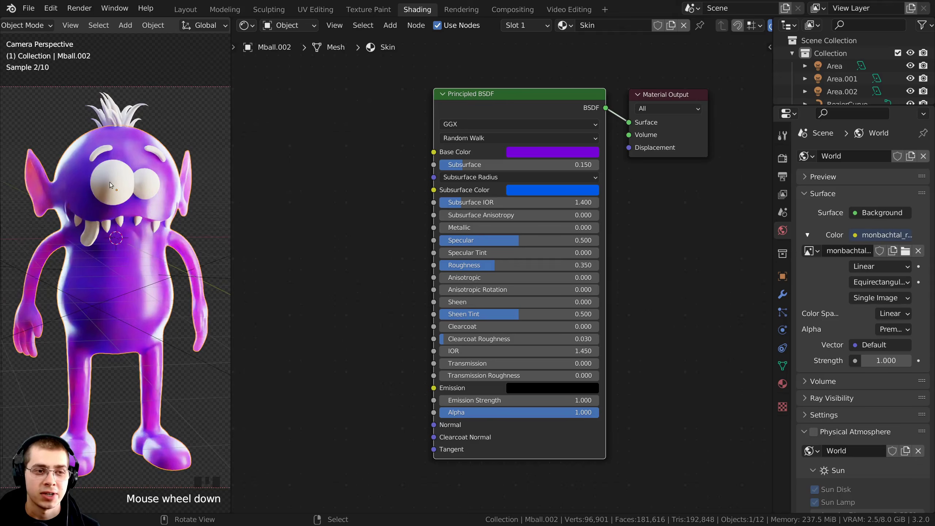
{"action": "right_click", "coordinate": [110, 185]}
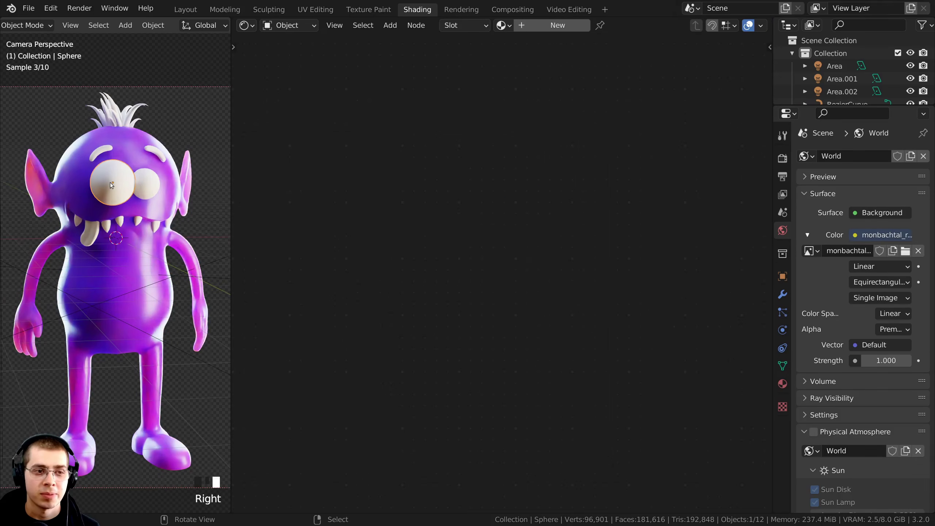
{"action": "left_click", "coordinate": [539, 29]}
{"action": "double_click", "coordinate": [597, 26]}
{"action": "type", "text": "Eye"}
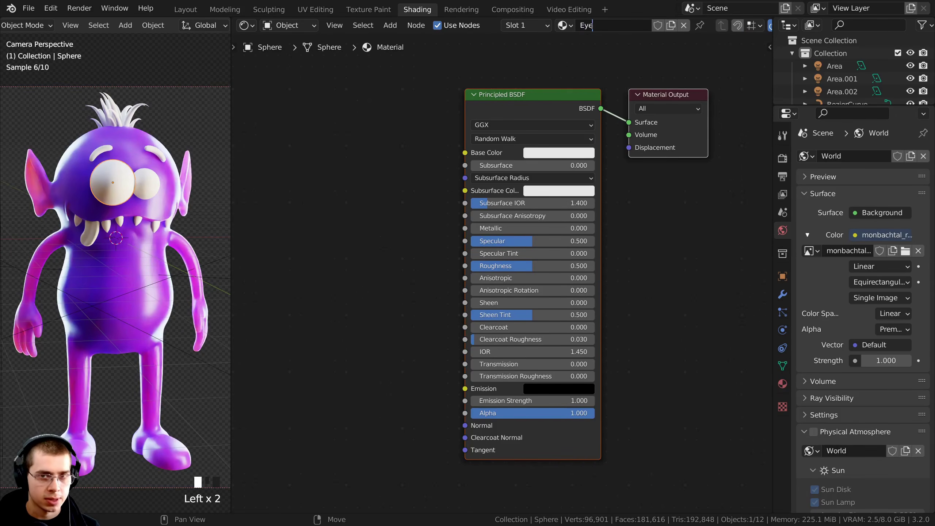
{"action": "type", "text": " White"}
{"action": "key", "text": "Return"}
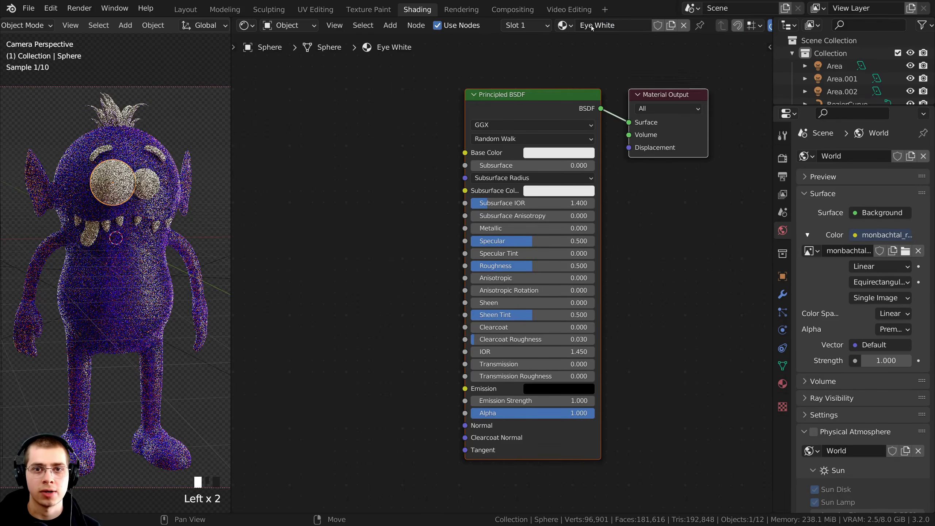
- Set the Eye White material's base color to full-brightness white and its roughness to 0
{"action": "middle_click_drag", "start_coordinate": [552, 147], "coordinate": [540, 157]}
{"action": "left_click", "coordinate": [566, 162]}
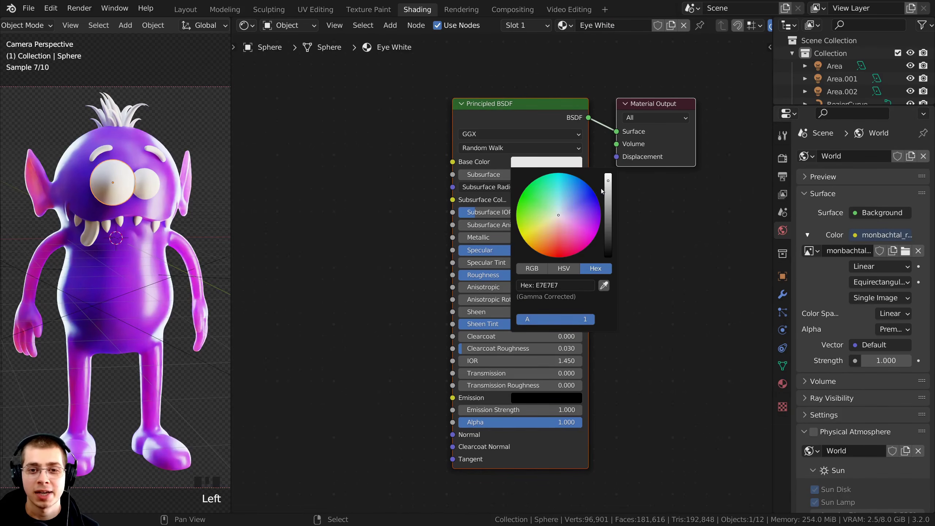
{"action": "left_click_drag", "start_coordinate": [606, 190], "coordinate": [608, 176]}
{"action": "scroll", "coordinate": [509, 271], "scroll_direction": "up", "scroll_amount": 3}
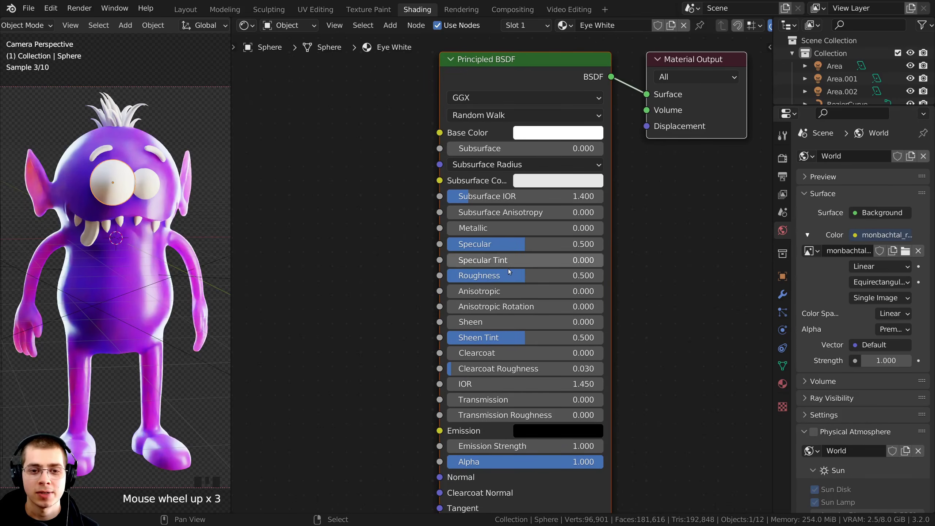
{"action": "left_click_drag", "start_coordinate": [509, 274], "coordinate": [444, 276]}
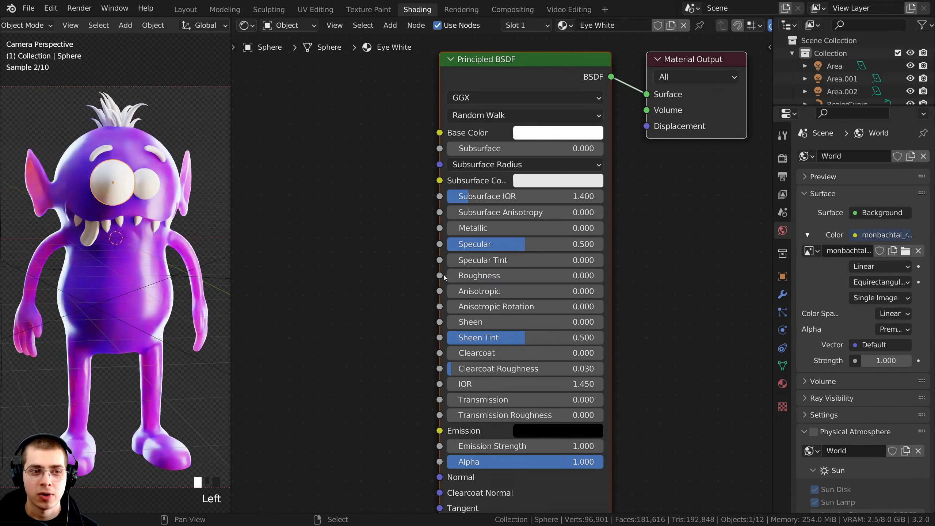
- Assign the existing Eye White material to the monster's smaller eye
{"action": "scroll", "coordinate": [159, 208], "scroll_direction": "up", "scroll_amount": 3}
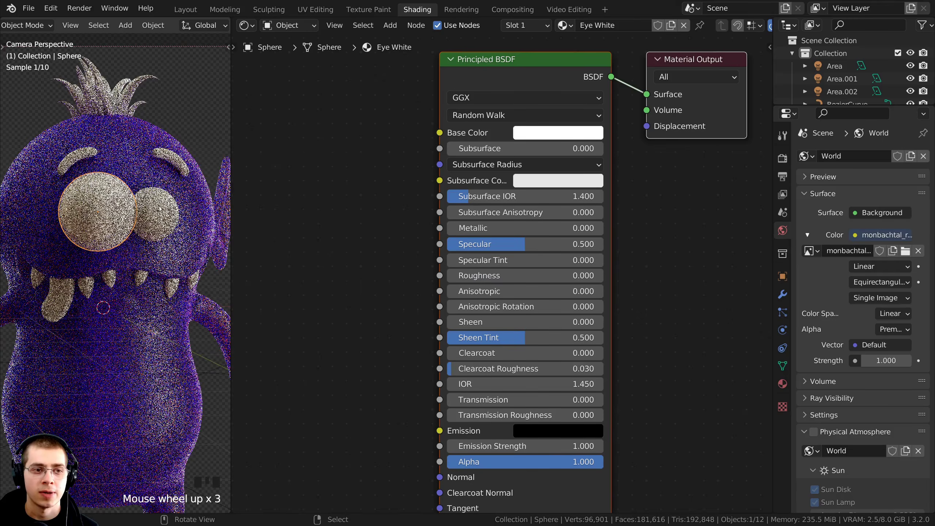
{"action": "right_click", "coordinate": [159, 208]}
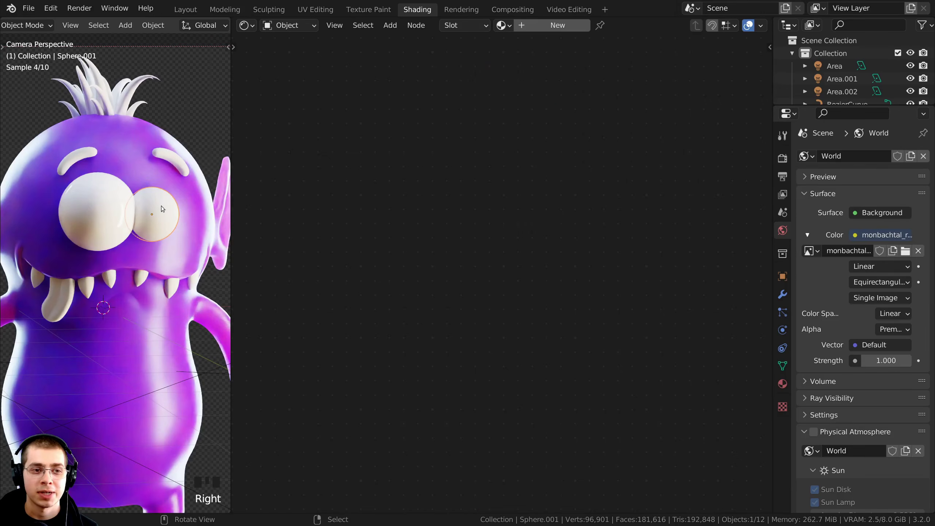
{"action": "left_click", "coordinate": [502, 26]}
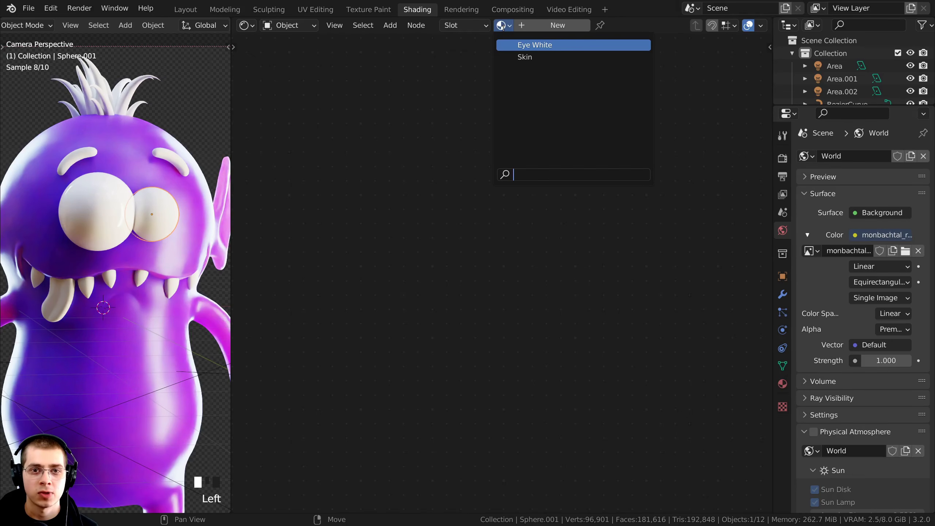
{"action": "left_click", "coordinate": [512, 45]}
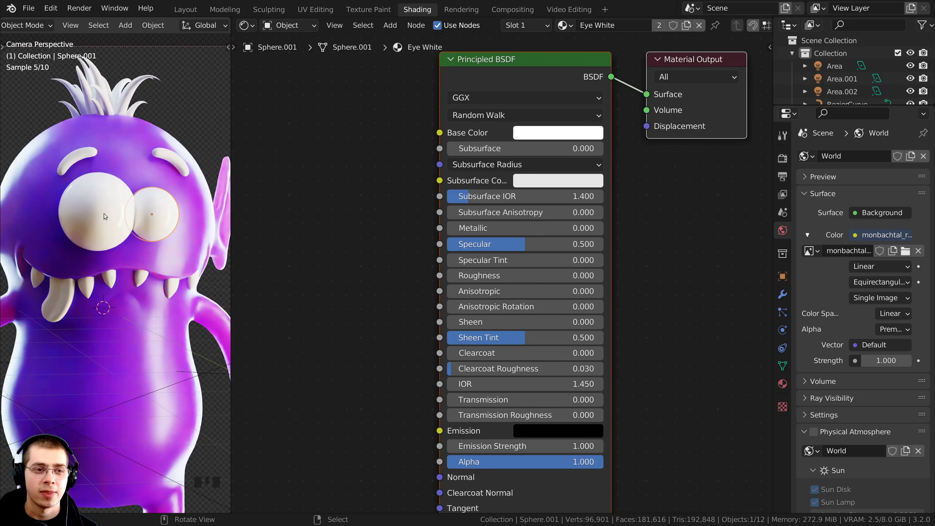
- Enter Edit Mode on the larger eye and switch the viewport to solid shading
{"action": "right_click", "coordinate": [104, 217]}
{"action": "scroll", "coordinate": [89, 236], "scroll_direction": "up", "scroll_amount": 3}
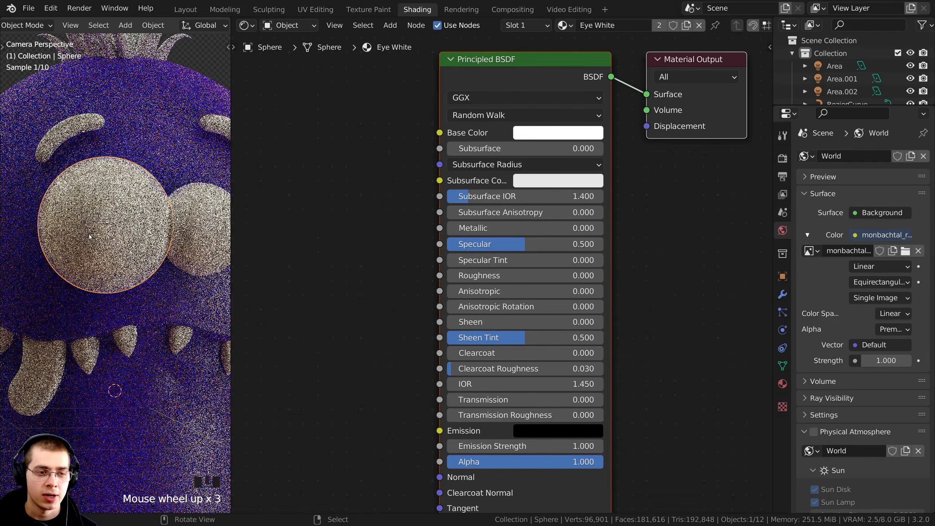
{"action": "key", "text": "Tab"}
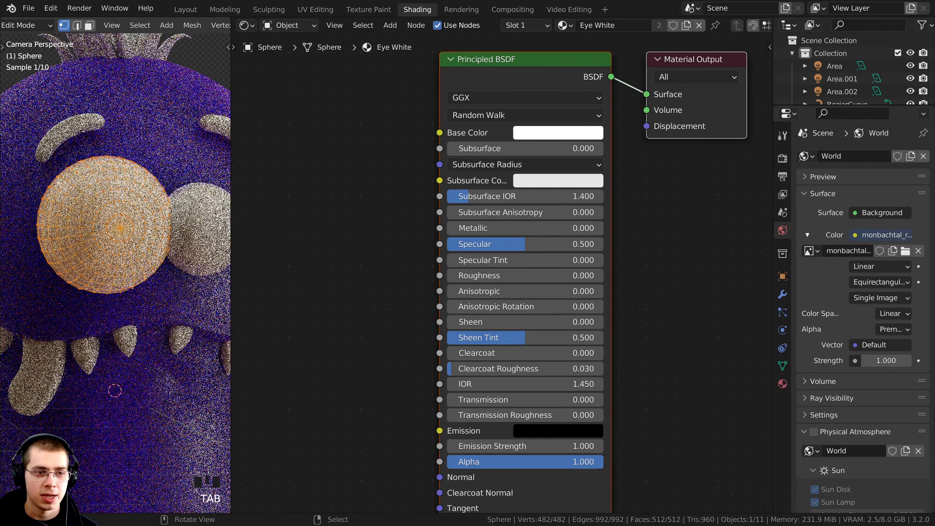
{"action": "scroll", "coordinate": [98, 227], "scroll_direction": "up", "scroll_amount": 3}
{"action": "key", "text": "z"}
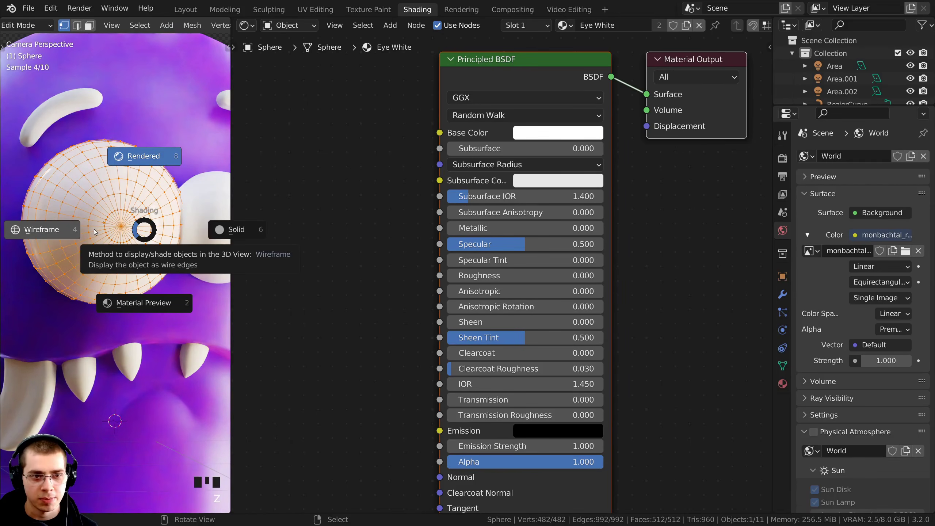
{"action": "left_click", "coordinate": [244, 239]}
{"action": "scroll", "coordinate": [110, 184], "scroll_direction": "up", "scroll_amount": 2}
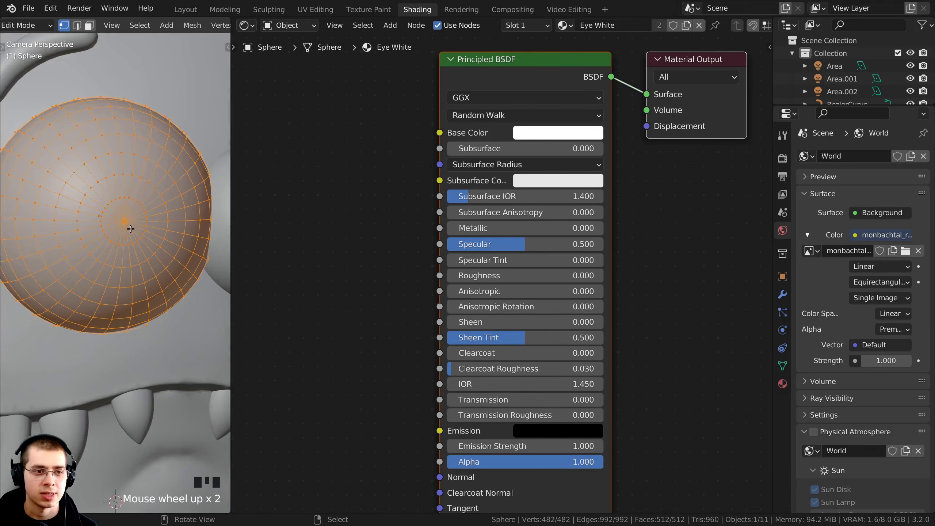
- In face select mode, select the second ring of faces around the larger eye's front pole plus all faces inside it
{"action": "middle_click_drag", "start_coordinate": [92, 74], "coordinate": [86, 40], "text": "shift"}
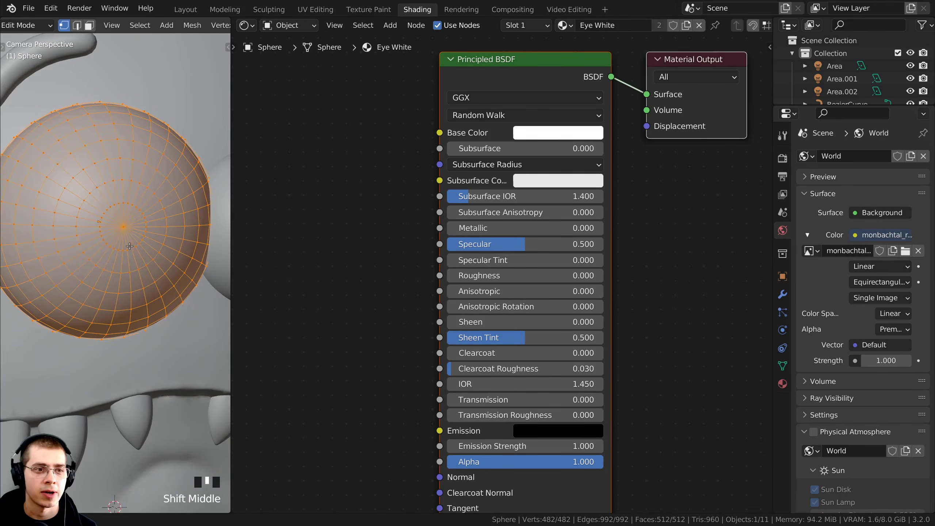
{"action": "left_click", "coordinate": [93, 26]}
{"action": "scroll", "coordinate": [90, 229], "scroll_direction": "up", "scroll_amount": 2}
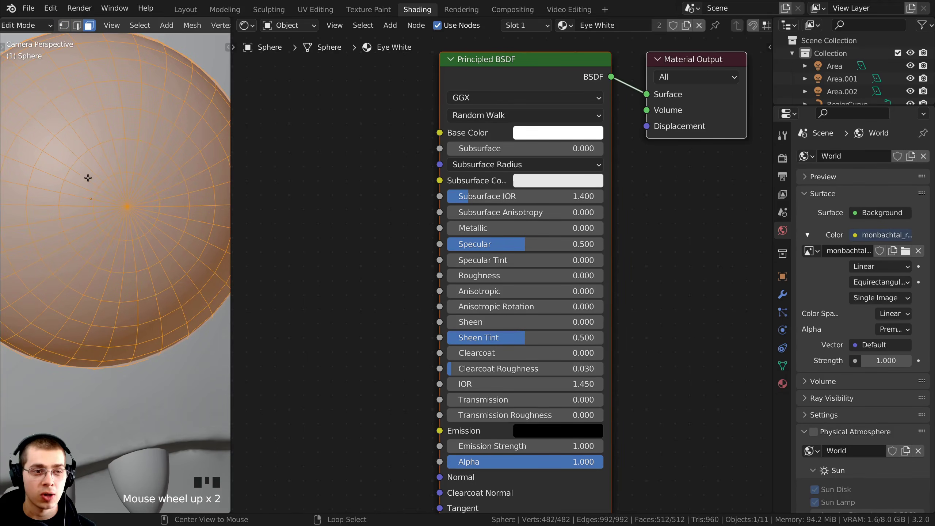
{"action": "right_click", "coordinate": [123, 157], "text": "alt"}
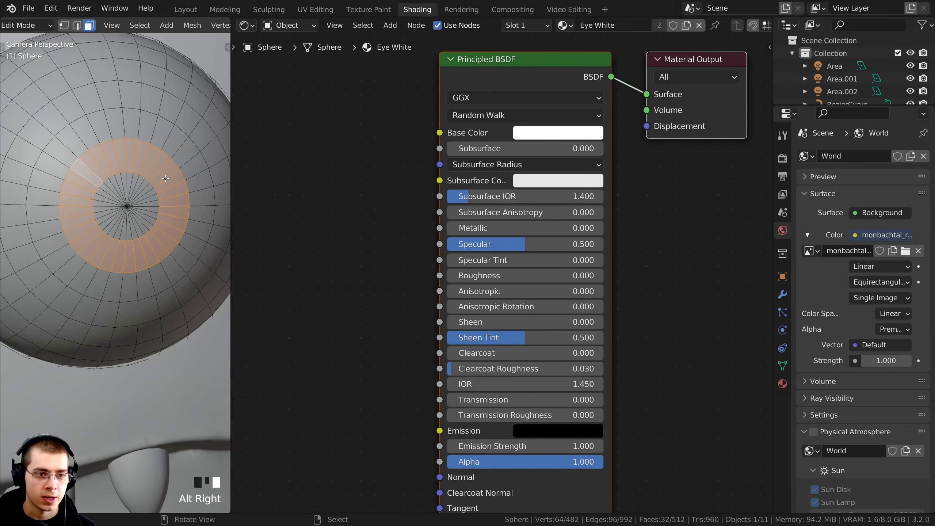
{"action": "key", "text": "b"}
{"action": "left_click_drag", "start_coordinate": [166, 173], "coordinate": [94, 235]}
{"action": "scroll", "coordinate": [111, 218], "scroll_direction": "down", "scroll_amount": 7}
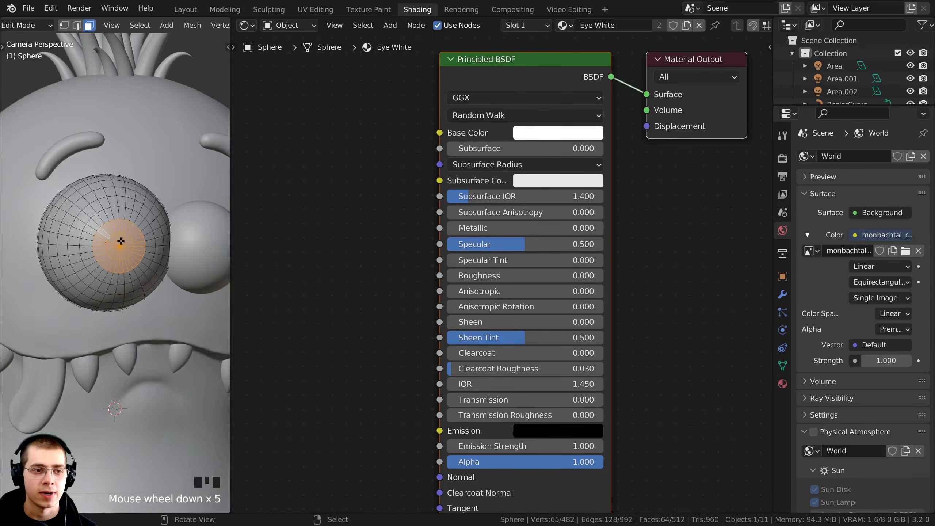
- Add a second material slot to the larger eye and fill it with the existing Eye White material
{"action": "scroll", "coordinate": [127, 233], "scroll_direction": "up", "scroll_amount": 4}
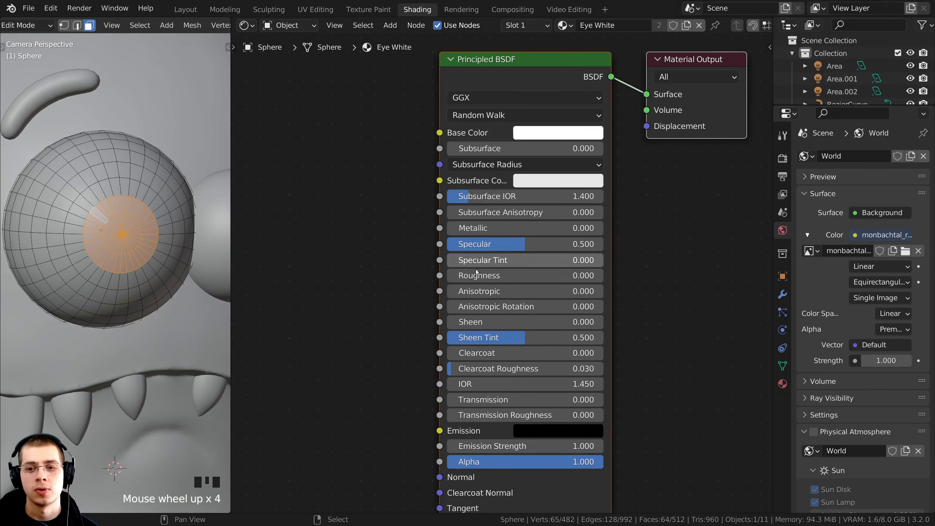
{"action": "left_click", "coordinate": [782, 383]}
{"action": "left_click_drag", "start_coordinate": [774, 322], "coordinate": [685, 321]}
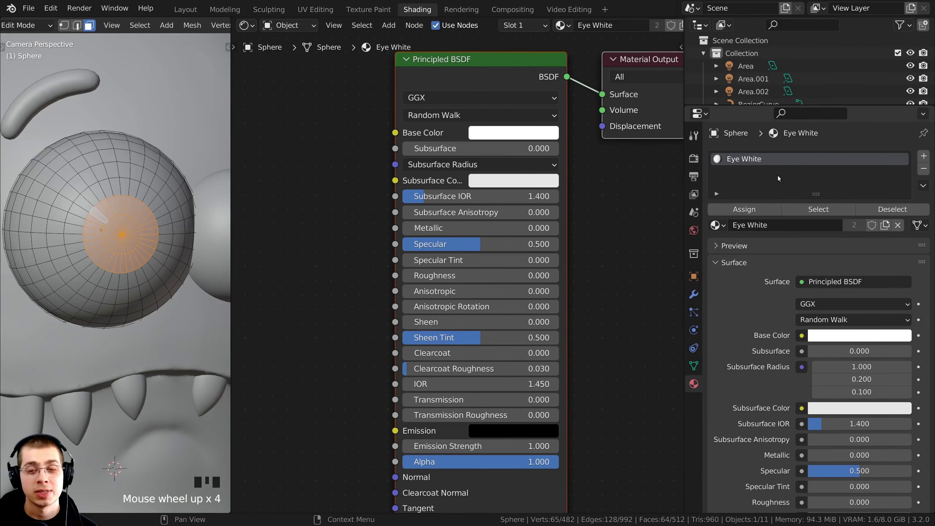
{"action": "left_click_drag", "start_coordinate": [815, 195], "coordinate": [816, 208]}
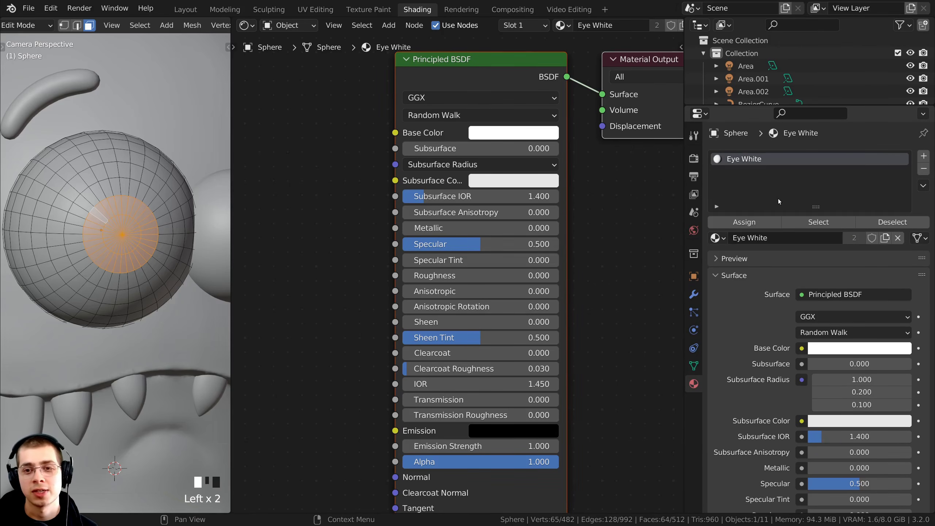
{"action": "left_click", "coordinate": [923, 156]}
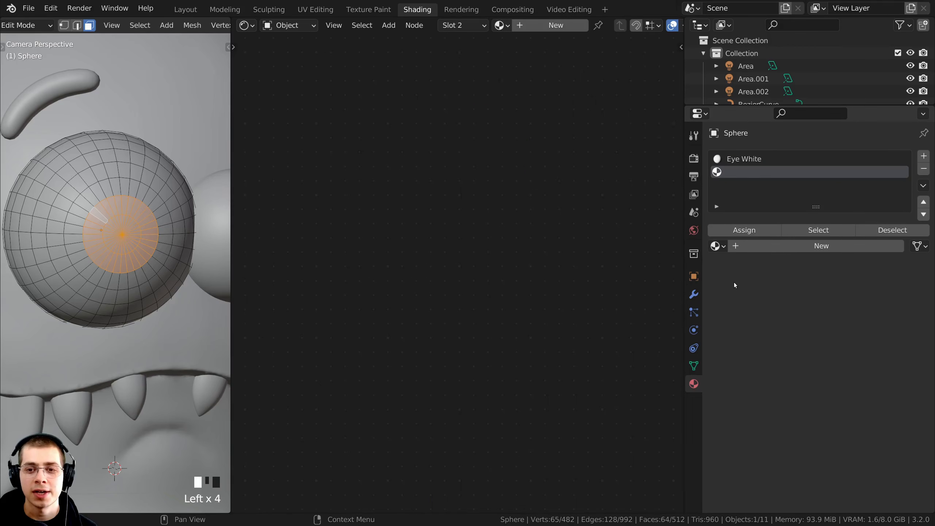
{"action": "left_click", "coordinate": [716, 246]}
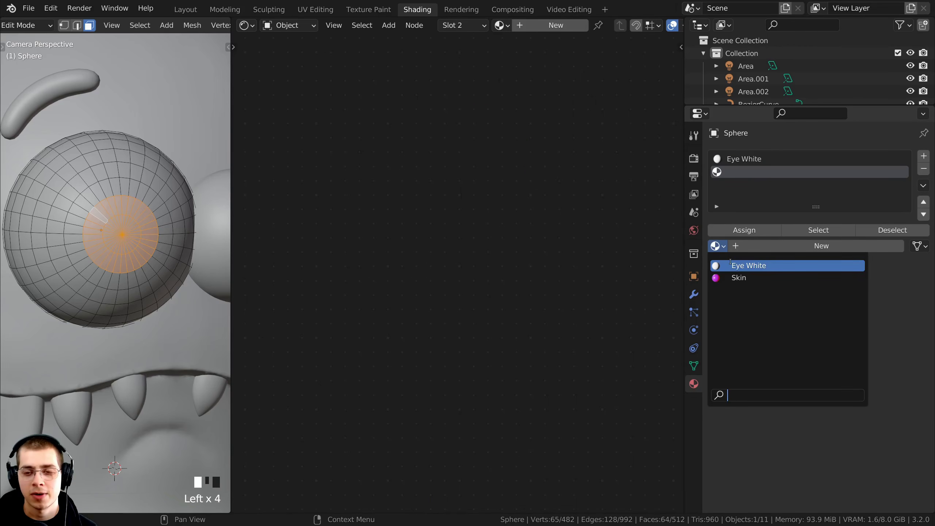
{"action": "left_click", "coordinate": [756, 266]}
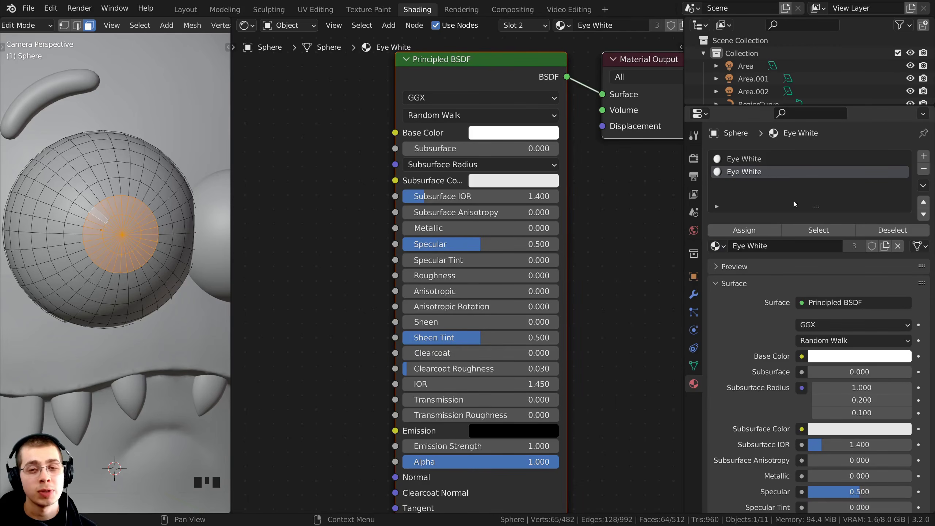
- Make the second slot's Eye White material a separate copy and rename it Eye Black
{"action": "left_click", "coordinate": [885, 246]}
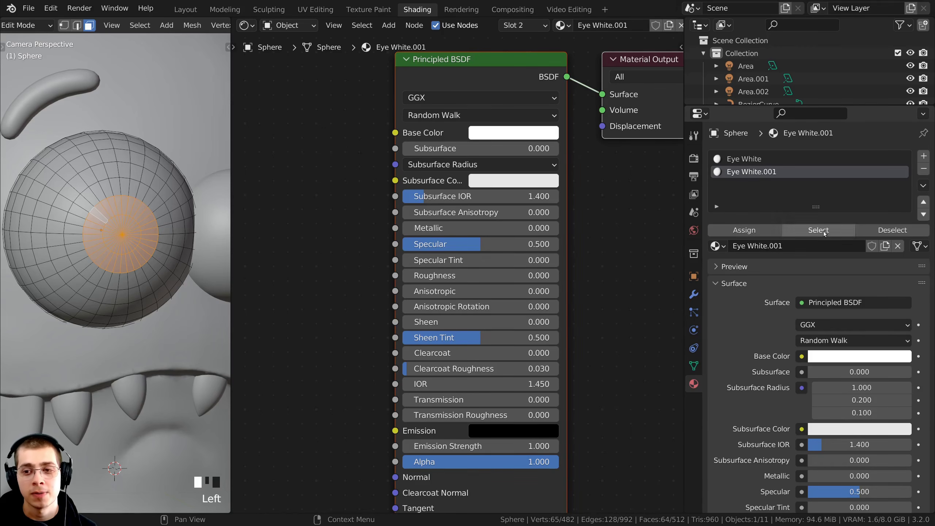
{"action": "double_click", "coordinate": [793, 246]}
{"action": "left_click_drag", "start_coordinate": [793, 247], "coordinate": [747, 247]}
{"action": "type", "text": "B"}
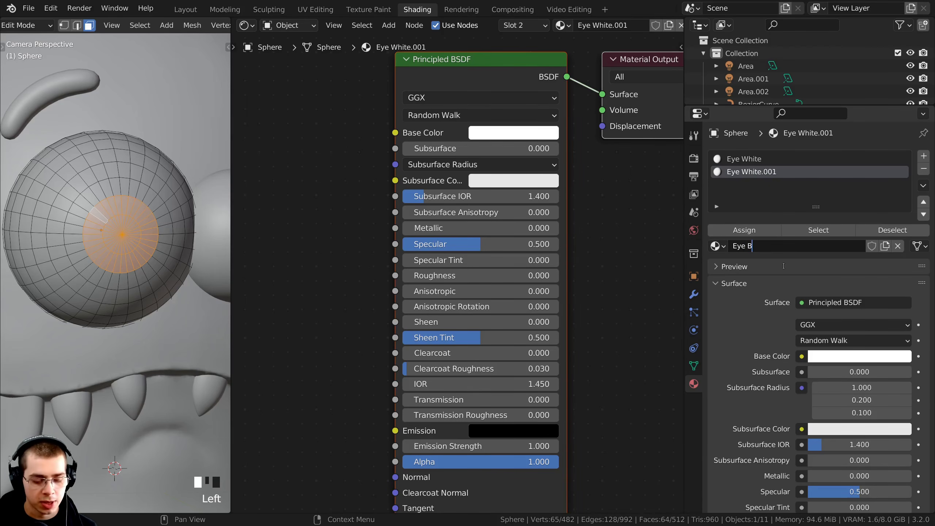
{"action": "type", "text": "lack"}
{"action": "key", "text": "Return"}
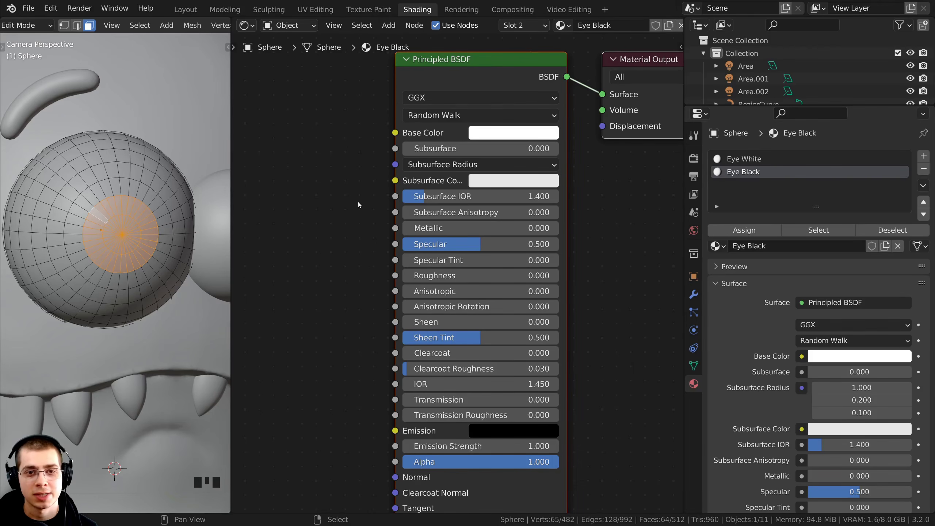
- Set the Eye Black material's base color to black
{"action": "scroll", "coordinate": [401, 166], "scroll_direction": "down", "scroll_amount": 1}
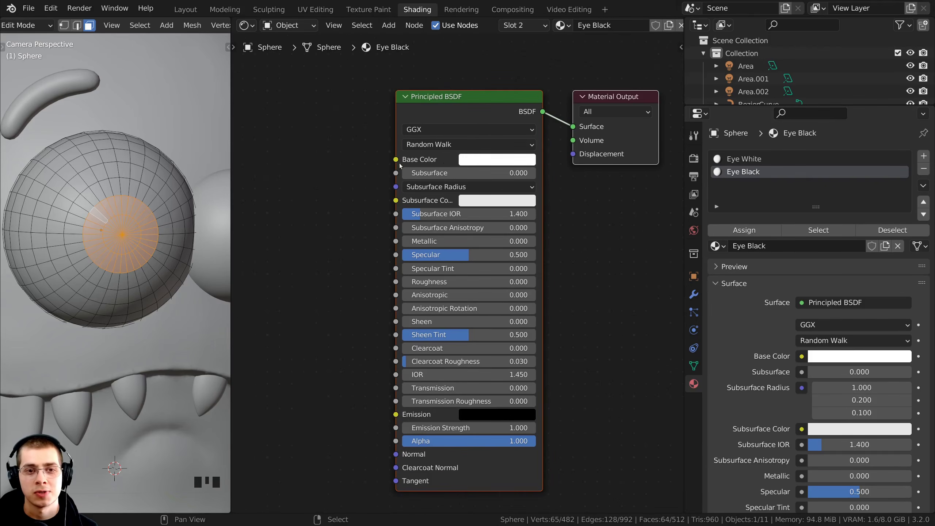
{"action": "left_click", "coordinate": [473, 162]}
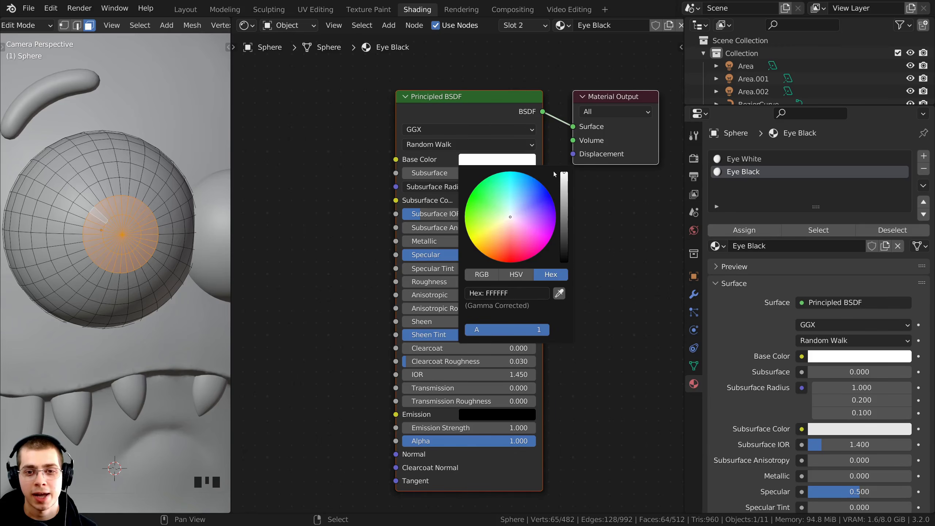
{"action": "left_click_drag", "start_coordinate": [563, 178], "coordinate": [563, 262]}
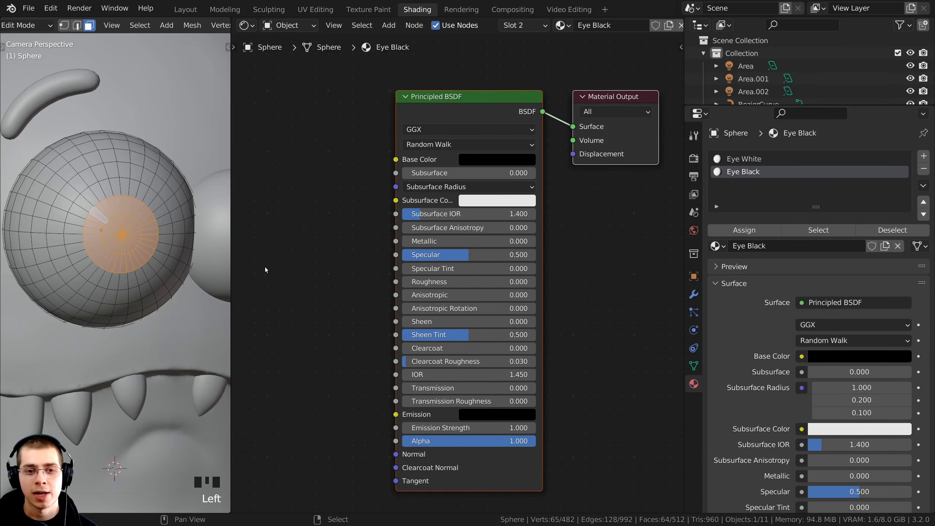
{"action": "scroll", "coordinate": [421, 279], "scroll_direction": "up", "scroll_amount": 1}
{"action": "scroll", "coordinate": [238, 296], "scroll_direction": "down", "scroll_amount": 2}
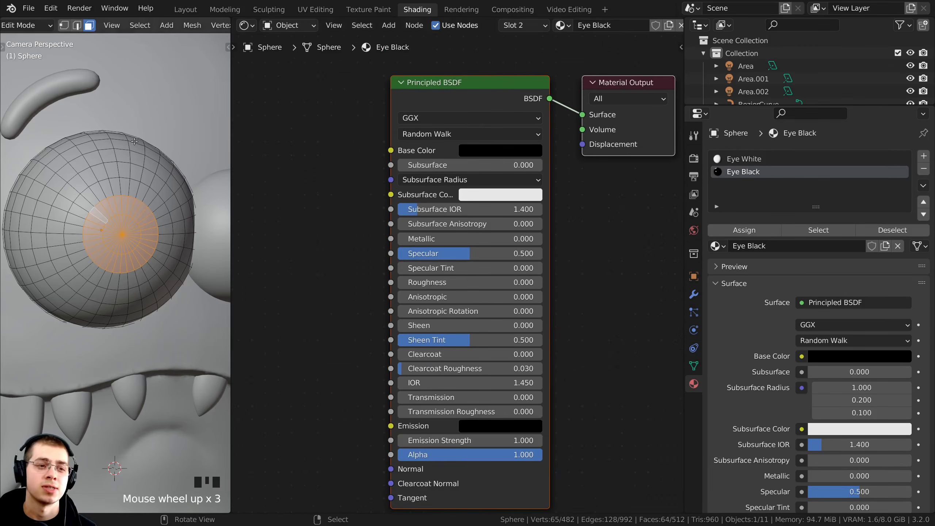
- In rendered shading, assign Eye Black to the larger eye's selected pupil faces, then return to Object Mode and deselect everything
{"action": "key", "text": "z"}
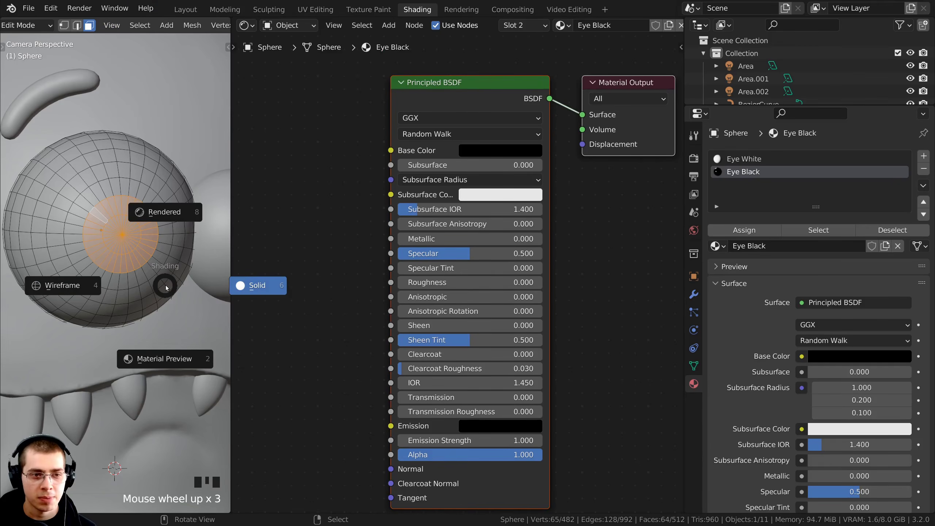
{"action": "left_click", "coordinate": [176, 222]}
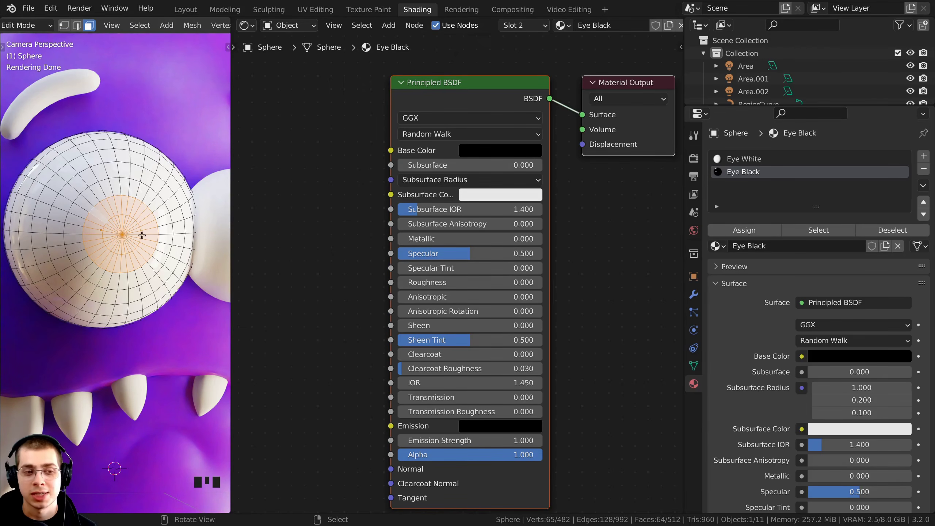
{"action": "left_click", "coordinate": [729, 175]}
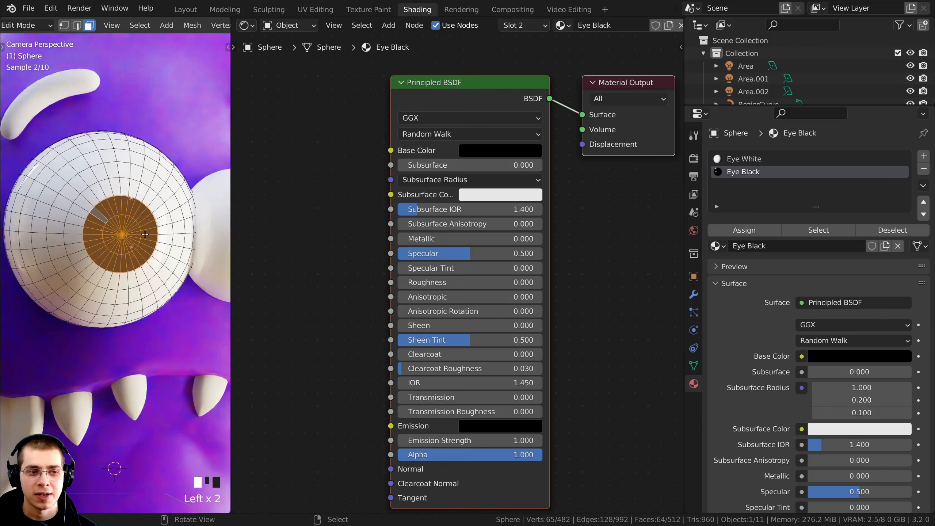
{"action": "key", "text": "Tab"}
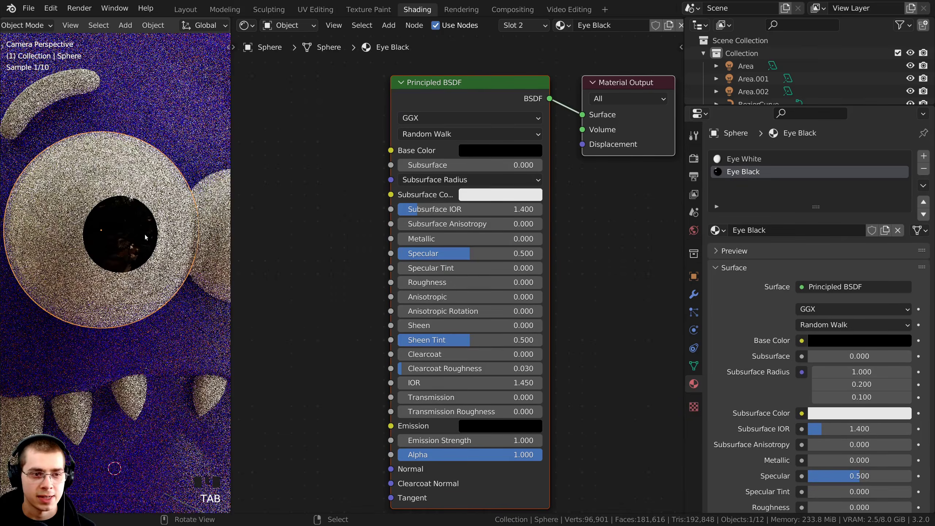
{"action": "scroll", "coordinate": [144, 236], "scroll_direction": "down", "scroll_amount": 6}
{"action": "key", "text": "a"}
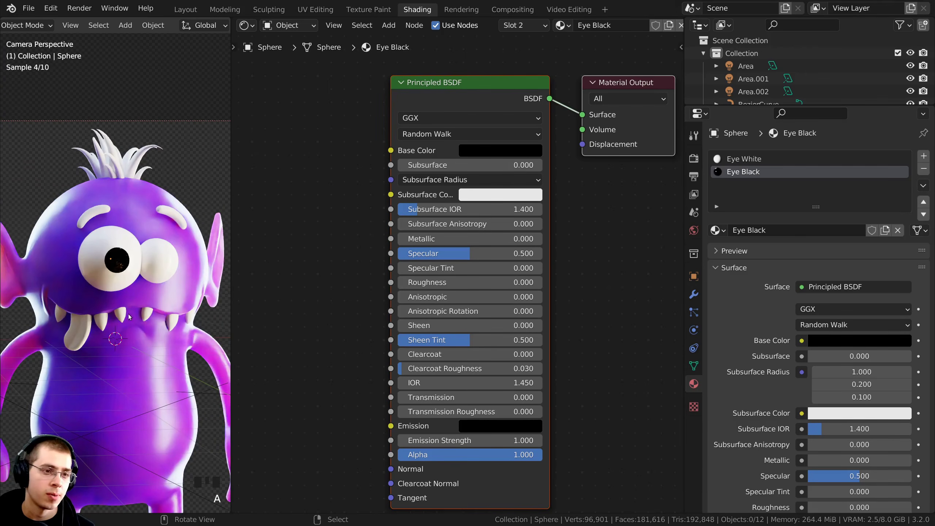
- Select the smaller eye, switch the viewport to solid shading and enter Edit Mode
{"action": "scroll", "coordinate": [138, 303], "scroll_direction": "up", "scroll_amount": 3}
{"action": "middle_click_drag", "start_coordinate": [142, 293], "coordinate": [106, 299], "text": "shift"}
{"action": "left_click", "coordinate": [148, 242]}
{"action": "middle_click_drag", "start_coordinate": [133, 252], "coordinate": [113, 258], "text": "shift"}
{"action": "scroll", "coordinate": [111, 258], "scroll_direction": "up", "scroll_amount": 3}
{"action": "key", "text": "z"}
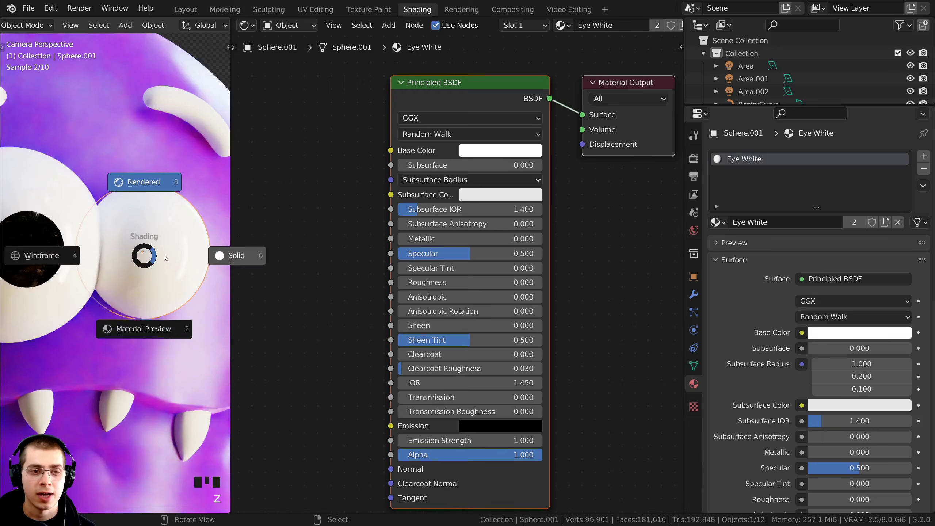
{"action": "left_click", "coordinate": [237, 257]}
{"action": "middle_click_drag", "start_coordinate": [235, 257], "coordinate": [160, 253], "text": "shift"}
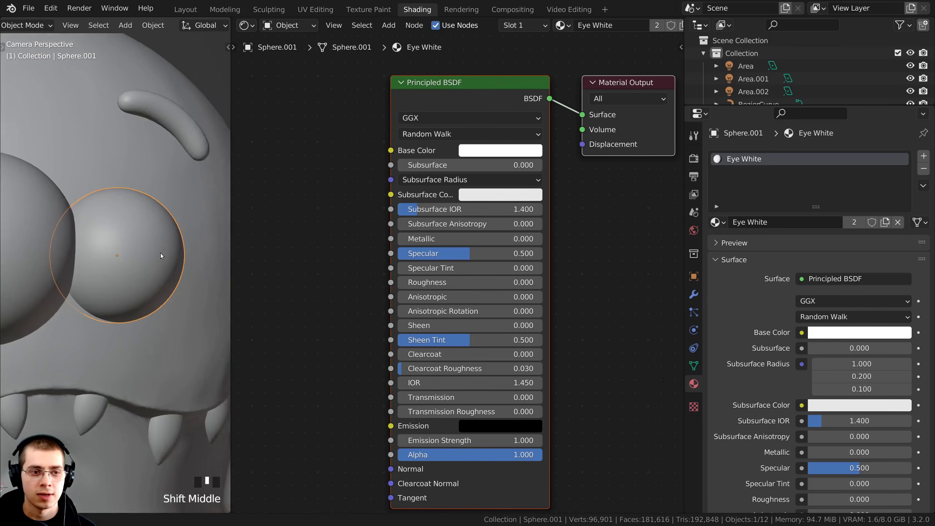
{"action": "scroll", "coordinate": [159, 254], "scroll_direction": "up", "scroll_amount": 3}
{"action": "key", "text": "Tab"}
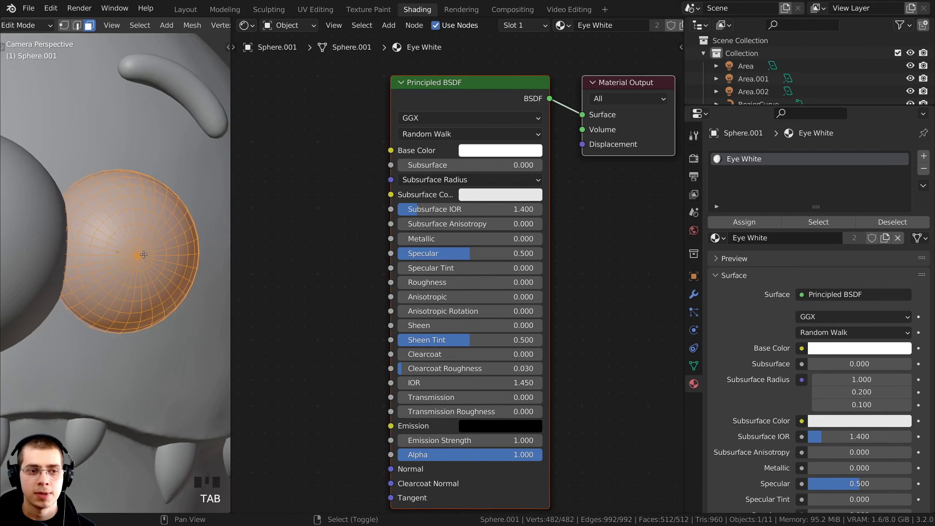
- Select only the second ring of faces around the smaller eye's front pole plus all faces inside it
{"action": "scroll", "coordinate": [121, 256], "scroll_direction": "up", "scroll_amount": 3}
{"action": "scroll", "coordinate": [120, 244], "scroll_direction": "up", "scroll_amount": 1}
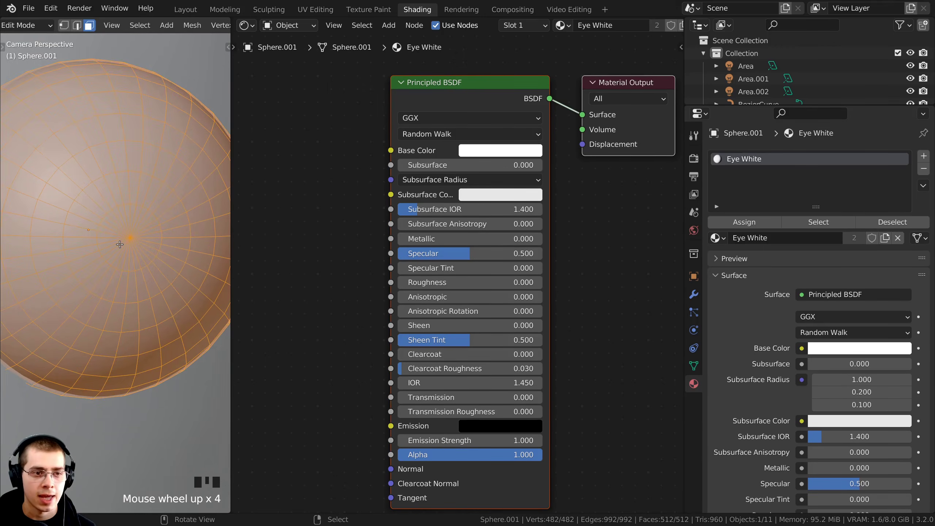
{"action": "key", "text": "alt+a"}
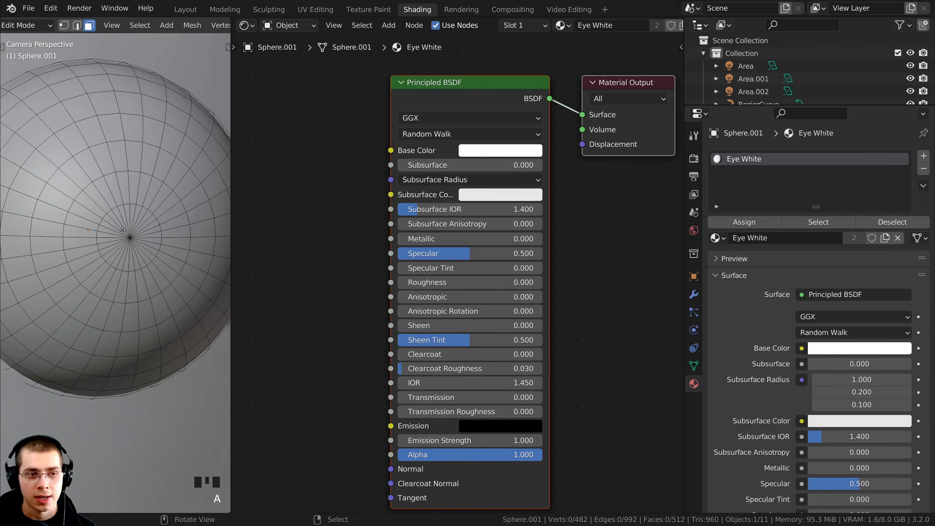
{"action": "right_click", "coordinate": [100, 195], "text": "alt"}
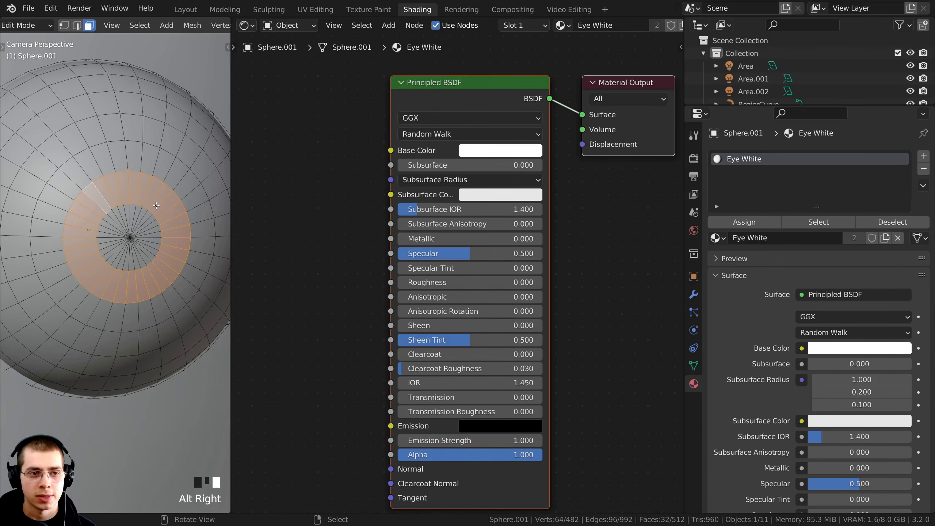
{"action": "key", "text": "b"}
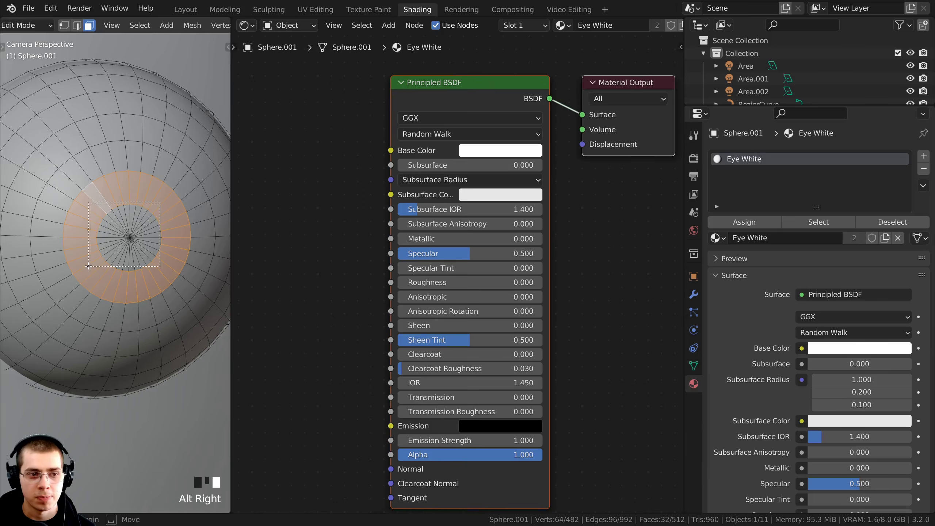
{"action": "left_click_drag", "start_coordinate": [88, 266], "coordinate": [88, 265]}
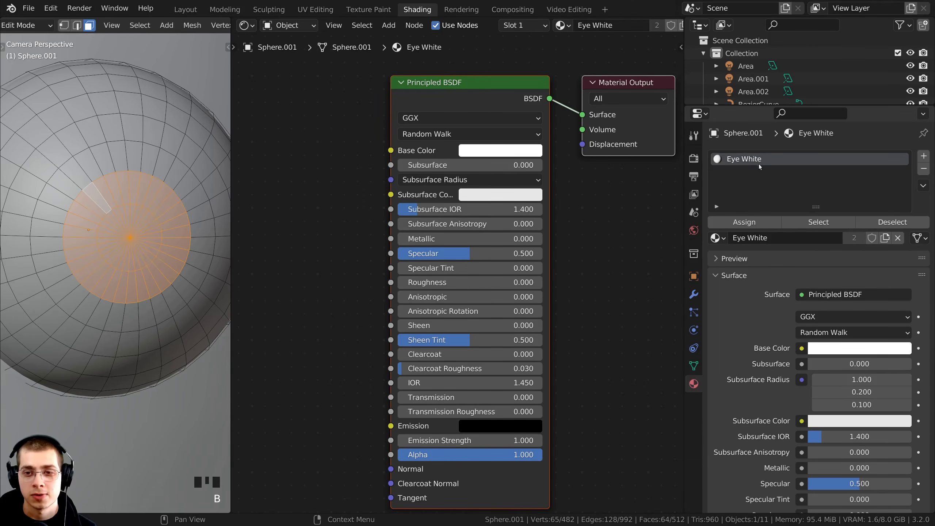
- Add a second material slot with the existing Eye Black material and assign it to the smaller eye's selected faces
{"action": "left_click", "coordinate": [923, 156]}
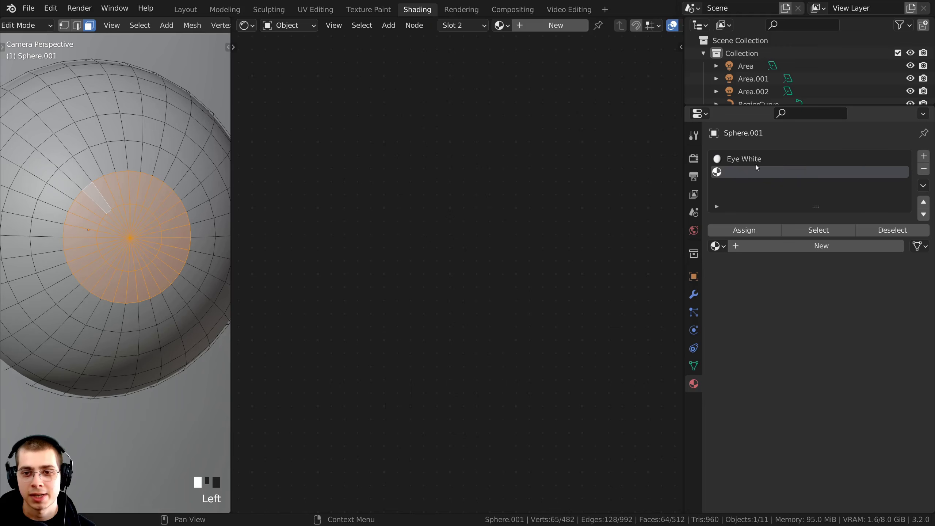
{"action": "left_click", "coordinate": [716, 247]}
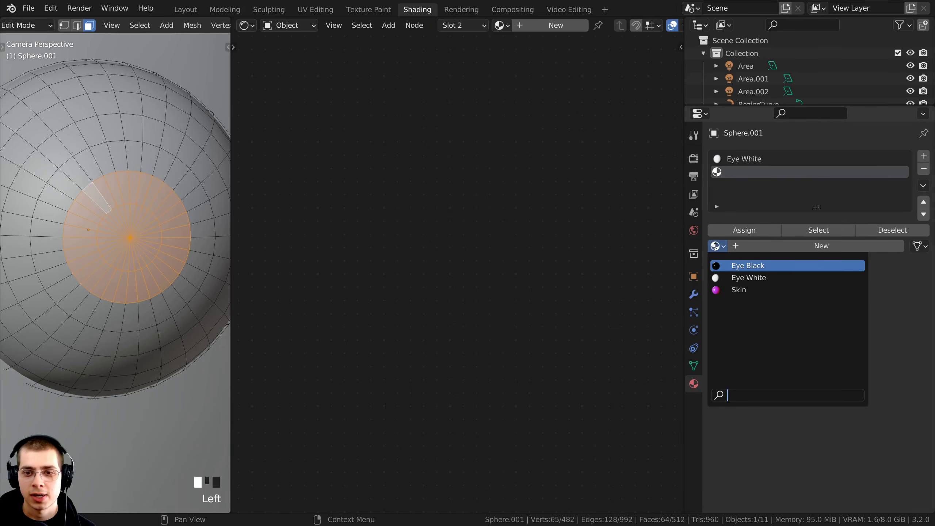
{"action": "left_click", "coordinate": [736, 266]}
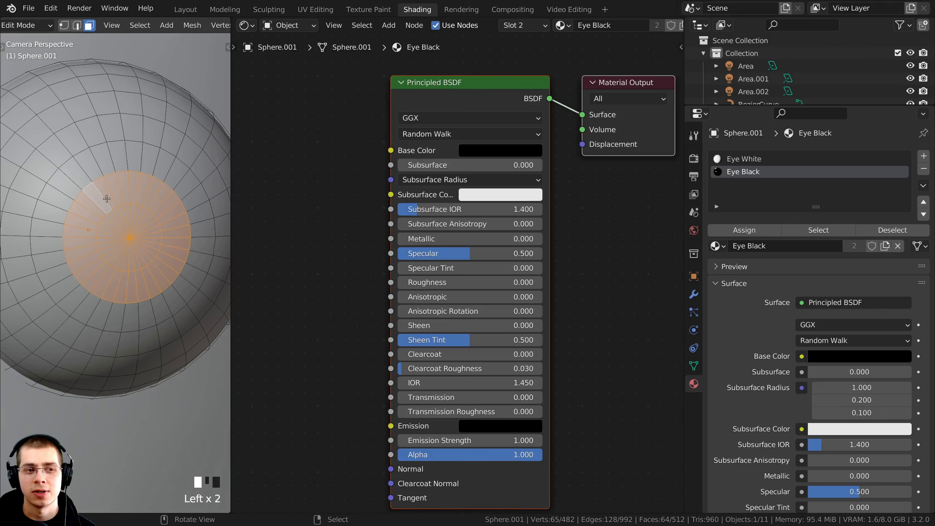
{"action": "left_click", "coordinate": [734, 232]}
- Return to Object Mode, switch the viewport to rendered shading and deselect the smaller eye with the whole monster in view
{"action": "scroll", "coordinate": [123, 205], "scroll_direction": "down", "scroll_amount": 6}
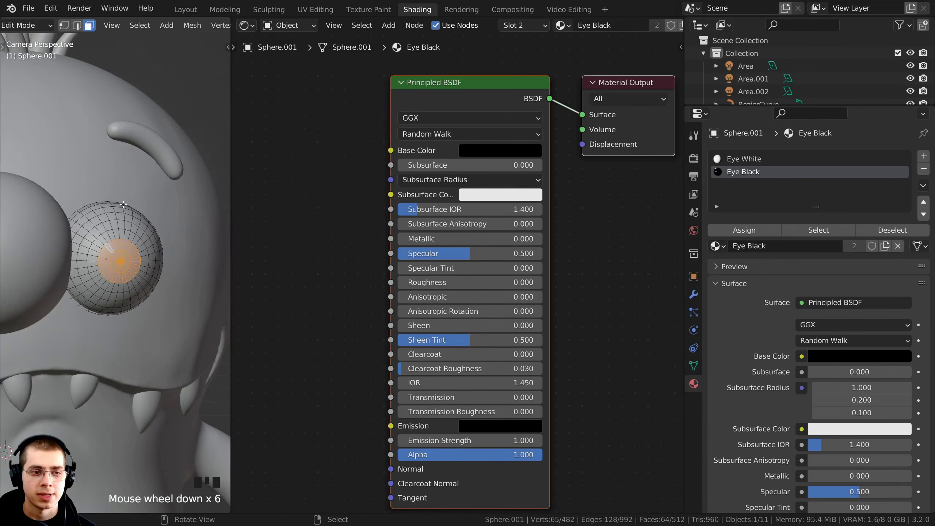
{"action": "key", "text": "Tab"}
{"action": "scroll", "coordinate": [124, 204], "scroll_direction": "down", "scroll_amount": 2}
{"action": "middle_click_drag", "start_coordinate": [123, 204], "coordinate": [141, 271], "text": "shift"}
{"action": "scroll", "coordinate": [140, 271], "scroll_direction": "down", "scroll_amount": 2}
{"action": "key", "text": "z"}
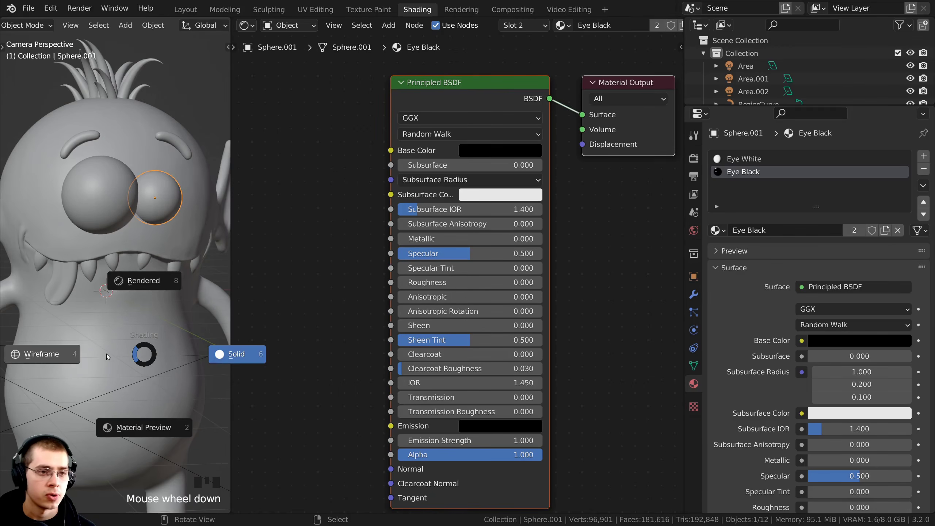
{"action": "left_click", "coordinate": [126, 284]}
{"action": "scroll", "coordinate": [79, 294], "scroll_direction": "down", "scroll_amount": 4}
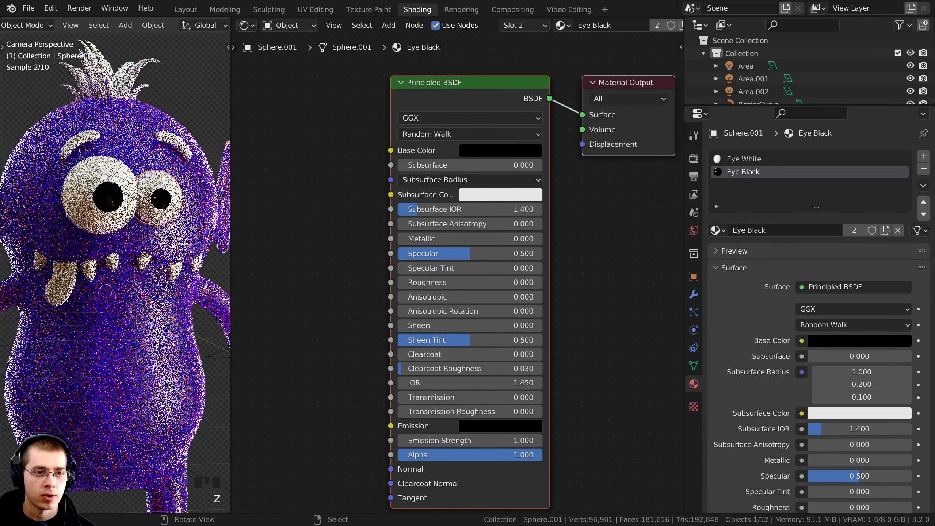
{"action": "middle_click_drag", "start_coordinate": [122, 291], "coordinate": [165, 162], "text": "shift"}
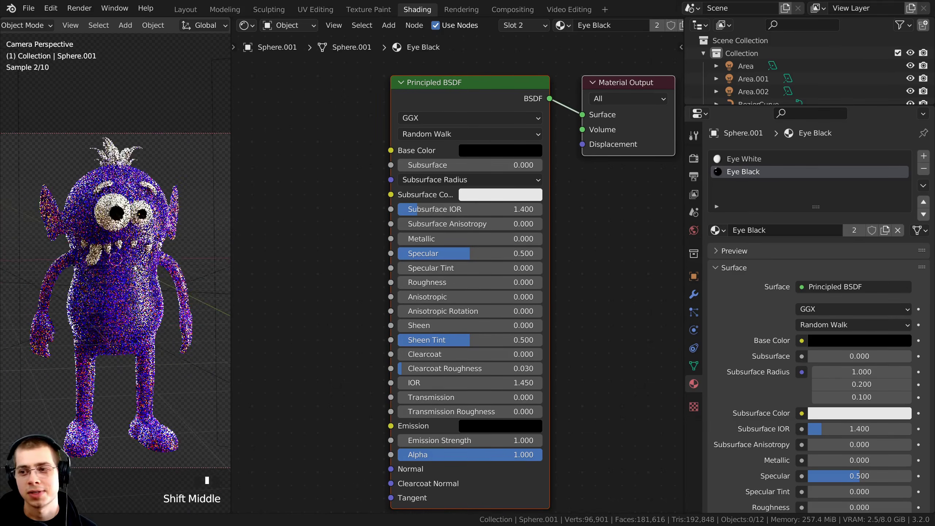
{"action": "left_click", "coordinate": [165, 162]}
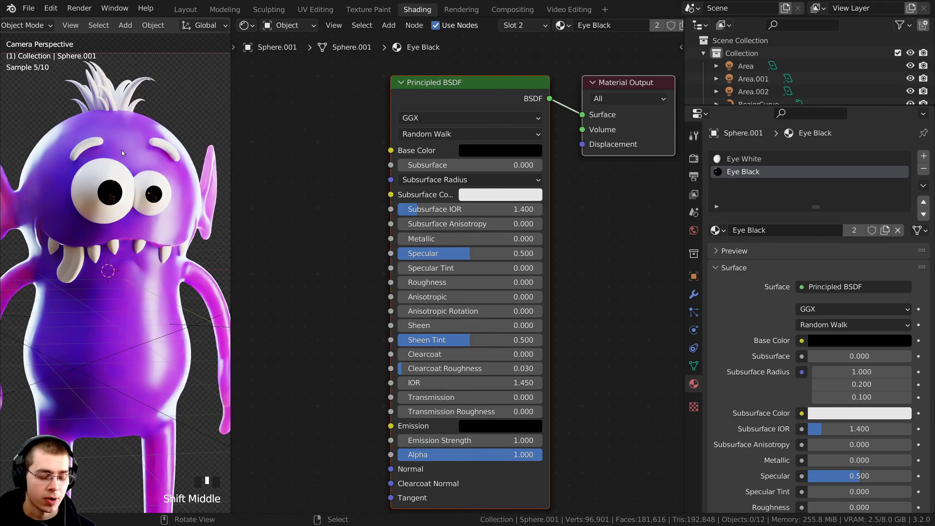
- Switch the viewport to Material Preview in camera view, frame the monster's head and widen the 3D viewport
{"action": "key", "text": "z"}
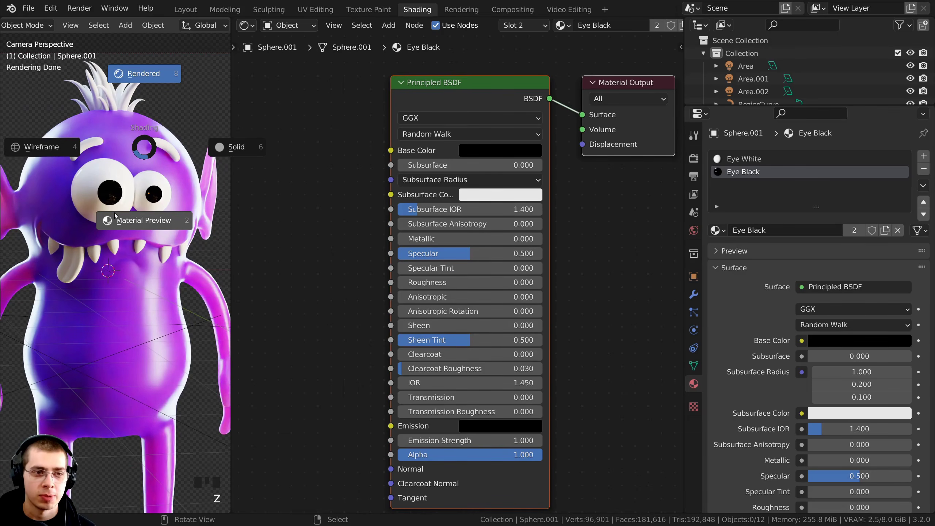
{"action": "left_click", "coordinate": [114, 215]}
{"action": "scroll", "coordinate": [118, 239], "scroll_direction": "up", "scroll_amount": 2}
{"action": "middle_click_drag", "start_coordinate": [118, 239], "coordinate": [135, 297]}
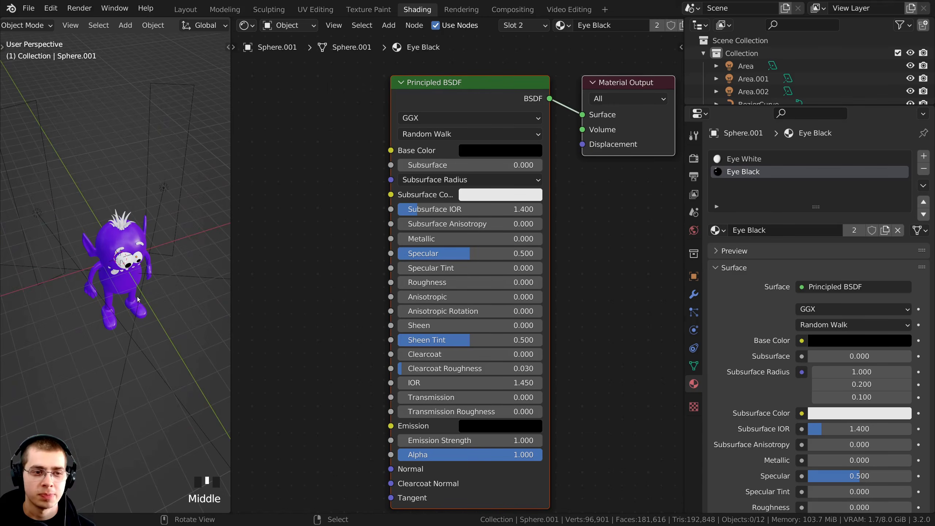
{"action": "key", "text": "KP_0"}
{"action": "scroll", "coordinate": [165, 202], "scroll_direction": "up", "scroll_amount": 2}
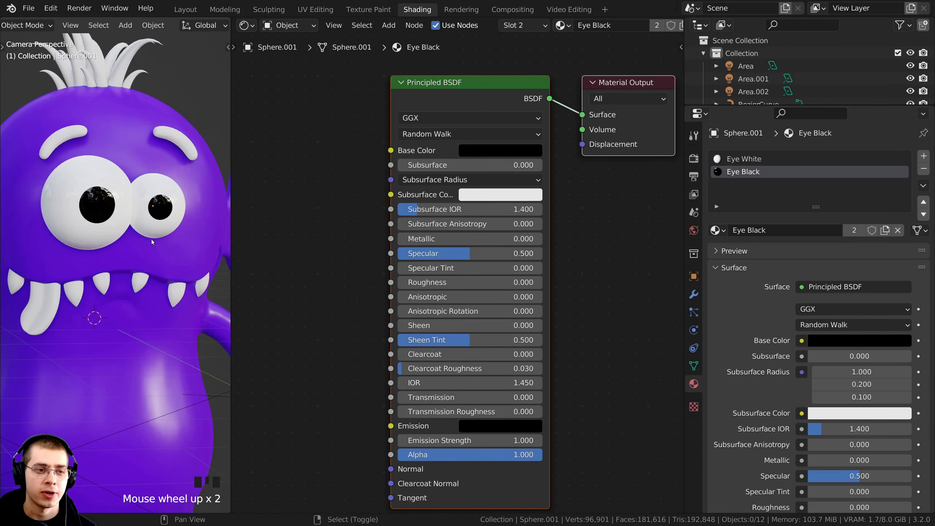
{"action": "middle_click_drag", "start_coordinate": [165, 201], "coordinate": [190, 220], "text": "shift"}
{"action": "left_click_drag", "start_coordinate": [236, 199], "coordinate": [269, 199]}
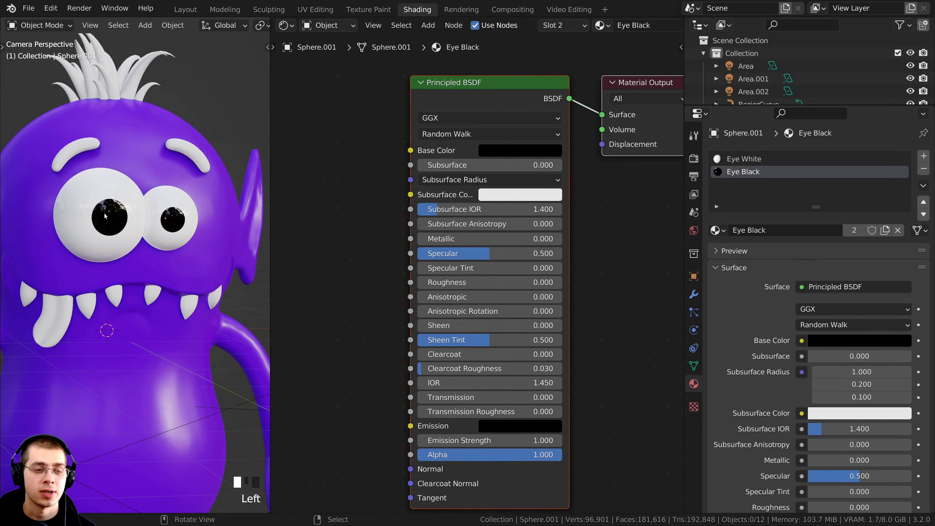
- Select both eyes and set the transform pivot point to Individual Origins
{"action": "right_click", "coordinate": [105, 213]}
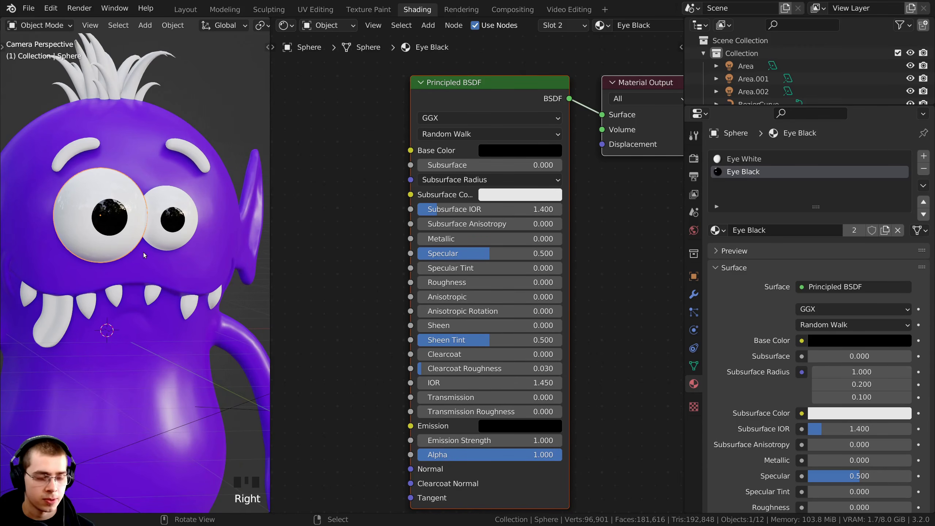
{"action": "right_click", "coordinate": [165, 228], "text": "shift"}
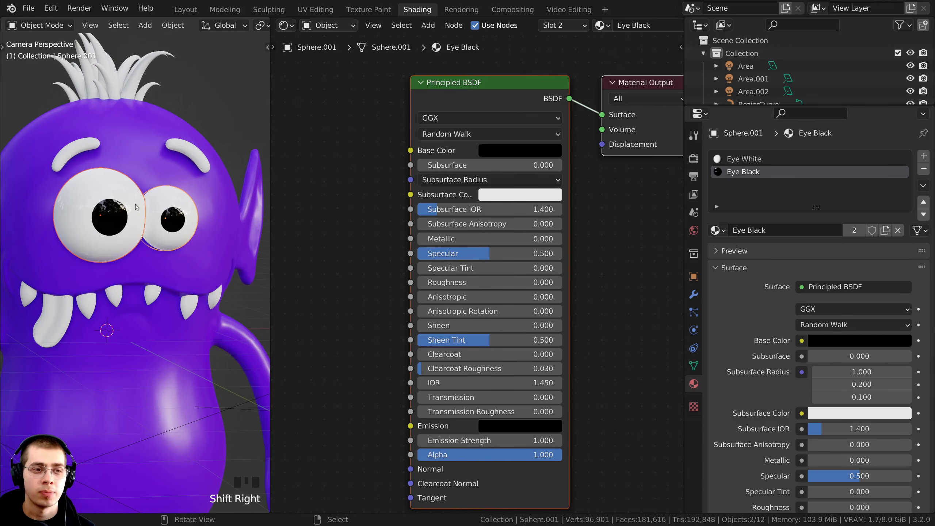
{"action": "scroll", "coordinate": [212, 25], "scroll_direction": "down", "scroll_amount": 6}
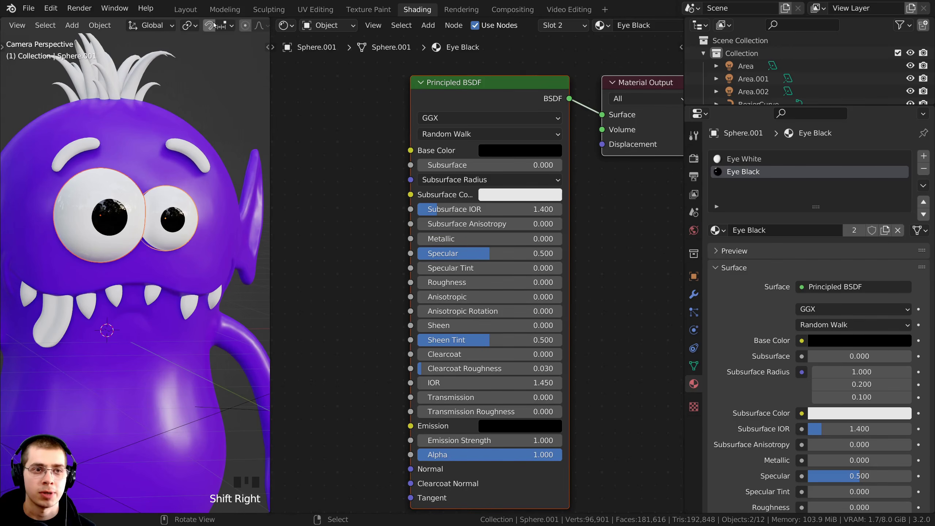
{"action": "left_click", "coordinate": [181, 26]}
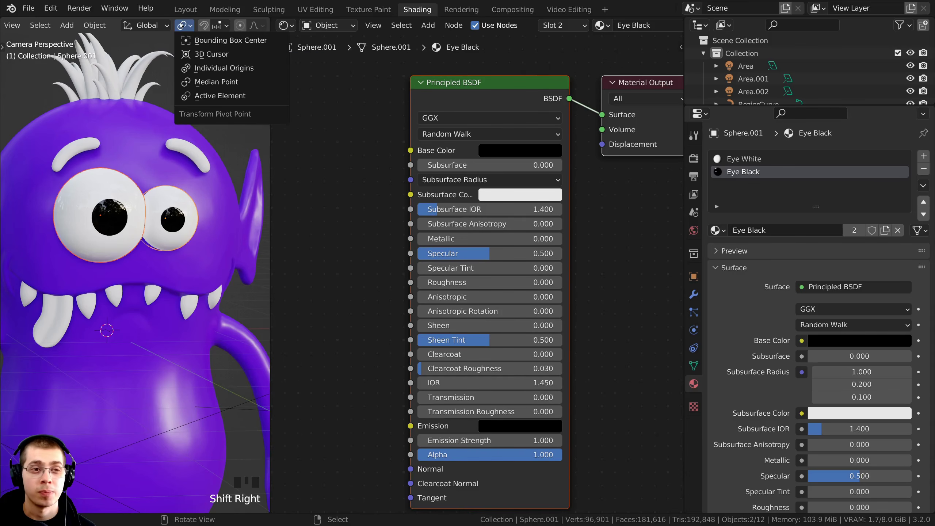
{"action": "left_click", "coordinate": [197, 69]}
{"action": "scroll", "coordinate": [165, 260], "scroll_direction": "up", "scroll_amount": 2}
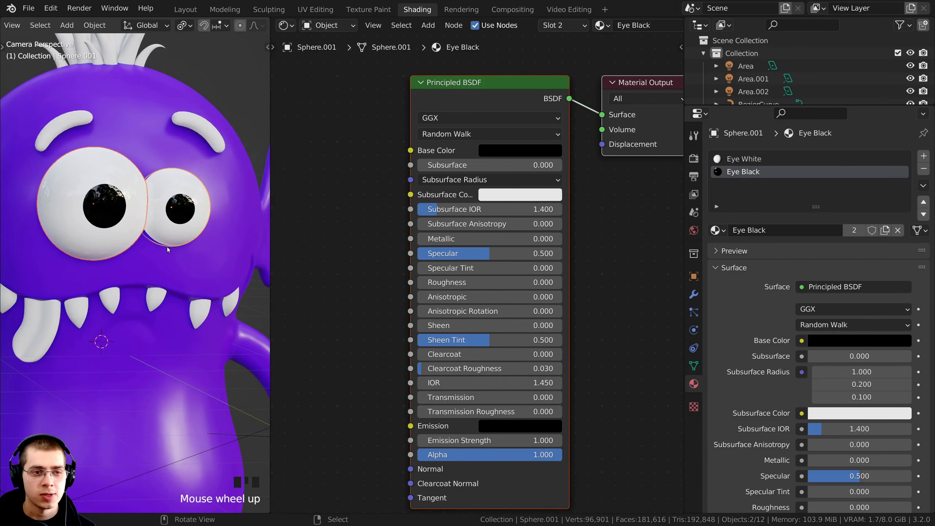
- Rotate both eyes freely around their own origins so the pupils face the camera
{"action": "key", "text": "r"}
{"action": "key", "text": "r"}
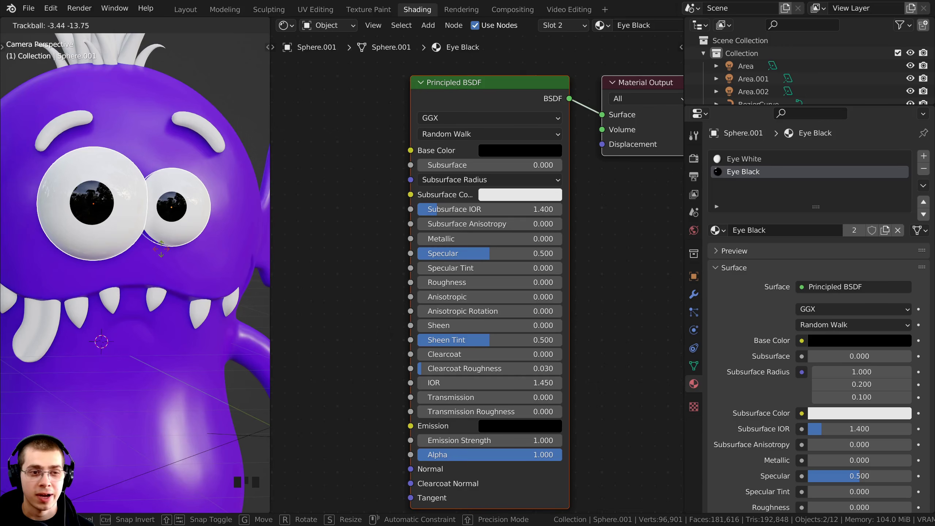
{"action": "left_click", "coordinate": [161, 248]}
{"action": "key", "text": "r"}
{"action": "key", "text": "r"}
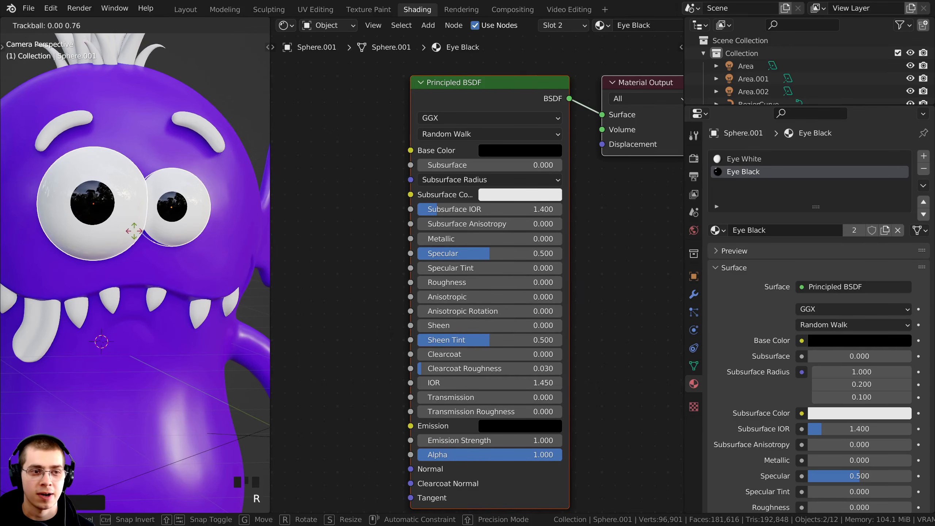
{"action": "left_click", "coordinate": [137, 232]}
- Set the pivot point back to Median Point, switch the viewport to rendered shading and deselect the eyes
{"action": "left_click", "coordinate": [188, 28]}
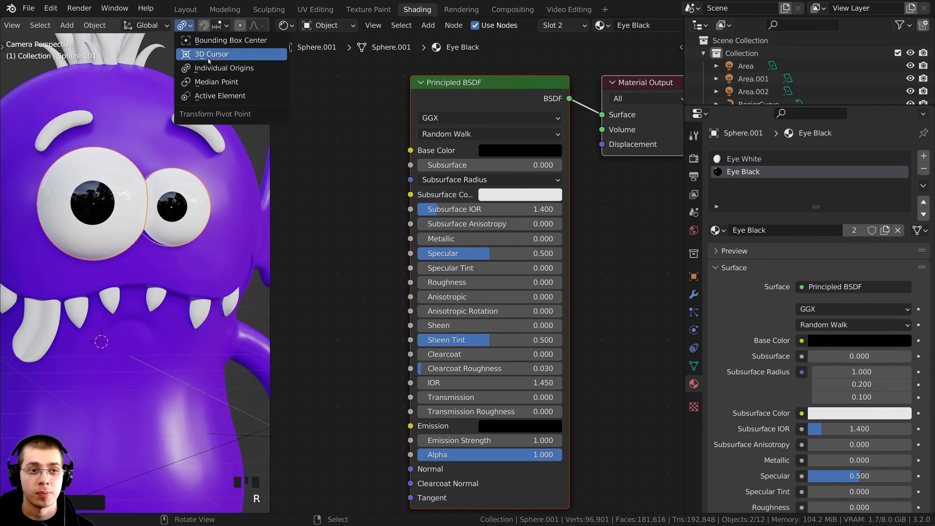
{"action": "left_click", "coordinate": [212, 82]}
{"action": "scroll", "coordinate": [133, 420], "scroll_direction": "down", "scroll_amount": 4}
{"action": "key", "text": "z"}
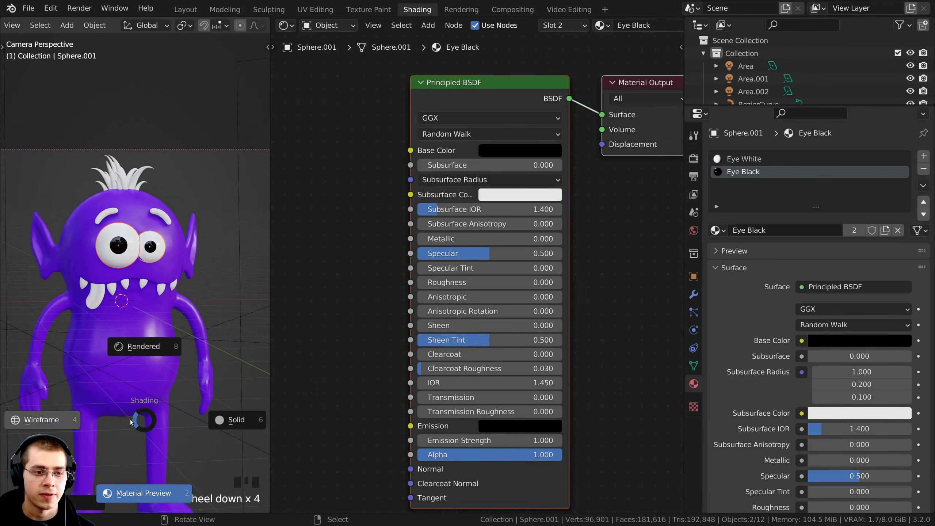
{"action": "left_click", "coordinate": [144, 329]}
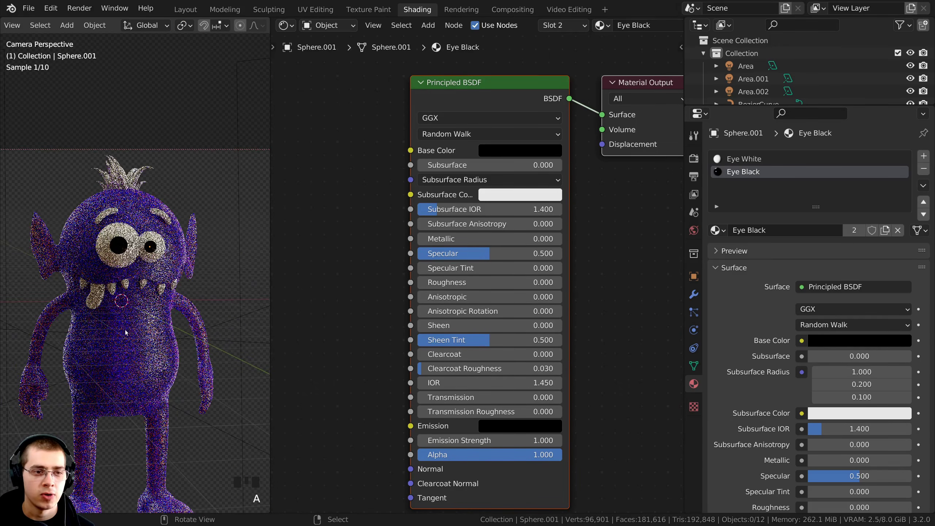
{"action": "middle_click_drag", "start_coordinate": [110, 309], "coordinate": [110, 267], "text": "shift"}
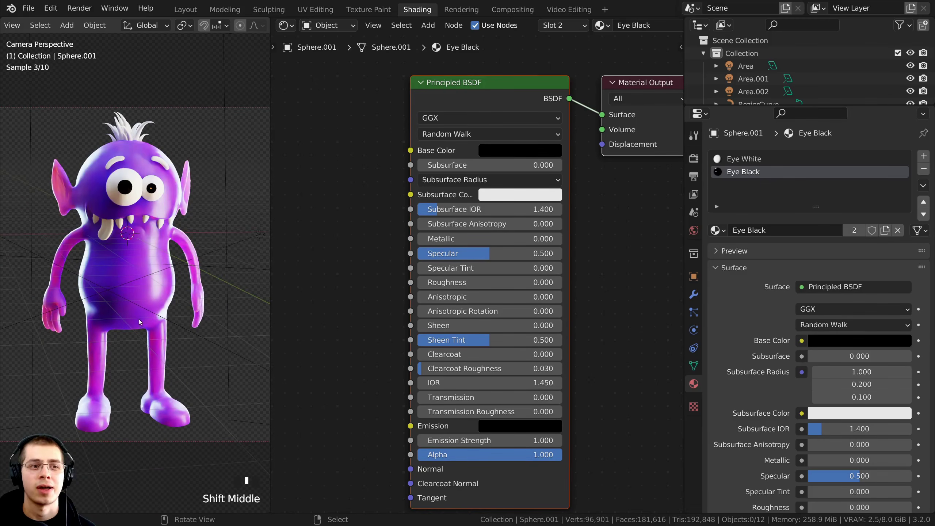
- Examine the monster's eyes, brows and hair up close in the rendered view
{"action": "left_click", "coordinate": [116, 141]}
{"action": "scroll", "coordinate": [116, 141], "scroll_direction": "up", "scroll_amount": 4}
{"action": "middle_click_drag", "start_coordinate": [120, 164], "coordinate": [102, 221], "text": "shift"}
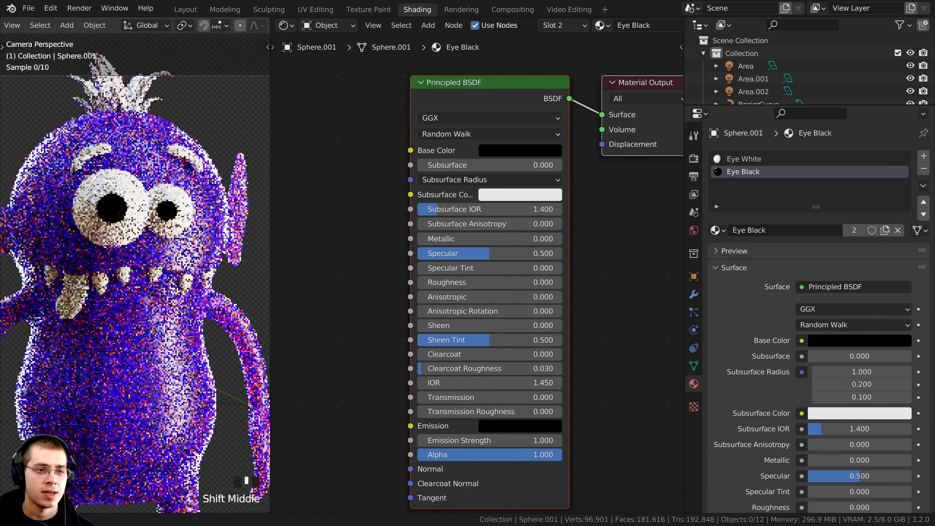
{"action": "scroll", "coordinate": [102, 221], "scroll_direction": "up", "scroll_amount": 2}
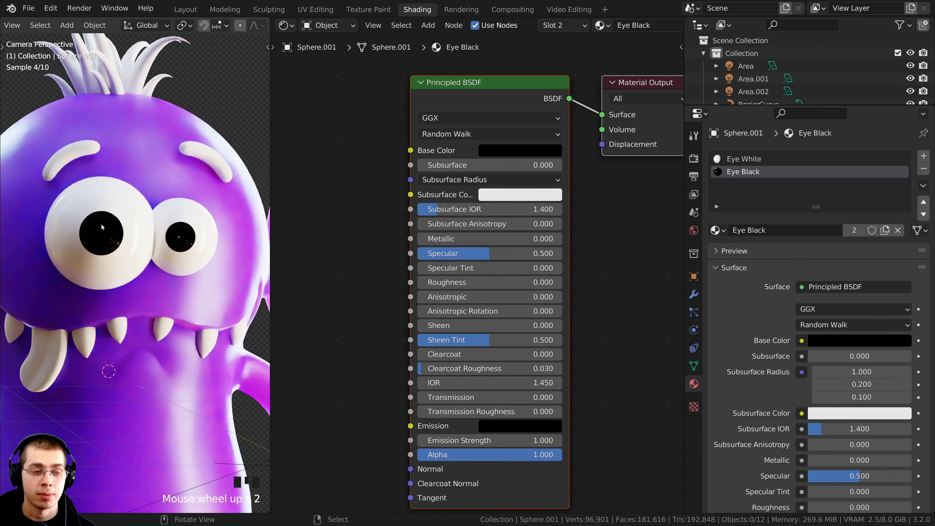
{"action": "left_click", "coordinate": [92, 230]}
{"action": "scroll", "coordinate": [102, 224], "scroll_direction": "up", "scroll_amount": 3}
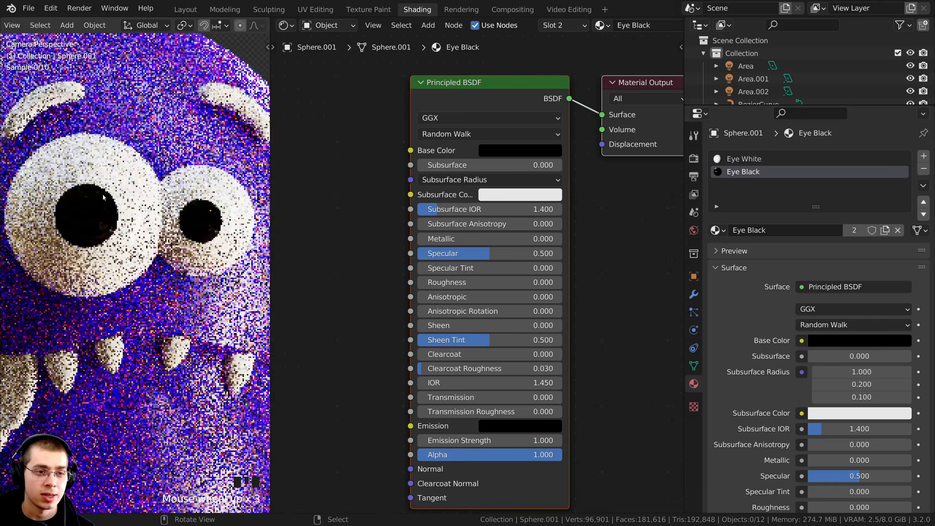
{"action": "scroll", "coordinate": [102, 224], "scroll_direction": "down", "scroll_amount": 6}
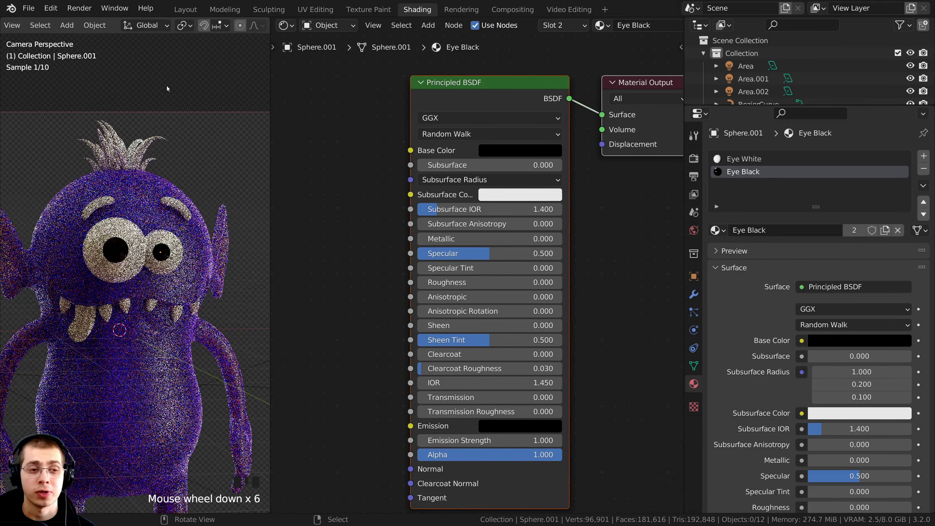
{"action": "left_click", "coordinate": [159, 232]}
{"action": "left_click", "coordinate": [153, 117]}
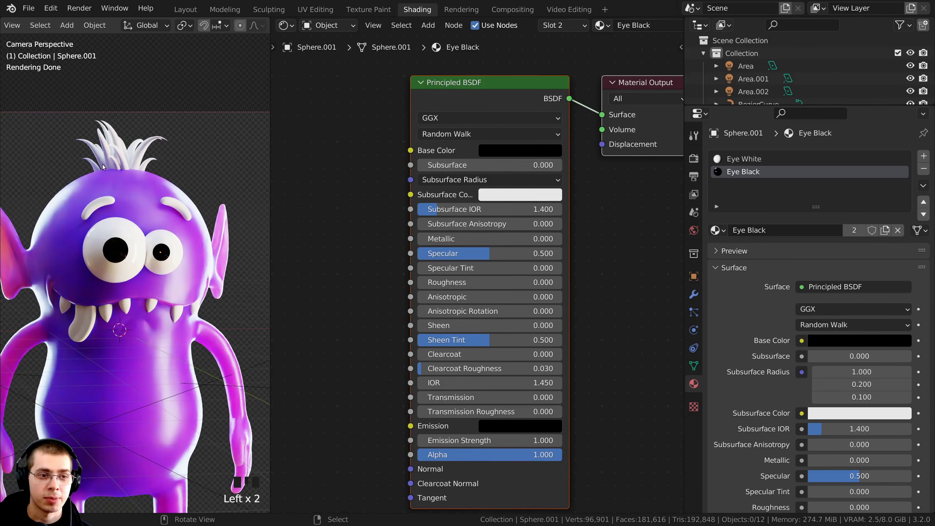
- Switch to the Layout workspace with solid shading and view the monster and its lights from the side
{"action": "left_click", "coordinate": [186, 10]}
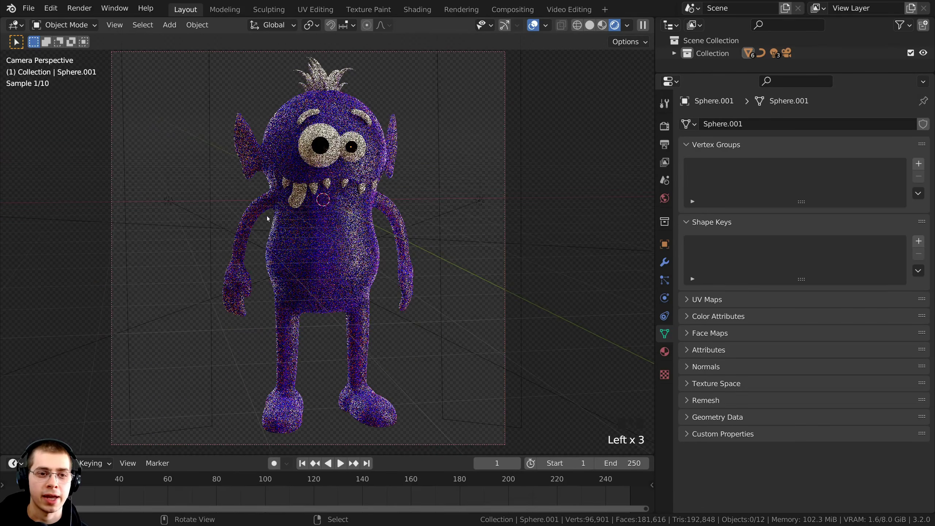
{"action": "key", "text": "z"}
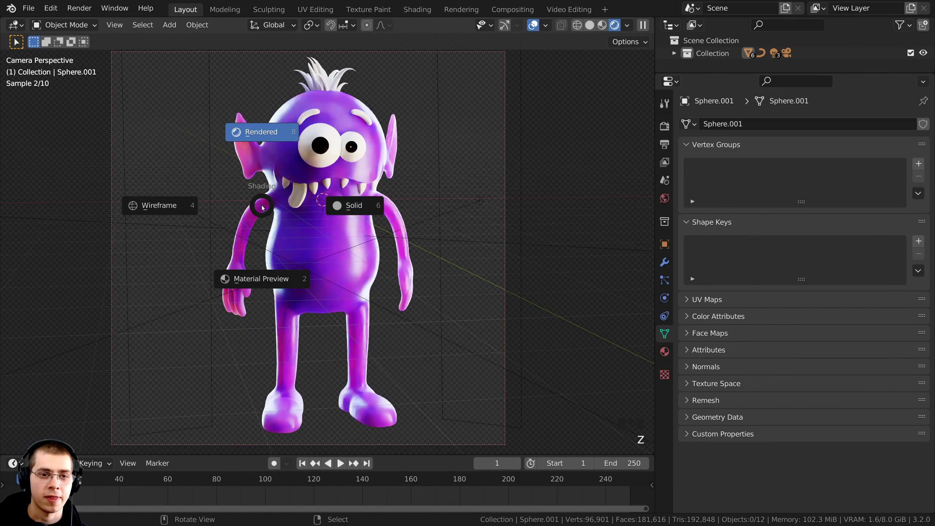
{"action": "left_click", "coordinate": [376, 211]}
{"action": "middle_click_drag", "start_coordinate": [349, 197], "coordinate": [453, 225]}
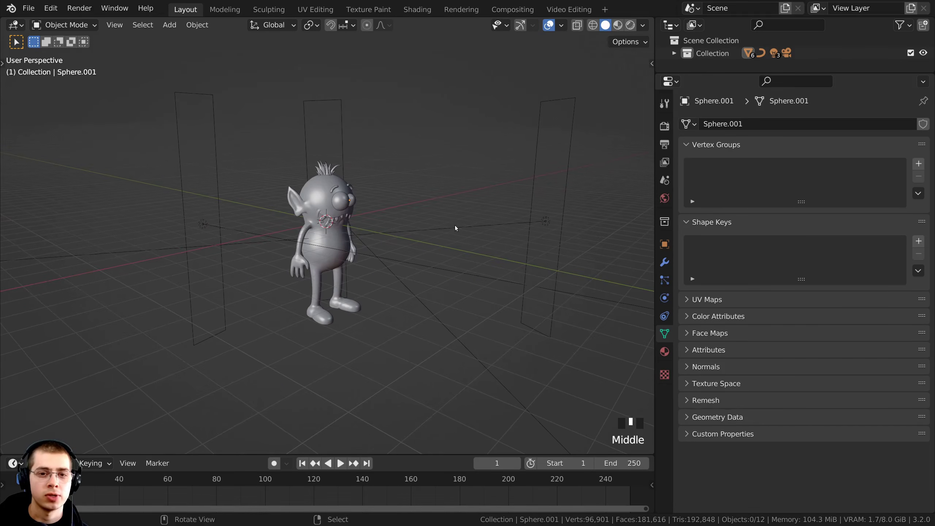
- Add an area light and move it about 9.6 m, forward and up in front of the monster
{"action": "key", "text": "shift+a"}
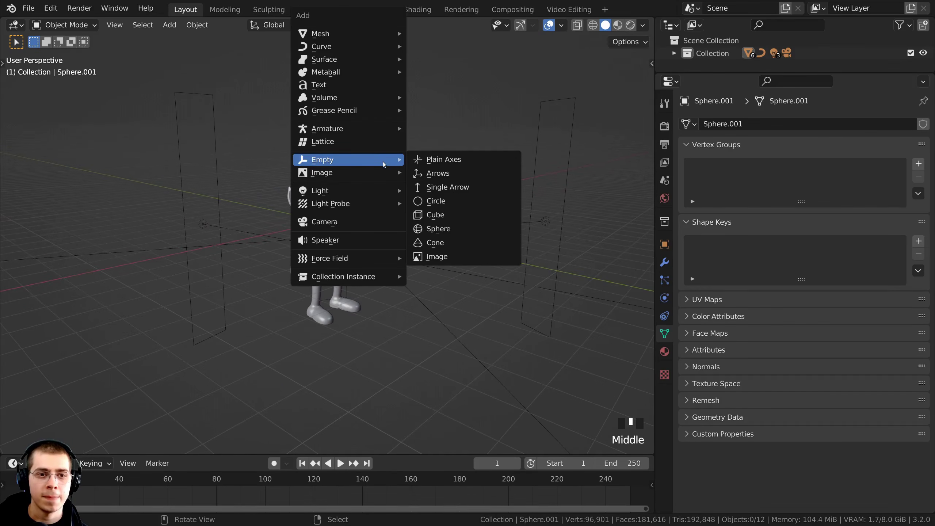
{"action": "mouse_move", "coordinate": [341, 190]}
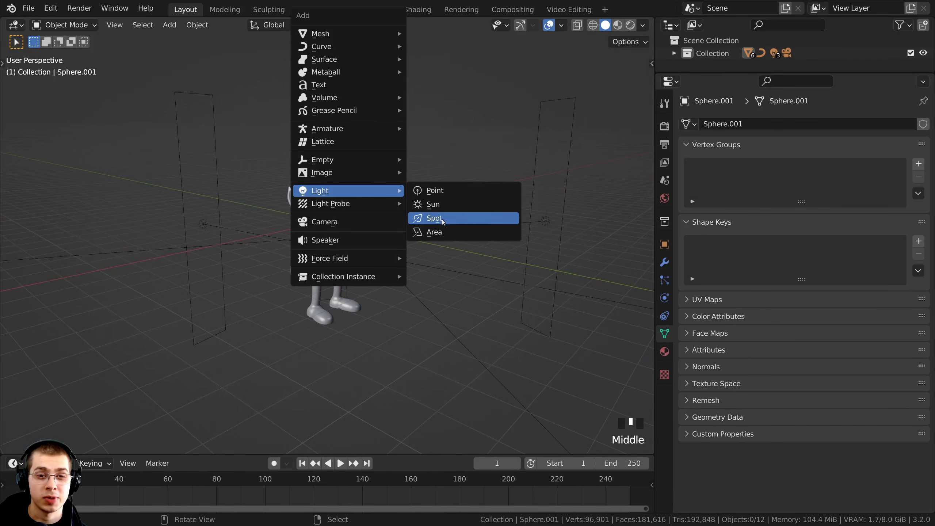
{"action": "left_click", "coordinate": [441, 232]}
{"action": "middle_click_drag", "start_coordinate": [387, 296], "coordinate": [344, 217]}
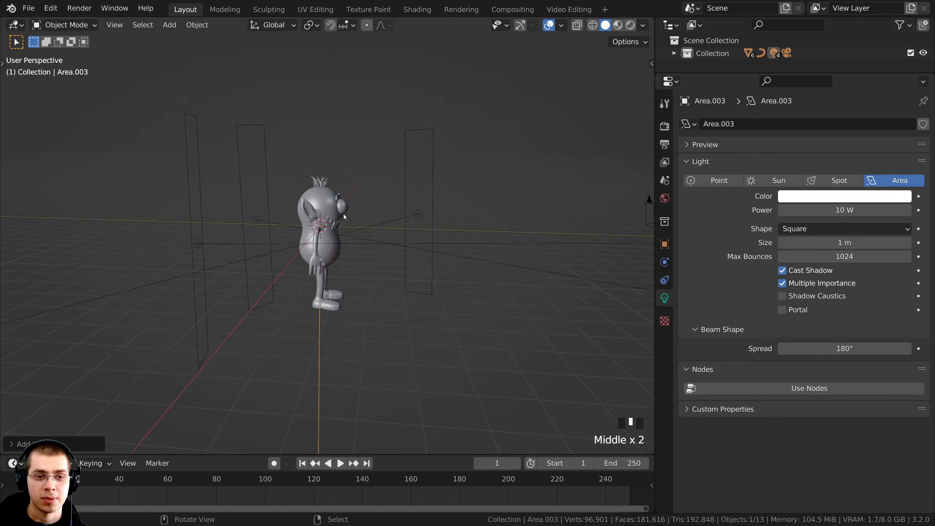
{"action": "key", "text": "g"}
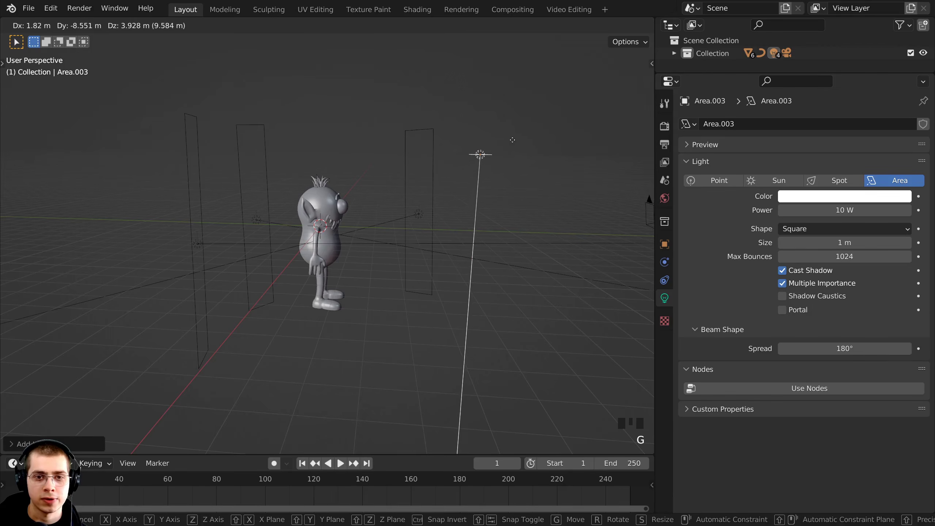
{"action": "left_click", "coordinate": [505, 142]}
- Rotate the new area light toward the monster and reposition it in front of the character
{"action": "key", "text": "r"}
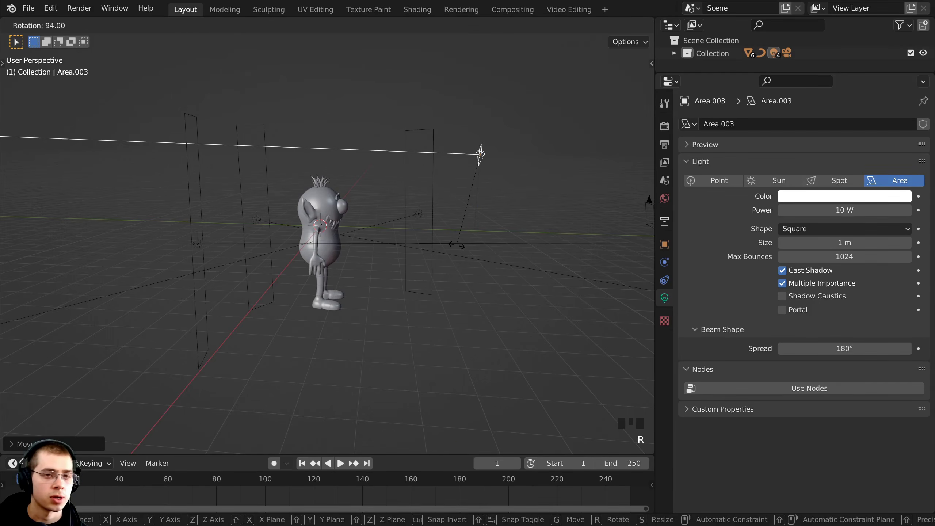
{"action": "left_click", "coordinate": [473, 254]}
{"action": "key", "text": "g"}
{"action": "left_click", "coordinate": [484, 289]}
{"action": "middle_click_drag", "start_coordinate": [484, 289], "coordinate": [385, 288]}
{"action": "key", "text": "g"}
{"action": "left_click", "coordinate": [291, 293]}
{"action": "key", "text": "g"}
{"action": "left_click", "coordinate": [326, 273]}
- Seen from above, rotate the new area light and shift it sideways so it points straight at the monster
{"action": "scroll", "coordinate": [384, 288], "scroll_direction": "up", "scroll_amount": 1}
{"action": "middle_click_drag", "start_coordinate": [384, 288], "coordinate": [368, 119], "text": "shift"}
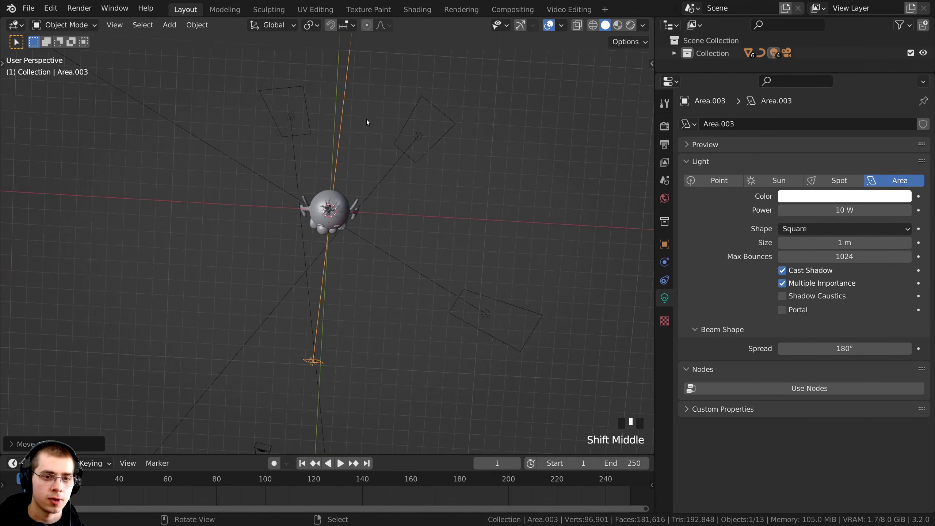
{"action": "scroll", "coordinate": [368, 119], "scroll_direction": "up", "scroll_amount": 1}
{"action": "key", "text": "r"}
{"action": "left_click", "coordinate": [355, 91]}
{"action": "key", "text": "g"}
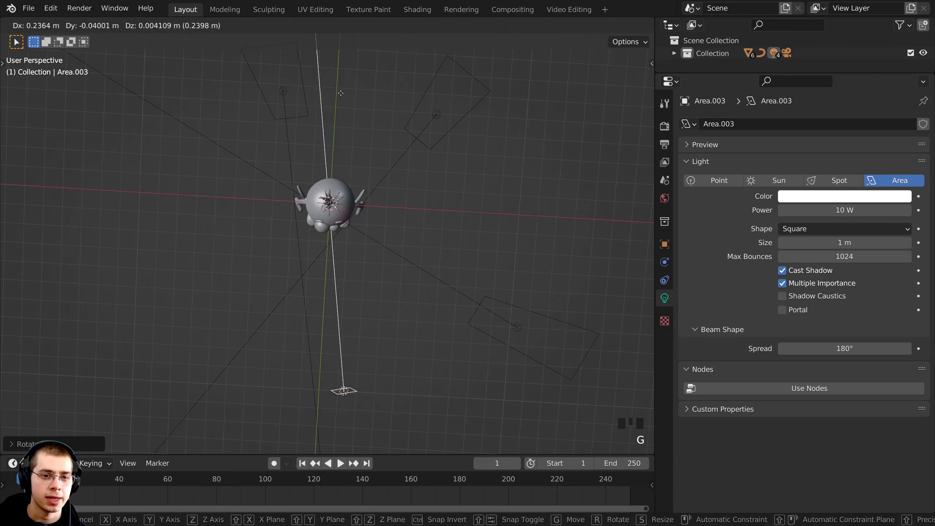
{"action": "left_click", "coordinate": [330, 173]}
{"action": "middle_click_drag", "start_coordinate": [329, 173], "coordinate": [425, 214]}
{"action": "middle_click_drag", "start_coordinate": [553, 183], "coordinate": [522, 219]}
{"action": "key", "text": "g"}
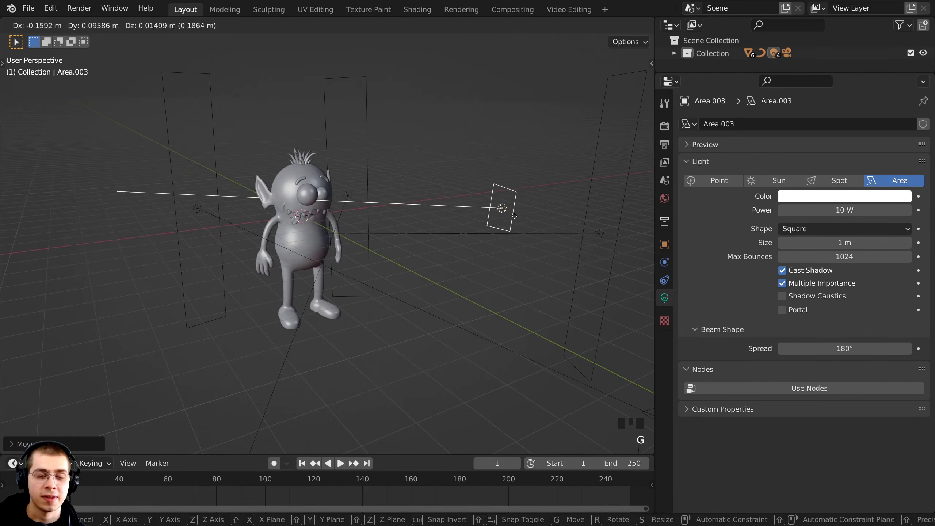
{"action": "key", "text": "Escape"}
- Return to the camera view and switch the viewport to rendered shading with the new area light selected
{"action": "key", "text": "KP_0"}
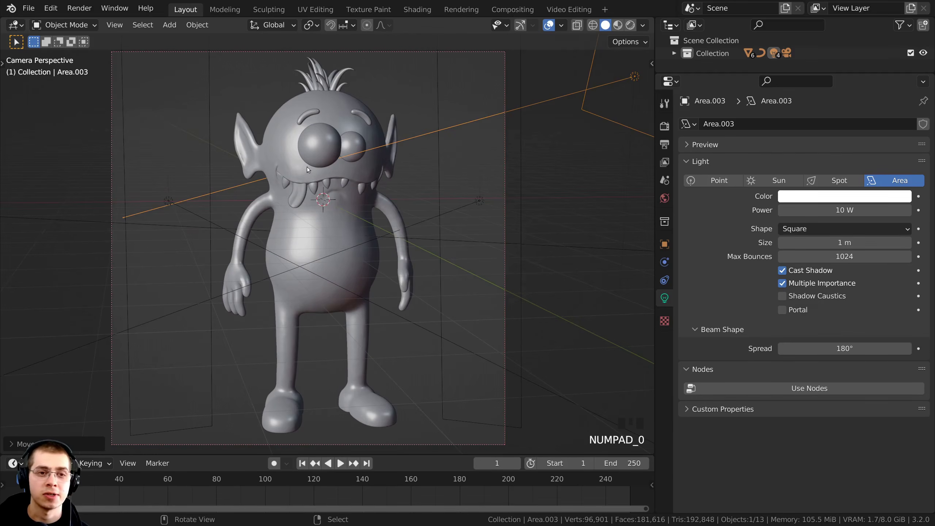
{"action": "middle_click_drag", "start_coordinate": [370, 118], "coordinate": [355, 247], "text": "shift"}
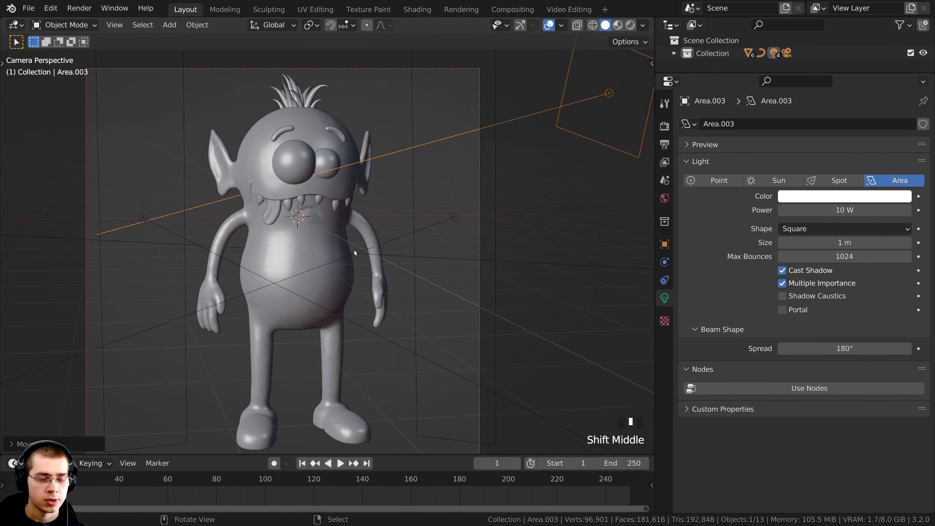
{"action": "key", "text": "z"}
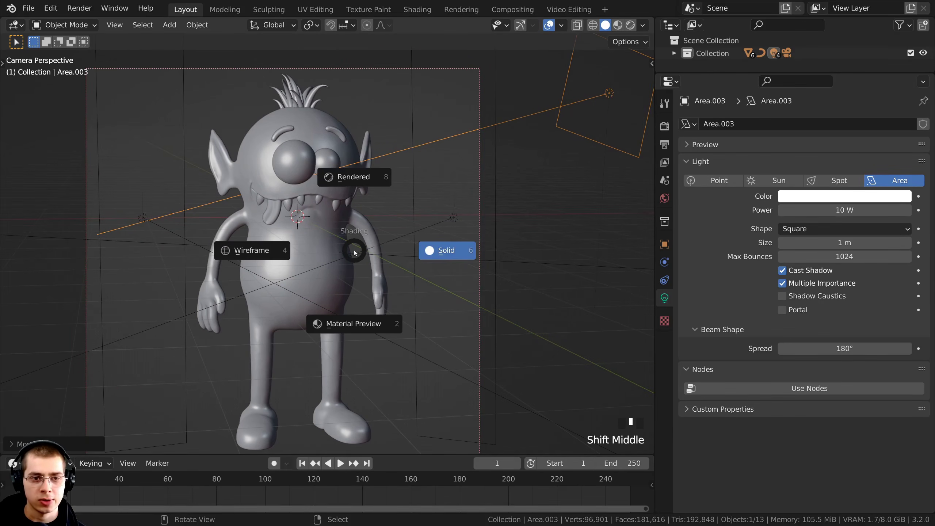
{"action": "left_click", "coordinate": [353, 164]}
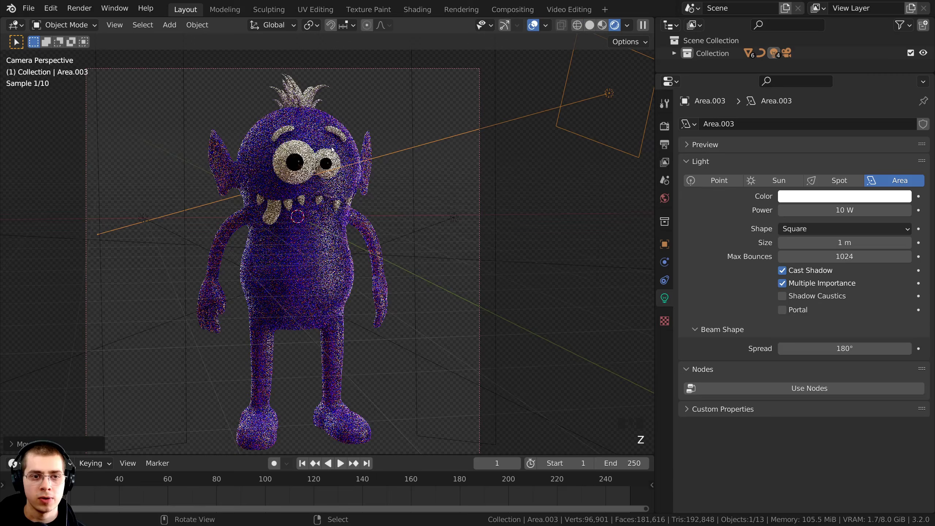
- Move the front area light higher above the monster in the camera view
{"action": "scroll", "coordinate": [331, 155], "scroll_direction": "up", "scroll_amount": 5}
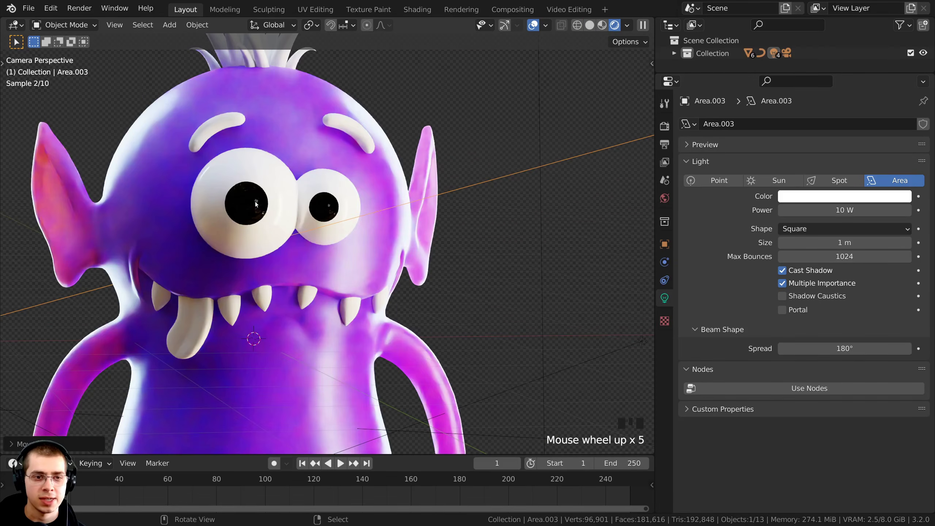
{"action": "scroll", "coordinate": [286, 214], "scroll_direction": "down", "scroll_amount": 5}
{"action": "key", "text": "g"}
{"action": "left_click", "coordinate": [349, 217]}
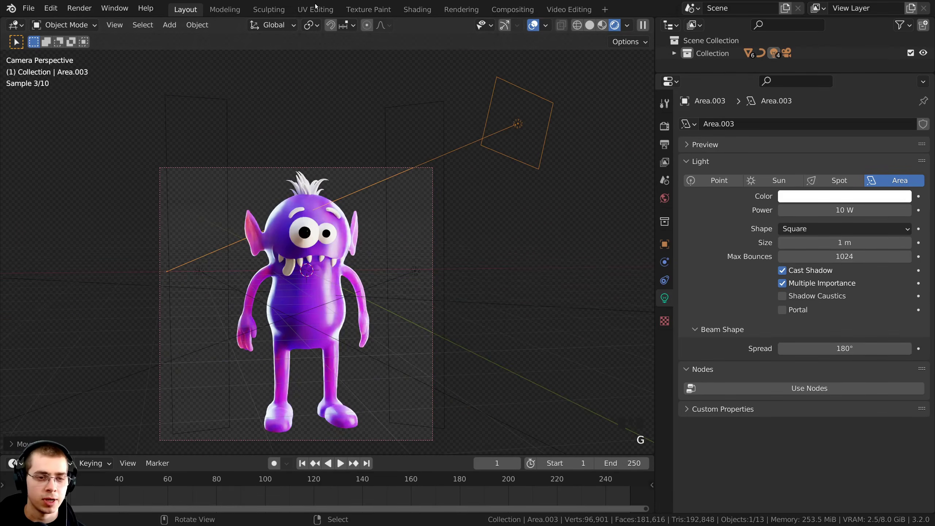
{"action": "scroll", "coordinate": [315, 206], "scroll_direction": "up", "scroll_amount": 2}
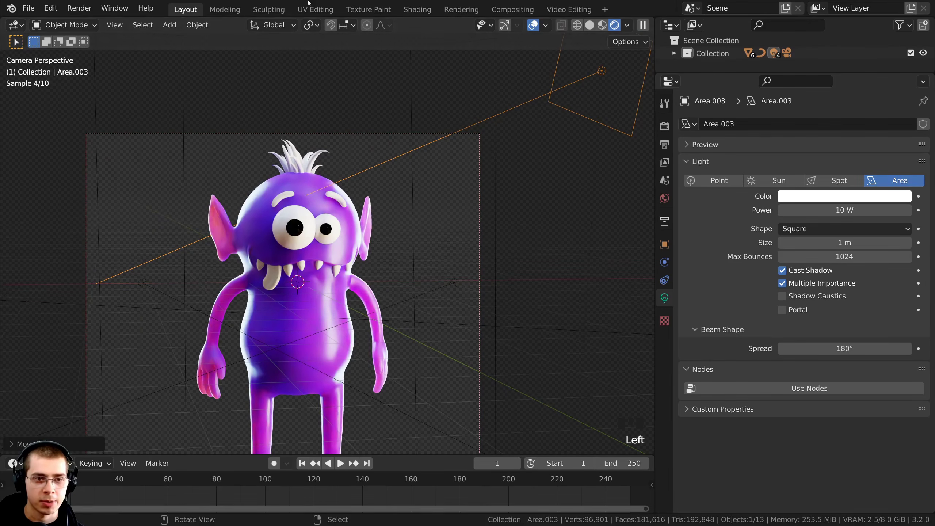
{"action": "left_click", "coordinate": [308, 3]}
- Limit the rendered preview to a tight region around the monster's eyes
{"action": "key", "text": "ctrl+b"}
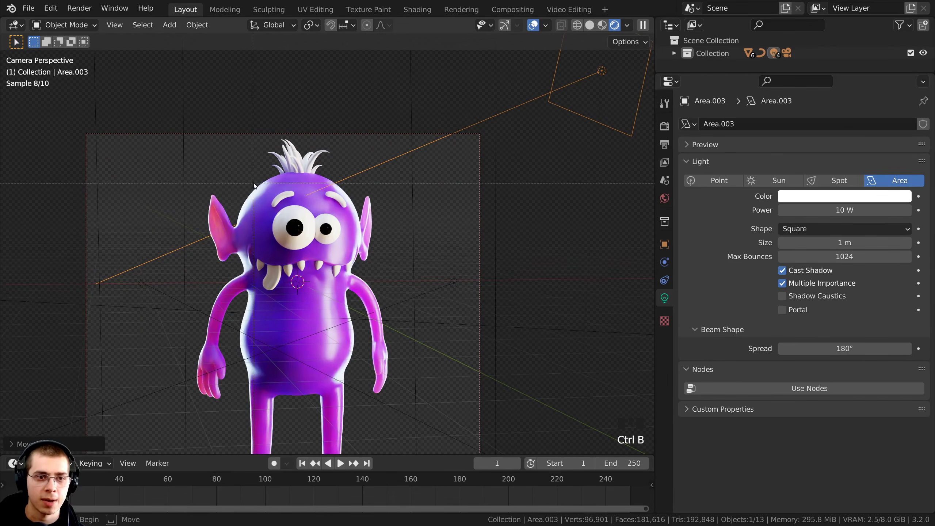
{"action": "left_click_drag", "start_coordinate": [253, 183], "coordinate": [366, 261]}
{"action": "scroll", "coordinate": [365, 261], "scroll_direction": "down", "scroll_amount": 3}
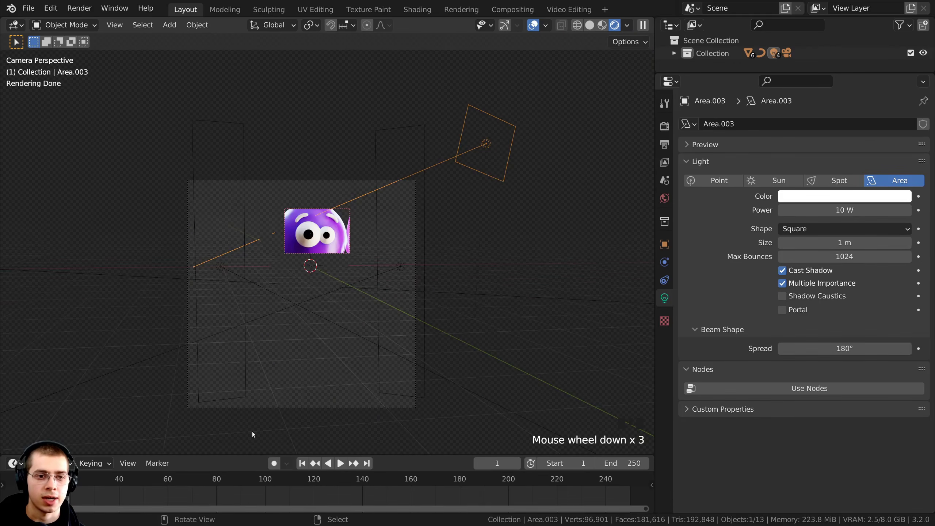
{"action": "scroll", "coordinate": [253, 434], "scroll_direction": "up", "scroll_amount": 4}
{"action": "key", "text": "ctrl+b"}
{"action": "left_click_drag", "start_coordinate": [244, 192], "coordinate": [366, 249]}
{"action": "scroll", "coordinate": [267, 209], "scroll_direction": "up", "scroll_amount": 1, "text": "shift"}
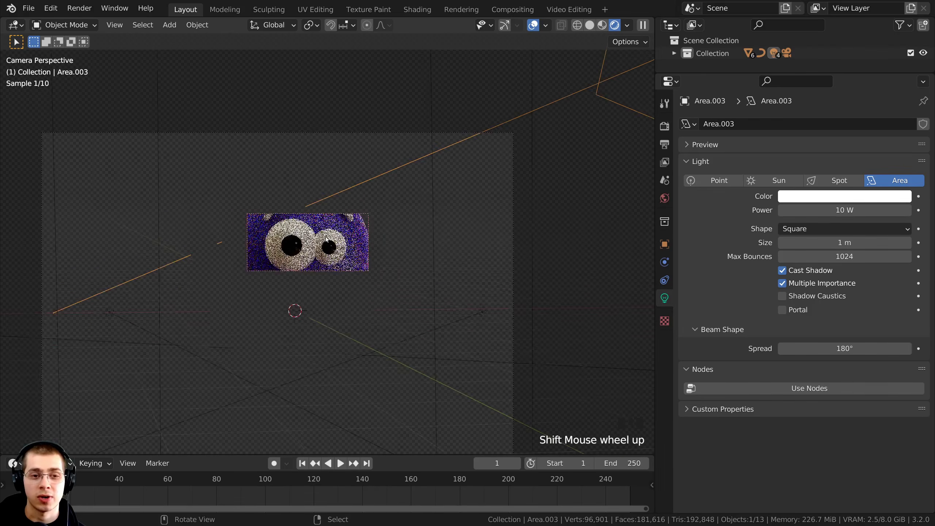
{"action": "scroll", "coordinate": [368, 192], "scroll_direction": "up", "scroll_amount": 3}
- Move the front area light up and toward the monster's center so it reflects in both pupils
{"action": "scroll", "coordinate": [471, 173], "scroll_direction": "down", "scroll_amount": 5}
{"action": "right_click", "coordinate": [561, 114]}
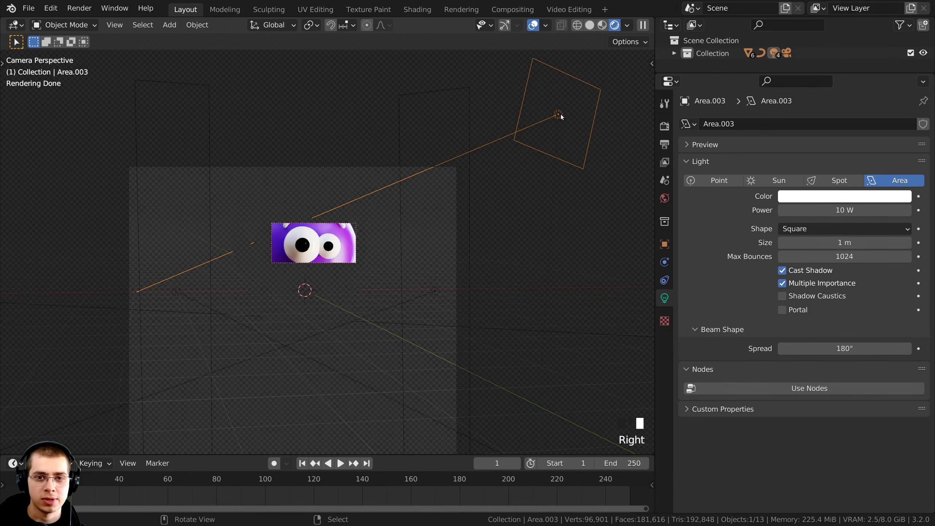
{"action": "key", "text": "g"}
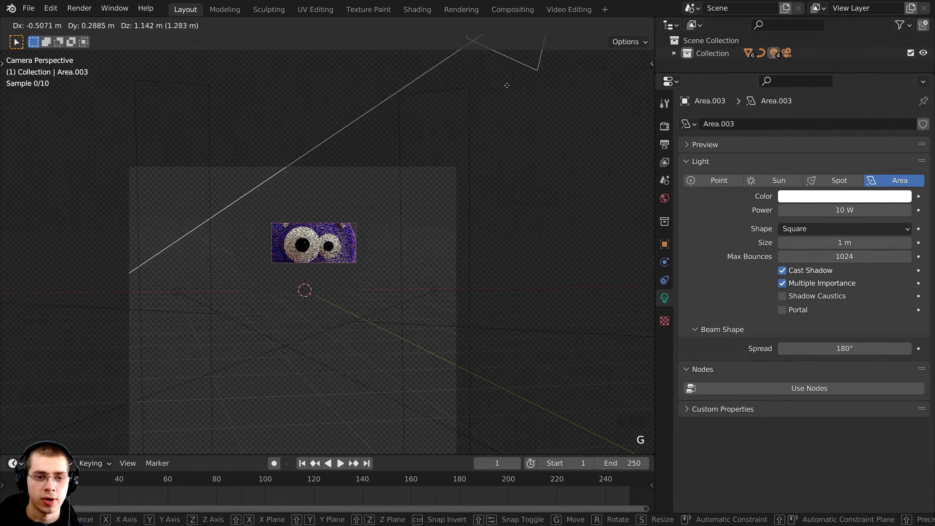
{"action": "left_click", "coordinate": [367, 146]}
{"action": "scroll", "coordinate": [379, 159], "scroll_direction": "up", "scroll_amount": 7}
{"action": "scroll", "coordinate": [379, 158], "scroll_direction": "up", "scroll_amount": 2}
{"action": "middle_click_drag", "start_coordinate": [379, 159], "coordinate": [318, 146], "text": "shift"}
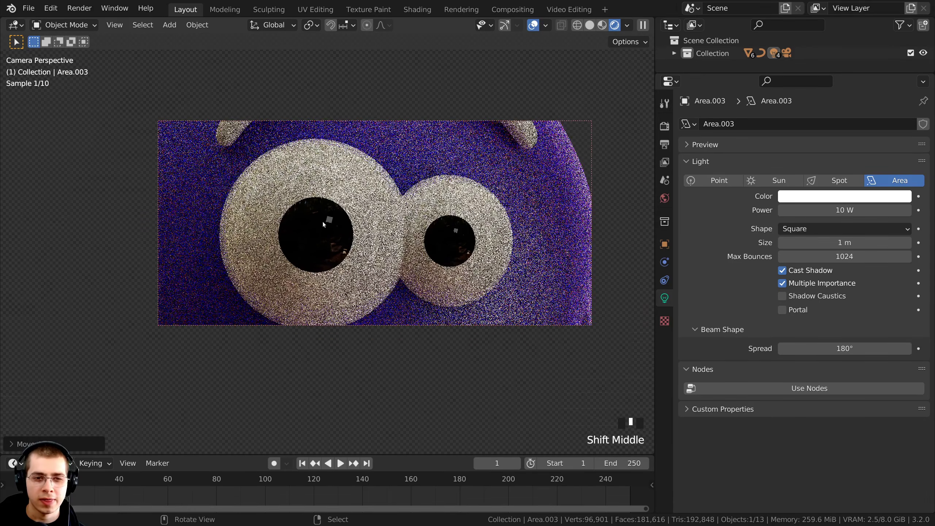
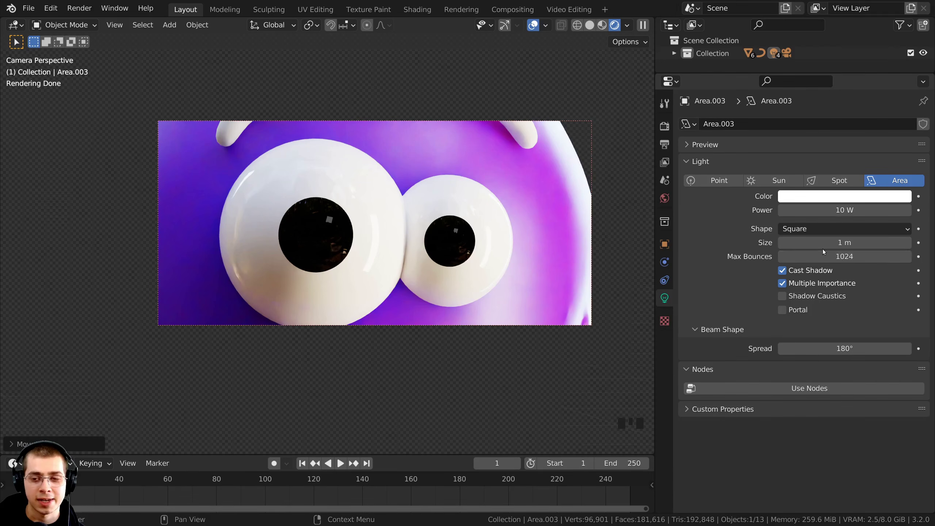
- Set the area light's size to 2.2 m and its power to 1000 W
{"action": "left_click_drag", "start_coordinate": [819, 242], "coordinate": [846, 242]}
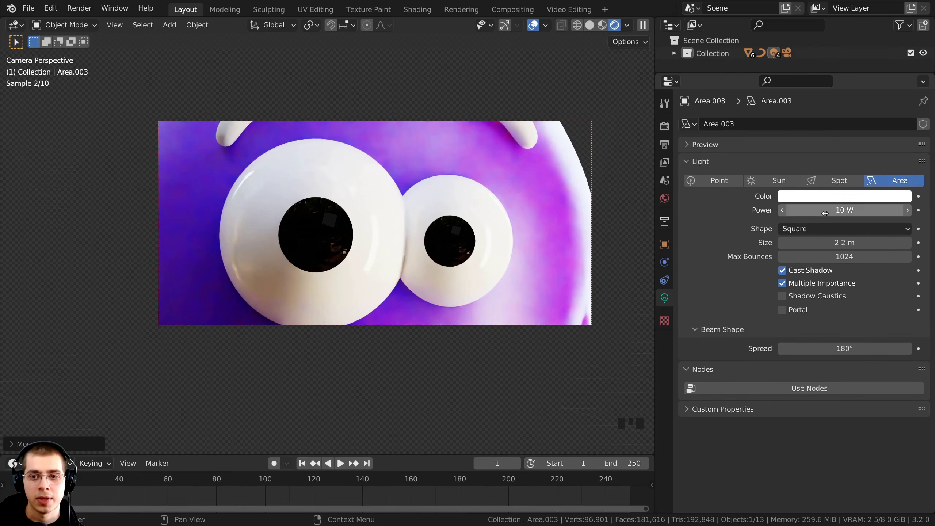
{"action": "mouse_move", "coordinate": [812, 213]}
{"action": "left_mouse_down"}
{"action": "mouse_move", "coordinate": [909, 213]}
{"action": "mouse_move", "coordinate": [806, 211]}
{"action": "mouse_move", "coordinate": [816, 211]}
{"action": "left_mouse_up"}
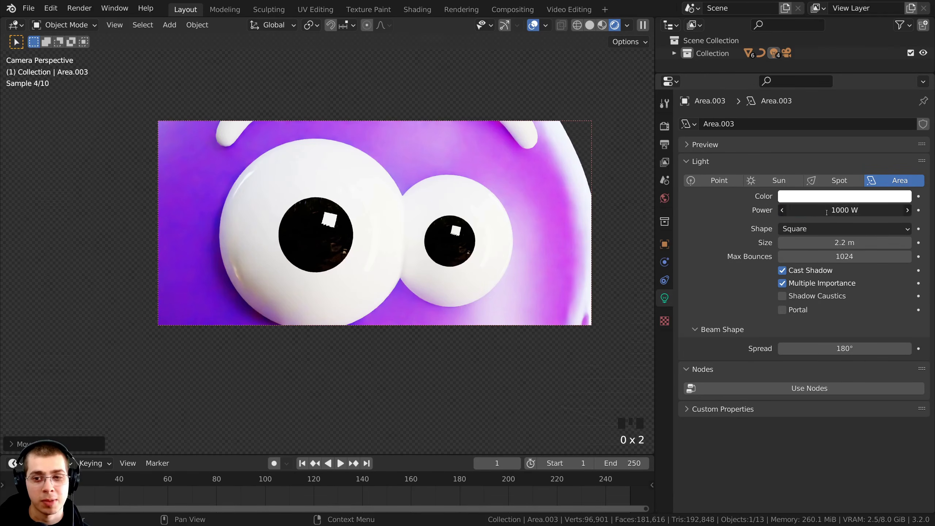
{"action": "left_click", "coordinate": [812, 212]}
{"action": "key", "text": "Return"}
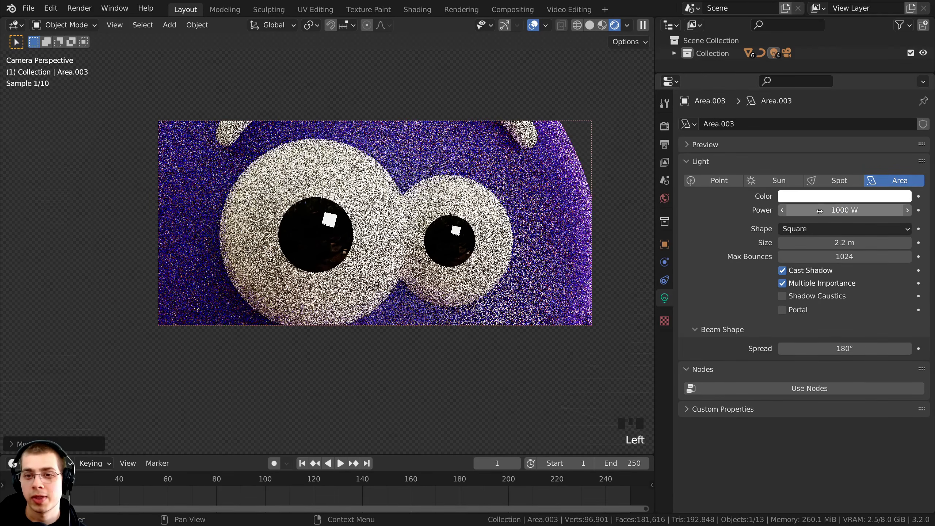
- Change the area light's shape to Disk and check its reflection in the pupils from the camera view
{"action": "scroll", "coordinate": [365, 192], "scroll_direction": "up", "scroll_amount": 2}
{"action": "scroll", "coordinate": [366, 199], "scroll_direction": "down", "scroll_amount": 1}
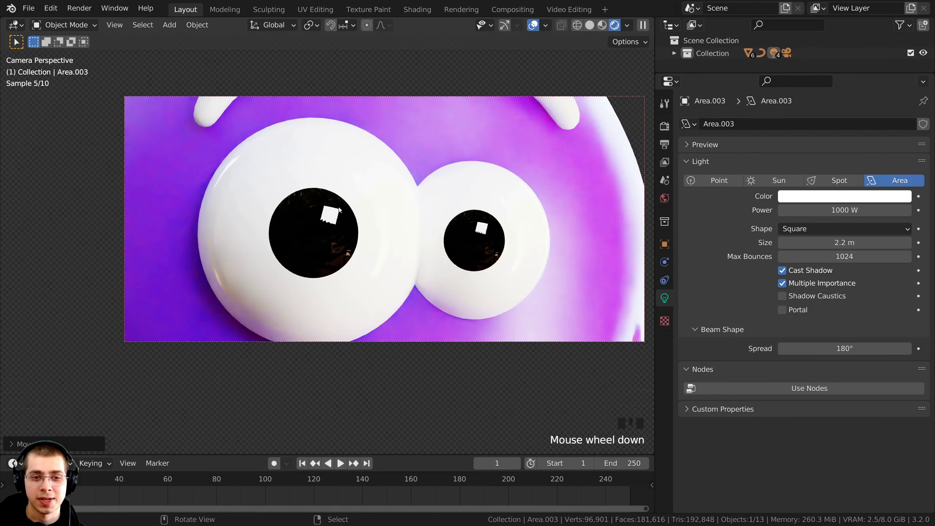
{"action": "double_click", "coordinate": [340, 209]}
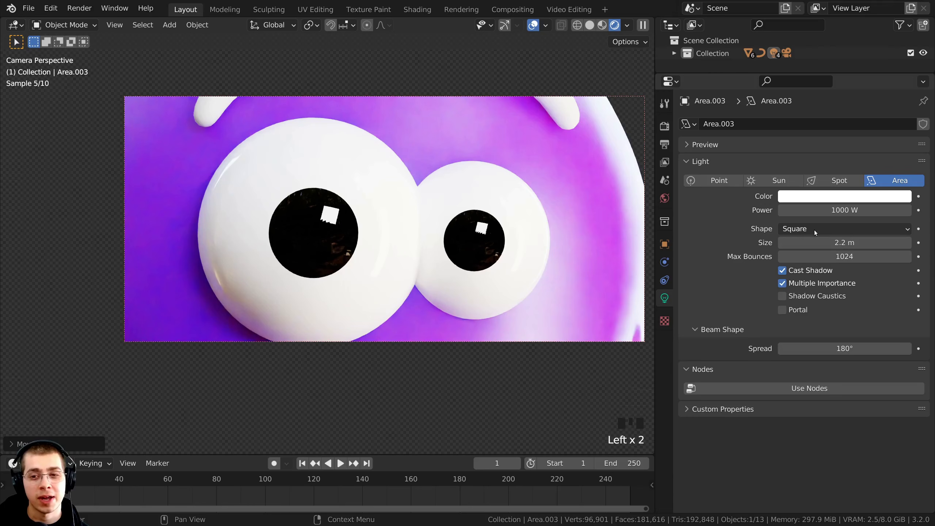
{"action": "left_click", "coordinate": [799, 230]}
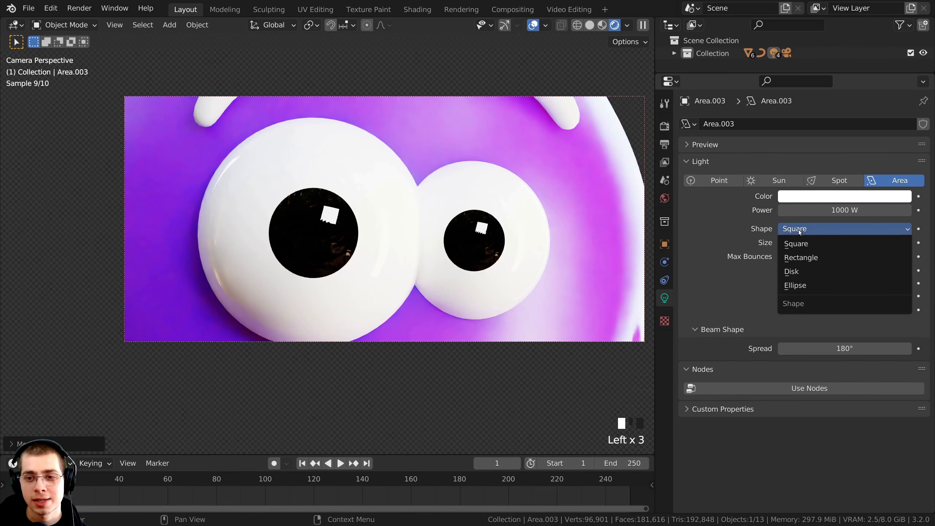
{"action": "left_click", "coordinate": [798, 274]}
{"action": "middle_click_drag", "start_coordinate": [411, 254], "coordinate": [450, 258]}
{"action": "scroll", "coordinate": [450, 254], "scroll_direction": "down", "scroll_amount": 4}
{"action": "middle_click_drag", "start_coordinate": [455, 236], "coordinate": [434, 252], "text": "shift"}
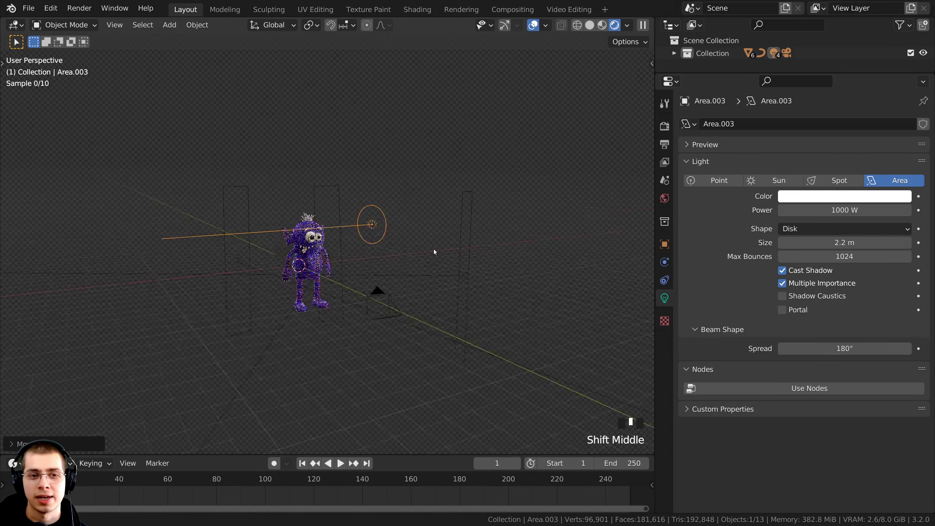
{"action": "scroll", "coordinate": [438, 249], "scroll_direction": "up", "scroll_amount": 4}
{"action": "key", "text": "KP_0"}
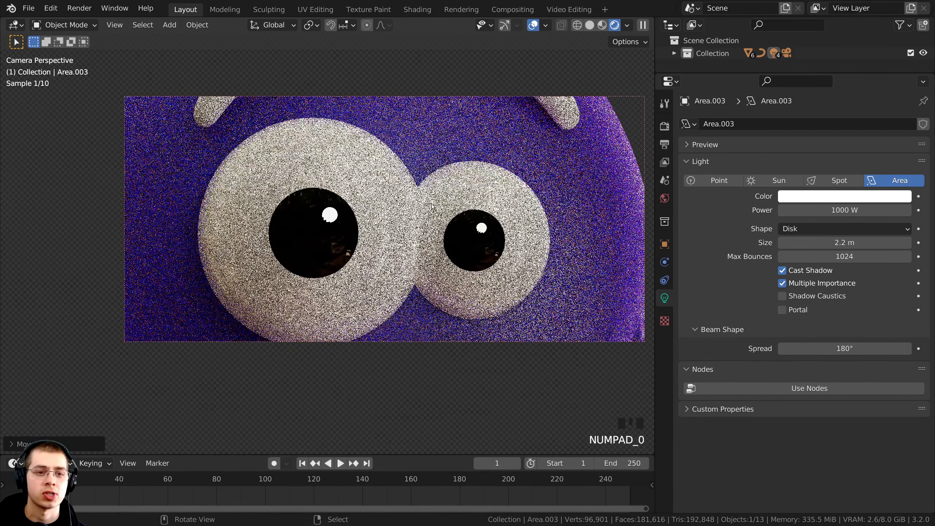
{"action": "scroll", "coordinate": [432, 207], "scroll_direction": "down", "scroll_amount": 1}
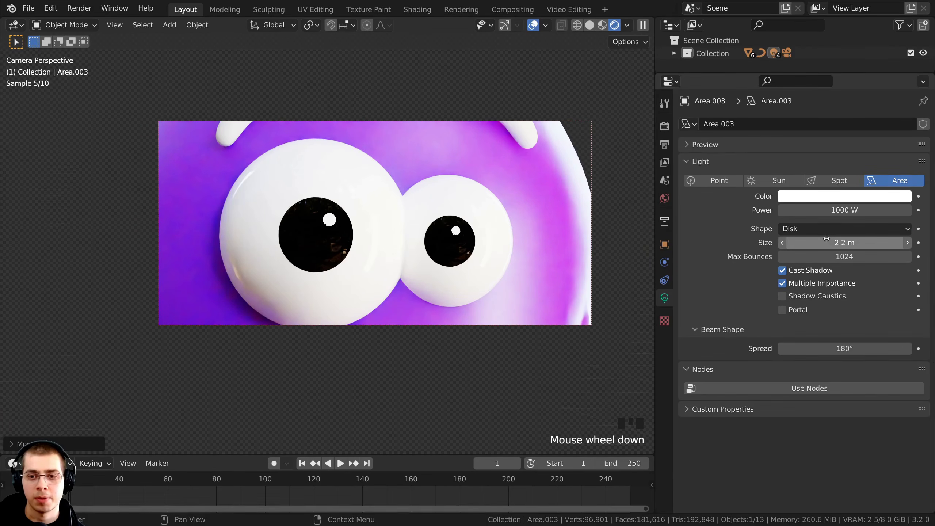
- Enlarge the disk light to 2.88 m and expand the render region to cover the whole camera frame
{"action": "left_click_drag", "start_coordinate": [826, 238], "coordinate": [843, 238]}
{"action": "scroll", "coordinate": [467, 199], "scroll_direction": "down", "scroll_amount": 12}
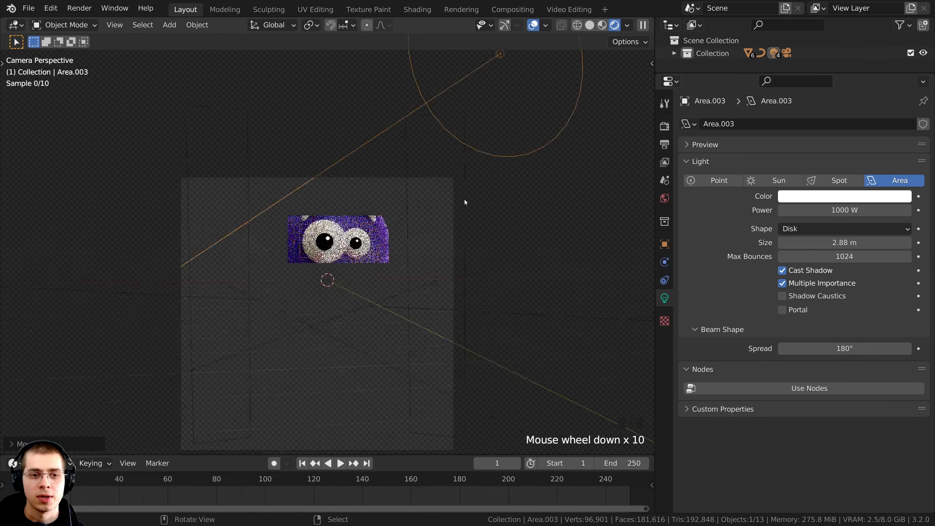
{"action": "key", "text": "ctrl+b"}
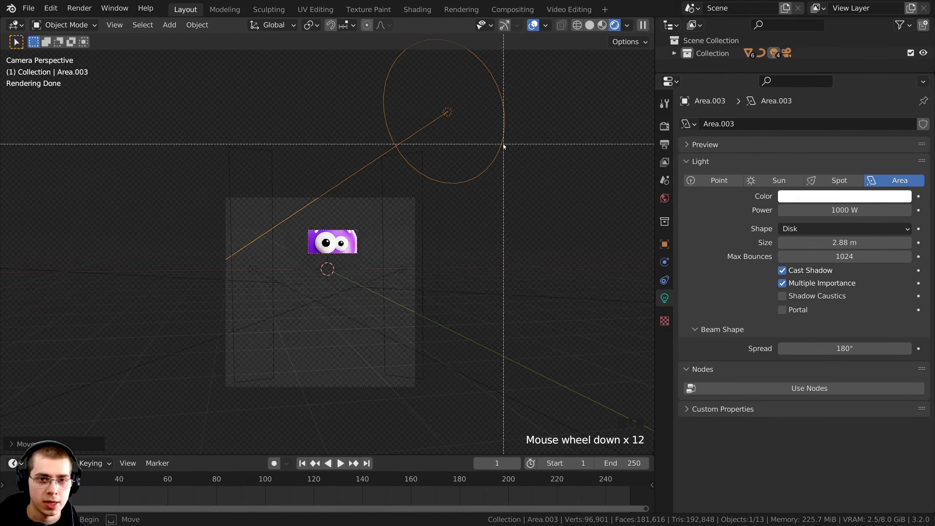
{"action": "left_click_drag", "start_coordinate": [504, 144], "coordinate": [128, 448]}
{"action": "scroll", "coordinate": [128, 447], "scroll_direction": "up", "scroll_amount": 3}
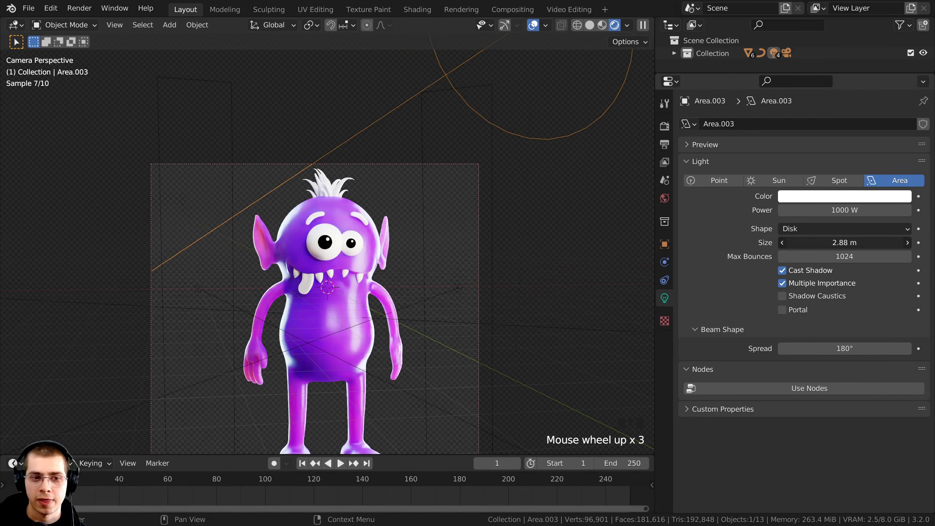
- Set the disk light's size to 2.2 m and reduce its power, trying 800 W before settling on 600 W
{"action": "left_click_drag", "start_coordinate": [858, 243], "coordinate": [837, 242]}
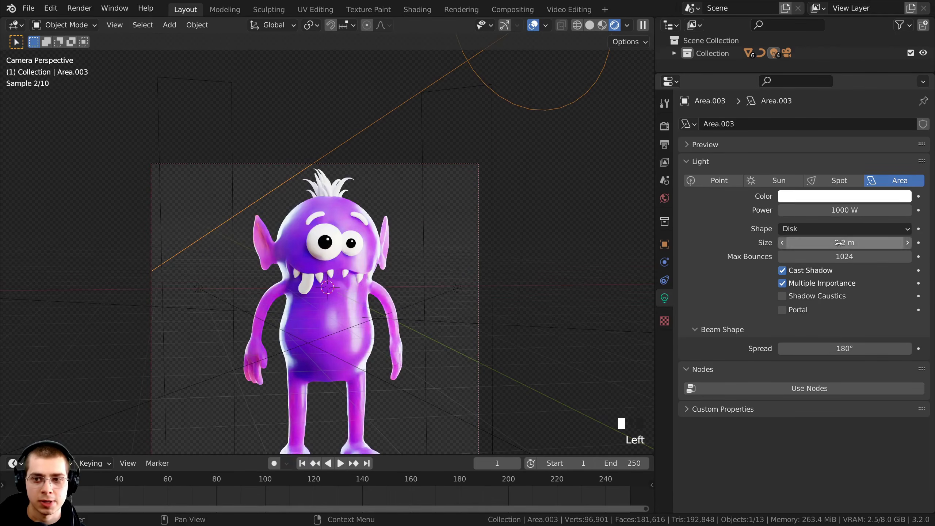
{"action": "left_click", "coordinate": [817, 212]}
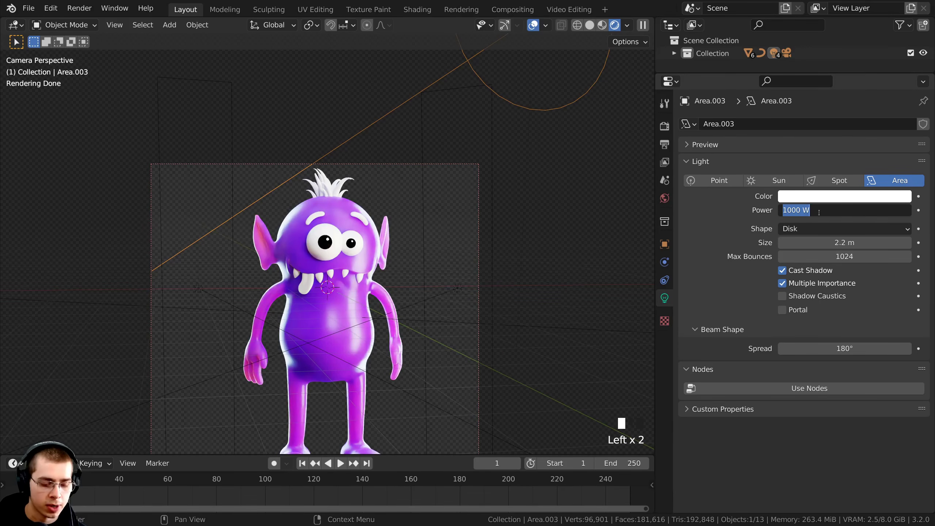
{"action": "type", "text": "800"}
{"action": "key", "text": "Return"}
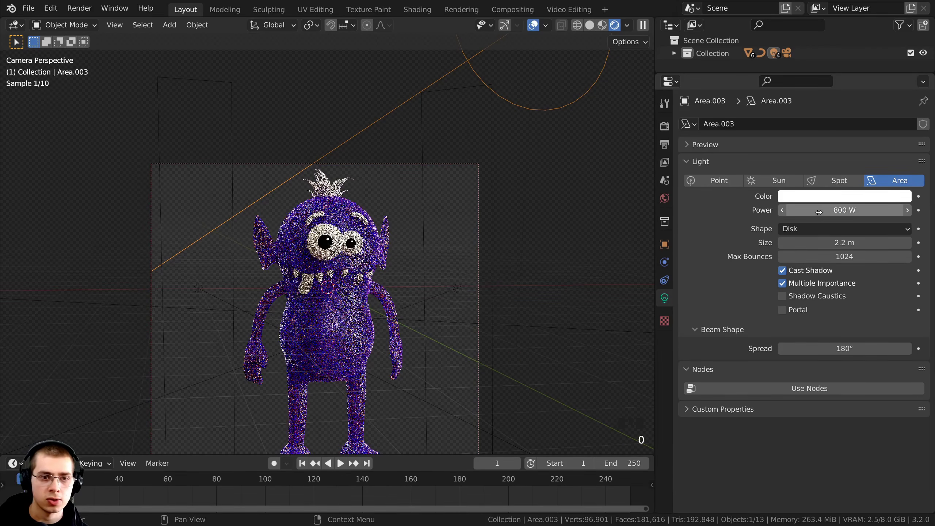
{"action": "left_click", "coordinate": [818, 212]}
{"action": "type", "text": "600"}
{"action": "key", "text": "Return"}
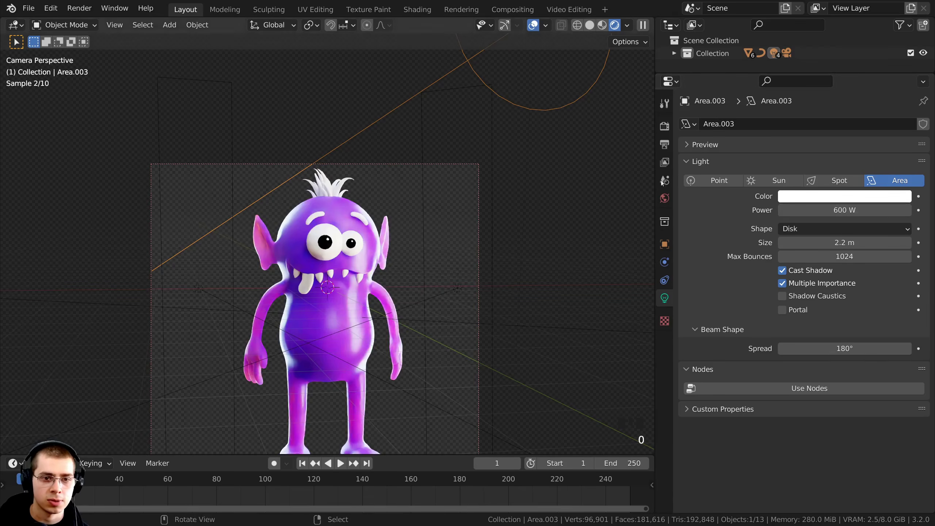
- Deselect the light and examine its round reflections in the monster's eyes up close
{"action": "left_click", "coordinate": [336, 336]}
{"action": "middle_click_drag", "start_coordinate": [336, 335], "coordinate": [342, 321], "text": "shift"}
{"action": "scroll", "coordinate": [331, 324], "scroll_direction": "up", "scroll_amount": 6}
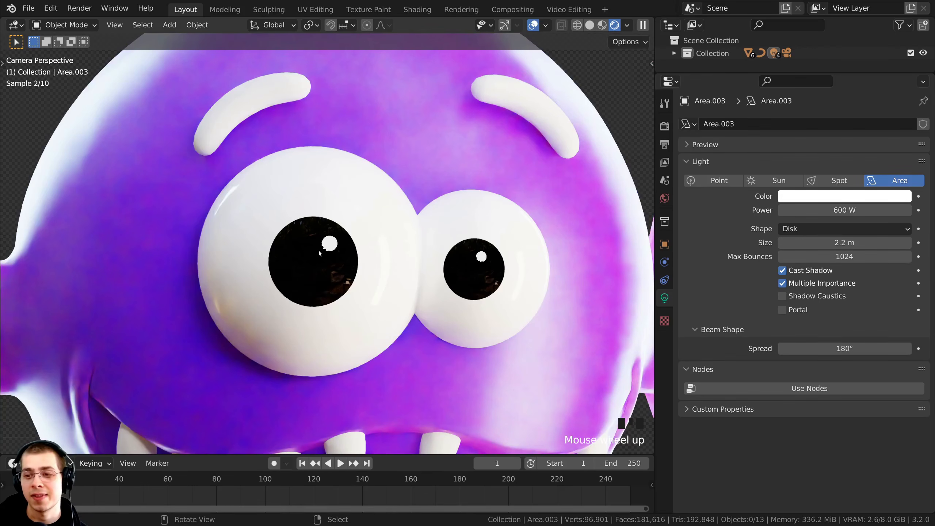
- Bring the whole monster into view in the Shading workspace and save the file
{"action": "scroll", "coordinate": [368, 305], "scroll_direction": "down", "scroll_amount": 9}
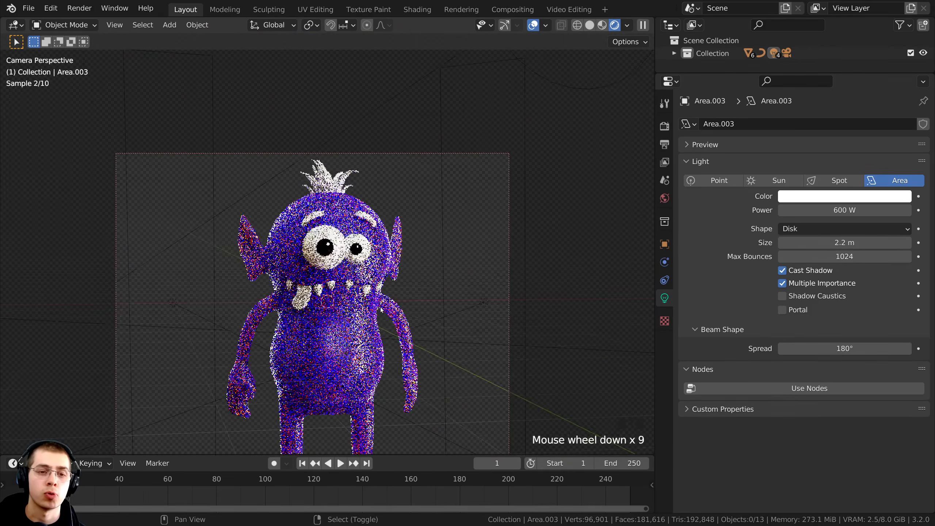
{"action": "middle_click_drag", "start_coordinate": [383, 330], "coordinate": [407, 234], "text": "shift"}
{"action": "left_click", "coordinate": [396, 119]}
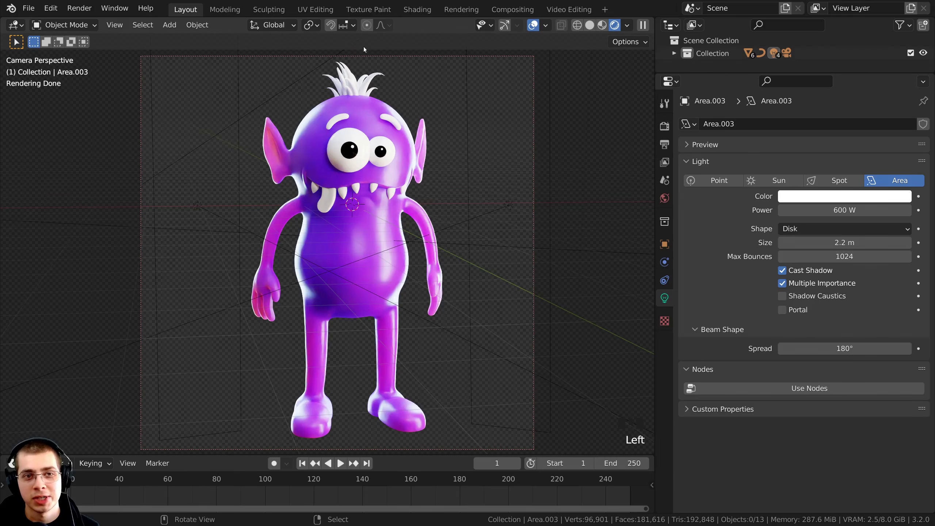
{"action": "left_click", "coordinate": [416, 11]}
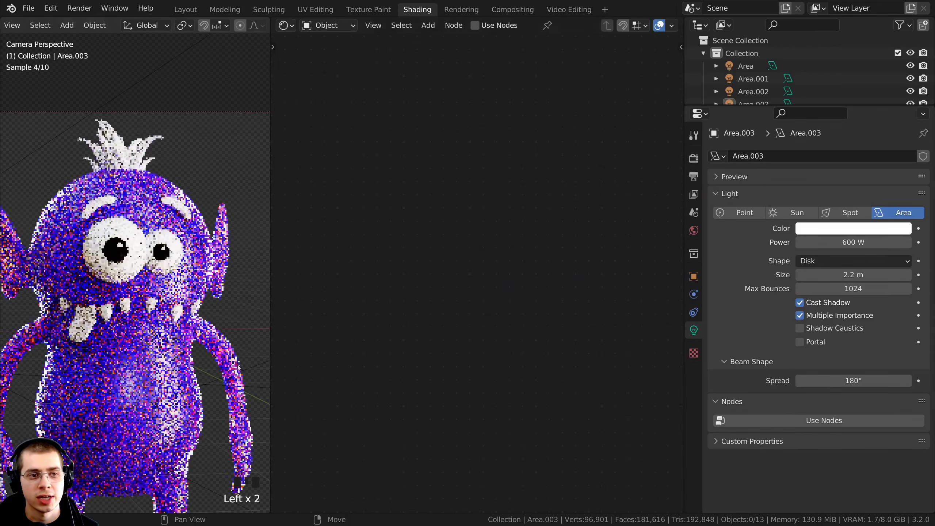
{"action": "scroll", "coordinate": [199, 329], "scroll_direction": "down", "scroll_amount": 2}
{"action": "left_click", "coordinate": [164, 254]}
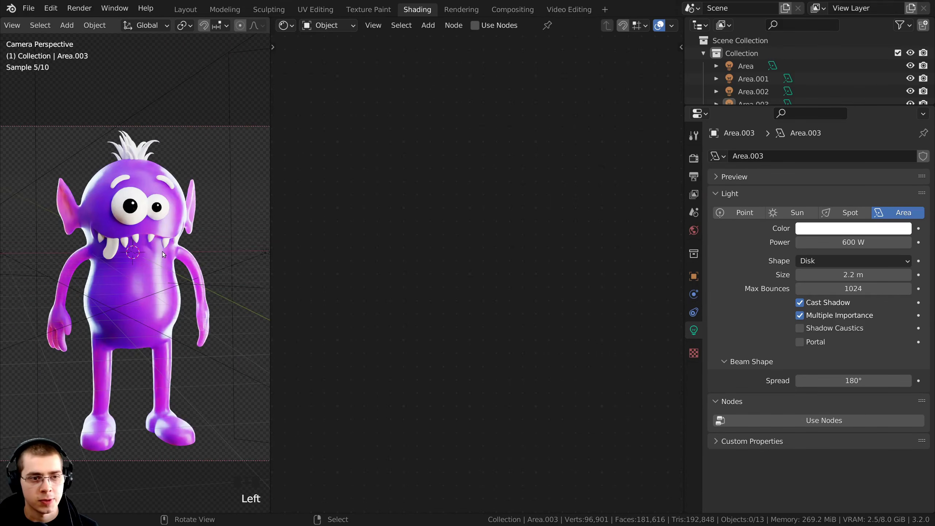
{"action": "key", "text": "ctrl+s"}
{"action": "scroll", "coordinate": [122, 249], "scroll_direction": "up", "scroll_amount": 1}
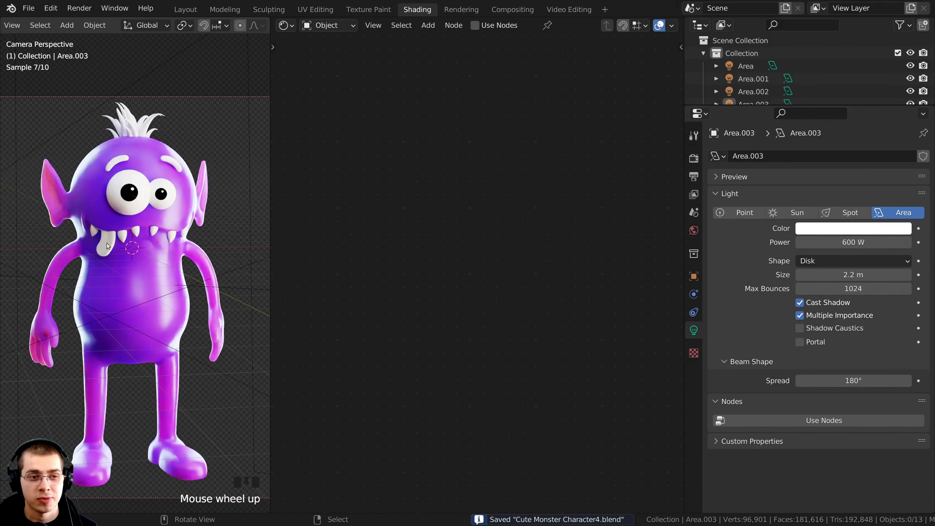
- Create a new material named Tongue on the monster's tongue
{"action": "right_click", "coordinate": [107, 246]}
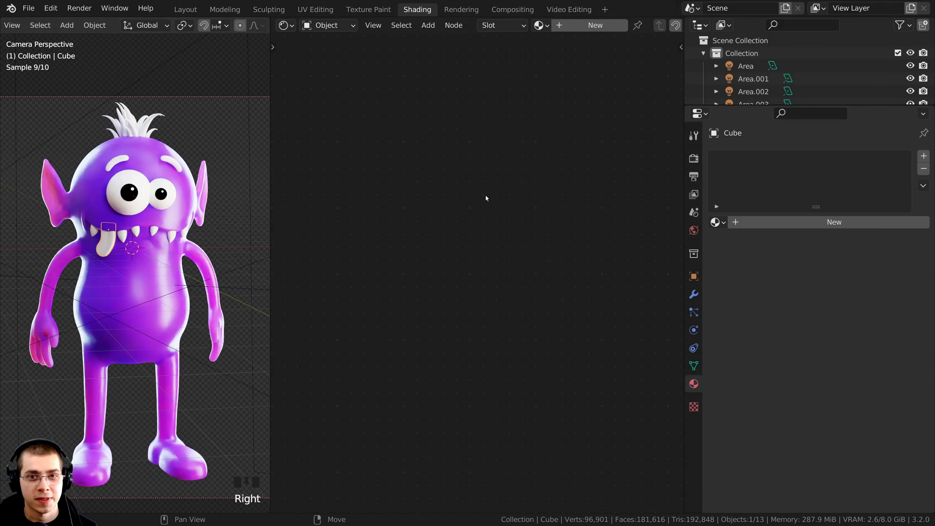
{"action": "left_click", "coordinate": [570, 27]}
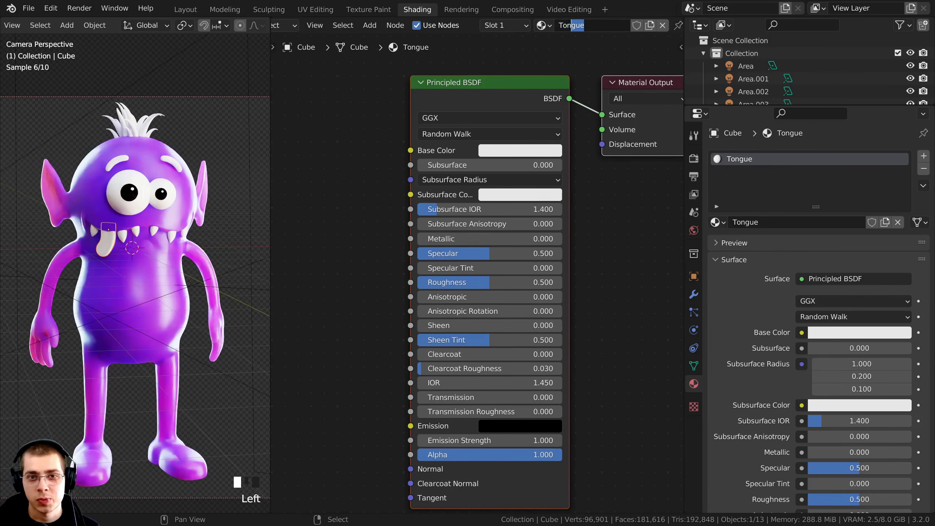
{"action": "left_click", "coordinate": [523, 81]}
{"action": "scroll", "coordinate": [519, 116], "scroll_direction": "down", "scroll_amount": 2}
{"action": "middle_click_drag", "start_coordinate": [503, 176], "coordinate": [486, 169]}
{"action": "scroll", "coordinate": [479, 167], "scroll_direction": "up", "scroll_amount": 3}
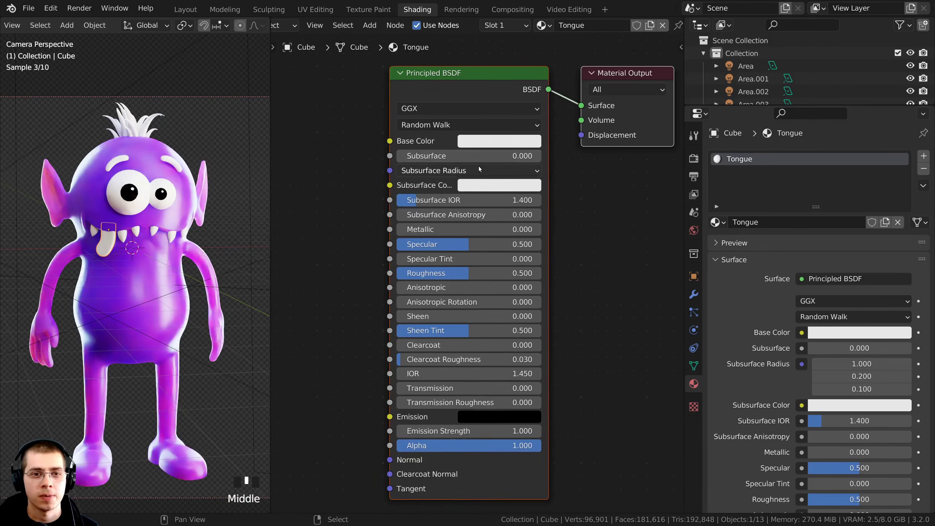
- Set the Tongue material's Base Color to dark red, hex A9301B
{"action": "left_click", "coordinate": [481, 146]}
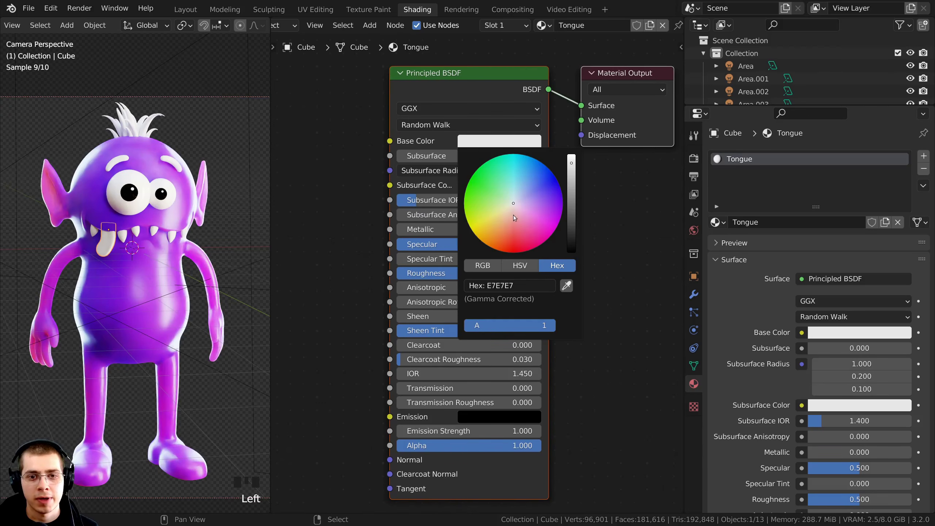
{"action": "left_click_drag", "start_coordinate": [511, 208], "coordinate": [508, 239]}
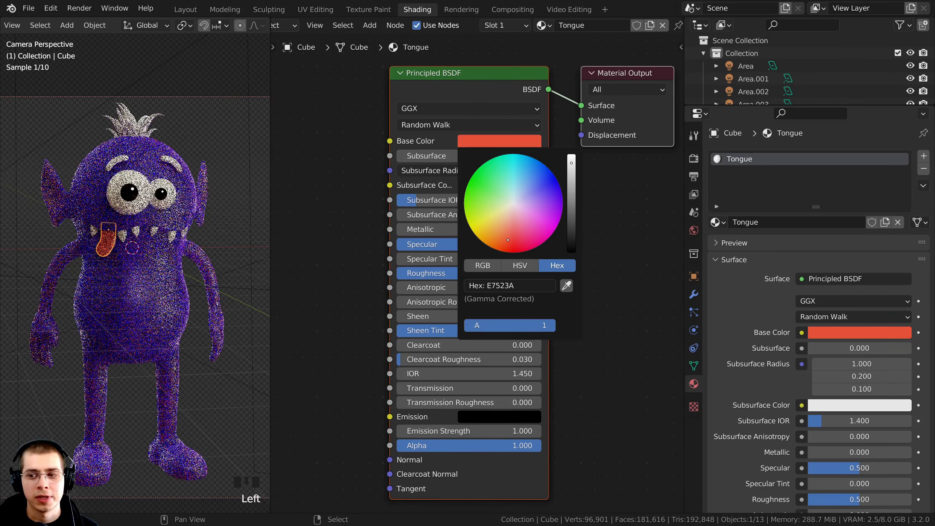
{"action": "left_click_drag", "start_coordinate": [571, 163], "coordinate": [565, 189]}
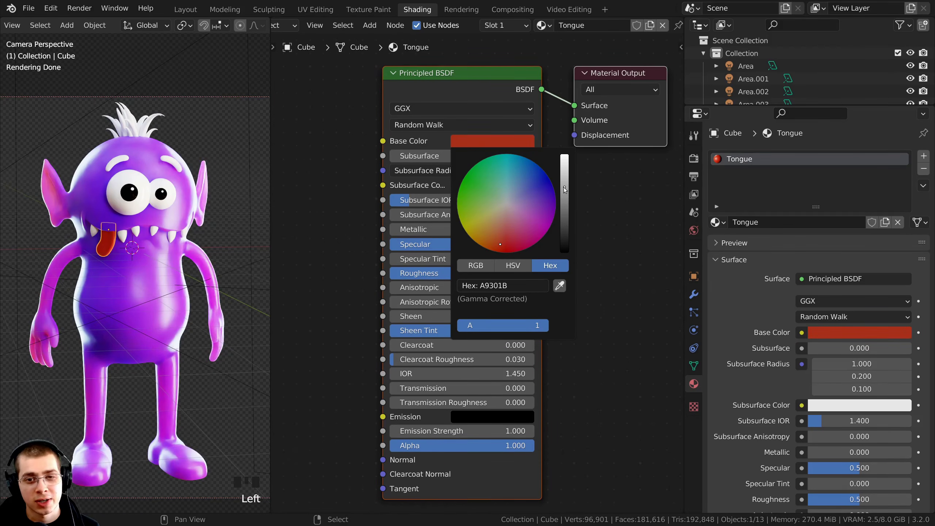
{"action": "scroll", "coordinate": [550, 120], "scroll_direction": "up", "scroll_amount": 2}
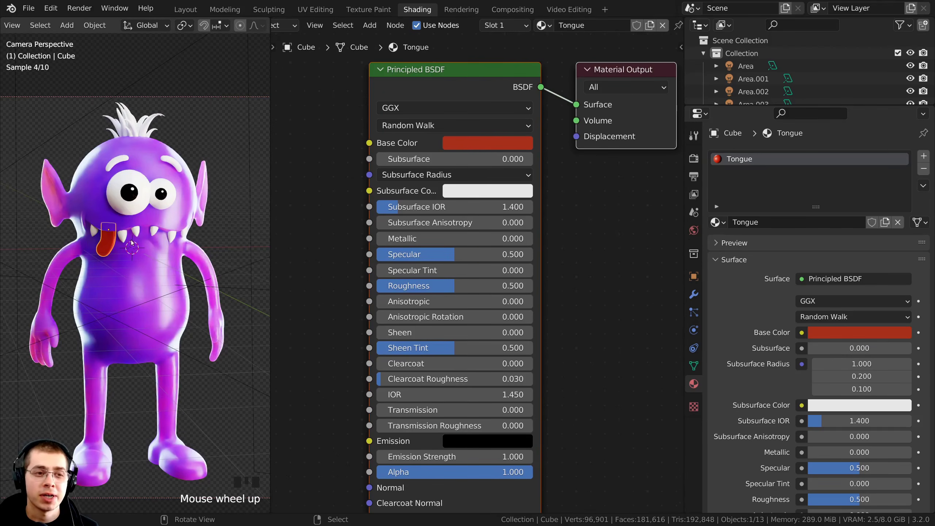
- Limit the viewport render to a small region around the tongue and its neighbouring teeth
{"action": "scroll", "coordinate": [131, 243], "scroll_direction": "up", "scroll_amount": 4}
{"action": "key", "text": "ctrl+b"}
{"action": "left_click_drag", "start_coordinate": [43, 179], "coordinate": [95, 217]}
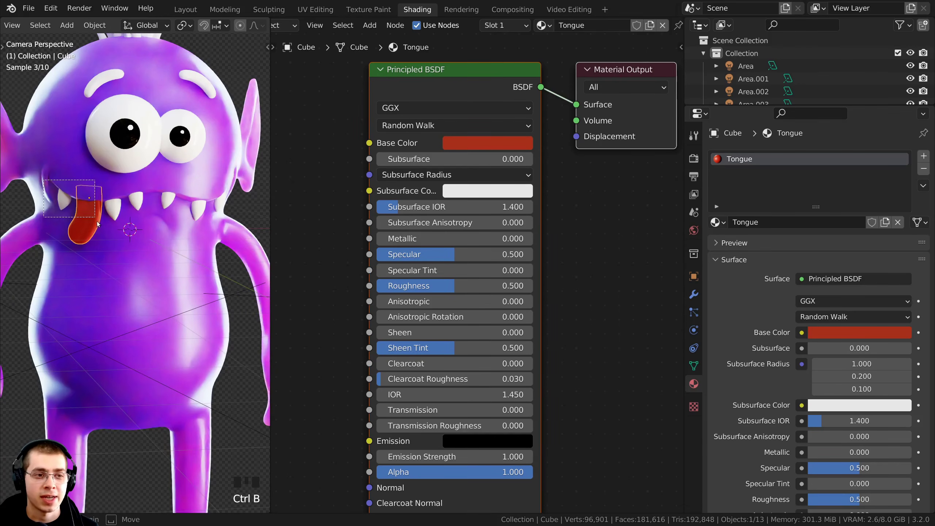
{"action": "scroll", "coordinate": [98, 224], "scroll_direction": "up", "scroll_amount": 3}
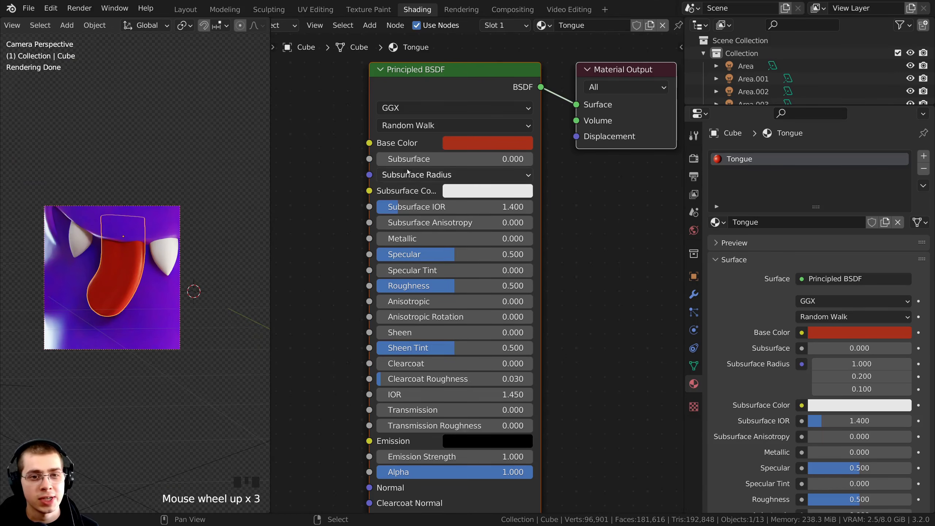
- Set the Tongue material's Subsurface to 0.15 and its Roughness to 0.25
{"action": "left_click", "coordinate": [412, 161]}
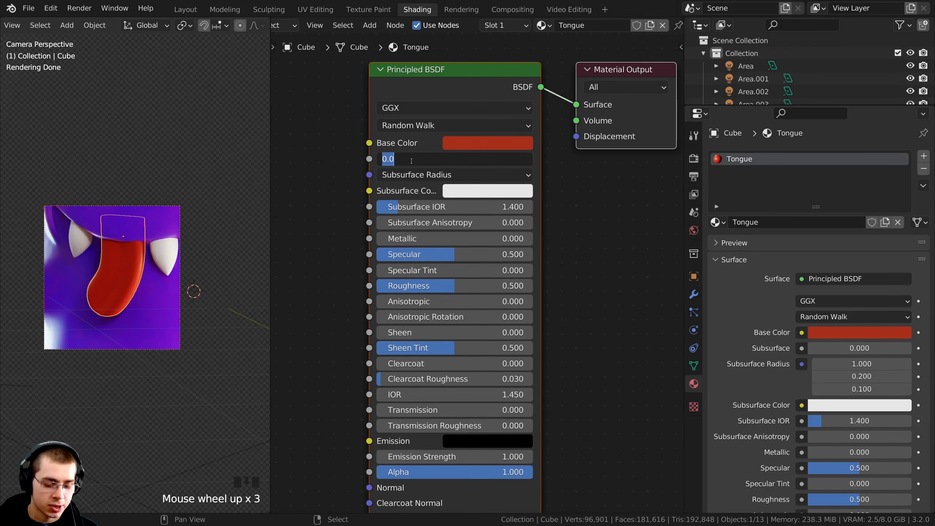
{"action": "type", "text": ".1"}
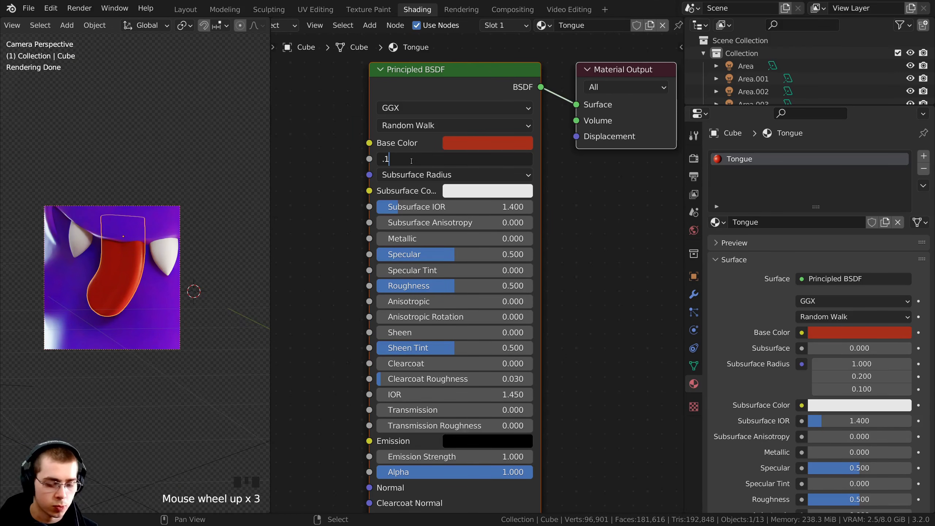
{"action": "type", "text": "5"}
{"action": "key", "text": "Return"}
{"action": "scroll", "coordinate": [97, 253], "scroll_direction": "up", "scroll_amount": 2}
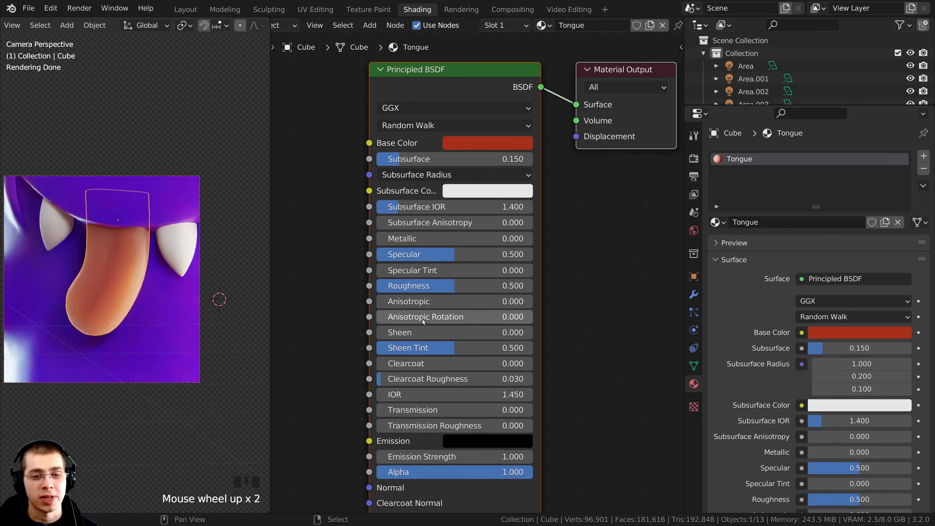
{"action": "left_click", "coordinate": [435, 286]}
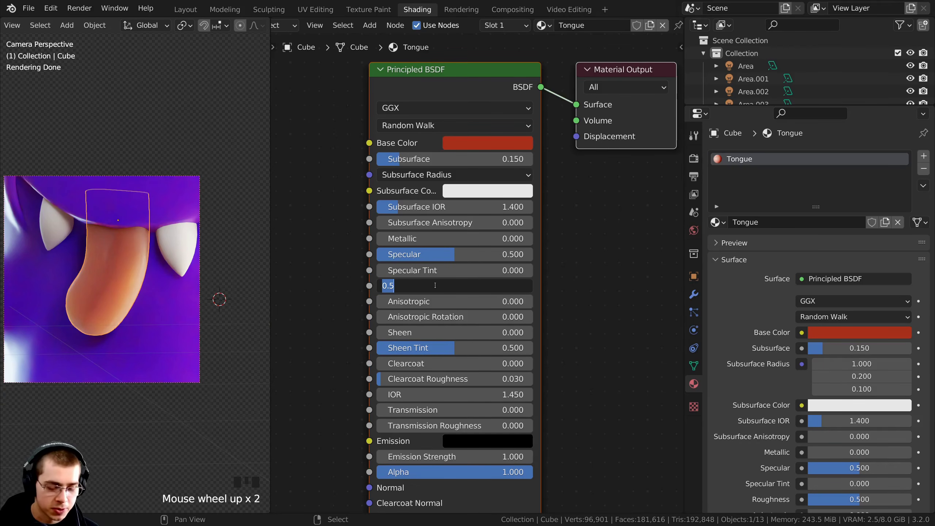
{"action": "type", "text": "."}
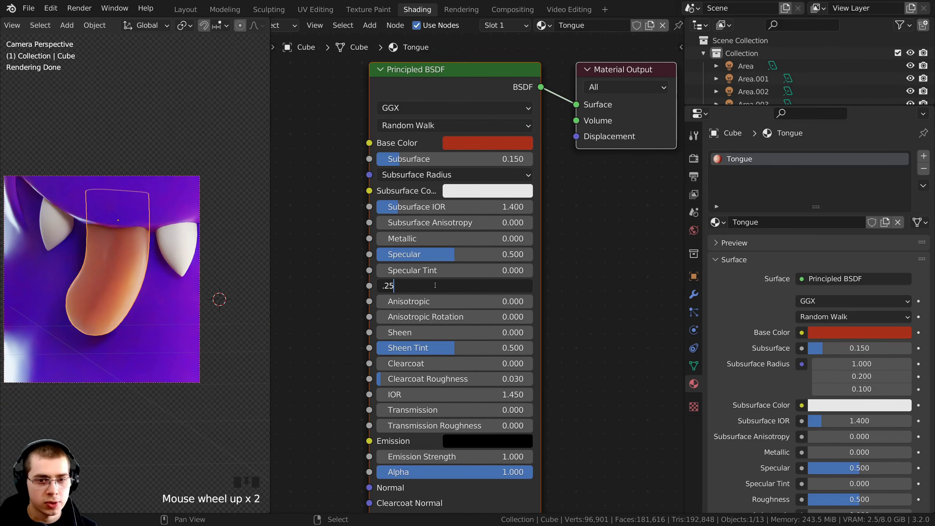
{"action": "type", "text": "25"}
{"action": "key", "text": "Return"}
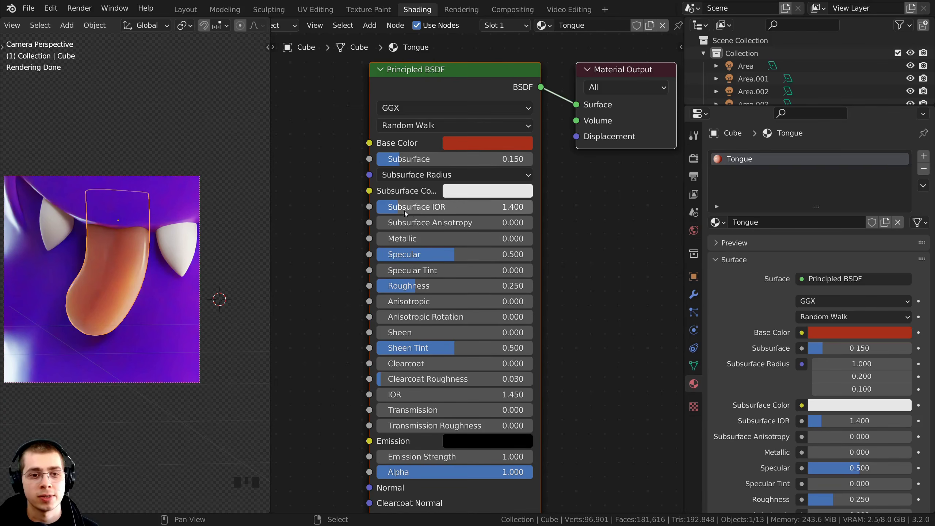
- Change the Tongue material's Subsurface Color to a darkened red and deselect the tongue
{"action": "middle_click_drag", "start_coordinate": [454, 192], "coordinate": [451, 199]}
{"action": "left_click", "coordinate": [452, 199]}
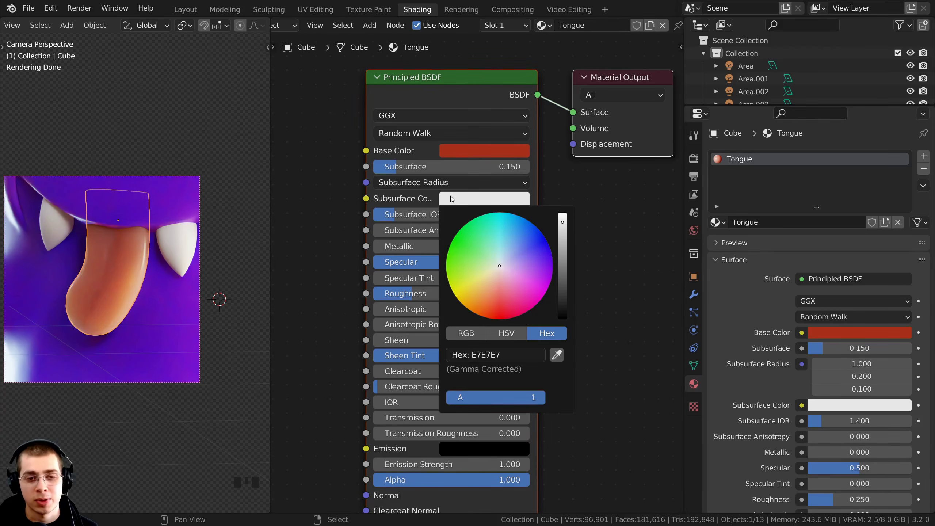
{"action": "left_click_drag", "start_coordinate": [499, 267], "coordinate": [497, 300]}
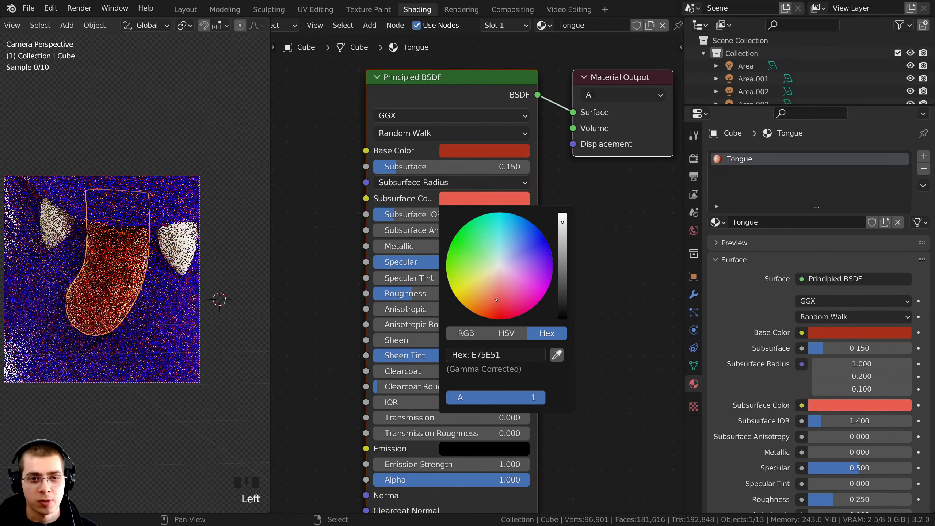
{"action": "mouse_move", "coordinate": [553, 243]}
{"action": "left_mouse_down"}
{"action": "mouse_move", "coordinate": [562, 235]}
{"action": "mouse_move", "coordinate": [562, 290]}
{"action": "mouse_move", "coordinate": [562, 243]}
{"action": "left_mouse_up"}
{"action": "key", "text": "a"}
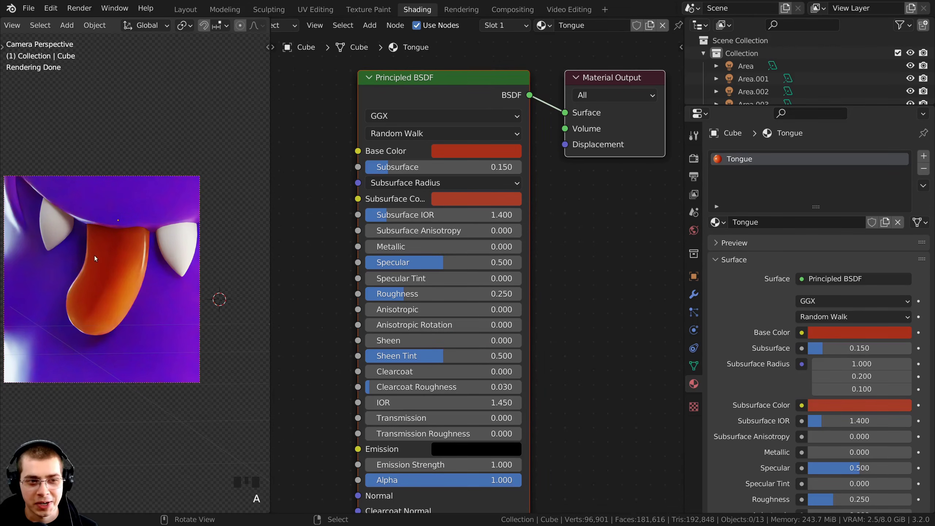
- Redraw the viewport render region so it covers the monster's whole mouth and all the teeth
{"action": "scroll", "coordinate": [160, 289], "scroll_direction": "down", "scroll_amount": 1}
{"action": "middle_click_drag", "start_coordinate": [191, 268], "coordinate": [158, 252], "text": "shift"}
{"action": "scroll", "coordinate": [158, 251], "scroll_direction": "down", "scroll_amount": 11}
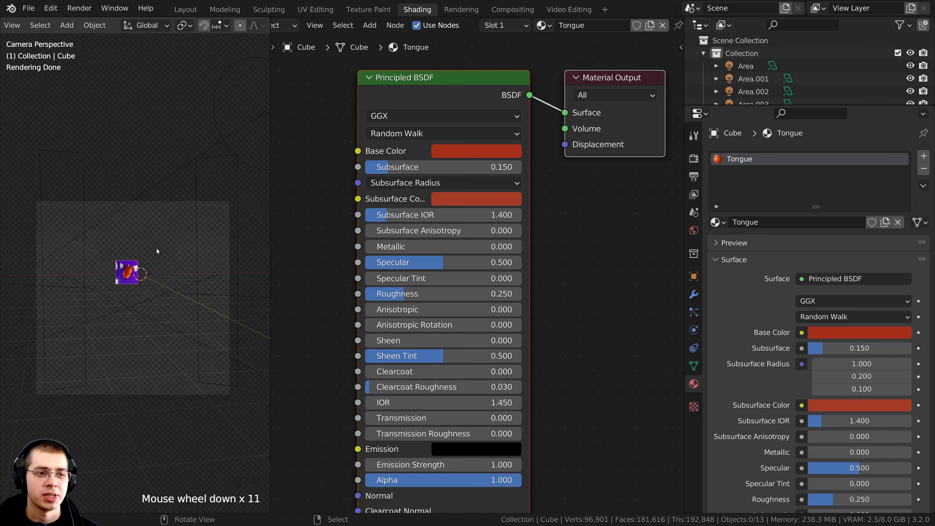
{"action": "scroll", "coordinate": [157, 251], "scroll_direction": "up", "scroll_amount": 1}
{"action": "key", "text": "ctrl+b"}
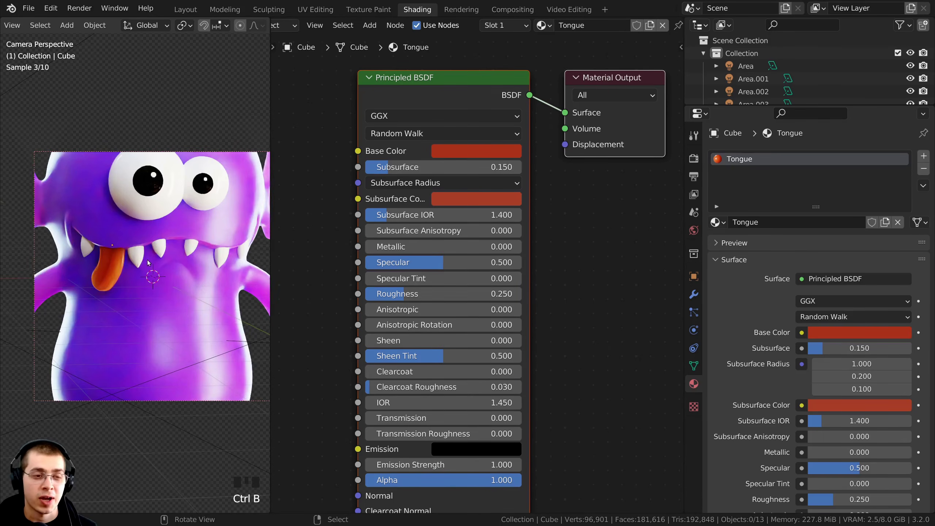
{"action": "key", "text": "ctrl+b"}
{"action": "left_click_drag", "start_coordinate": [49, 214], "coordinate": [270, 332]}
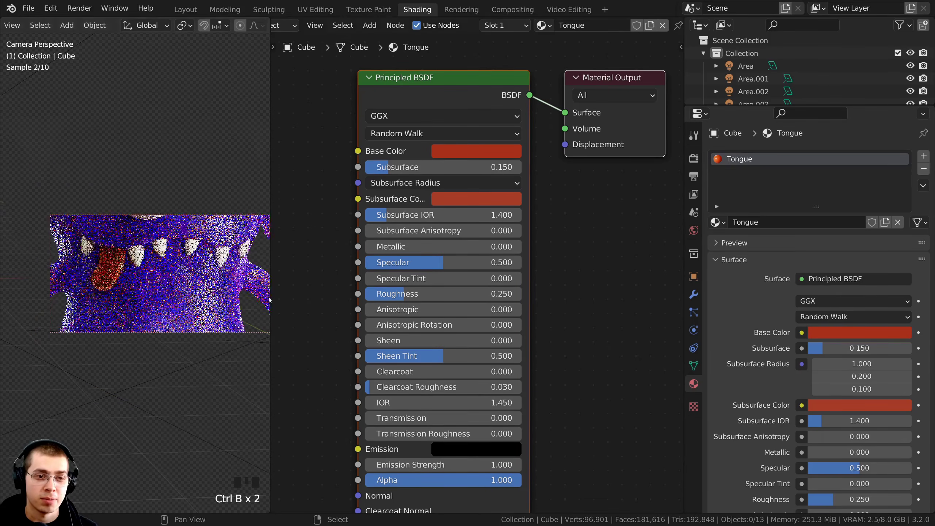
- Create a new material named Teeth on the monster's teeth
{"action": "right_click", "coordinate": [228, 262]}
{"action": "middle_click_drag", "start_coordinate": [185, 269], "coordinate": [175, 288], "text": "shift"}
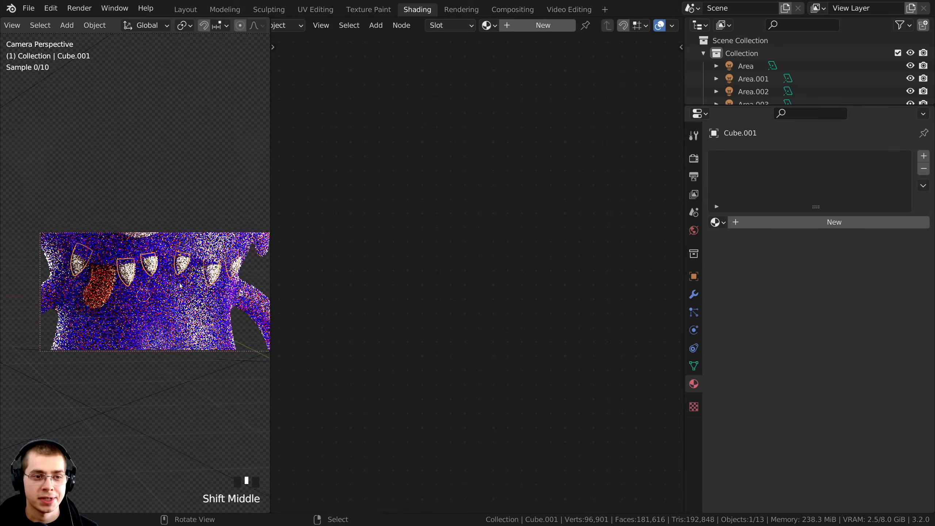
{"action": "left_click", "coordinate": [541, 26]}
{"action": "double_click", "coordinate": [572, 27]}
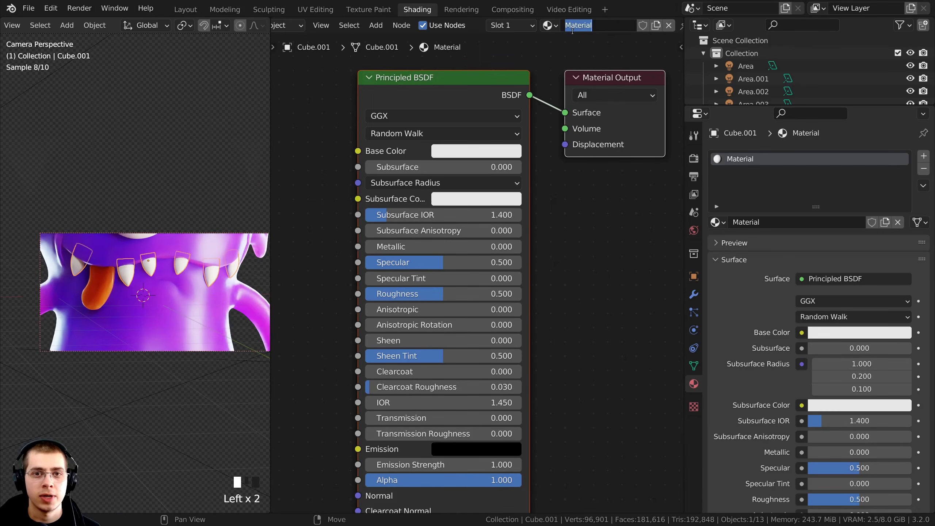
{"action": "type", "text": "Teeth"}
{"action": "key", "text": "Return"}
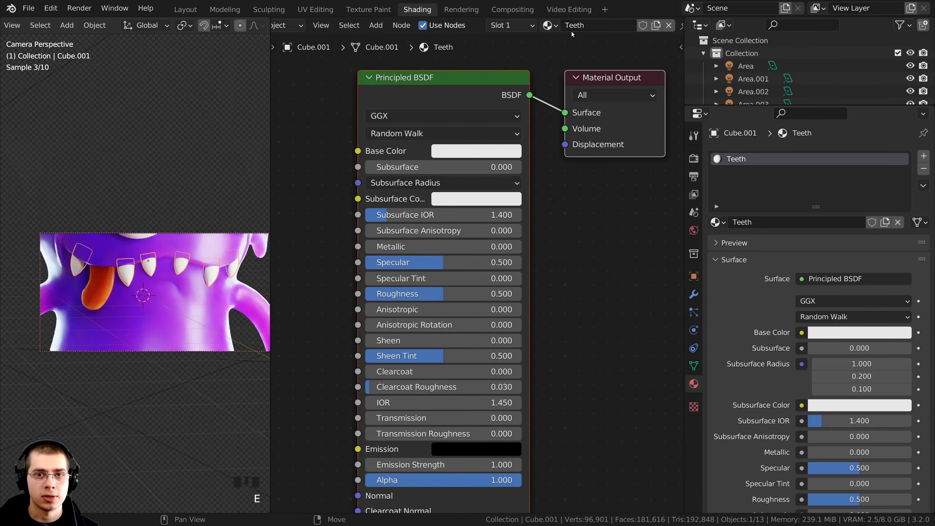
- Set the Teeth material's Roughness to 0.35
{"action": "scroll", "coordinate": [443, 286], "scroll_direction": "up", "scroll_amount": 1}
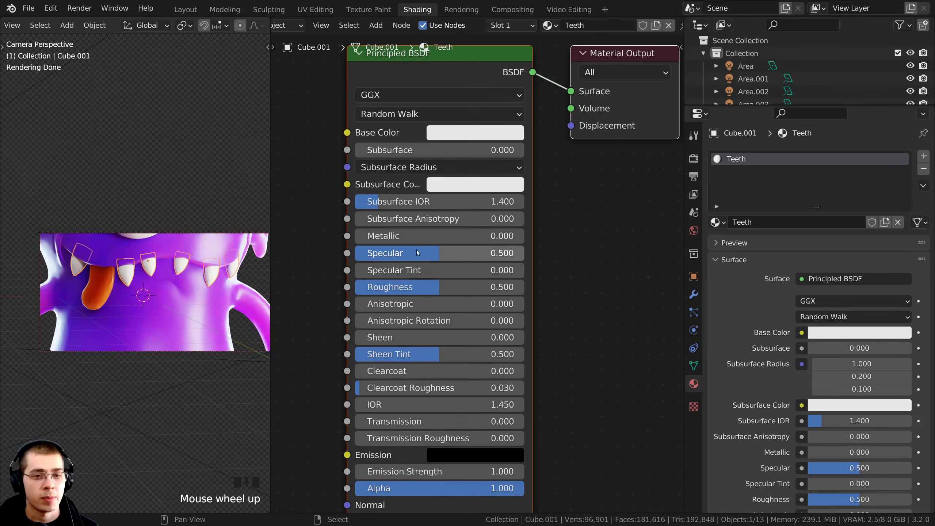
{"action": "left_click", "coordinate": [443, 287]}
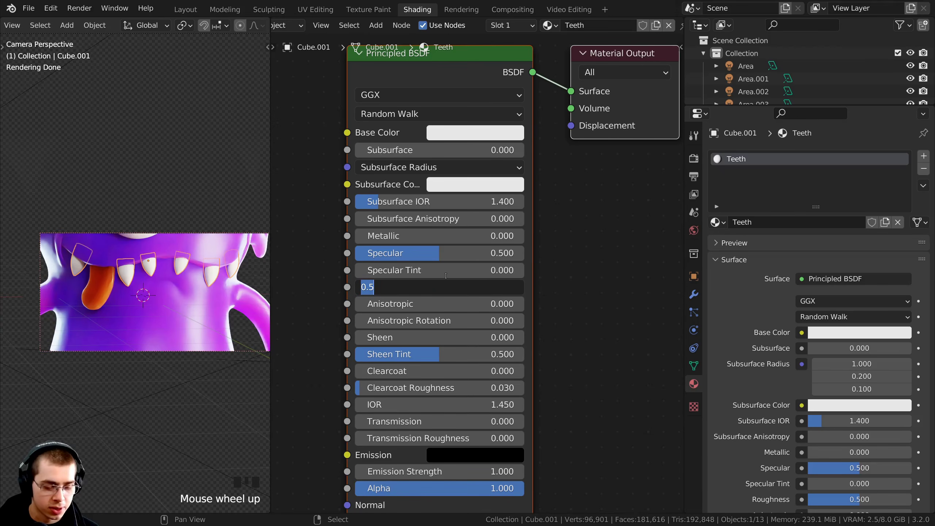
{"action": "type", "text": ".35"}
{"action": "left_click", "coordinate": [446, 276]}
{"action": "scroll", "coordinate": [386, 306], "scroll_direction": "up", "scroll_amount": 1}
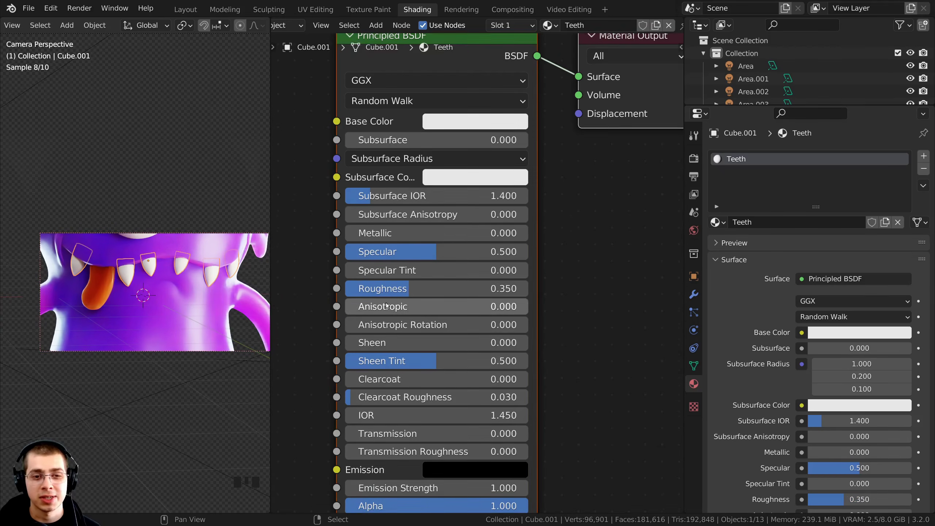
{"action": "left_click", "coordinate": [407, 291]}
{"action": "left_click", "coordinate": [634, 282]}
{"action": "middle_click_drag", "start_coordinate": [482, 269], "coordinate": [483, 281]}
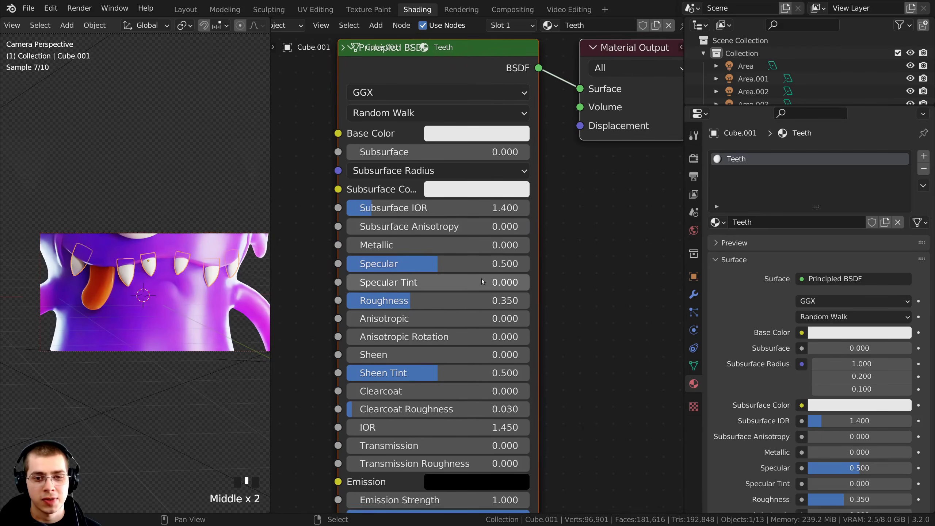
- Set the Teeth material's Base Color to a warm cream, hex E7CFA7
{"action": "middle_click_drag", "start_coordinate": [555, 196], "coordinate": [560, 234]}
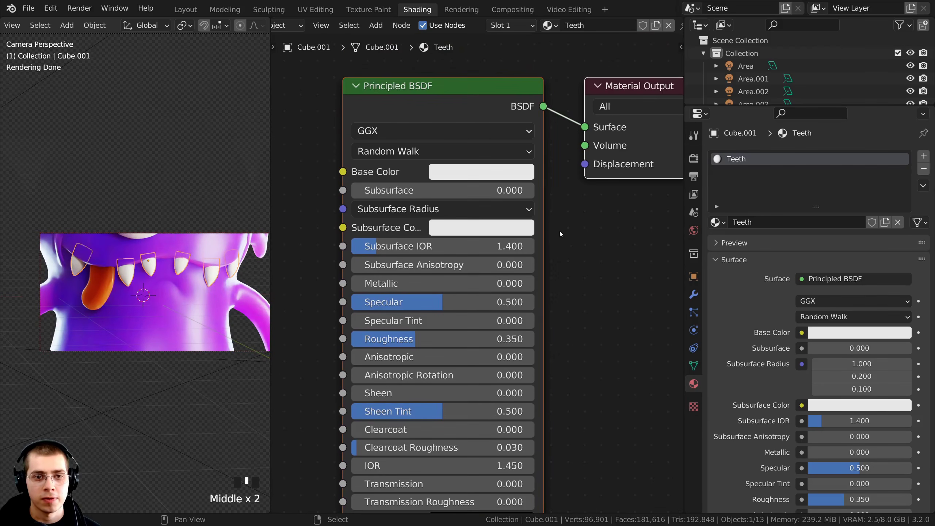
{"action": "left_click", "coordinate": [483, 175]}
{"action": "left_click_drag", "start_coordinate": [497, 251], "coordinate": [488, 264]}
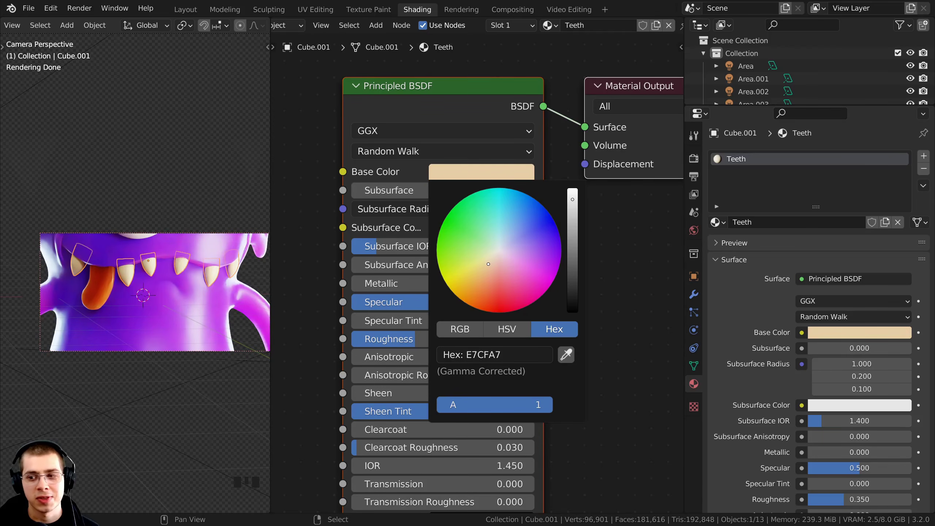
- Set the Teeth material's Roughness to 0.2 and leave all objects deselected
{"action": "left_click", "coordinate": [410, 339]}
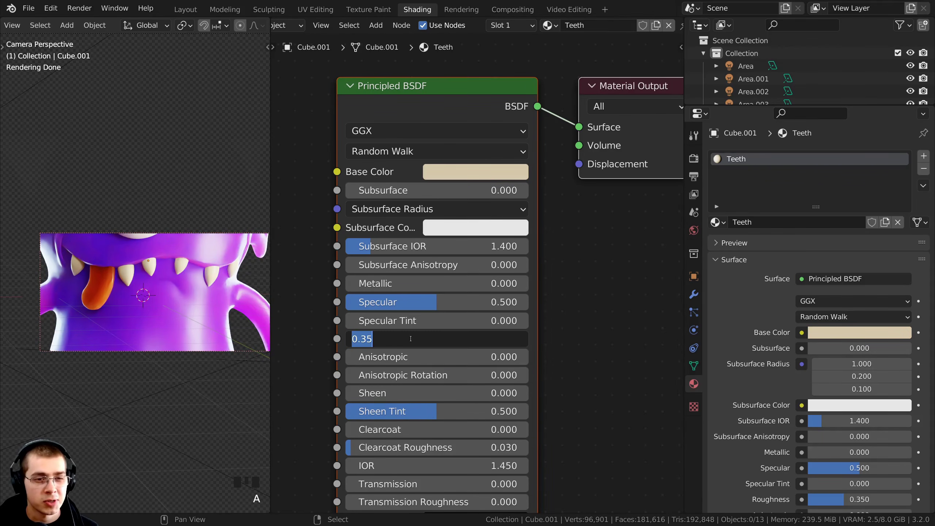
{"action": "type", "text": ".2"}
{"action": "key", "text": "Return"}
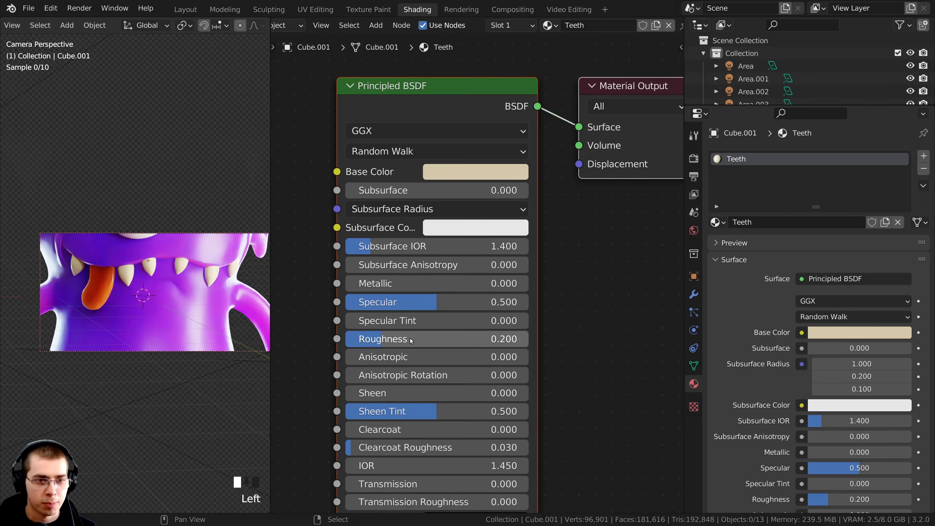
{"action": "key", "text": "a"}
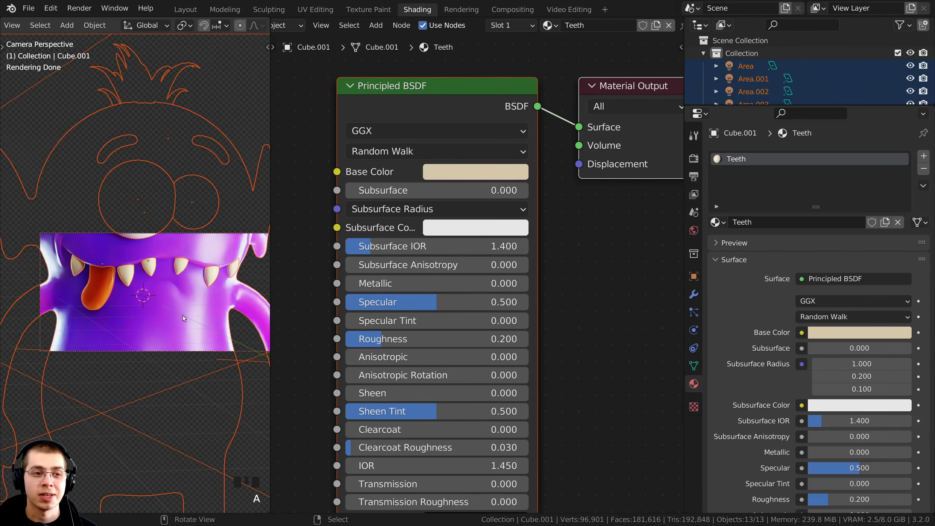
{"action": "key", "text": "a"}
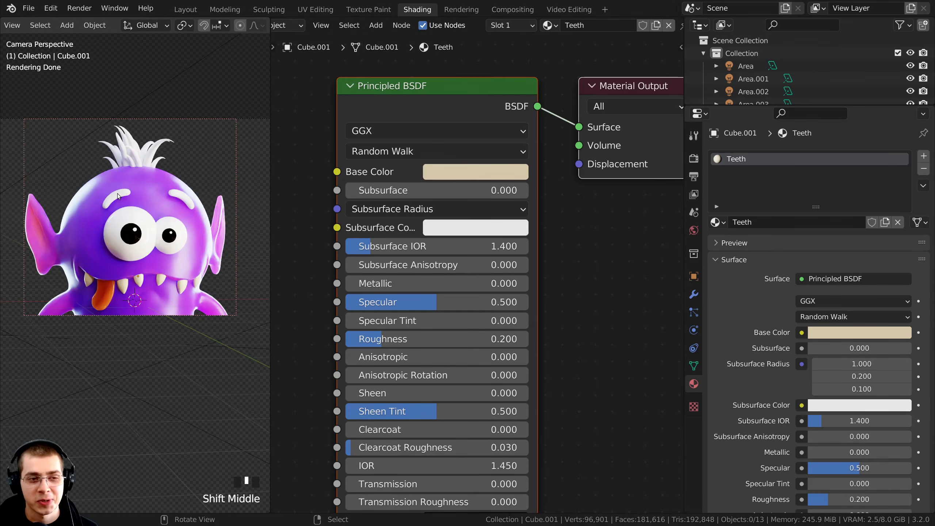
- Create a new material named Eyes Brows on the monster's eyebrows
{"action": "right_click", "coordinate": [118, 195]}
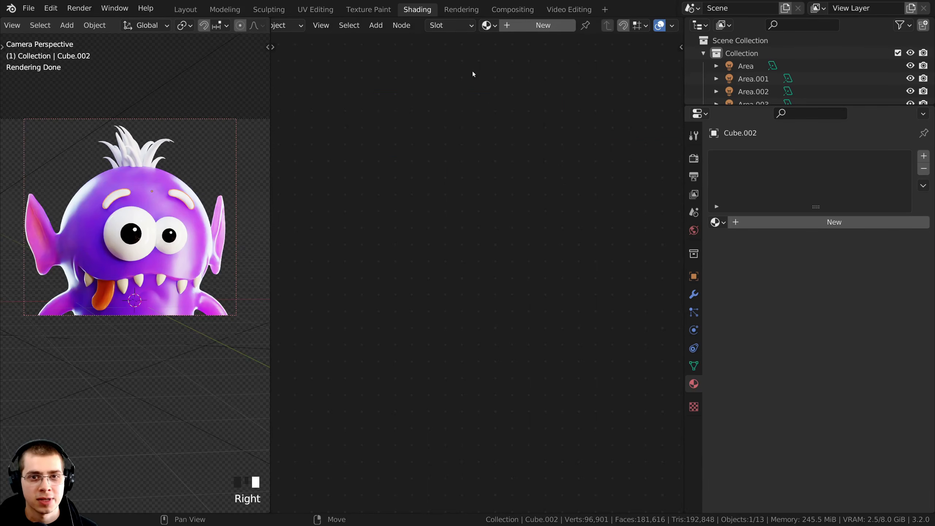
{"action": "left_click", "coordinate": [522, 30]}
{"action": "double_click", "coordinate": [588, 26]}
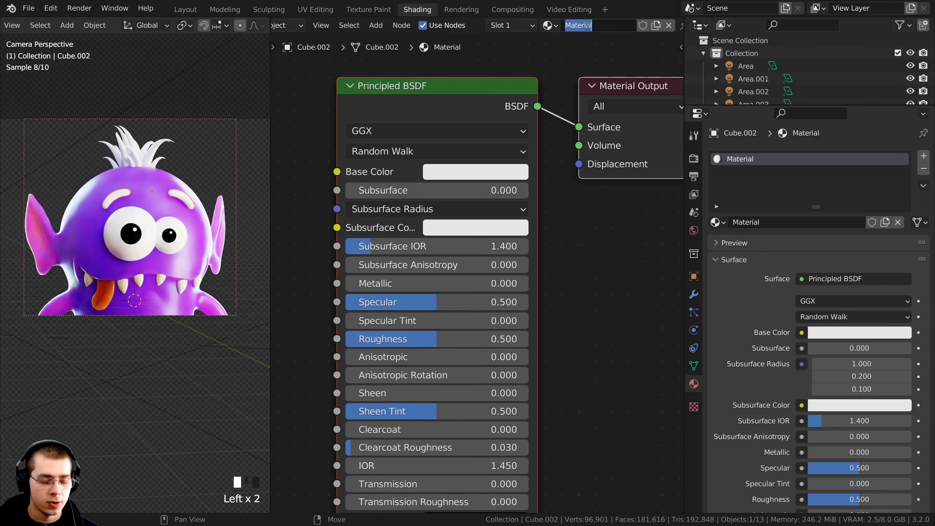
{"action": "type", "text": "Eyes Brows"}
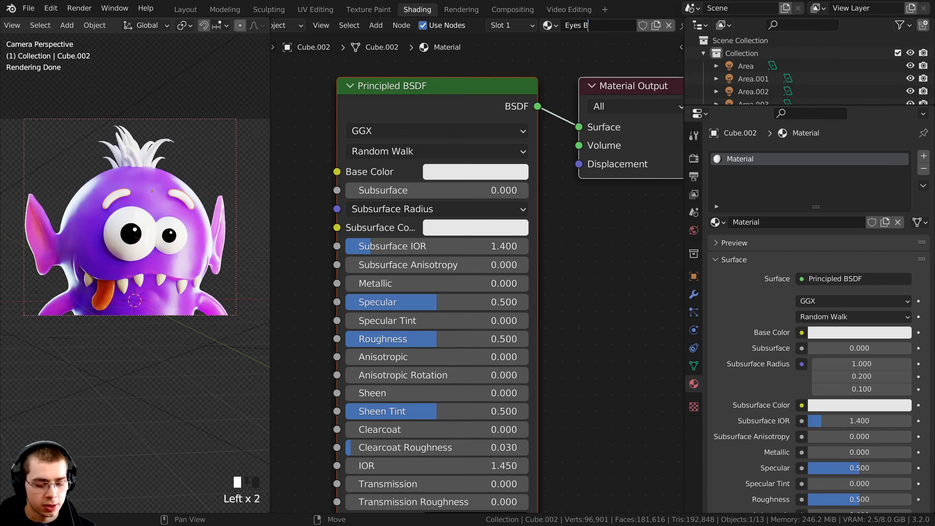
{"action": "key", "text": "Return"}
- Give the Eyes Brows material a black Base Color and a Roughness of 0.4, then deselect the eyebrows
{"action": "scroll", "coordinate": [468, 192], "scroll_direction": "down", "scroll_amount": 1}
{"action": "left_click", "coordinate": [461, 182]}
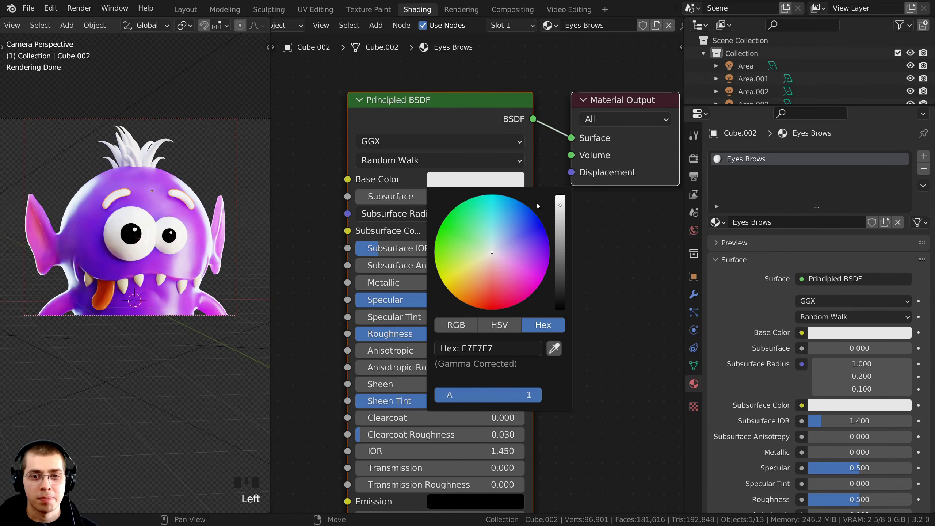
{"action": "left_click_drag", "start_coordinate": [560, 205], "coordinate": [561, 313]}
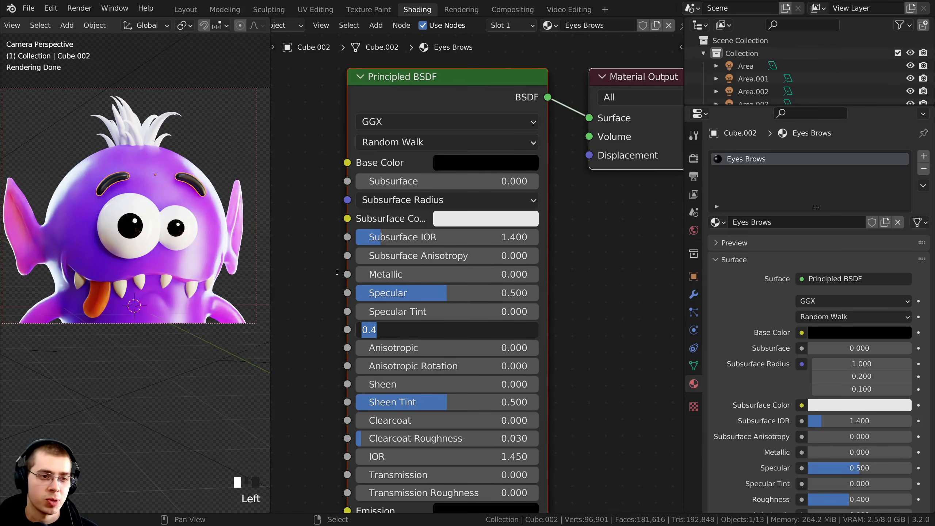
{"action": "key", "text": "Return"}
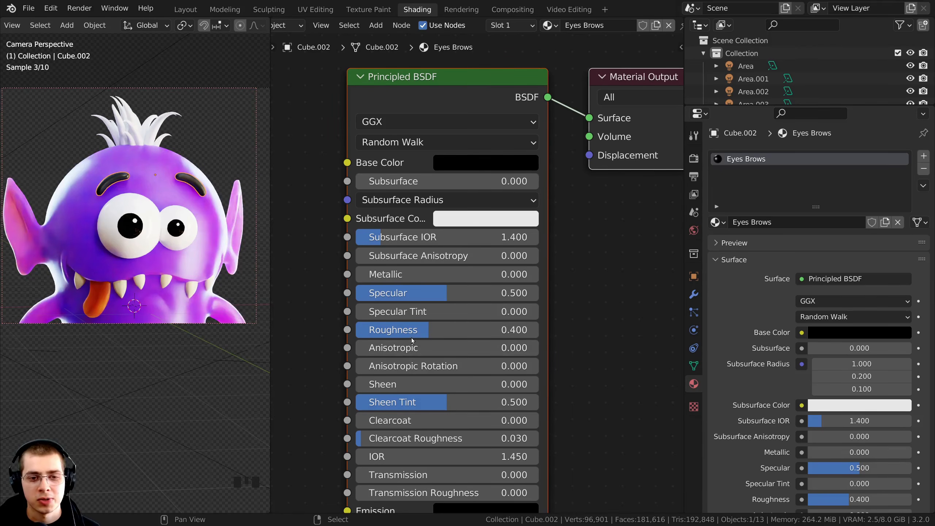
{"action": "key", "text": "alt+a"}
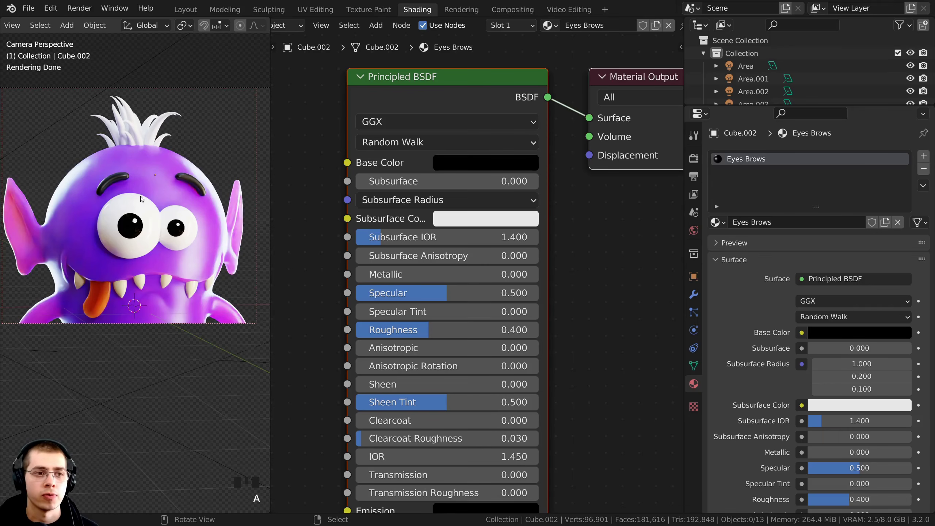
- Create a new material named Hair on the tuft of hair on the monster's head
{"action": "right_click", "coordinate": [131, 124]}
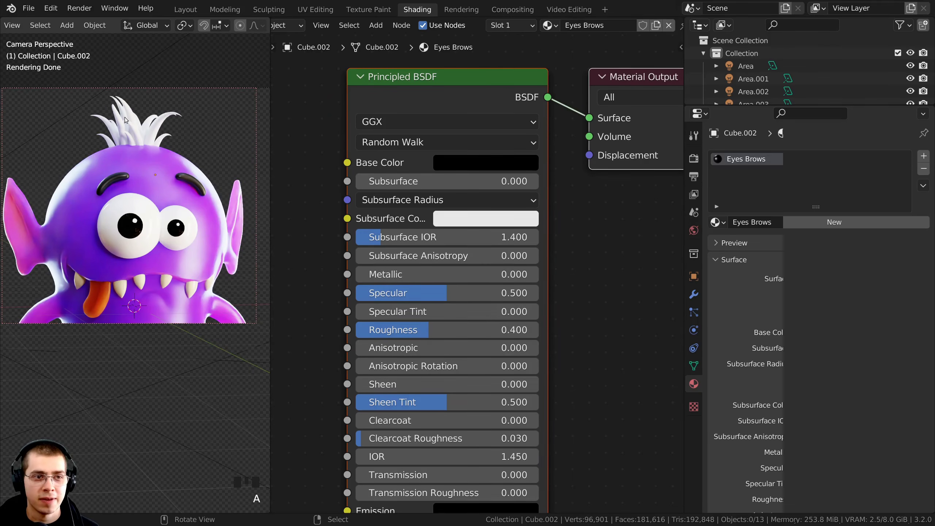
{"action": "left_click", "coordinate": [524, 25]}
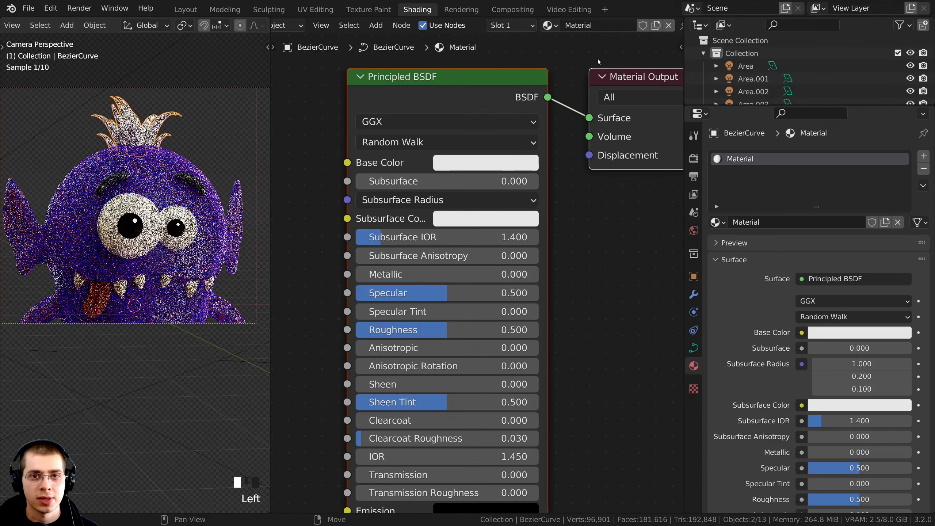
{"action": "double_click", "coordinate": [587, 26]}
{"action": "type", "text": "Hi"}
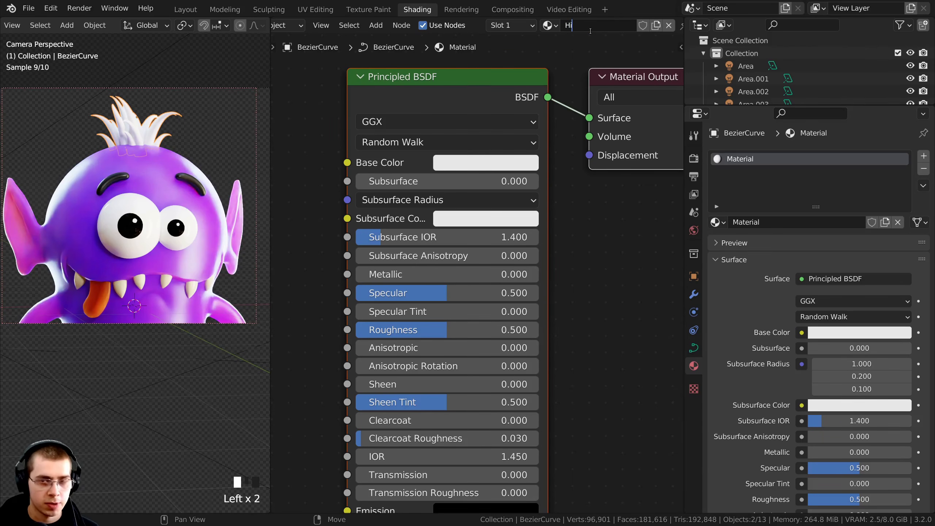
{"action": "type", "text": "arair"}
{"action": "key", "text": "Return"}
- Set the Hair material's Base Color to a saturated blue and its Roughness to 0.4
{"action": "scroll", "coordinate": [490, 358], "scroll_direction": "down", "scroll_amount": 2}
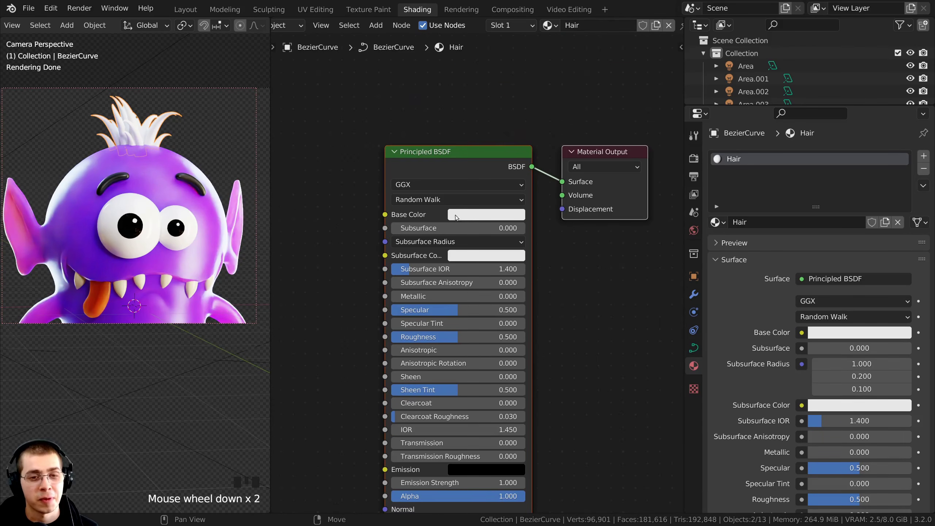
{"action": "left_click", "coordinate": [461, 217]}
{"action": "mouse_move", "coordinate": [501, 88]}
{"action": "left_mouse_down"}
{"action": "mouse_move", "coordinate": [524, 46]}
{"action": "mouse_move", "coordinate": [552, 38]}
{"action": "mouse_move", "coordinate": [529, 49]}
{"action": "left_mouse_up"}
{"action": "scroll", "coordinate": [472, 156], "scroll_direction": "up", "scroll_amount": 2}
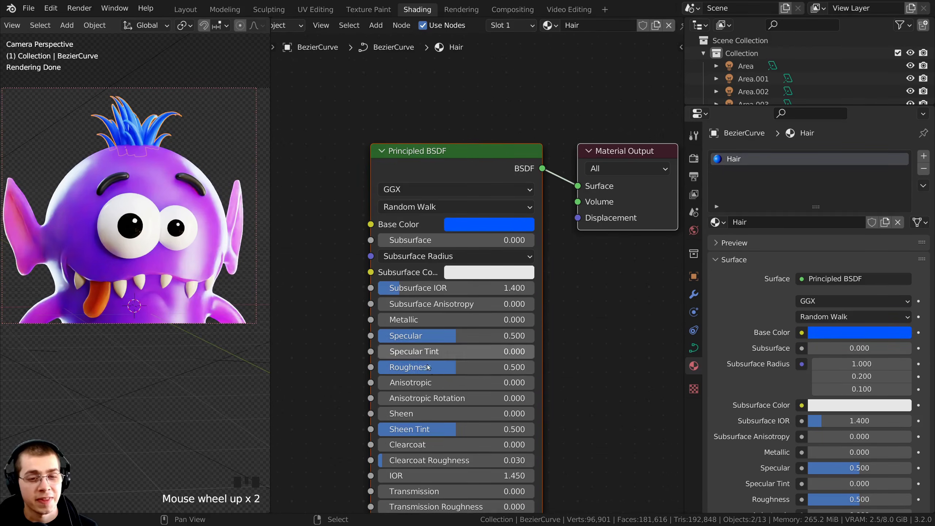
{"action": "double_click", "coordinate": [430, 367]}
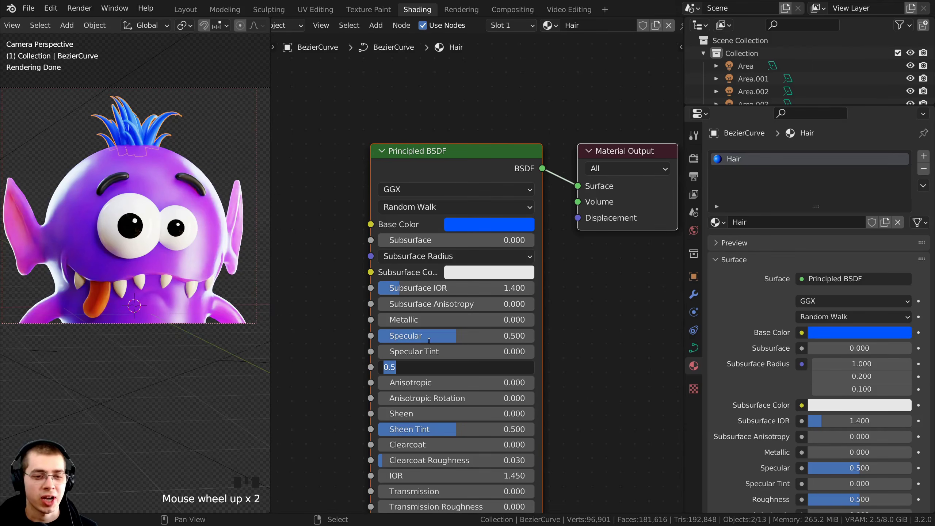
{"action": "type", "text": ".4"}
{"action": "key", "text": "Return"}
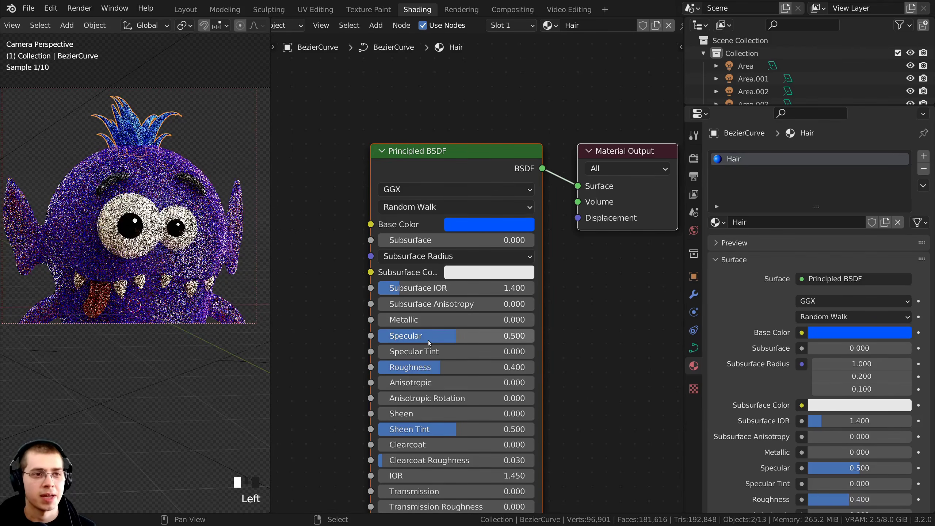
- Fine-tune the blue Base Color of the Hair material and leave all objects deselected
{"action": "left_click", "coordinate": [505, 224]}
{"action": "left_click_drag", "start_coordinate": [550, 85], "coordinate": [534, 30]}
{"action": "scroll", "coordinate": [180, 184], "scroll_direction": "up", "scroll_amount": 2}
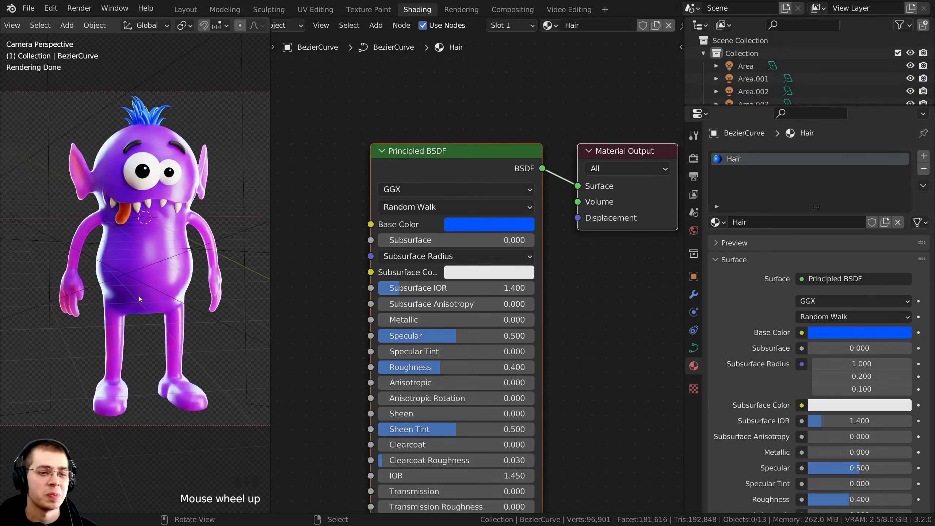
{"action": "key", "text": "a"}
{"action": "key", "text": "a"}
{"action": "key", "text": "a"}
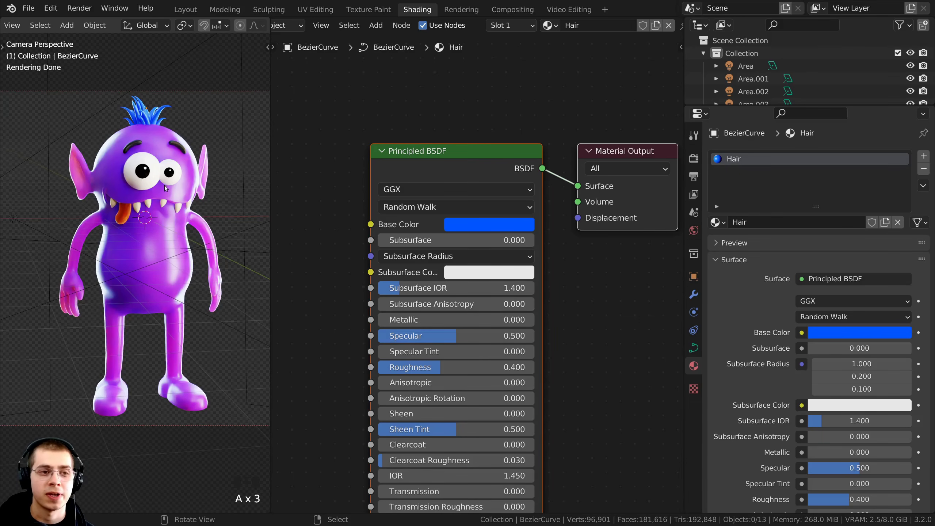
- Add a mesh plane to the scene in the Layout workspace
{"action": "left_click", "coordinate": [182, 14]}
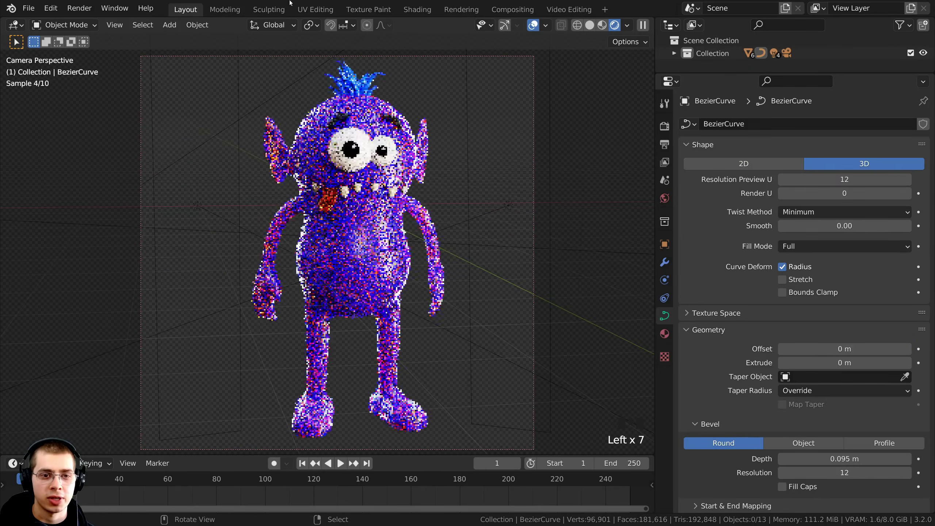
{"action": "scroll", "coordinate": [312, 134], "scroll_direction": "down", "scroll_amount": 3}
{"action": "key", "text": "shift+a"}
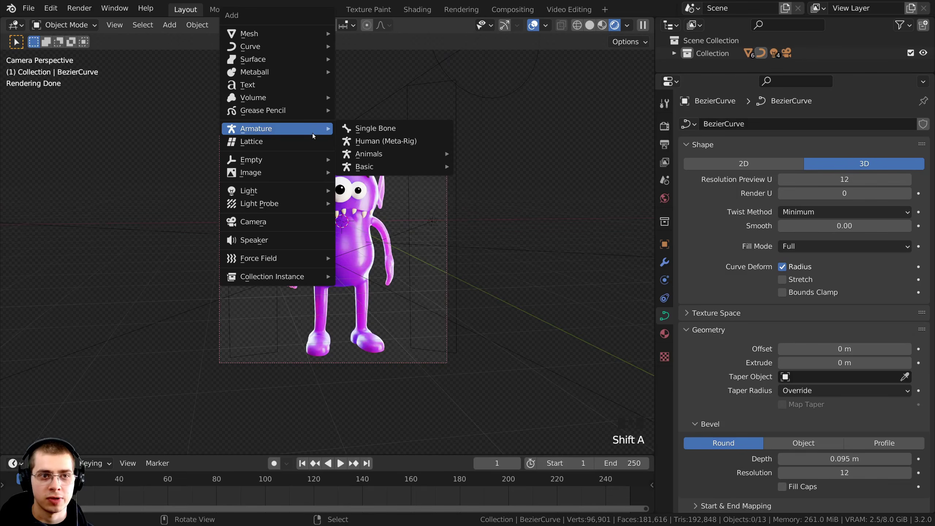
{"action": "mouse_move", "coordinate": [292, 33]}
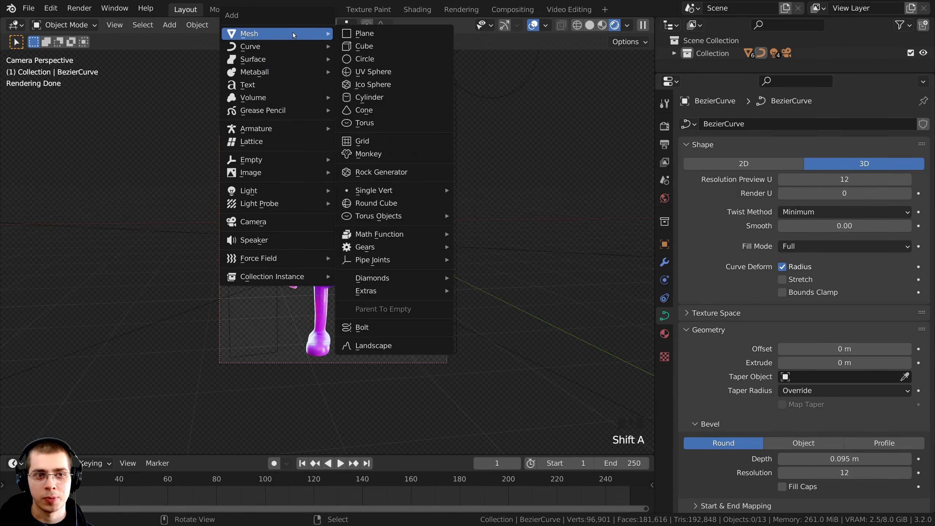
{"action": "left_click", "coordinate": [377, 34]}
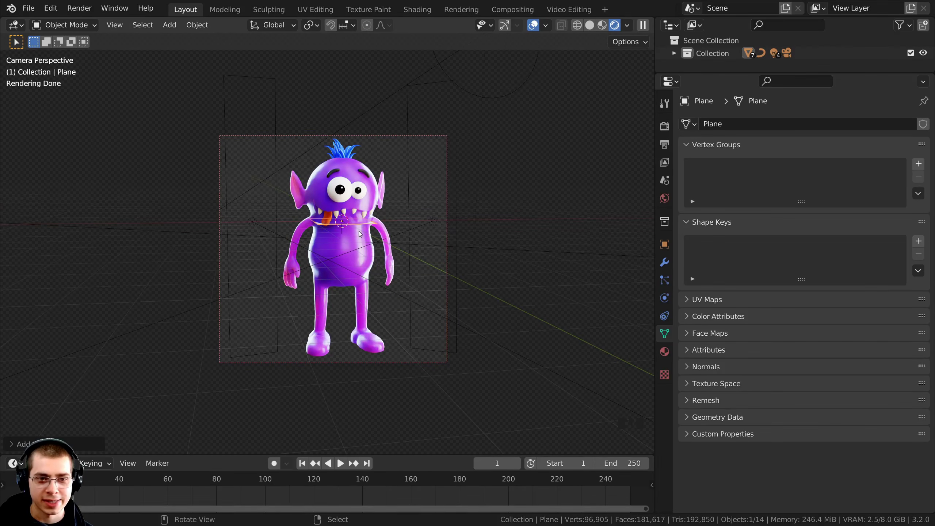
- Scale the plane up into a wide floor and lower it along the Z axis to the monster's feet
{"action": "key", "text": "s"}
{"action": "left_click", "coordinate": [445, 247]}
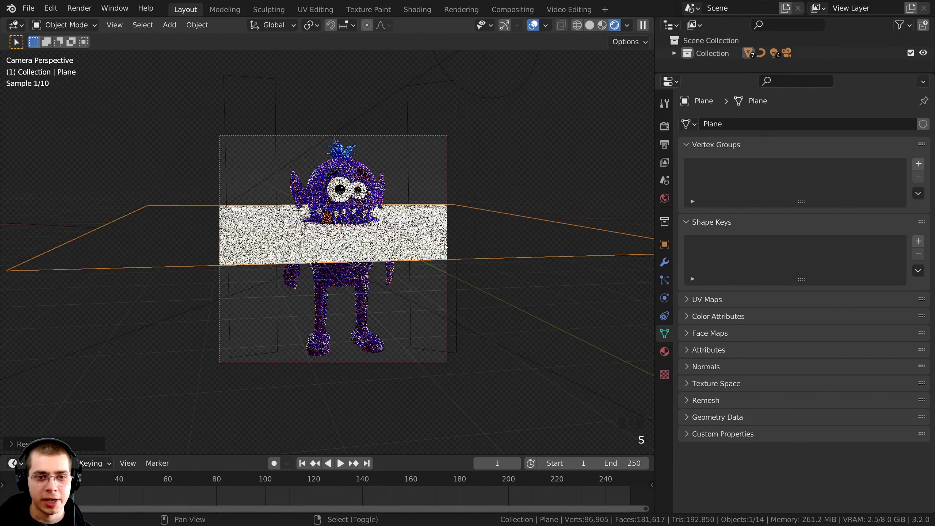
{"action": "scroll", "coordinate": [446, 246], "scroll_direction": "up", "scroll_amount": 2}
{"action": "key", "text": "g"}
{"action": "key", "text": "z"}
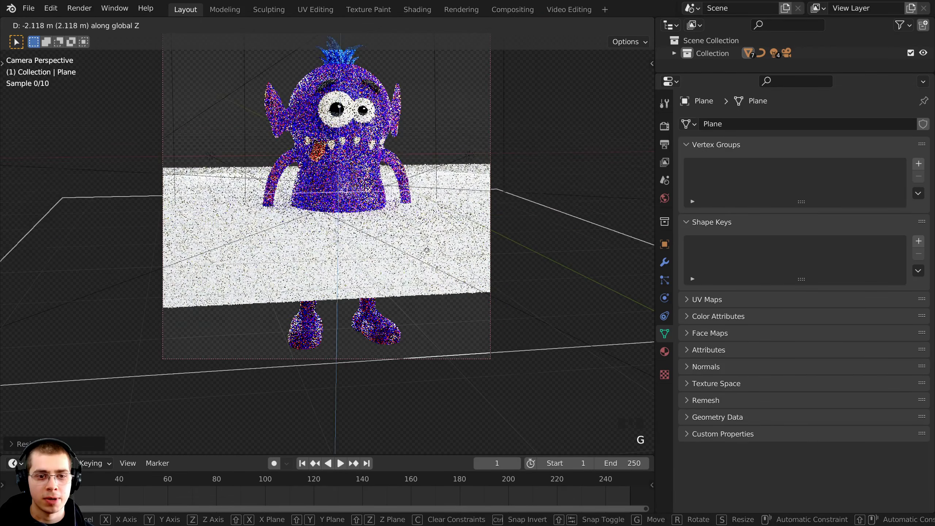
{"action": "left_click", "coordinate": [417, 323]}
- Switch to Solid shading and, viewed from below, raise the floor about 0.02 m along Z against the monster's soles
{"action": "key", "text": "z"}
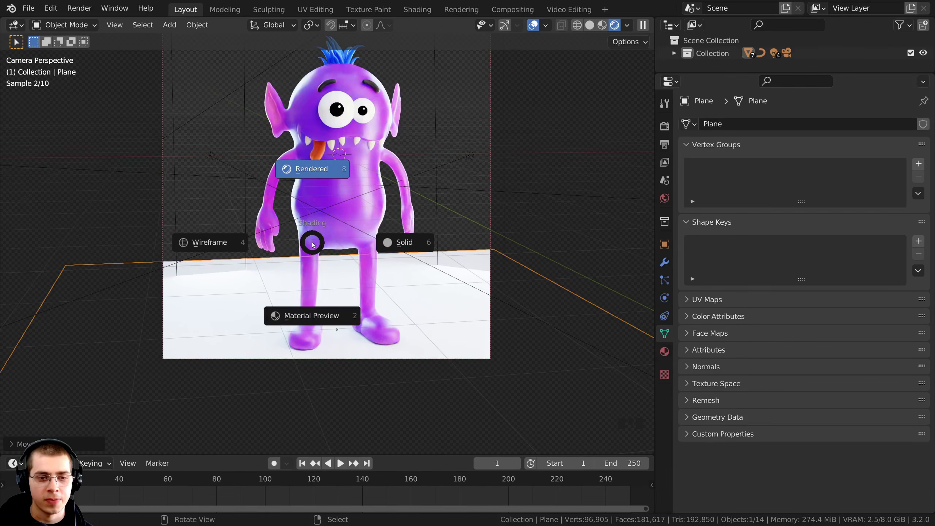
{"action": "left_click", "coordinate": [387, 243]}
{"action": "mouse_move", "coordinate": [387, 244]}
{"action": "middle_mouse_down"}
{"action": "mouse_move", "coordinate": [375, 214]}
{"action": "mouse_move", "coordinate": [381, 229]}
{"action": "middle_mouse_up"}
{"action": "scroll", "coordinate": [375, 214], "scroll_direction": "up", "scroll_amount": 2}
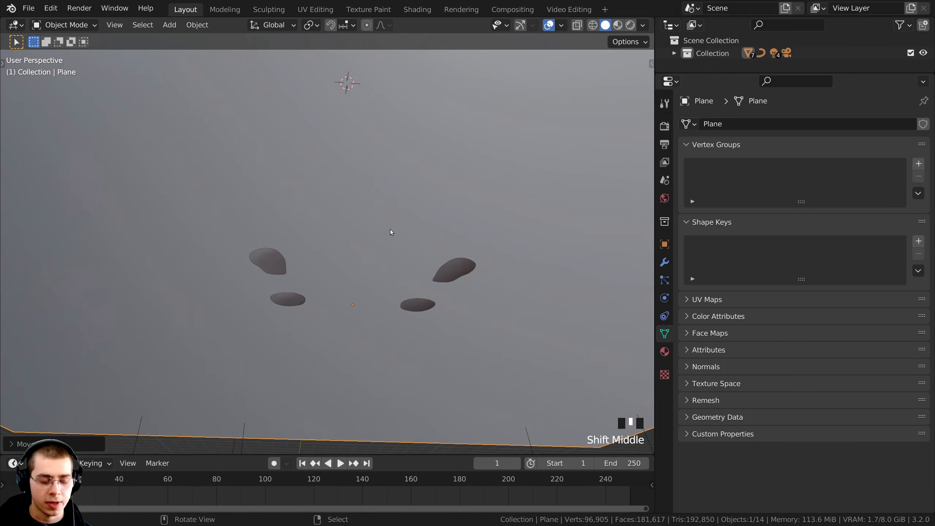
{"action": "key", "text": "g"}
{"action": "key", "text": "z"}
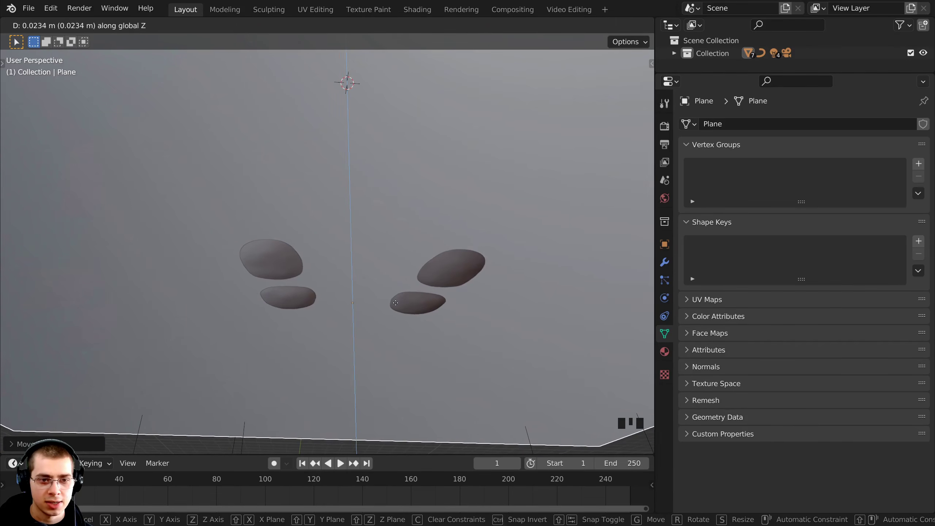
{"action": "left_click", "coordinate": [396, 305]}
- Scale the floor plane up further and return to the camera view
{"action": "scroll", "coordinate": [390, 275], "scroll_direction": "down", "scroll_amount": 4}
{"action": "middle_click_drag", "start_coordinate": [376, 254], "coordinate": [389, 287]}
{"action": "right_click", "coordinate": [393, 306]}
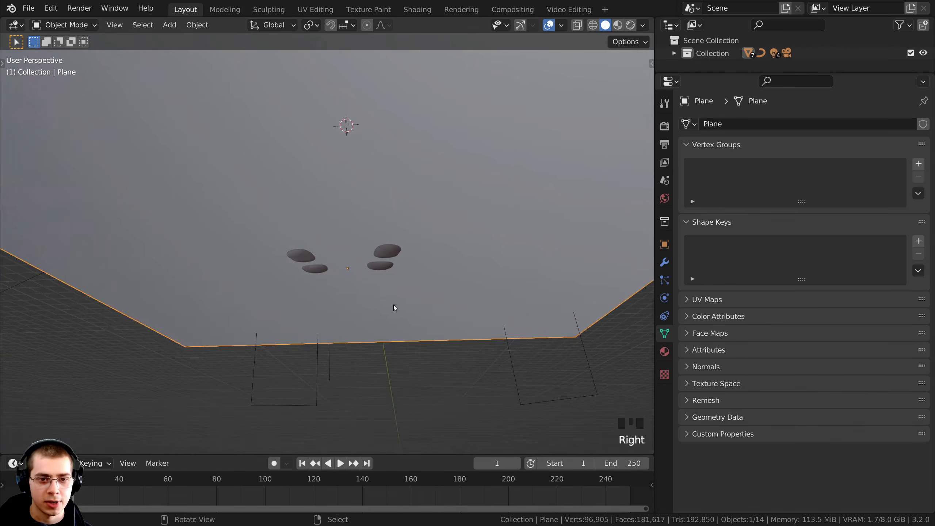
{"action": "scroll", "coordinate": [405, 302], "scroll_direction": "down", "scroll_amount": 6}
{"action": "key", "text": "s"}
{"action": "left_click", "coordinate": [462, 286]}
{"action": "key", "text": "KP_0"}
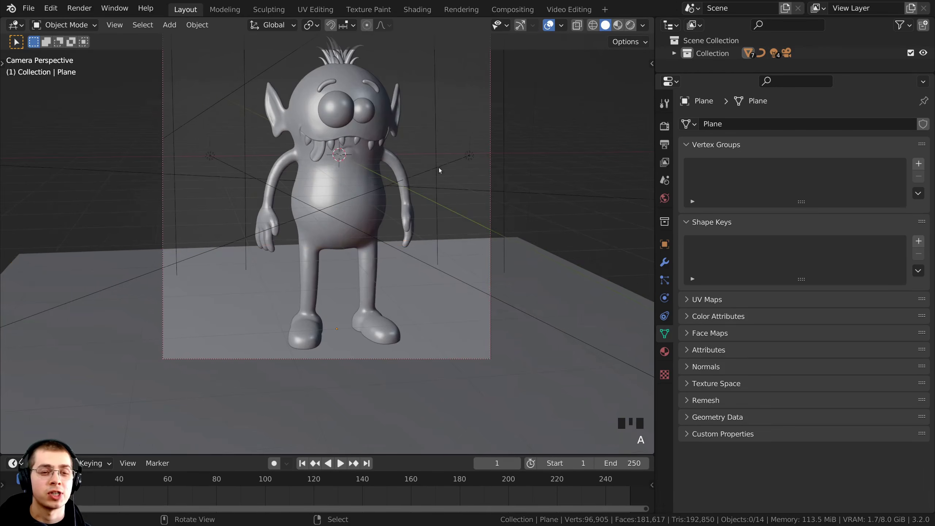
{"action": "scroll", "coordinate": [458, 224], "scroll_direction": "down", "scroll_amount": 1}
{"action": "scroll", "coordinate": [460, 270], "scroll_direction": "up", "scroll_amount": 1}
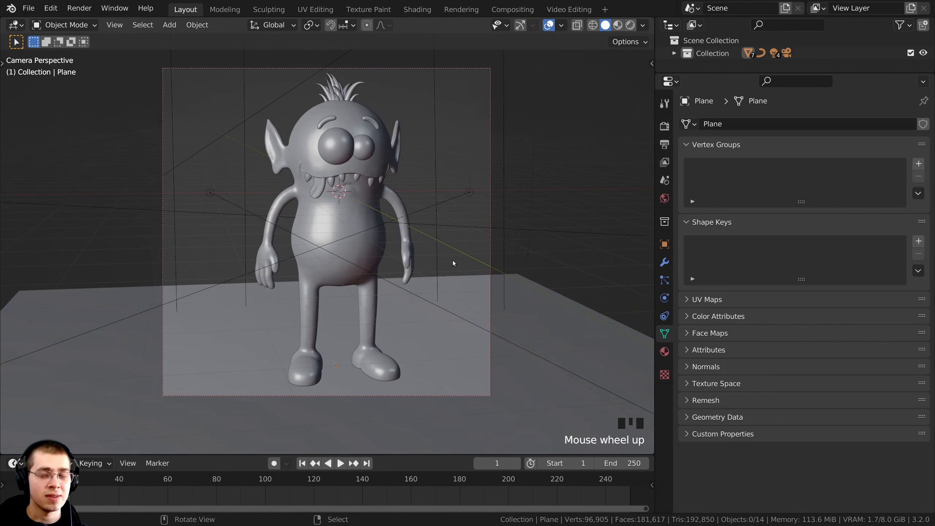
- Select the floor plane and switch the viewport to Rendered shading in the camera view
{"action": "right_click", "coordinate": [494, 367]}
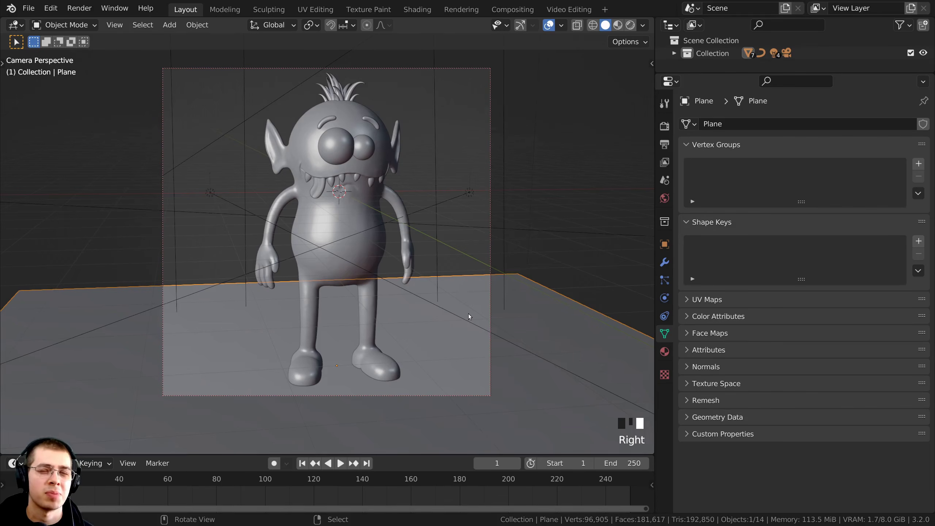
{"action": "key", "text": "g"}
{"action": "right_click", "coordinate": [458, 351]}
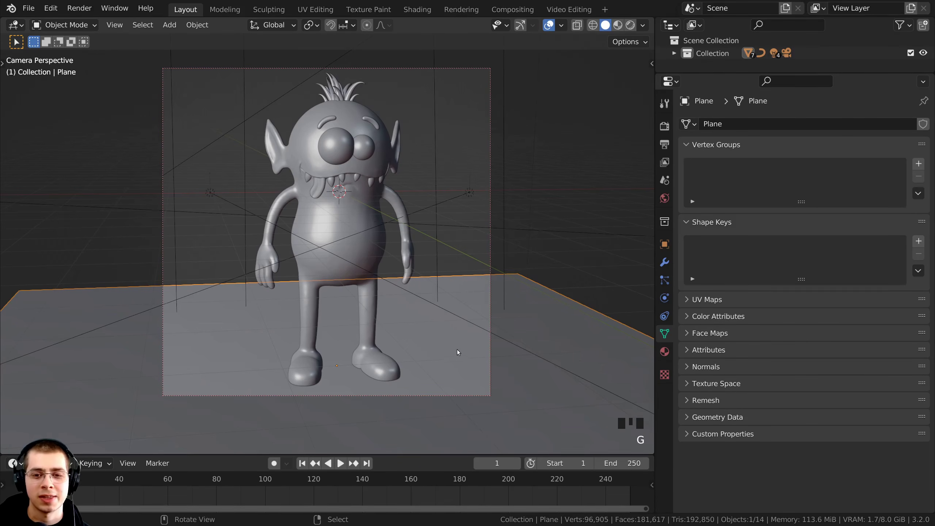
{"action": "key", "text": "z"}
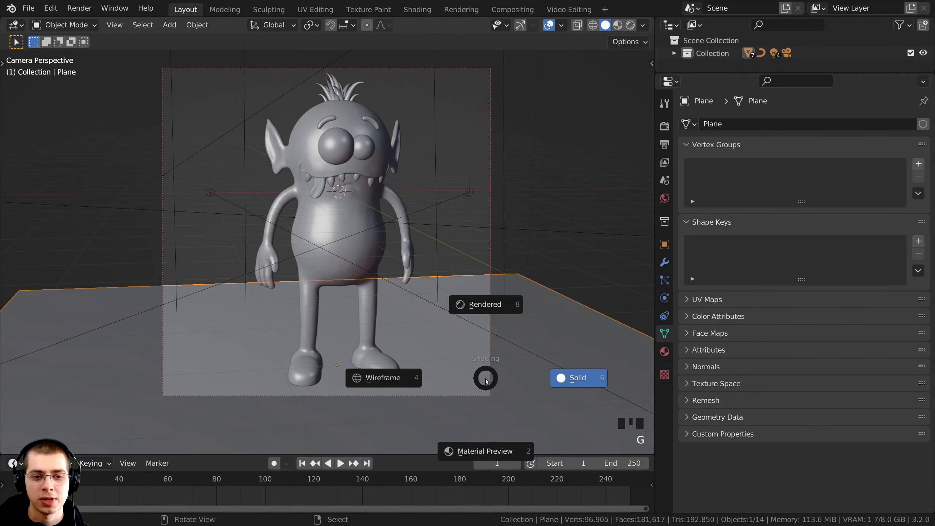
{"action": "left_click", "coordinate": [504, 282]}
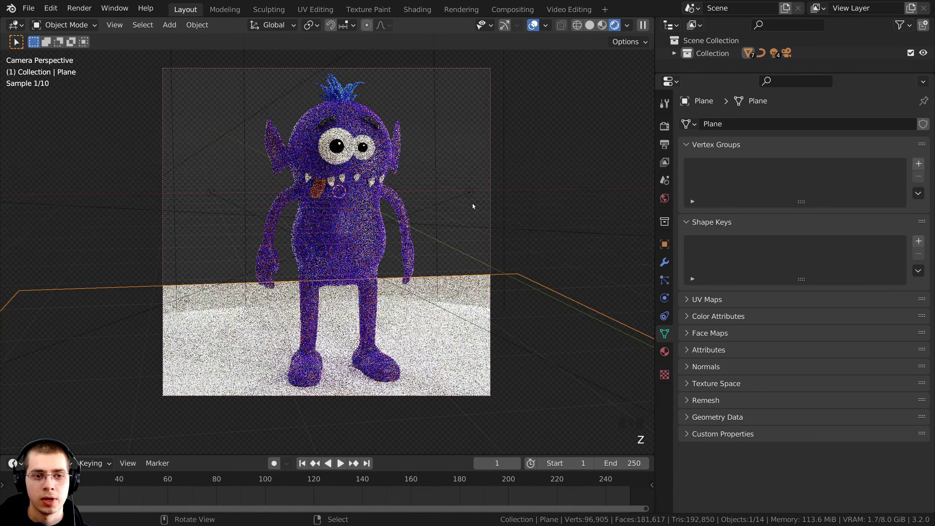
{"action": "scroll", "coordinate": [479, 210], "scroll_direction": "down", "scroll_amount": 3}
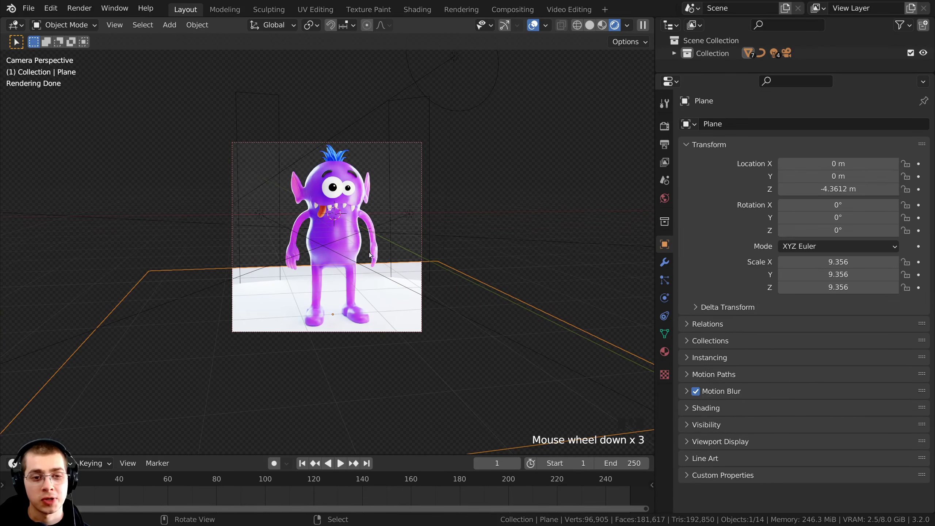
- Turn the floor plane into a Shadow Catcher through its object visibility settings
{"action": "key", "text": "g"}
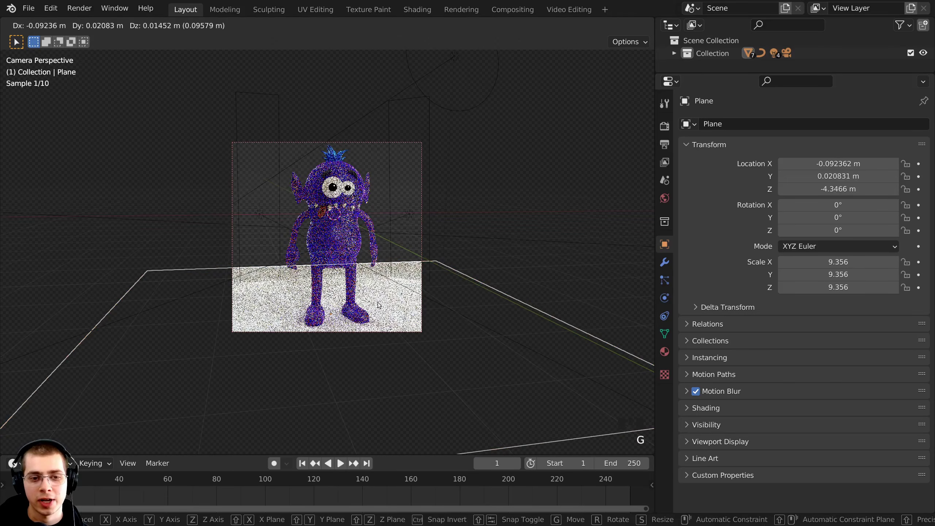
{"action": "key", "text": "Escape"}
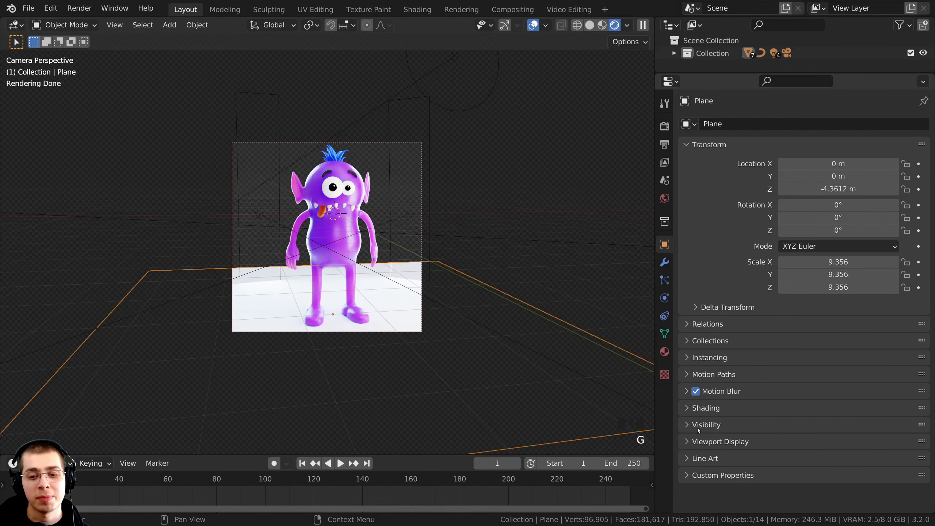
{"action": "left_click", "coordinate": [684, 425]}
{"action": "scroll", "coordinate": [697, 369], "scroll_direction": "down", "scroll_amount": 5}
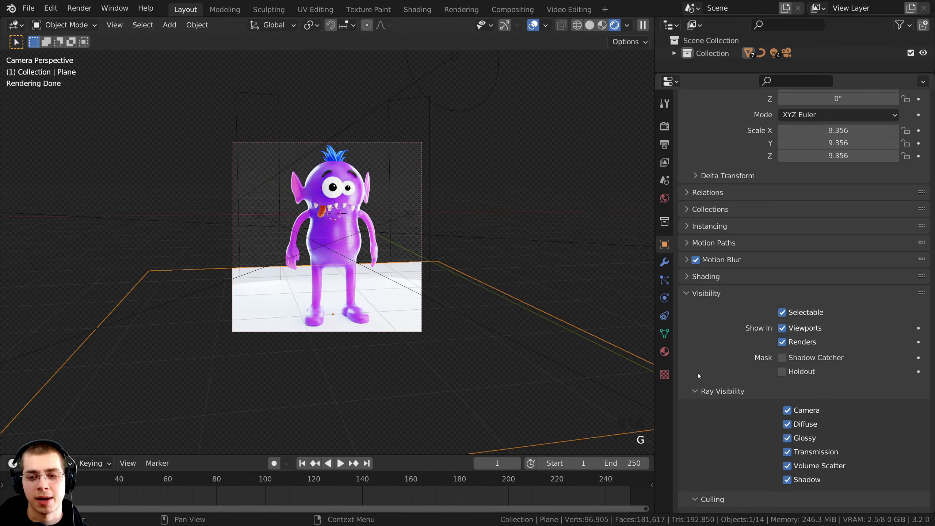
{"action": "left_click", "coordinate": [782, 357]}
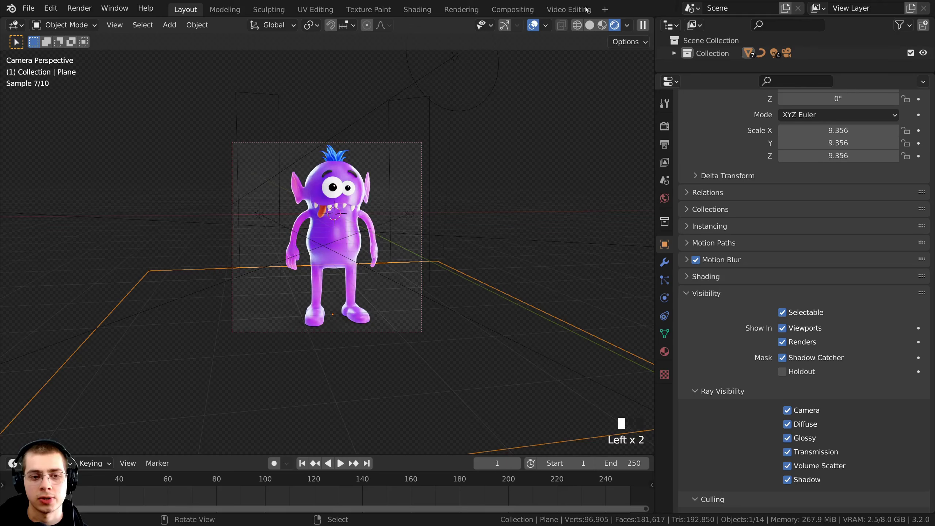
- Deselect everything and examine the shadow the monster casts around its feet, up close and in the full view
{"action": "key", "text": "a"}
{"action": "key", "text": "a"}
{"action": "key", "text": "a"}
{"action": "key", "text": "a"}
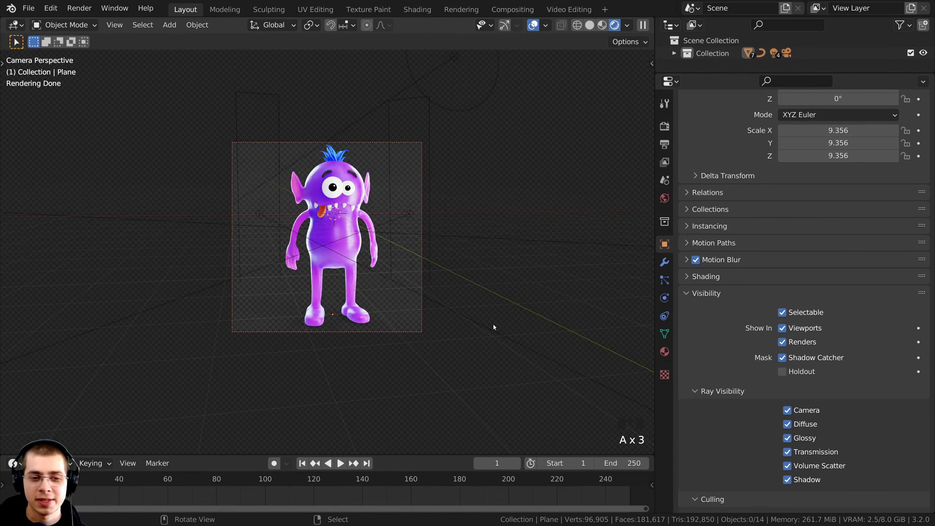
{"action": "right_click", "coordinate": [528, 306]}
{"action": "key", "text": "a"}
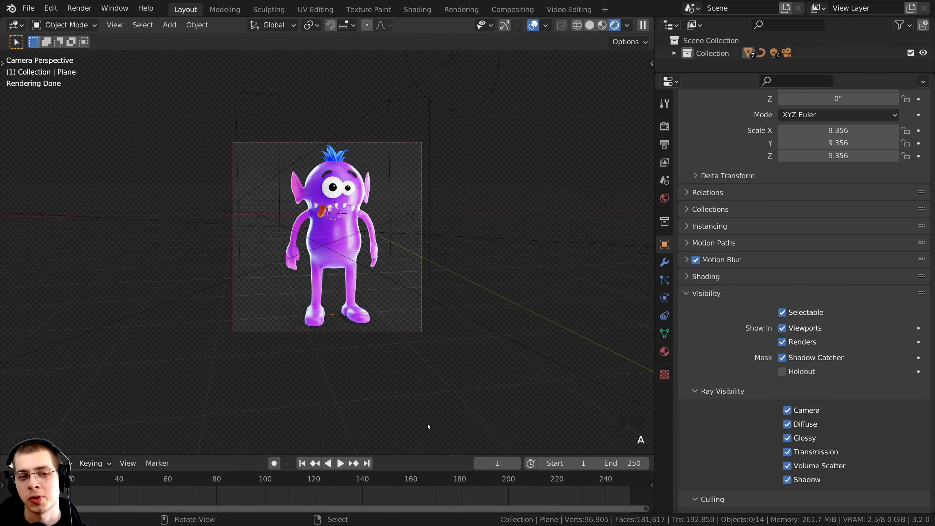
{"action": "scroll", "coordinate": [443, 264], "scroll_direction": "up", "scroll_amount": 2}
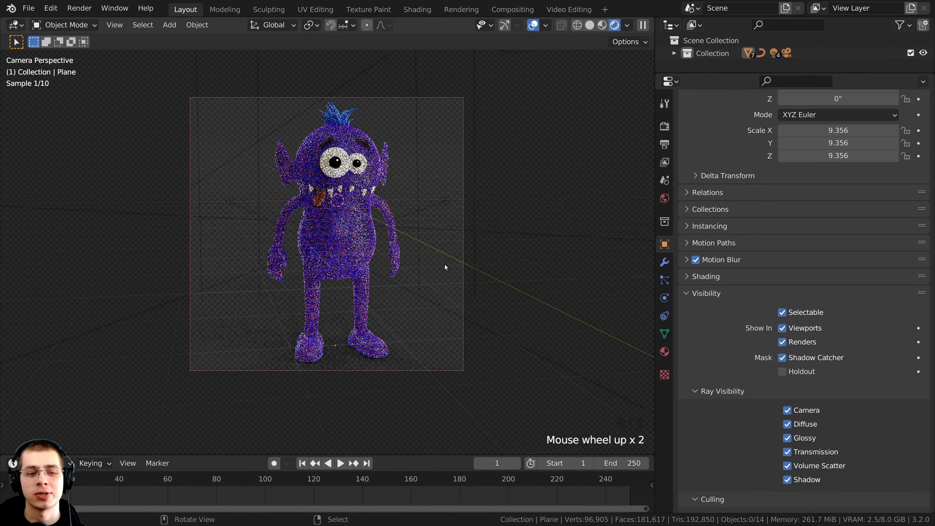
{"action": "middle_click_drag", "start_coordinate": [444, 264], "coordinate": [430, 321], "text": "shift"}
{"action": "scroll", "coordinate": [295, 263], "scroll_direction": "up", "scroll_amount": 4}
{"action": "scroll", "coordinate": [238, 261], "scroll_direction": "up", "scroll_amount": 2}
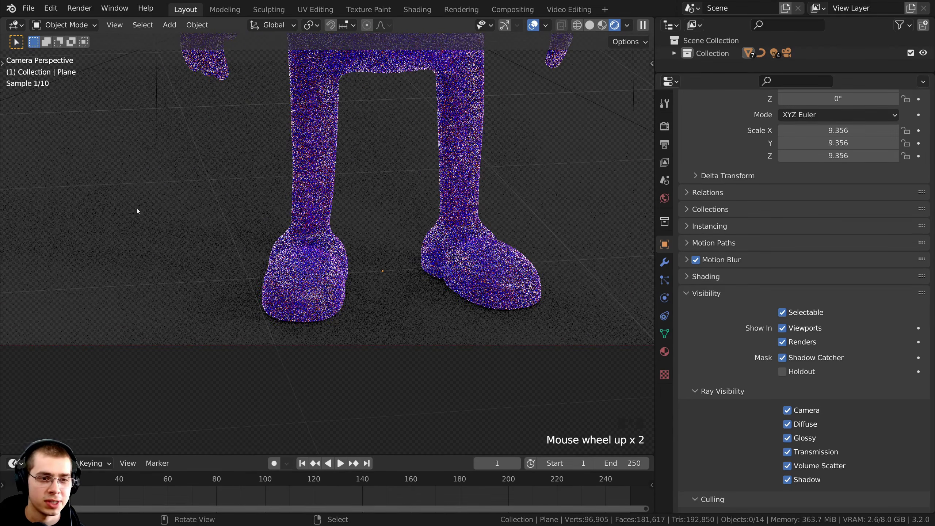
{"action": "scroll", "coordinate": [268, 242], "scroll_direction": "down", "scroll_amount": 2}
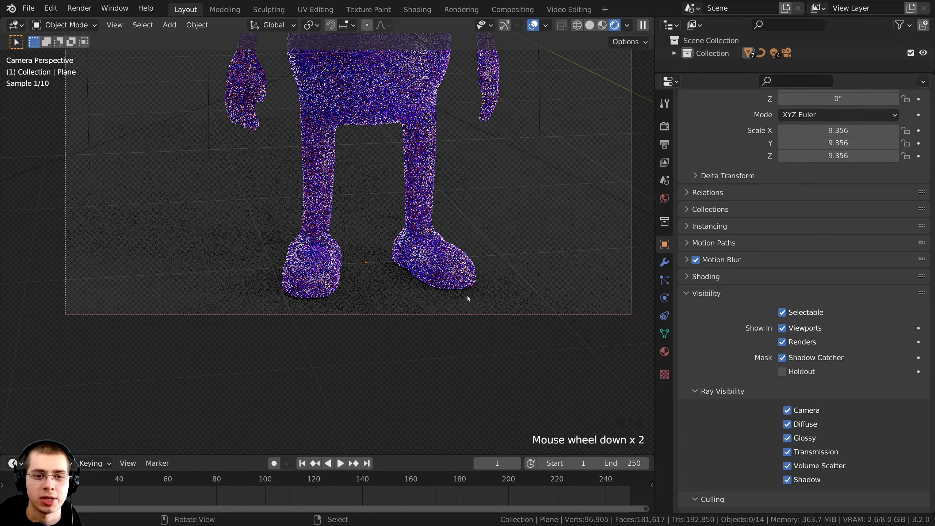
{"action": "scroll", "coordinate": [390, 258], "scroll_direction": "up", "scroll_amount": 3}
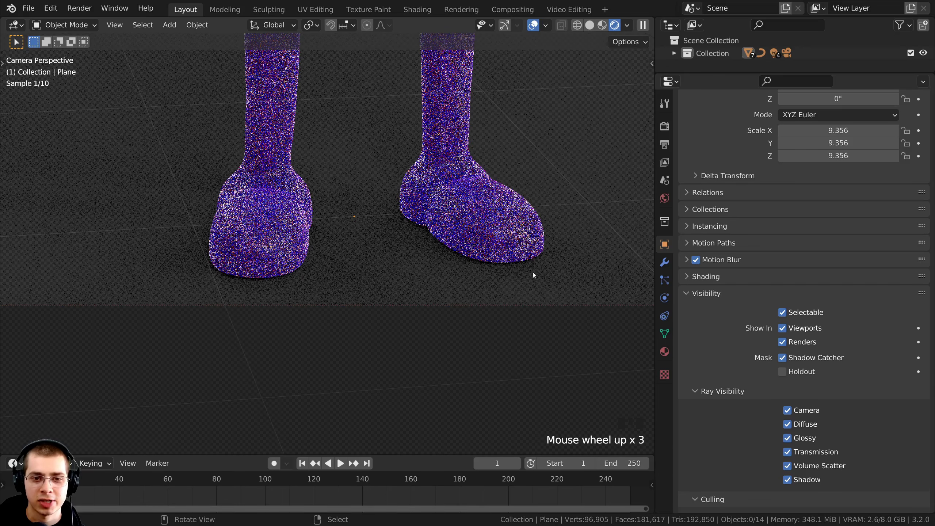
{"action": "scroll", "coordinate": [352, 210], "scroll_direction": "down", "scroll_amount": 7}
{"action": "middle_click_drag", "start_coordinate": [375, 179], "coordinate": [381, 275], "text": "shift"}
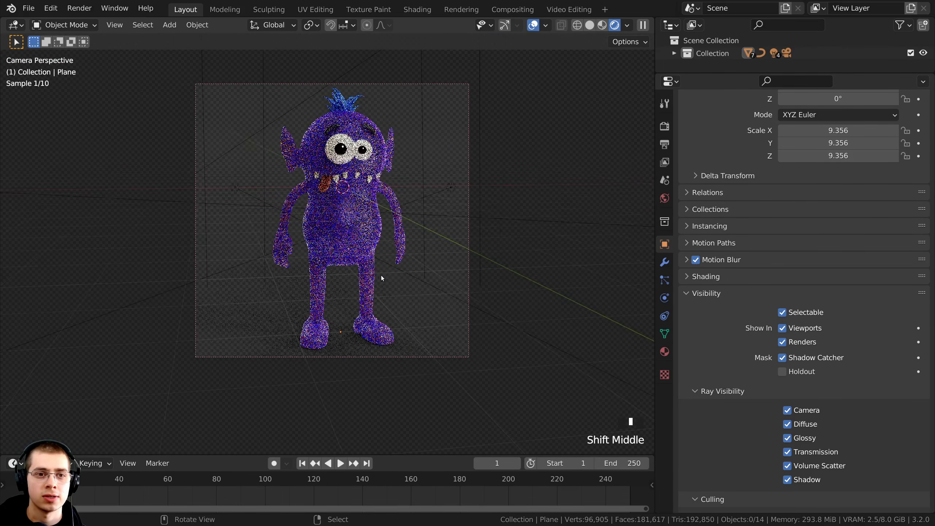
{"action": "scroll", "coordinate": [383, 276], "scroll_direction": "down", "scroll_amount": 1}
- Reselect the floor plane and give it a new material named Ground
{"action": "right_click", "coordinate": [552, 286]}
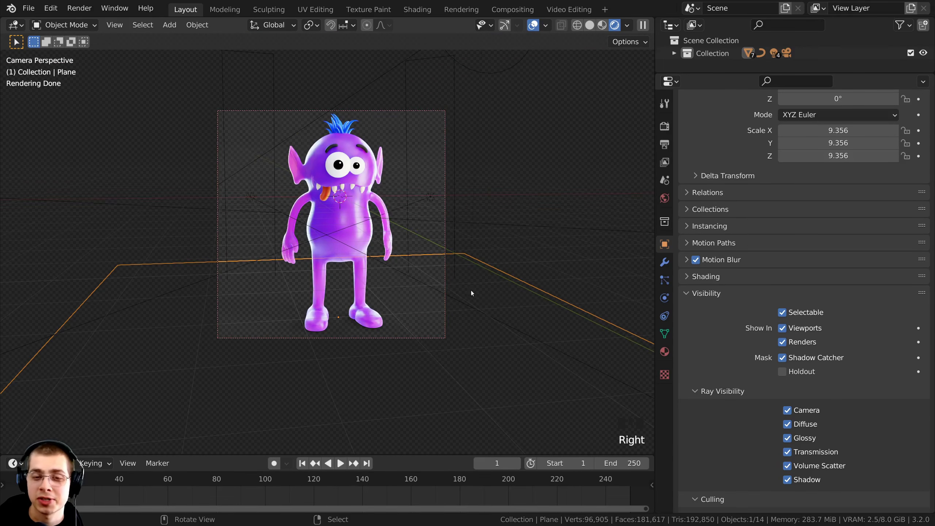
{"action": "scroll", "coordinate": [382, 280], "scroll_direction": "up", "scroll_amount": 5}
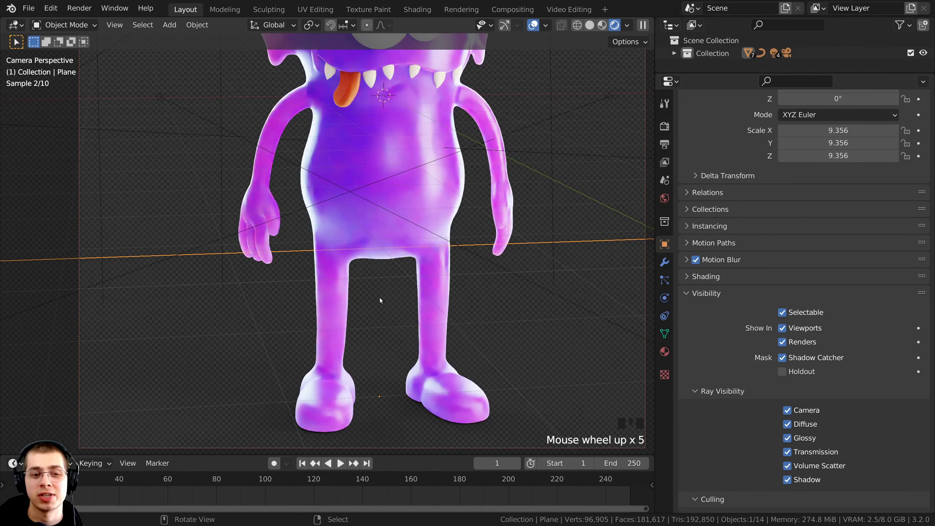
{"action": "scroll", "coordinate": [419, 286], "scroll_direction": "down", "scroll_amount": 2}
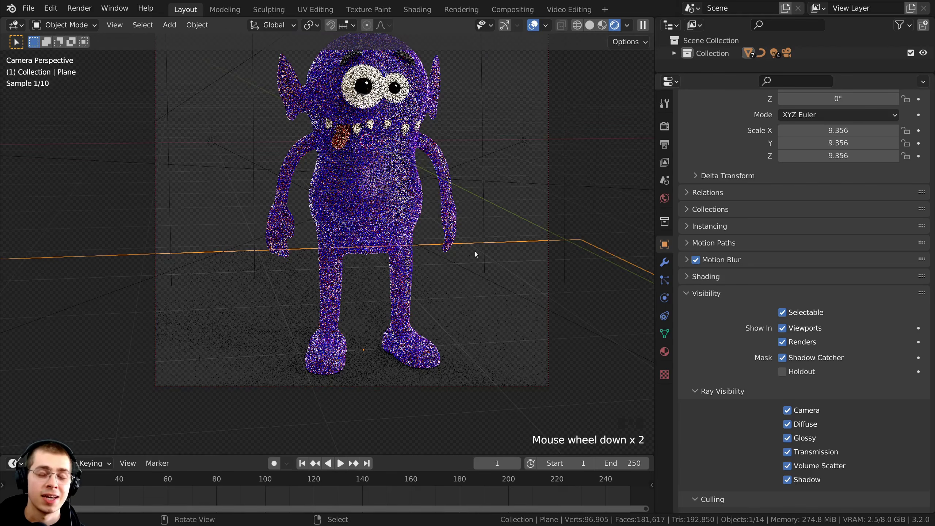
{"action": "middle_click_drag", "start_coordinate": [474, 252], "coordinate": [430, 303], "text": "shift"}
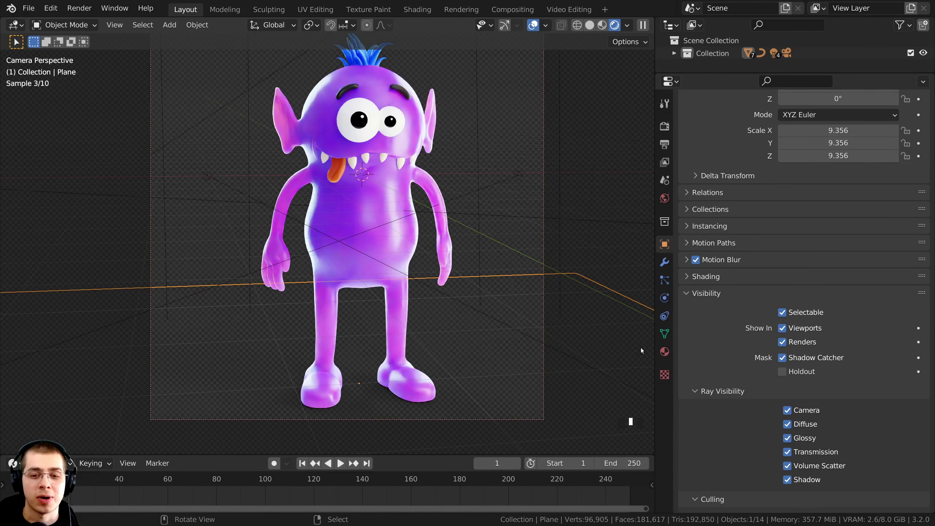
{"action": "left_click", "coordinate": [664, 352]}
{"action": "left_click", "coordinate": [812, 178]}
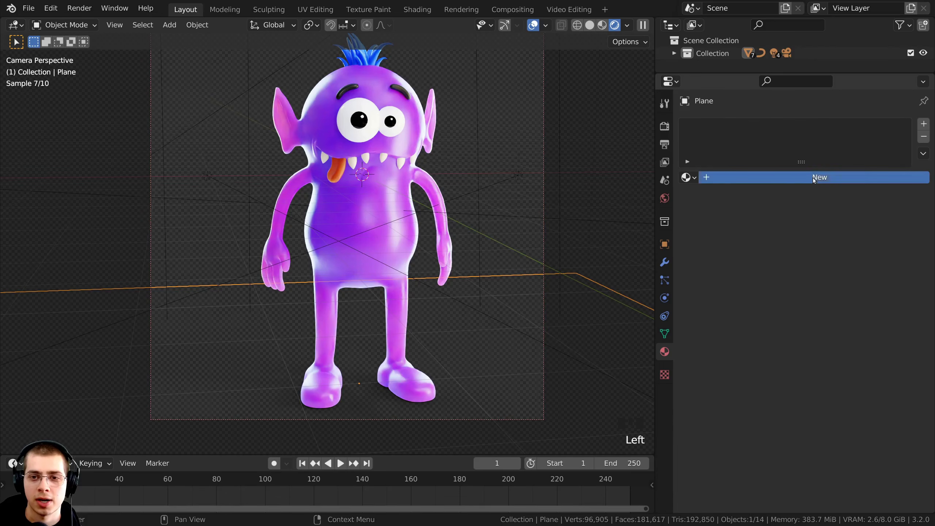
{"action": "left_click", "coordinate": [777, 177]}
{"action": "type", "text": "Ground"}
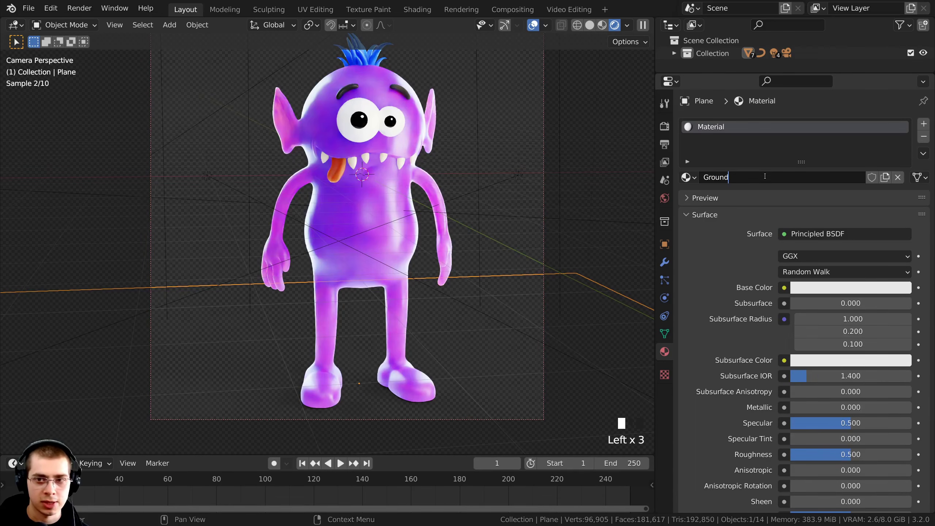
{"action": "key", "text": "Return"}
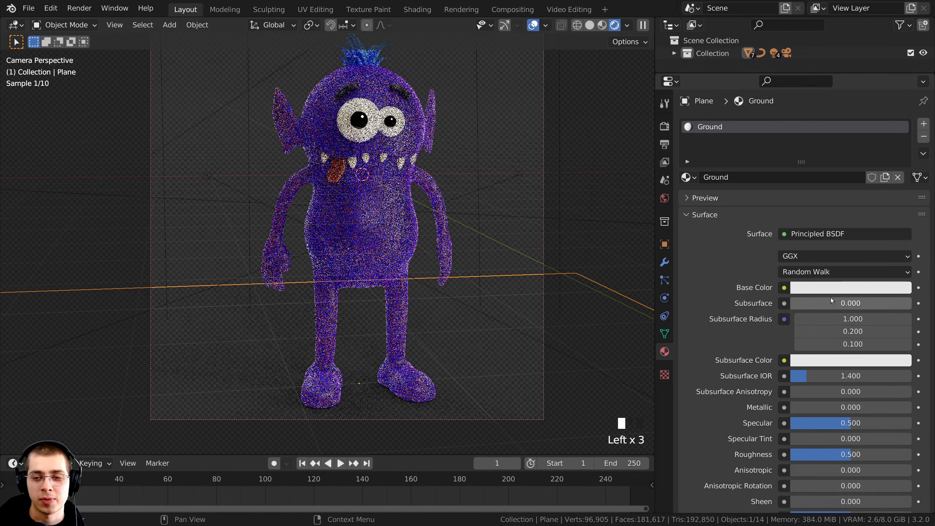
- Set the Ground material's Base Color to black, comparing it with white (FFFFFF) before keeping black
{"action": "left_click", "coordinate": [818, 288]}
{"action": "left_click_drag", "start_coordinate": [900, 119], "coordinate": [900, 197]}
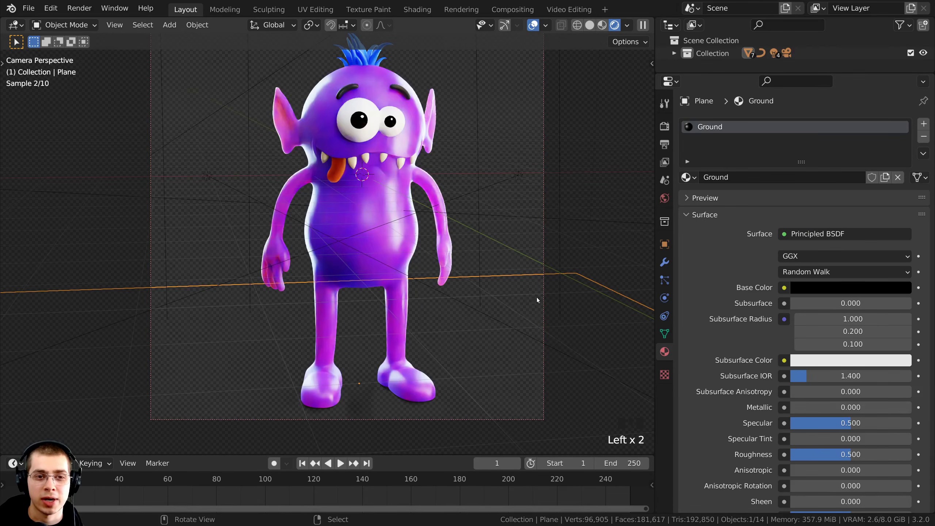
{"action": "left_click", "coordinate": [825, 291]}
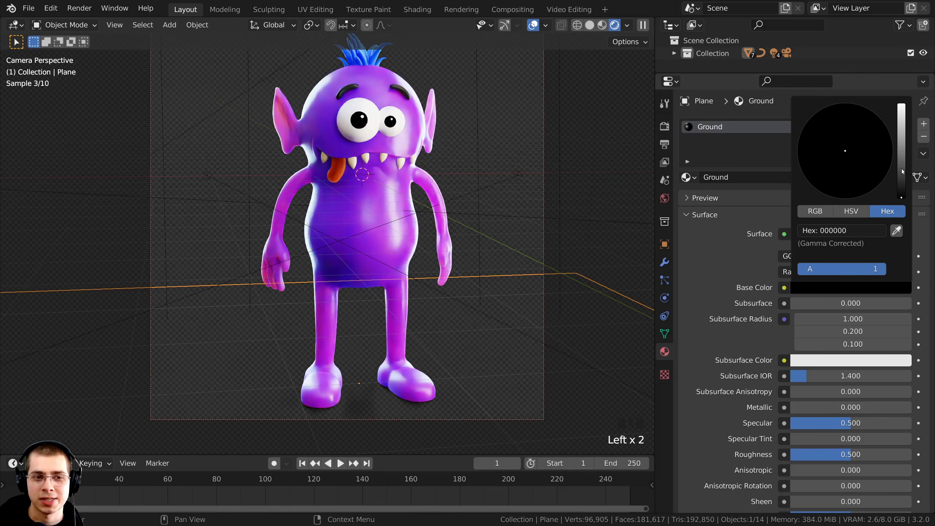
{"action": "left_click_drag", "start_coordinate": [902, 173], "coordinate": [902, 105]}
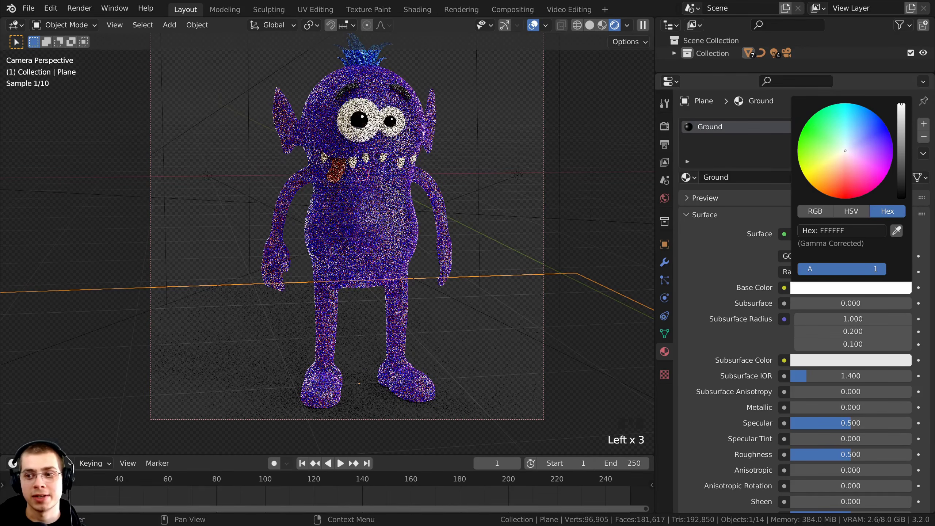
{"action": "left_click_drag", "start_coordinate": [901, 105], "coordinate": [901, 196]}
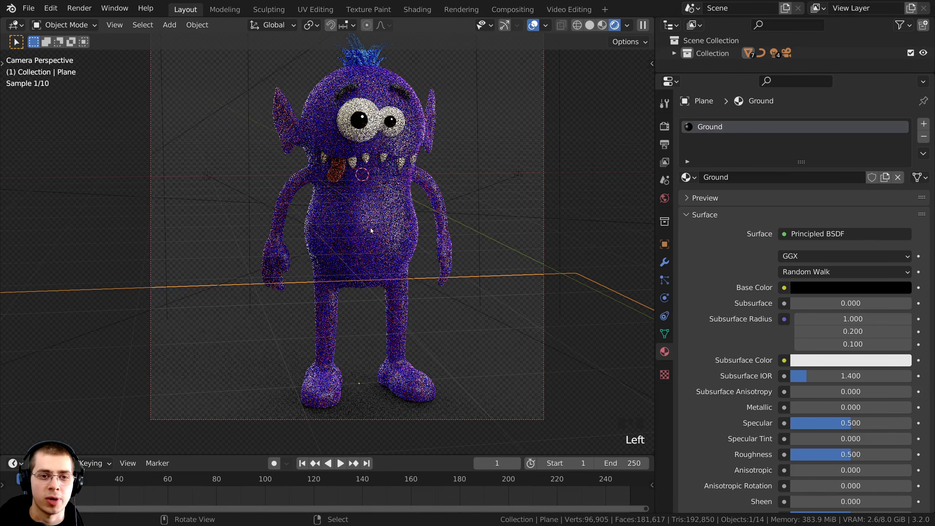
- Deselect the floor plane and save the file
{"action": "scroll", "coordinate": [344, 295], "scroll_direction": "down", "scroll_amount": 3}
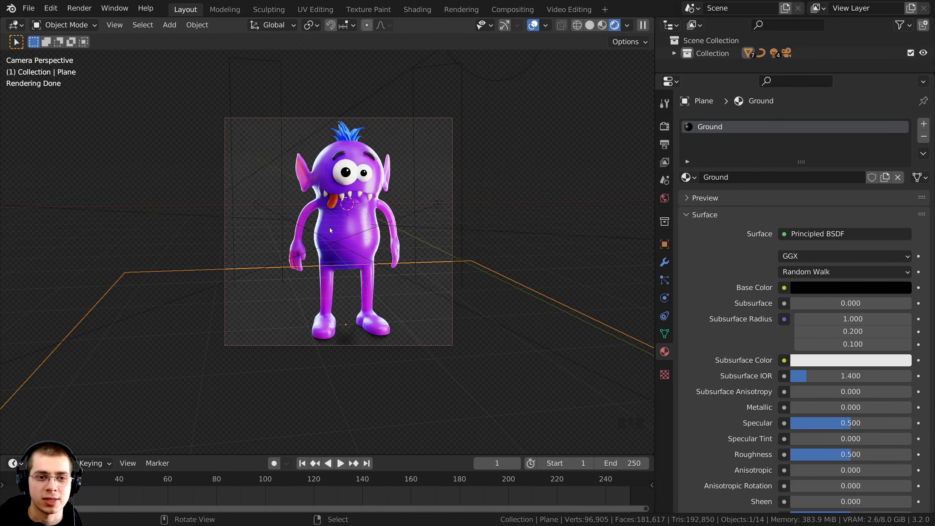
{"action": "middle_click_drag", "start_coordinate": [366, 342], "coordinate": [364, 387], "text": "shift"}
{"action": "scroll", "coordinate": [363, 391], "scroll_direction": "up", "scroll_amount": 1}
{"action": "left_click", "coordinate": [408, 115]}
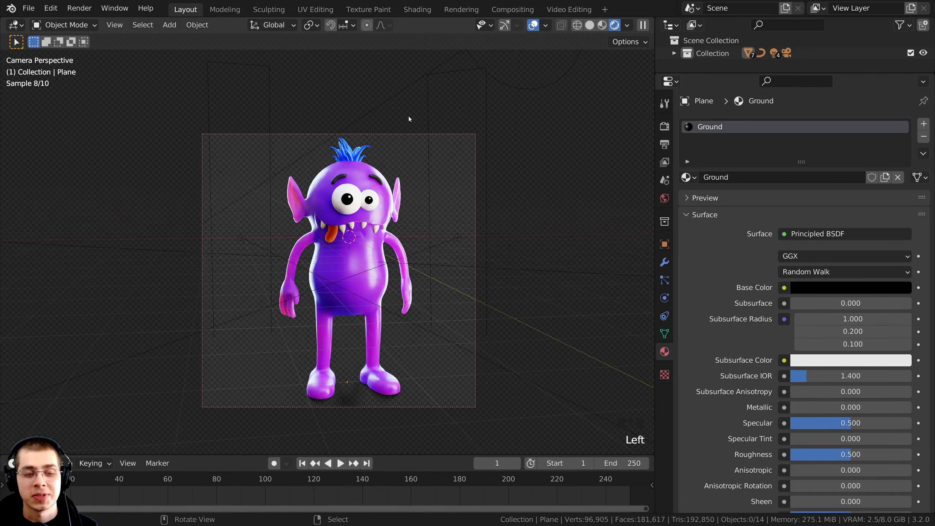
{"action": "left_click", "coordinate": [404, 154]}
{"action": "key", "text": "ctrl+s"}
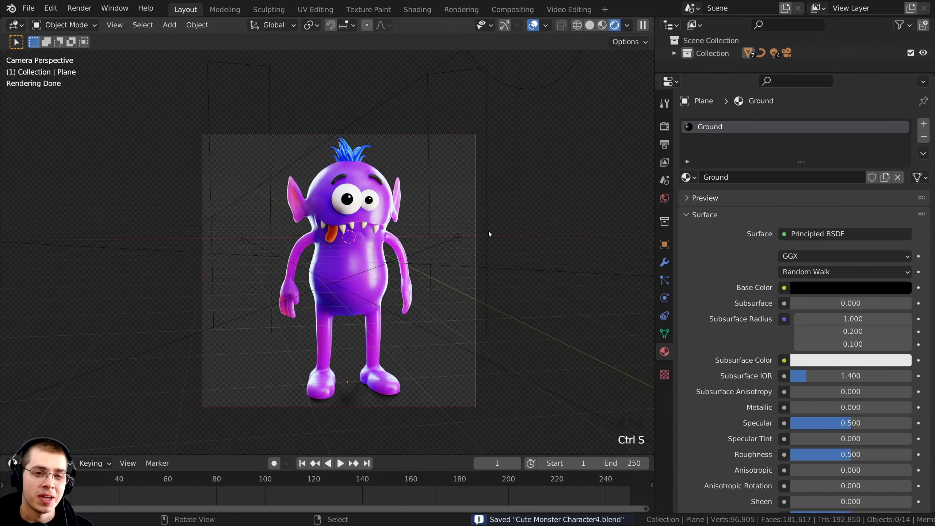
- Set the Cycles render sample count to 400, leaving the viewport sampling as it is
{"action": "middle_click_drag", "start_coordinate": [438, 235], "coordinate": [460, 207], "text": "shift"}
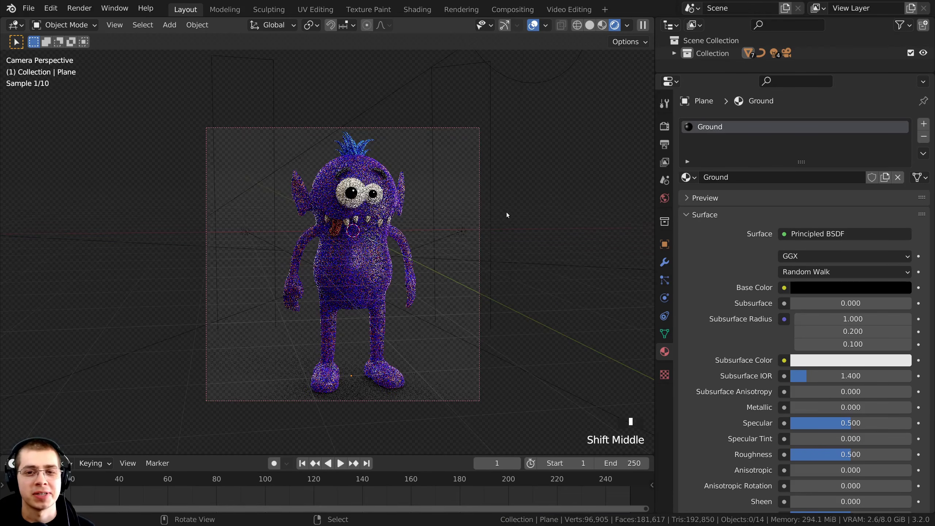
{"action": "left_click", "coordinate": [664, 126]}
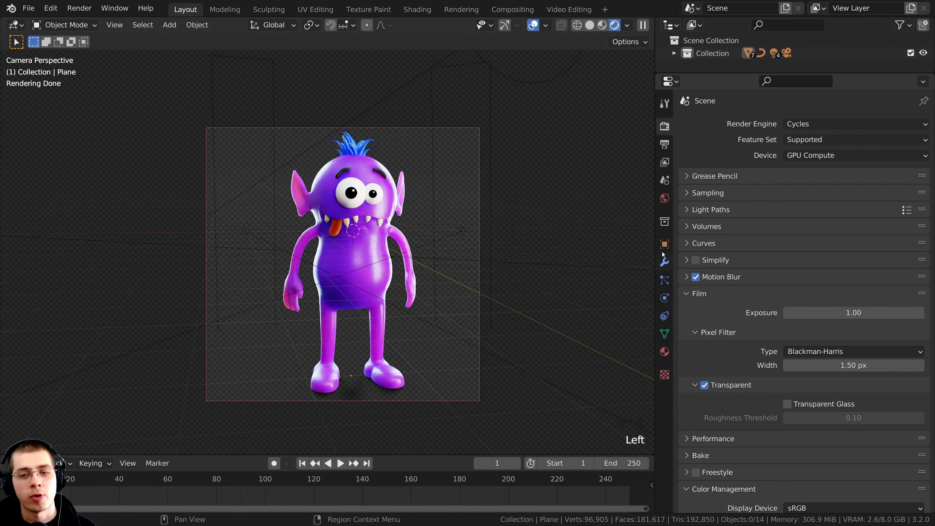
{"action": "left_click", "coordinate": [687, 193]}
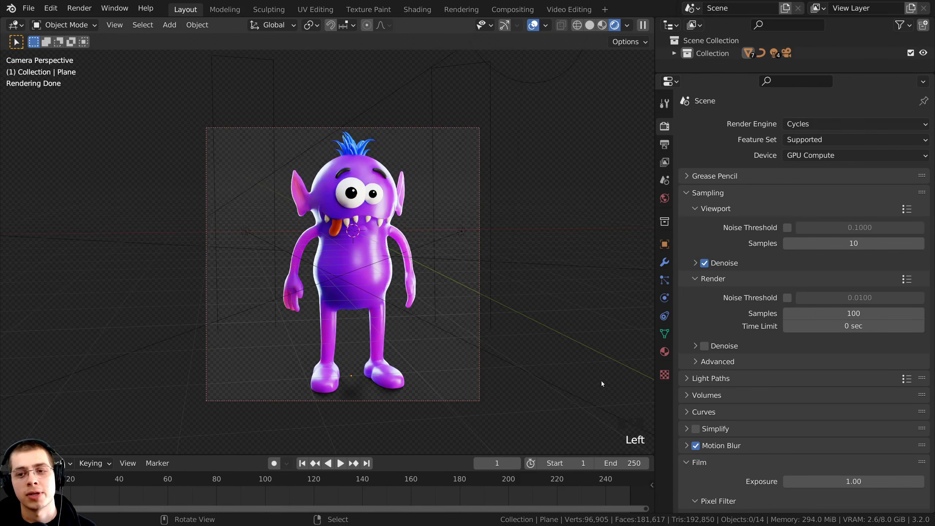
{"action": "scroll", "coordinate": [386, 245], "scroll_direction": "up", "scroll_amount": 2}
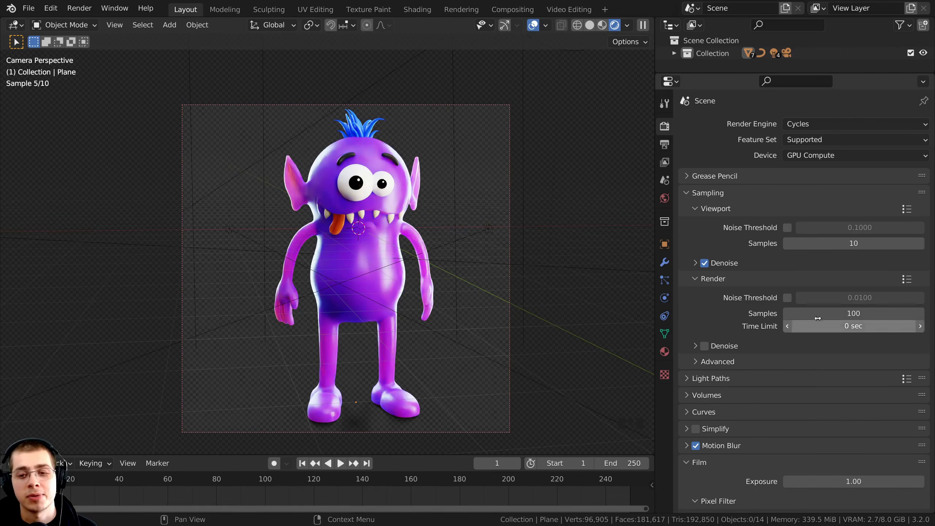
{"action": "left_click", "coordinate": [827, 314]}
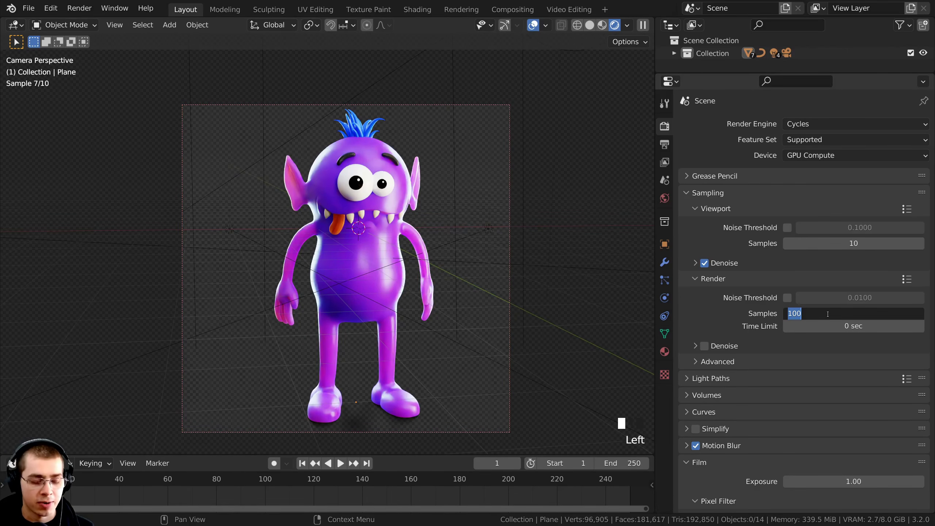
{"action": "type", "text": "400"}
{"action": "key", "text": "Return"}
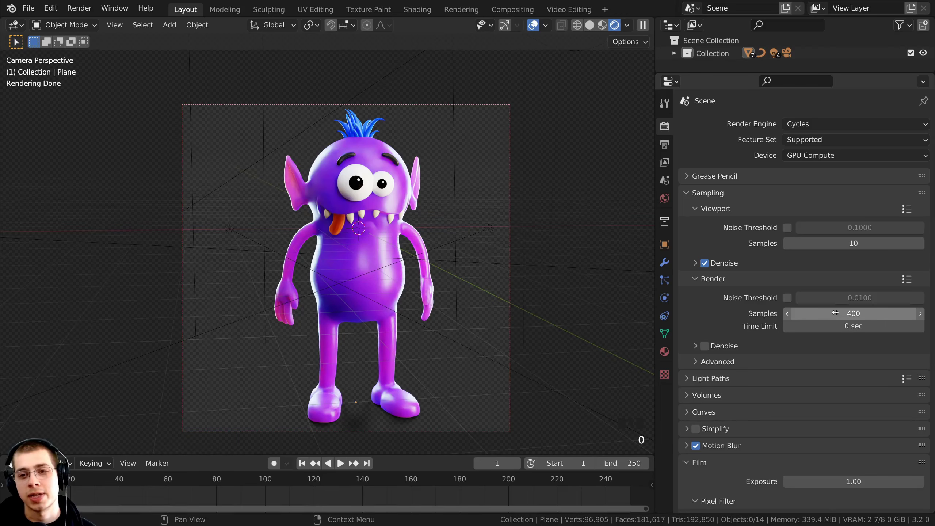
- Preview the monster in the Eevee render engine for comparison and return the engine to Cycles
{"action": "left_click", "coordinate": [787, 125]}
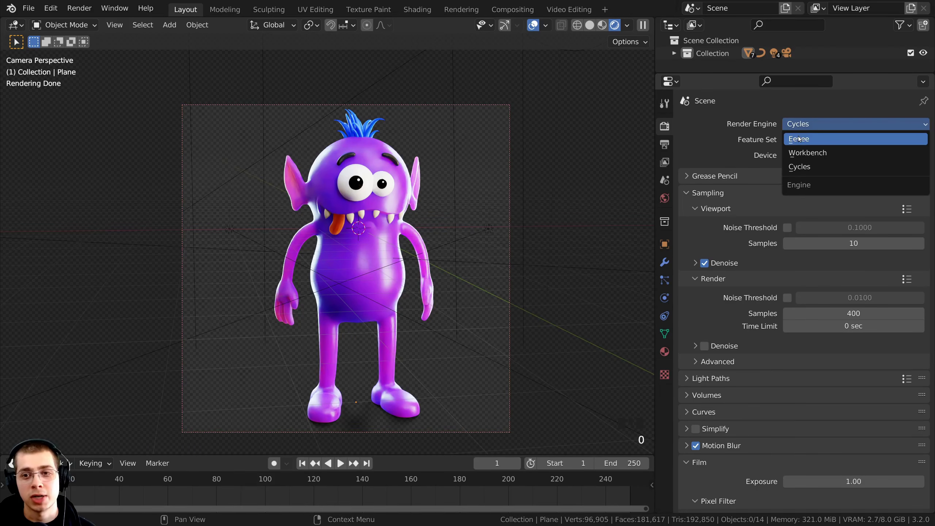
{"action": "left_click", "coordinate": [799, 139]}
{"action": "middle_click_drag", "start_coordinate": [383, 177], "coordinate": [427, 223]}
{"action": "key", "text": "KP_0"}
{"action": "scroll", "coordinate": [349, 232], "scroll_direction": "up", "scroll_amount": 2}
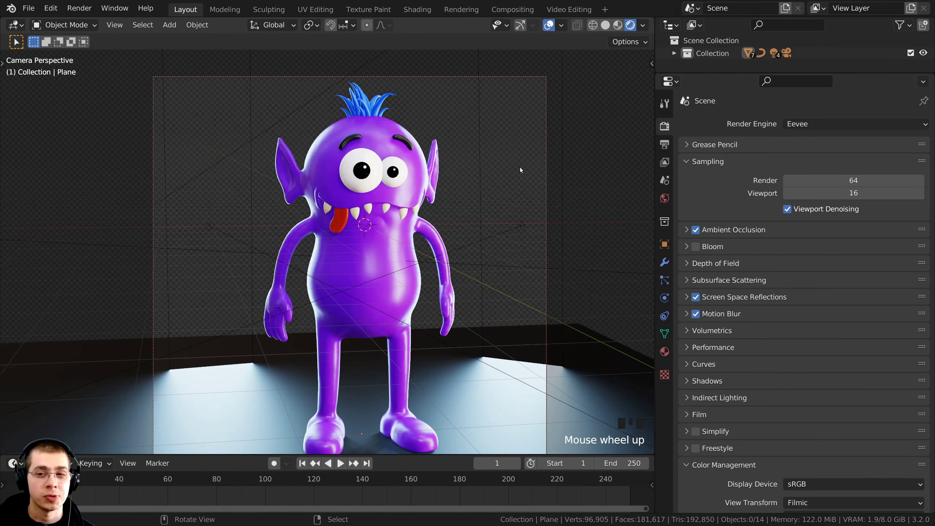
{"action": "left_click", "coordinate": [806, 124]}
{"action": "left_click", "coordinate": [805, 168]}
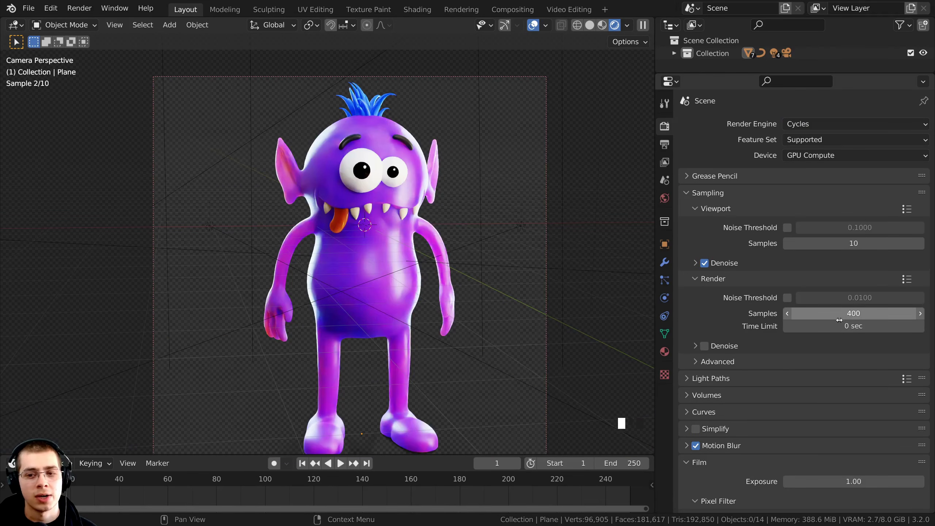
- Check the output resolution and file format settings and return to the render settings
{"action": "left_click", "coordinate": [664, 145]}
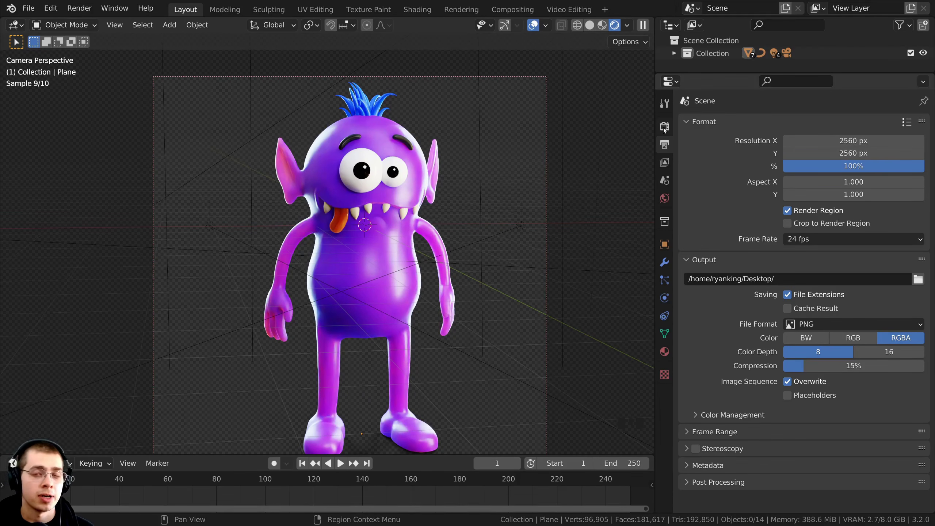
{"action": "left_click", "coordinate": [665, 127]}
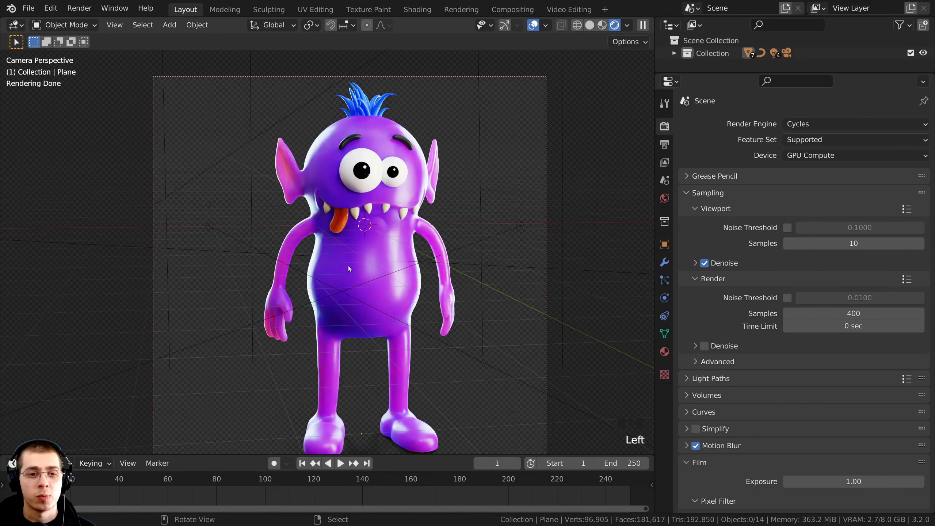
{"action": "middle_click_drag", "start_coordinate": [398, 231], "coordinate": [442, 248], "text": "shift"}
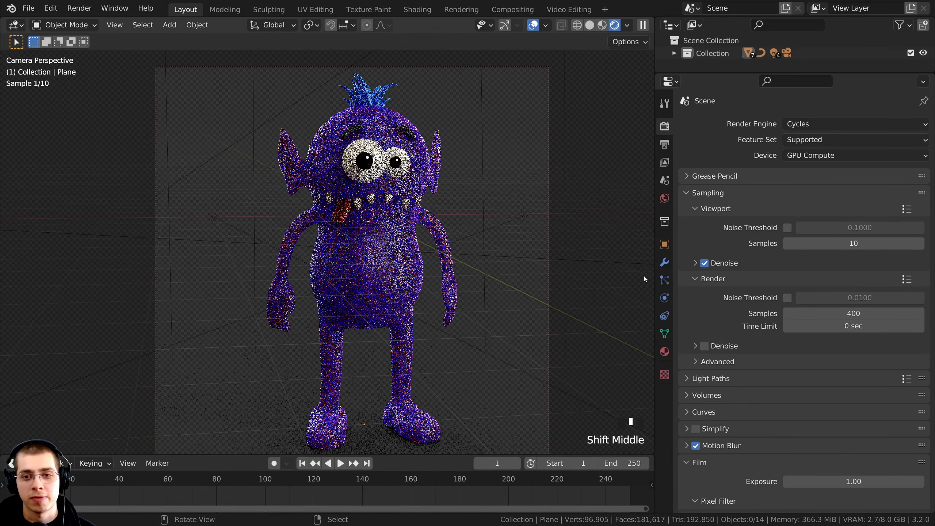
- Set the Total, Diffuse and Glossy max bounces of the light paths to 2 each
{"action": "left_click", "coordinate": [687, 193]}
{"action": "left_click", "coordinate": [686, 209]}
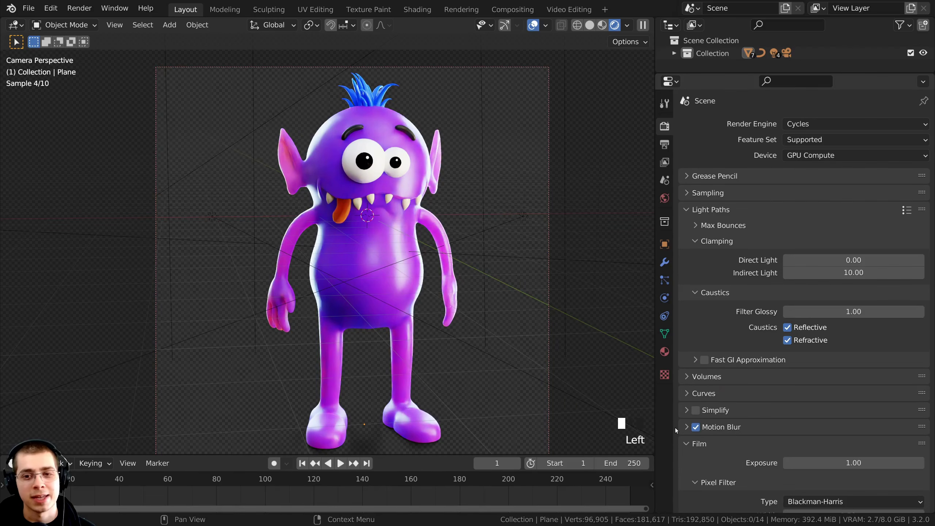
{"action": "left_click", "coordinate": [695, 228]}
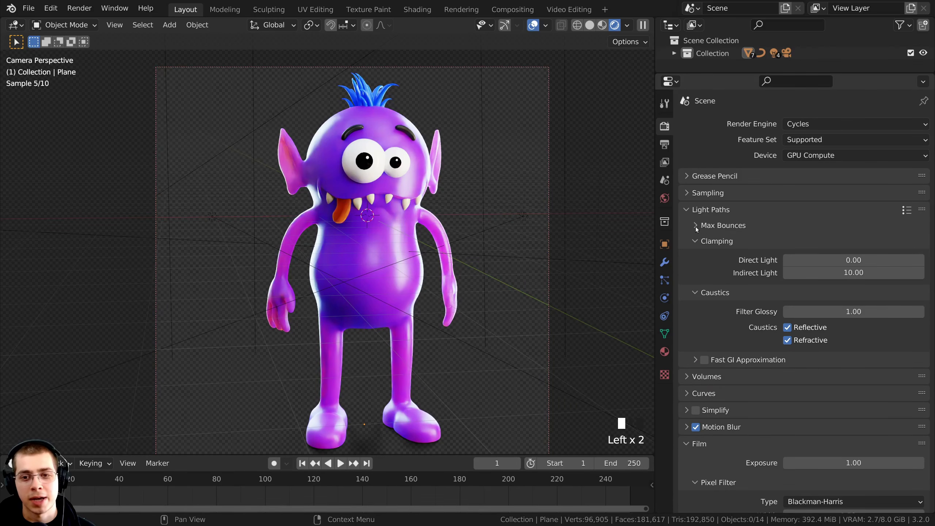
{"action": "left_click", "coordinate": [695, 226]}
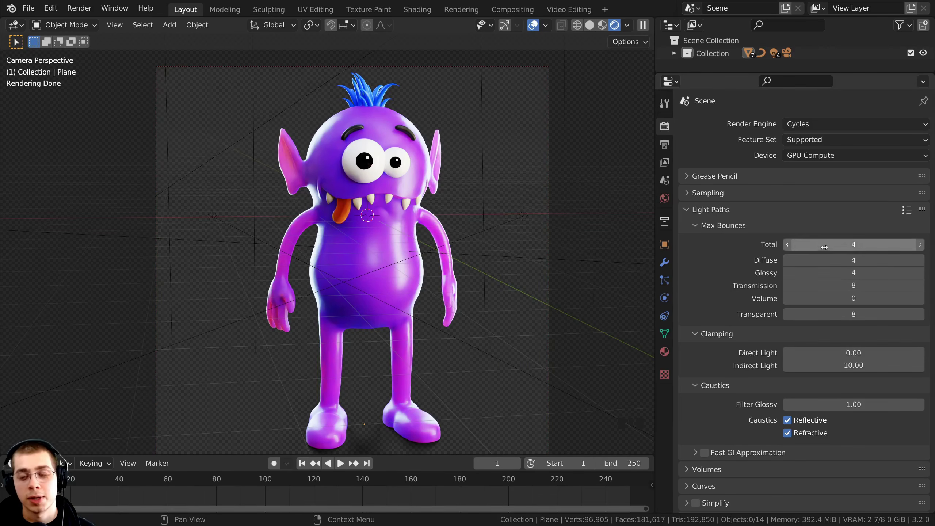
{"action": "left_click", "coordinate": [788, 246]}
{"action": "left_click", "coordinate": [787, 246]}
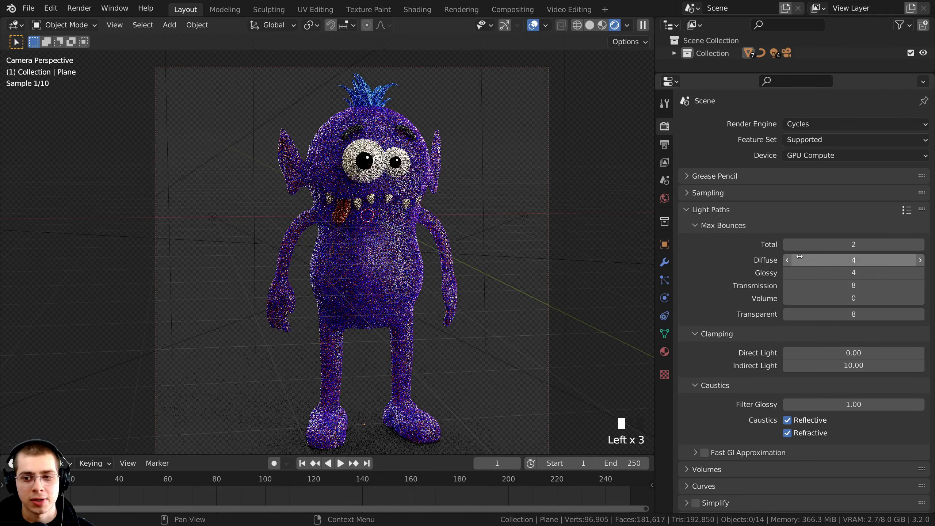
{"action": "left_click", "coordinate": [787, 260]}
{"action": "left_click", "coordinate": [788, 260]}
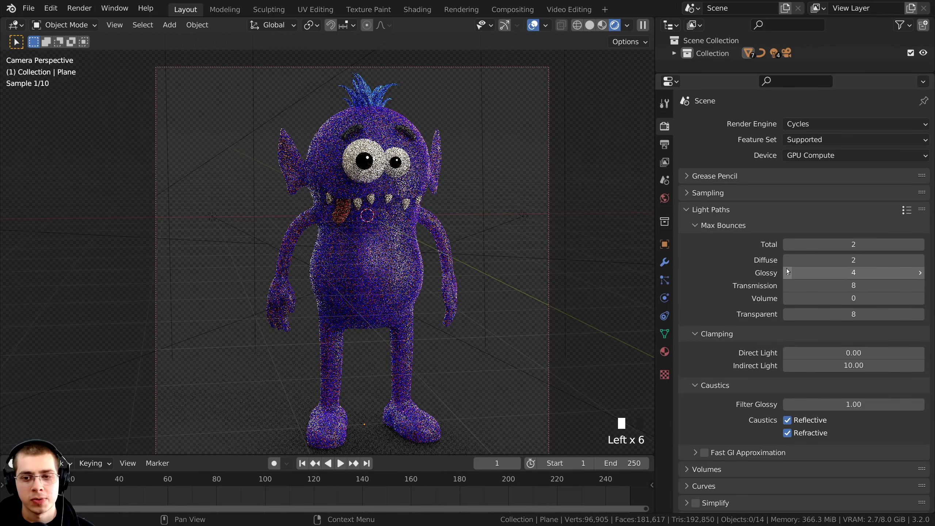
{"action": "left_click", "coordinate": [787, 273]}
{"action": "left_click", "coordinate": [787, 272]}
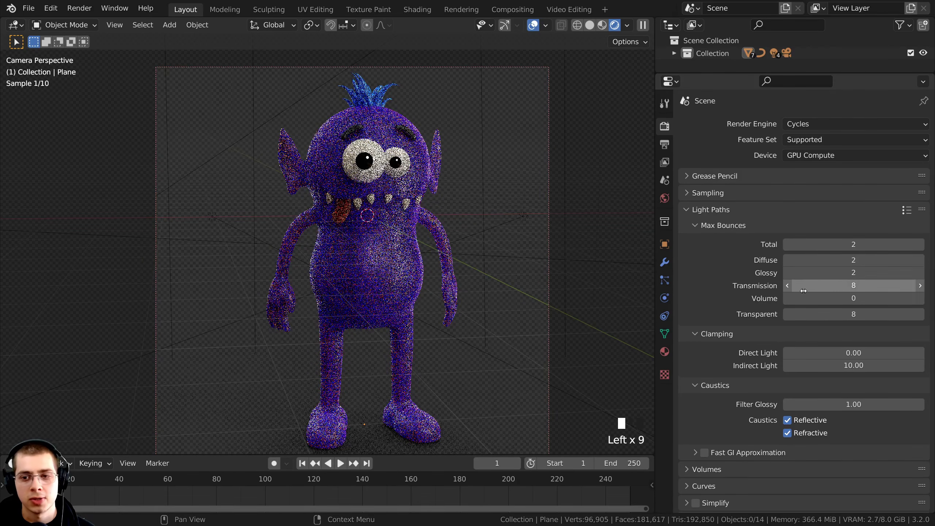
- Set the Transmission and Transparent max bounces of the light paths to 0
{"action": "left_click_drag", "start_coordinate": [835, 287], "coordinate": [810, 288]}
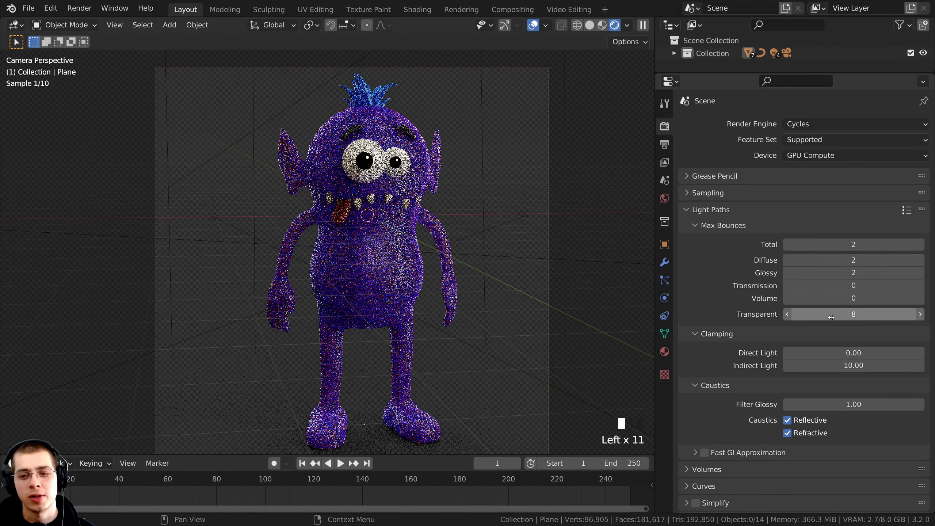
{"action": "left_click_drag", "start_coordinate": [831, 316], "coordinate": [805, 317]}
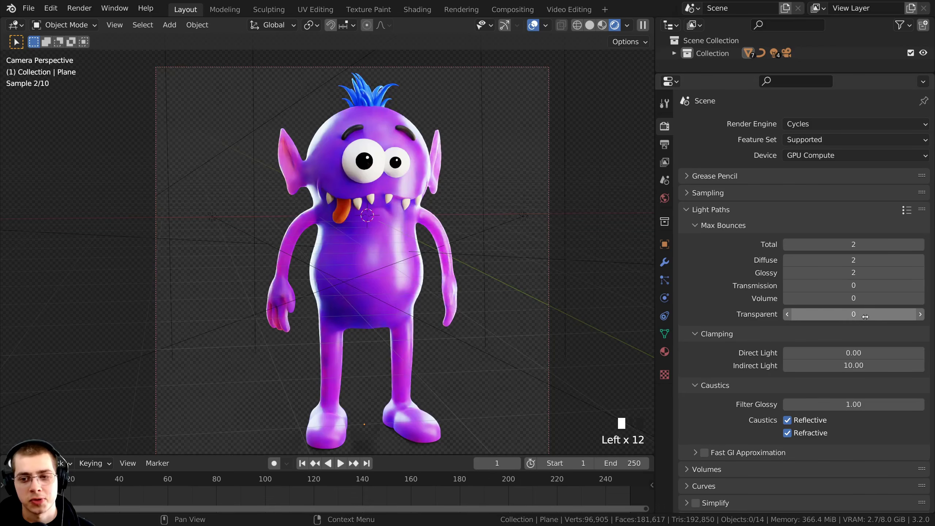
{"action": "middle_click_drag", "start_coordinate": [432, 362], "coordinate": [467, 343], "text": "shift"}
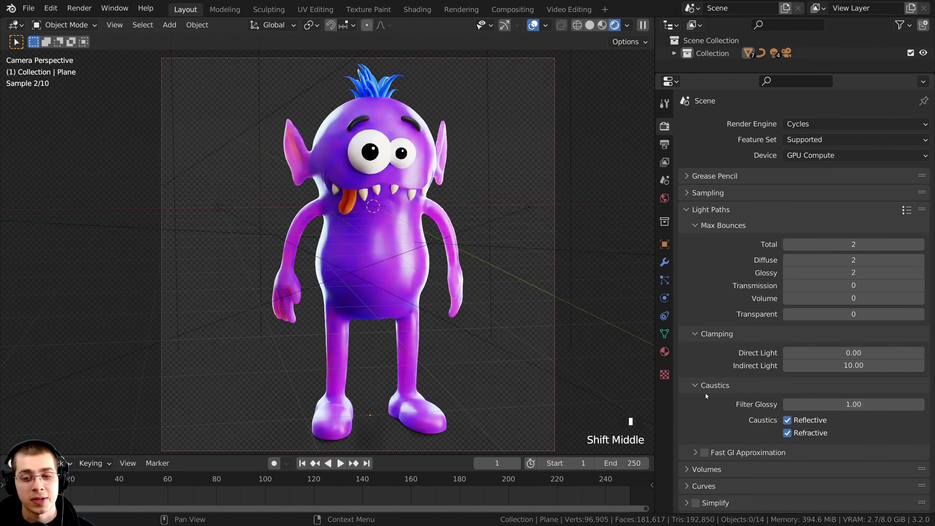
- Set Filter Glossy and Indirect Light clamping to 0, with reflective and refractive caustics disabled
{"action": "left_click_drag", "start_coordinate": [851, 405], "coordinate": [821, 405]}
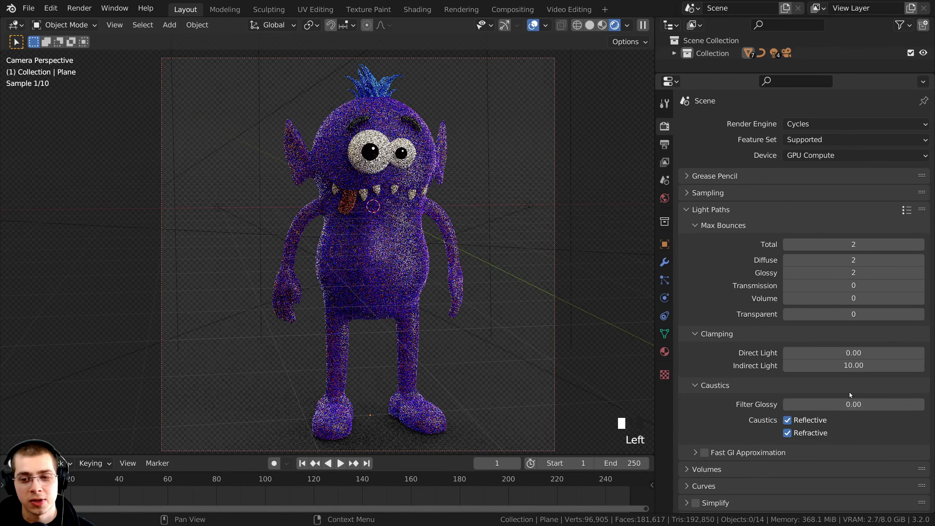
{"action": "left_click", "coordinate": [786, 420]}
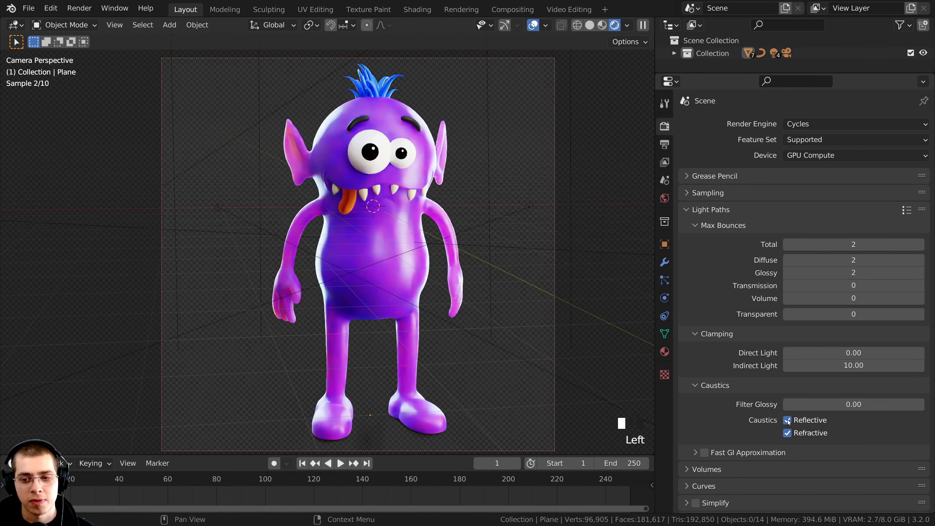
{"action": "left_click", "coordinate": [787, 433]}
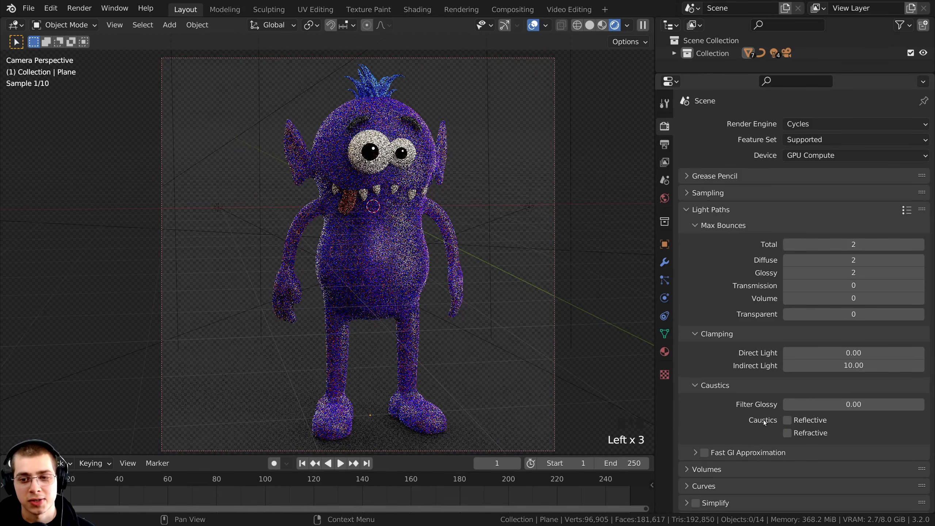
{"action": "left_click_drag", "start_coordinate": [867, 364], "coordinate": [828, 365]}
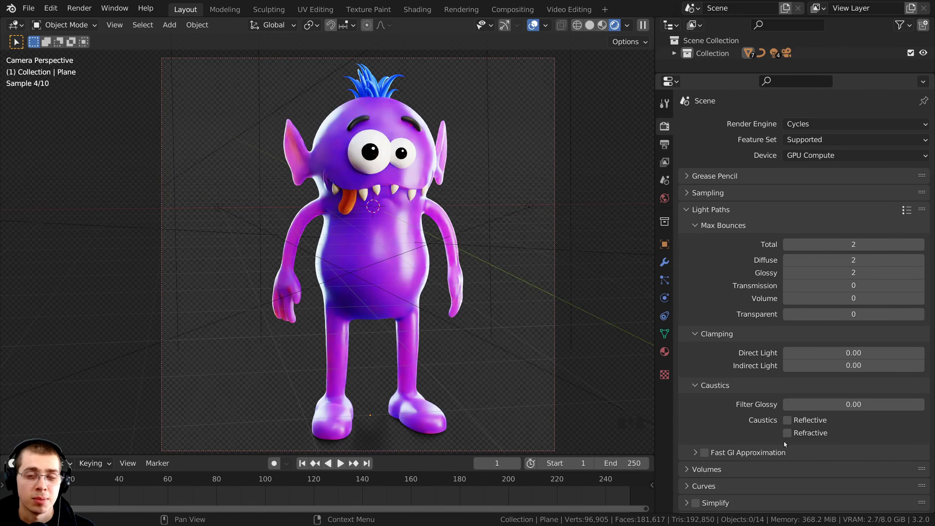
{"action": "left_click", "coordinate": [769, 244]}
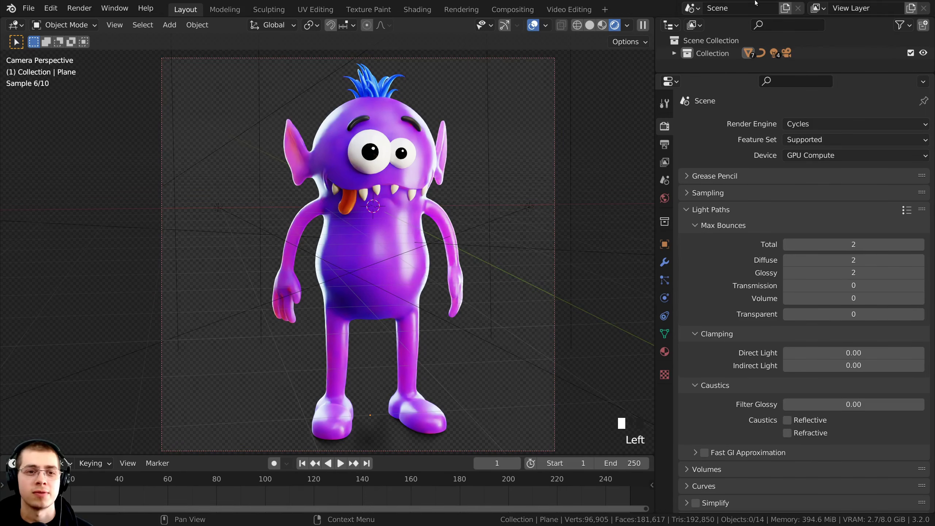
{"action": "left_click", "coordinate": [440, 58]}
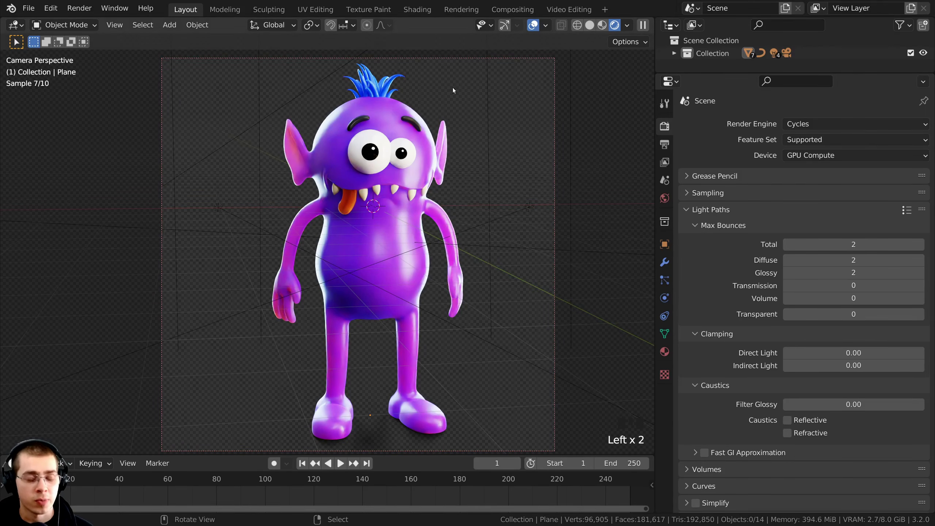
- Save the file and render the final image, with the viewport switched to solid shading
{"action": "key", "text": "ctrl+s"}
{"action": "left_click", "coordinate": [447, 118]}
{"action": "key", "text": "z"}
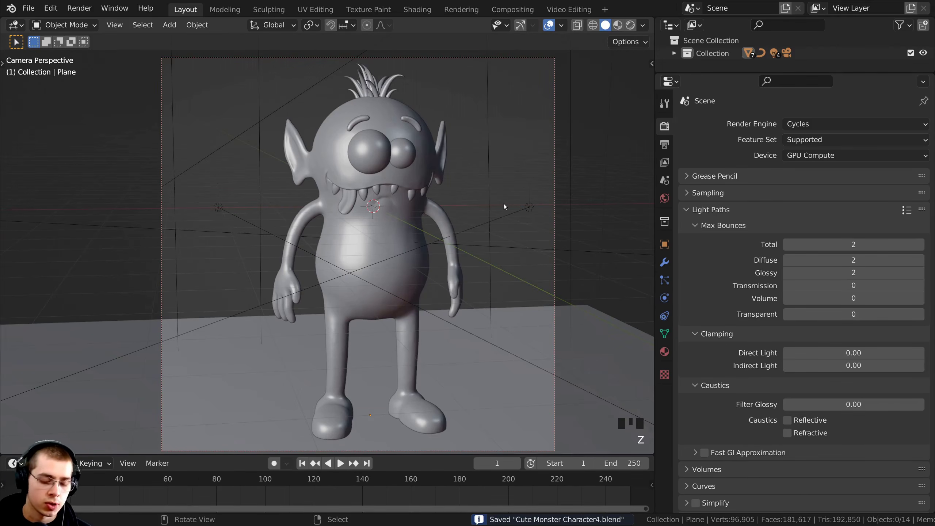
{"action": "left_click", "coordinate": [86, 11]}
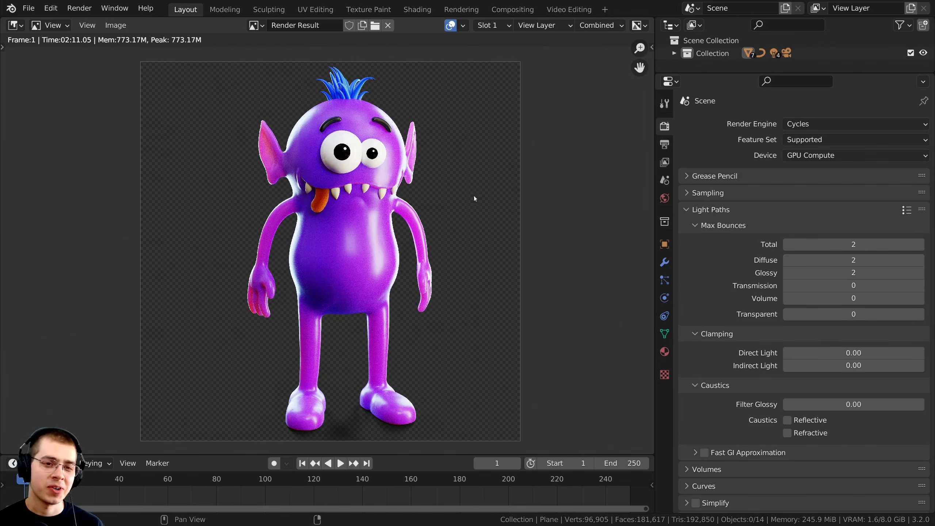
{"action": "middle_click_drag", "start_coordinate": [365, 210], "coordinate": [354, 212]}
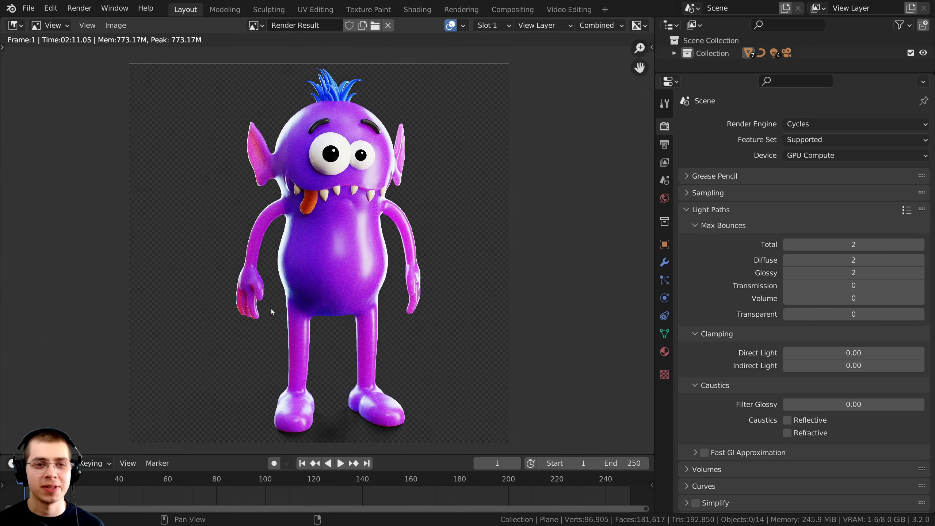
{"action": "middle_click_drag", "start_coordinate": [272, 310], "coordinate": [273, 307]}
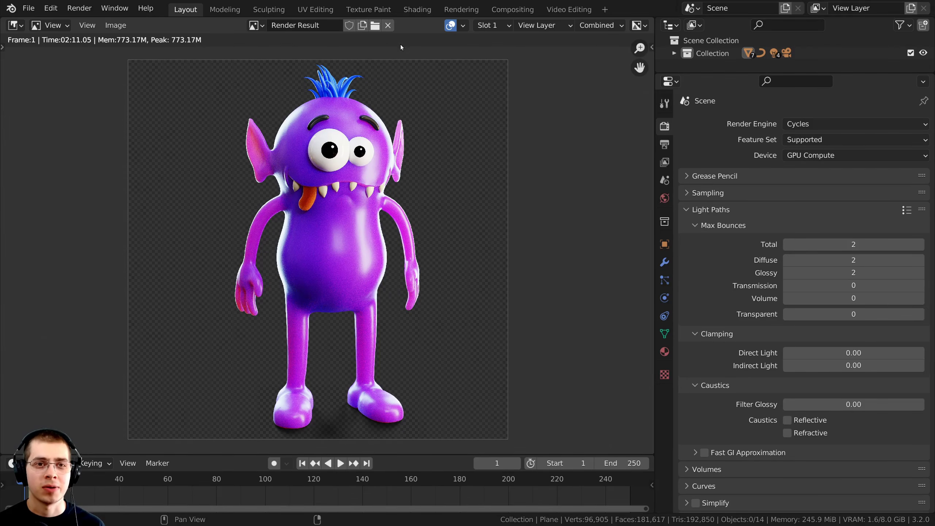
- Enable compositing nodes in an enlarged node editor and move the Render Layers node away from the Composite node
{"action": "left_click", "coordinate": [512, 10]}
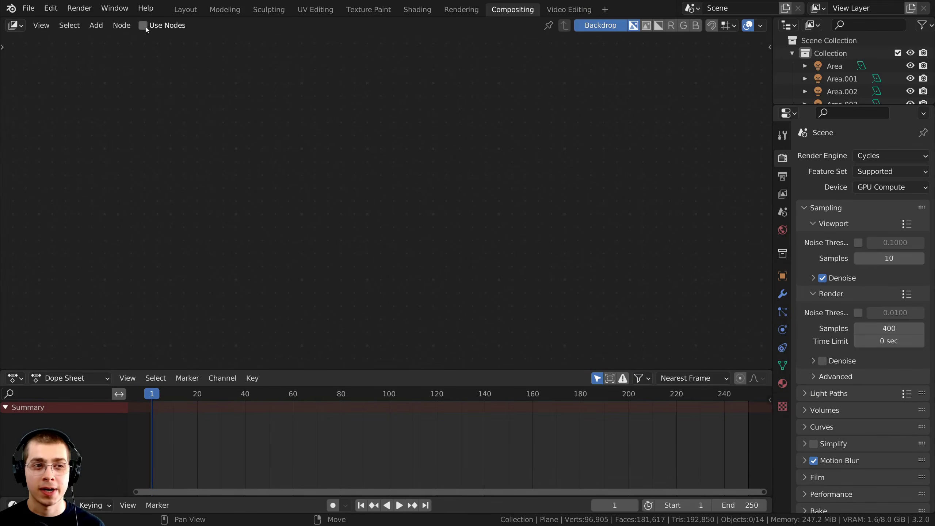
{"action": "left_click", "coordinate": [142, 25]}
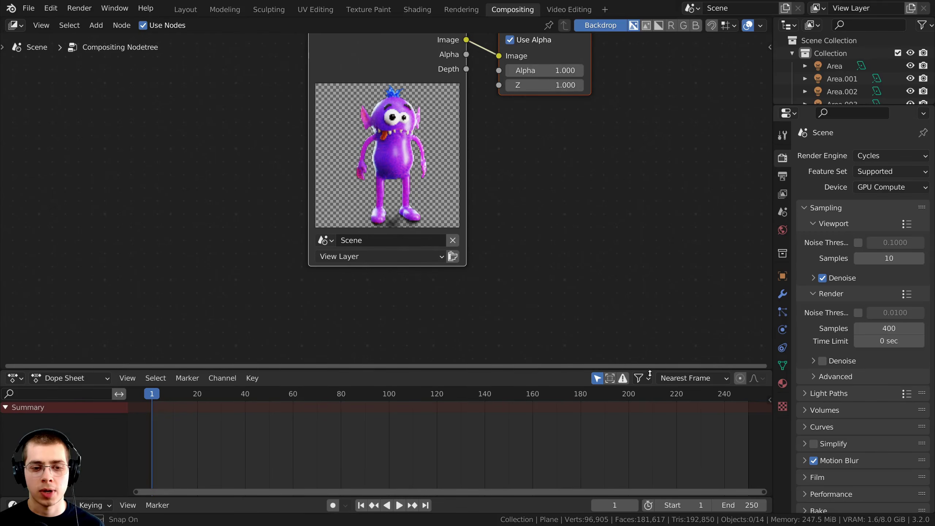
{"action": "left_click_drag", "start_coordinate": [647, 366], "coordinate": [639, 522]}
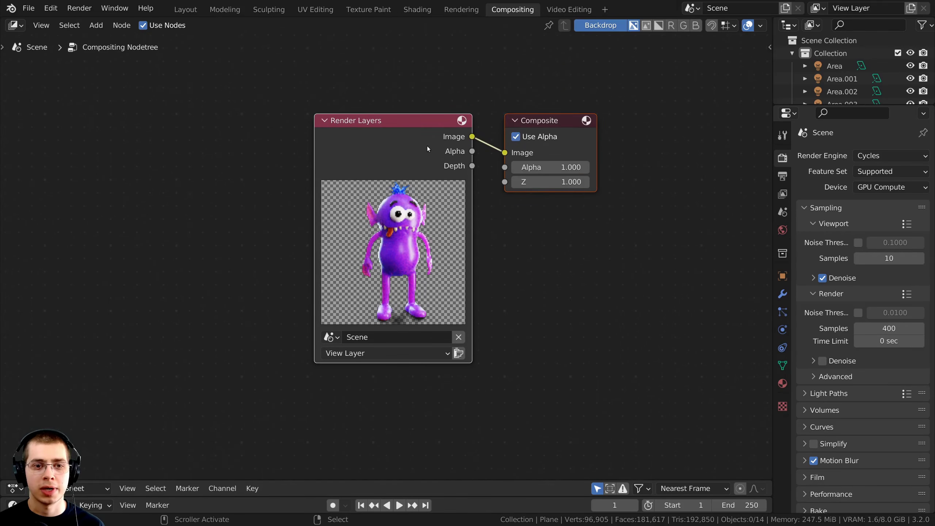
{"action": "scroll", "coordinate": [427, 146], "scroll_direction": "down", "scroll_amount": 1}
{"action": "left_click_drag", "start_coordinate": [423, 153], "coordinate": [320, 170]}
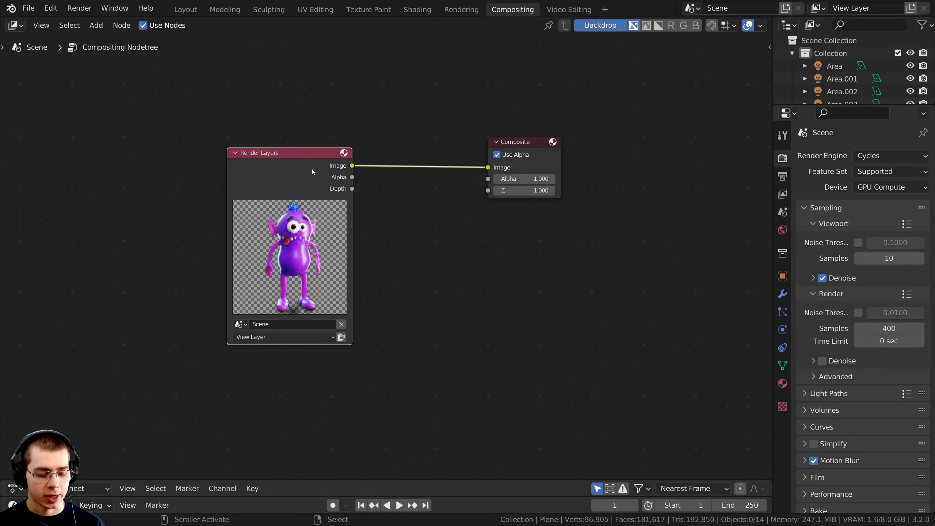
- Connect a Viewer node to the Render Layers image, place it above the Composite node and toggle the backdrop off and on
{"action": "left_click", "coordinate": [287, 169], "text": "ctrl+shift"}
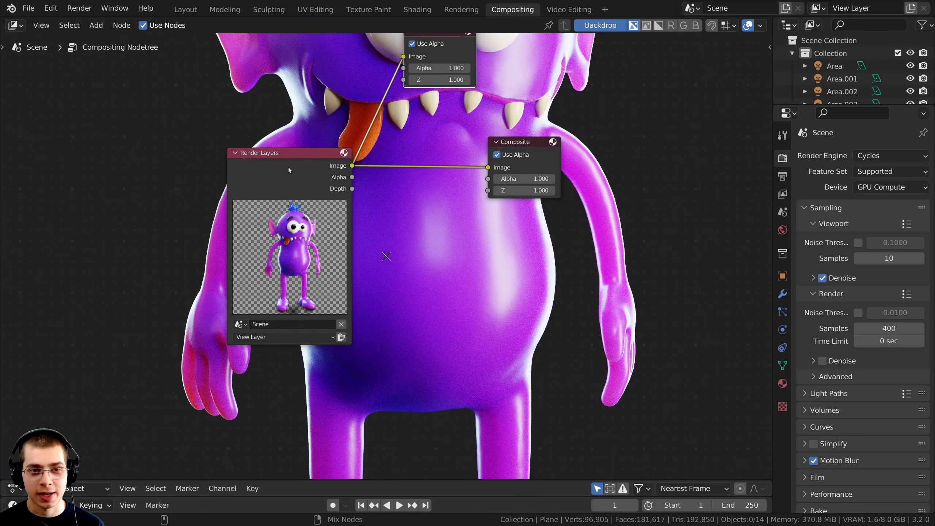
{"action": "middle_click_drag", "start_coordinate": [412, 110], "coordinate": [390, 194]}
{"action": "left_click_drag", "start_coordinate": [431, 124], "coordinate": [515, 163]}
{"action": "left_click", "coordinate": [597, 24]}
{"action": "left_click", "coordinate": [596, 24]}
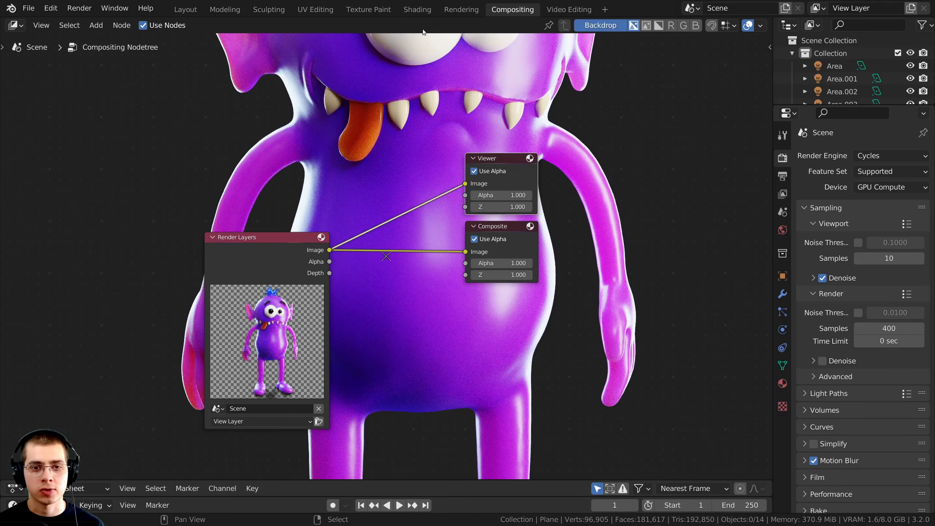
- Spread the nodes apart, leaving a wide gap between Render Layers and the Viewer and Composite nodes
{"action": "scroll", "coordinate": [440, 180], "scroll_direction": "down", "scroll_amount": 2}
{"action": "scroll", "coordinate": [434, 189], "scroll_direction": "up", "scroll_amount": 3, "text": "ctrl"}
{"action": "scroll", "coordinate": [425, 202], "scroll_direction": "up", "scroll_amount": 2}
{"action": "left_click_drag", "start_coordinate": [366, 257], "coordinate": [307, 255]}
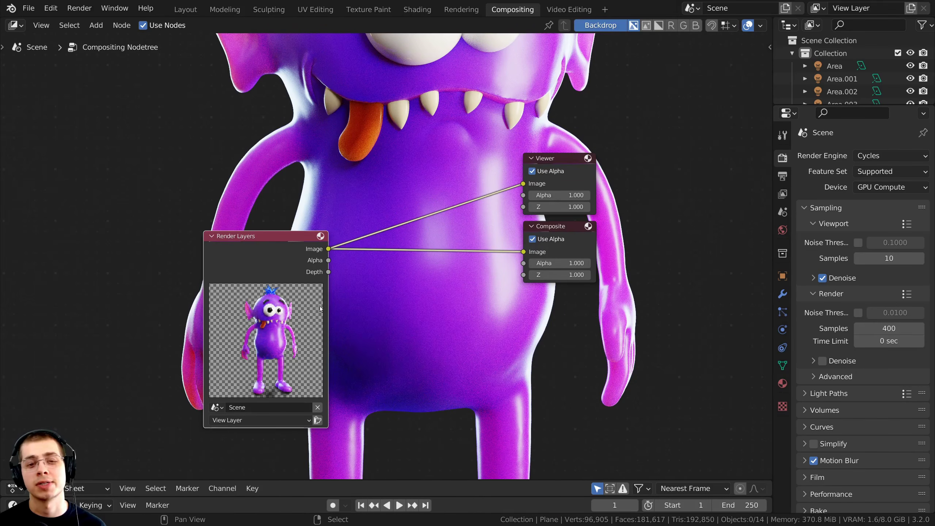
{"action": "scroll", "coordinate": [381, 256], "scroll_direction": "up", "scroll_amount": 1}
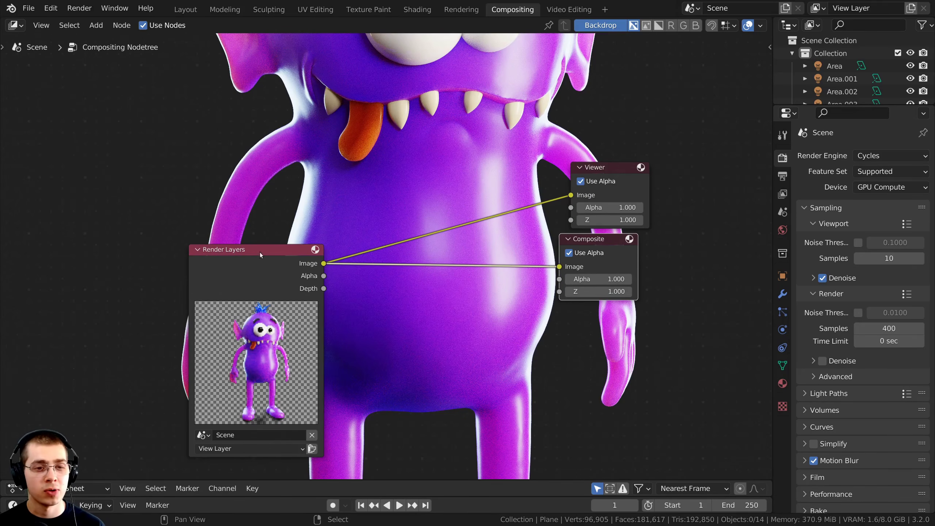
{"action": "left_click_drag", "start_coordinate": [260, 253], "coordinate": [254, 249]}
- Search the add-ons preferences for "node" and check that Node Wrangler is enabled
{"action": "left_click", "coordinate": [50, 8]}
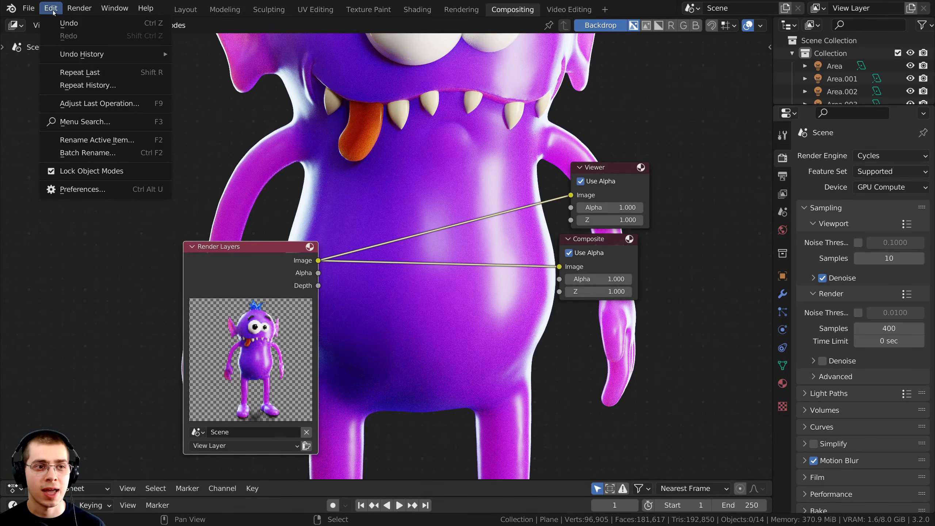
{"action": "left_click", "coordinate": [101, 189]}
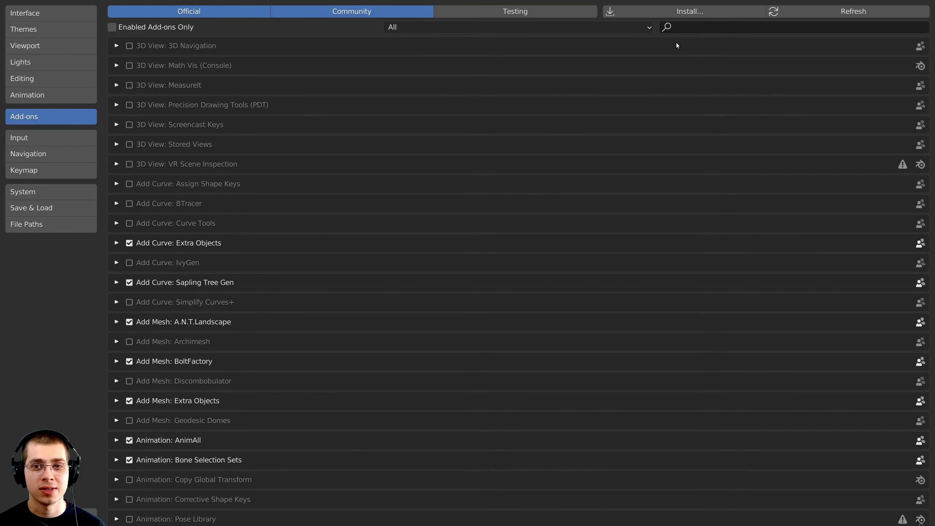
{"action": "left_click", "coordinate": [693, 28]}
{"action": "type", "text": "node"}
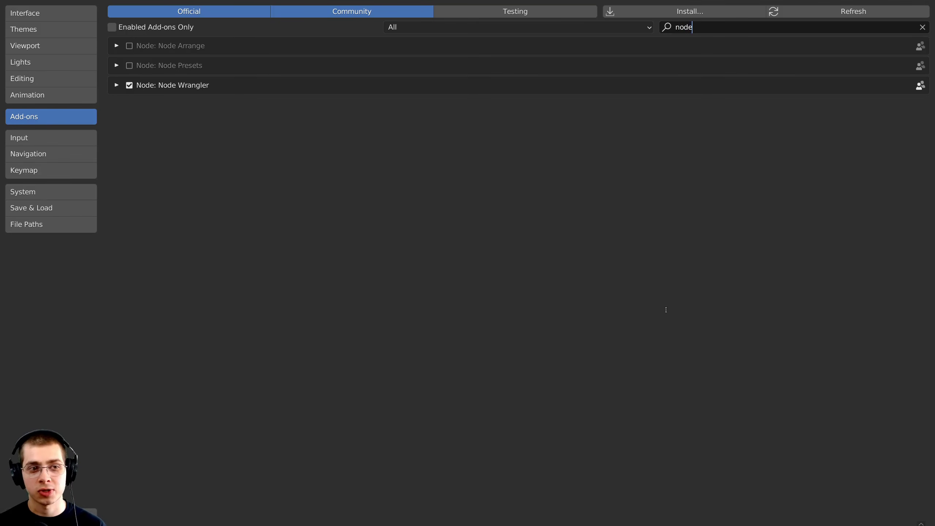
{"action": "key", "text": "Return"}
{"action": "left_click", "coordinate": [116, 86]}
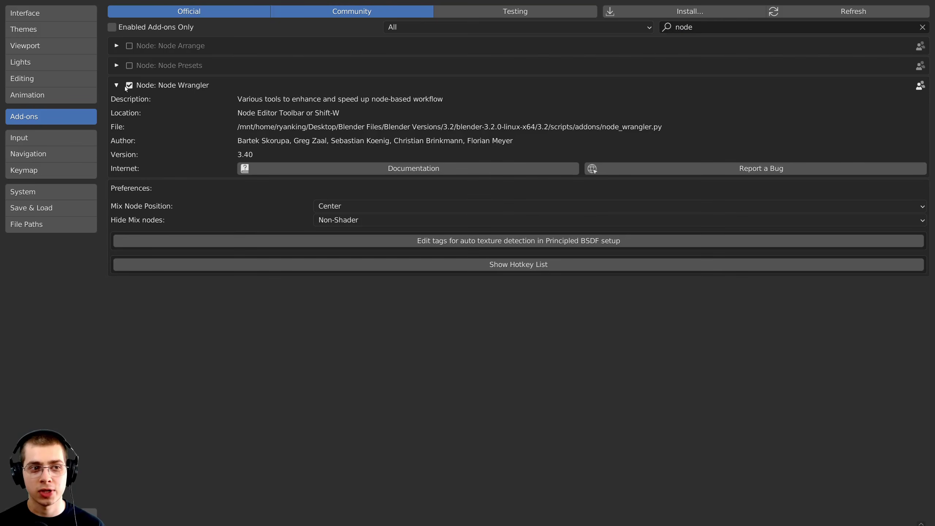
{"action": "left_click", "coordinate": [129, 85]}
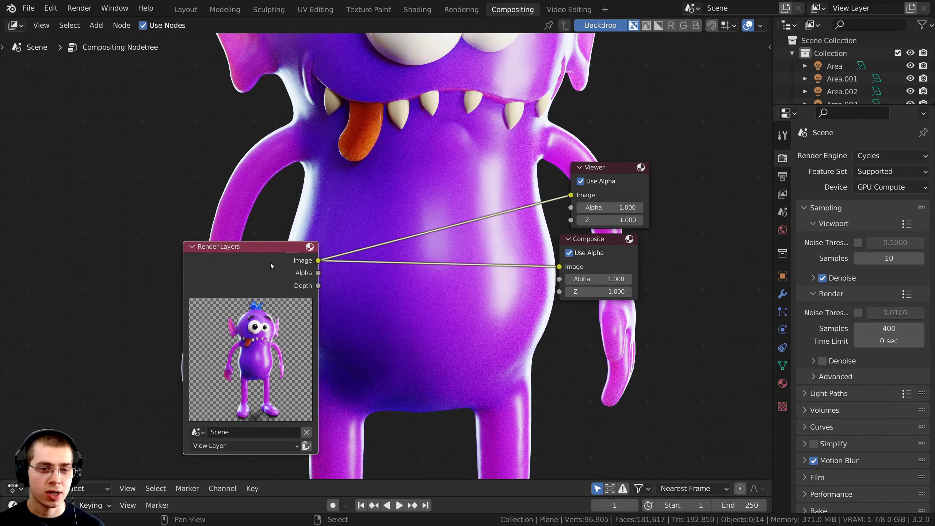
- Cycle the Viewer through the Render Layers outputs back to Image and shift the Render Layers node slightly
{"action": "left_click", "coordinate": [252, 264], "text": "ctrl+shift"}
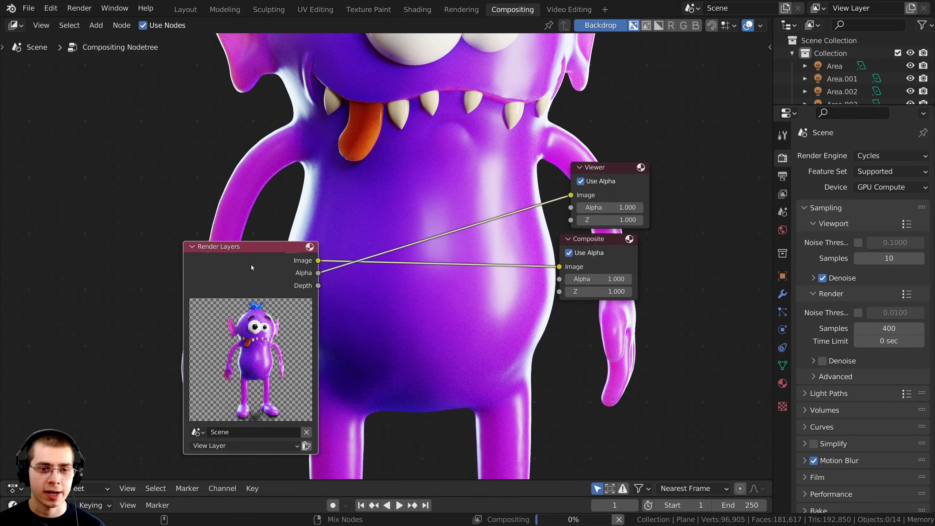
{"action": "left_click", "coordinate": [257, 265], "text": "ctrl+shift"}
{"action": "left_click", "coordinate": [264, 260], "text": "ctrl+shift"}
{"action": "scroll", "coordinate": [283, 266], "scroll_direction": "down", "scroll_amount": 4}
{"action": "left_click_drag", "start_coordinate": [282, 267], "coordinate": [278, 255]}
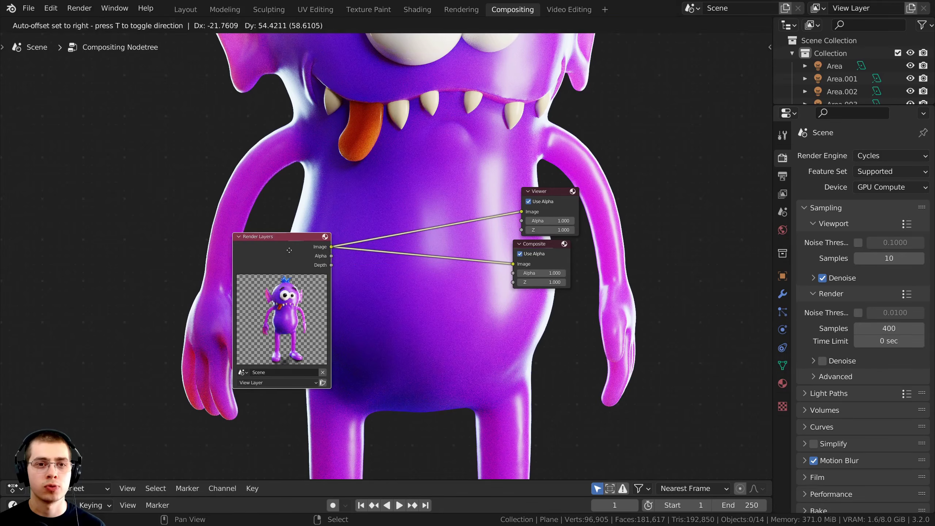
{"action": "scroll", "coordinate": [412, 243], "scroll_direction": "down", "scroll_amount": 3}
{"action": "middle_click_drag", "start_coordinate": [426, 240], "coordinate": [427, 268]}
{"action": "scroll", "coordinate": [471, 251], "scroll_direction": "up", "scroll_amount": 1}
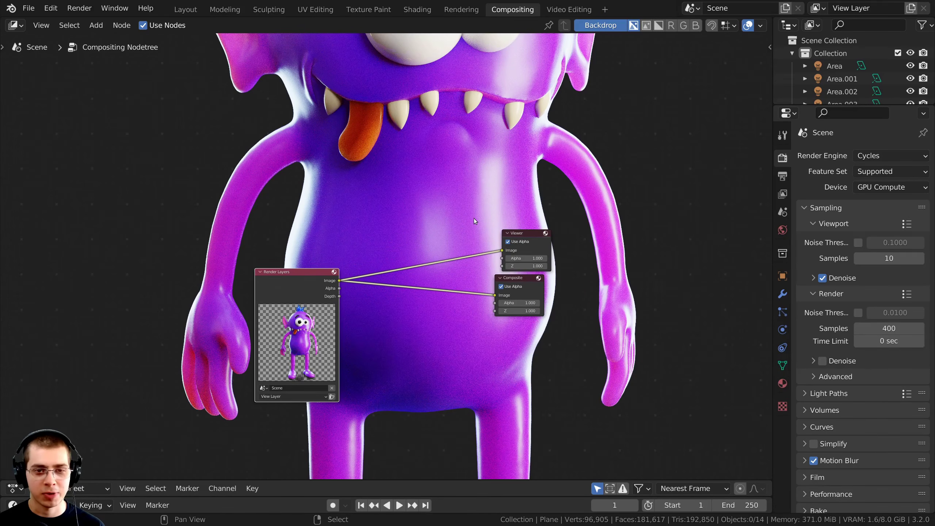
- Scale the backdrop image so the whole monster fits inside the node editor
{"action": "key", "text": "v"}
{"action": "key", "text": "v"}
{"action": "key", "text": "v"}
{"action": "key", "text": "v"}
{"action": "key", "text": "v"}
{"action": "key", "text": "v"}
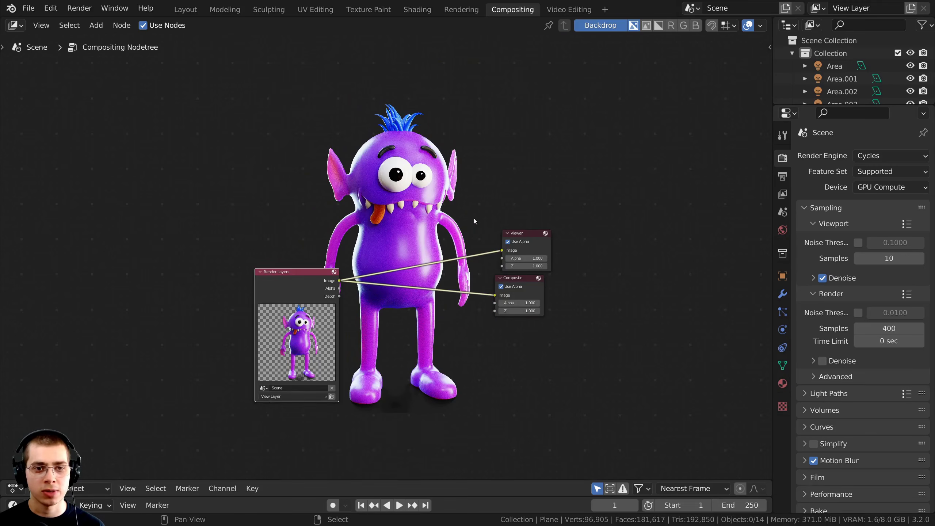
{"action": "key", "text": "alt+v"}
{"action": "key", "text": "alt+v"}
{"action": "key", "text": "alt+v"}
{"action": "key", "text": "alt+v"}
{"action": "key", "text": "alt+v"}
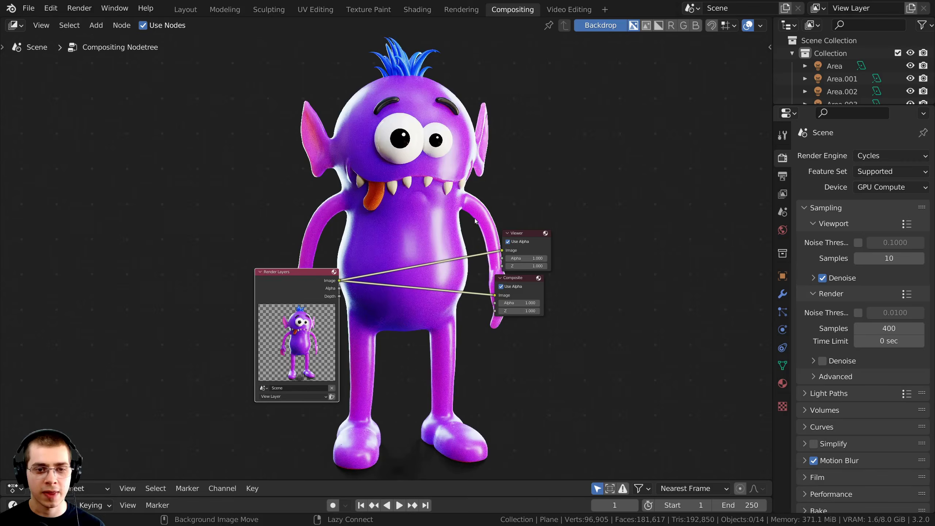
{"action": "key", "text": "v"}
{"action": "key", "text": "v"}
{"action": "key", "text": "v"}
{"action": "key", "text": "v"}
{"action": "key", "text": "alt+v"}
{"action": "key", "text": "alt+v"}
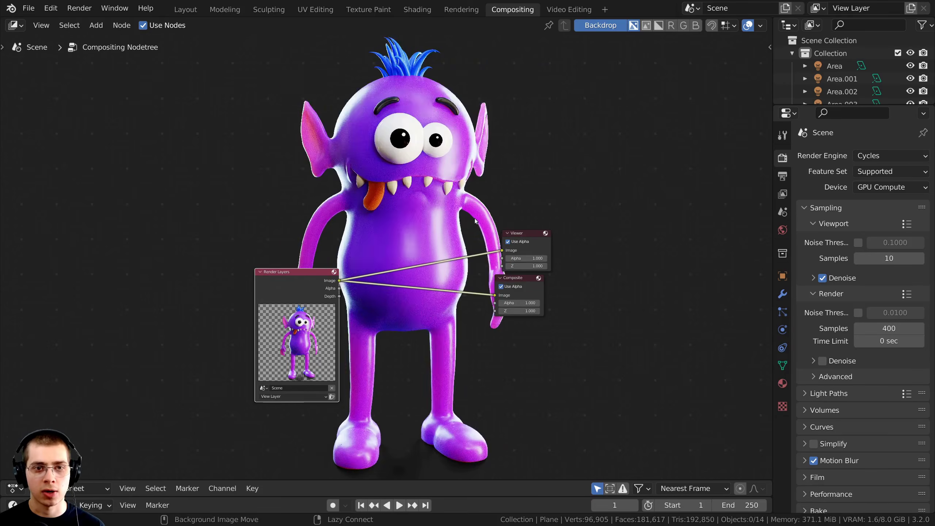
{"action": "key", "text": "v"}
- Add a shared reroute point on the Viewer and Composite links and move the Render Layers node farther from it
{"action": "scroll", "coordinate": [475, 222], "scroll_direction": "up", "scroll_amount": 3}
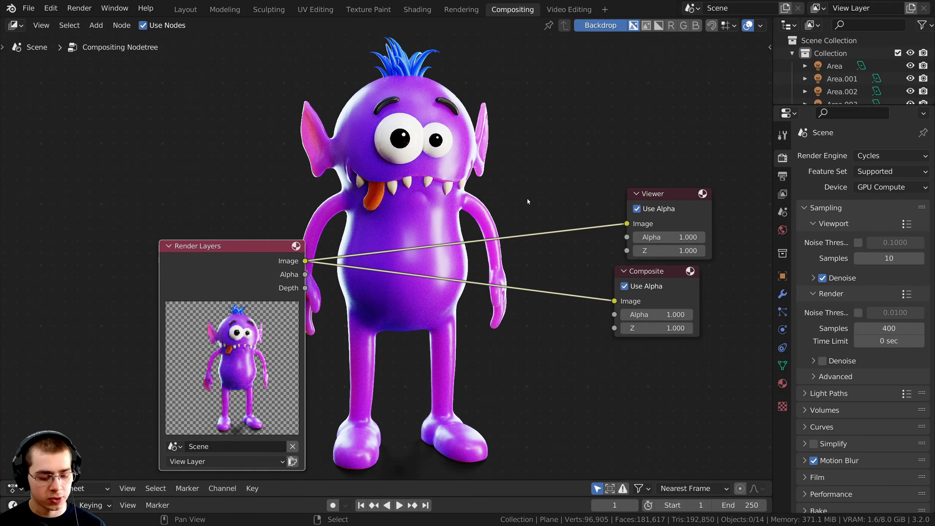
{"action": "right_click_drag", "start_coordinate": [568, 153], "coordinate": [556, 346], "text": "ctrl"}
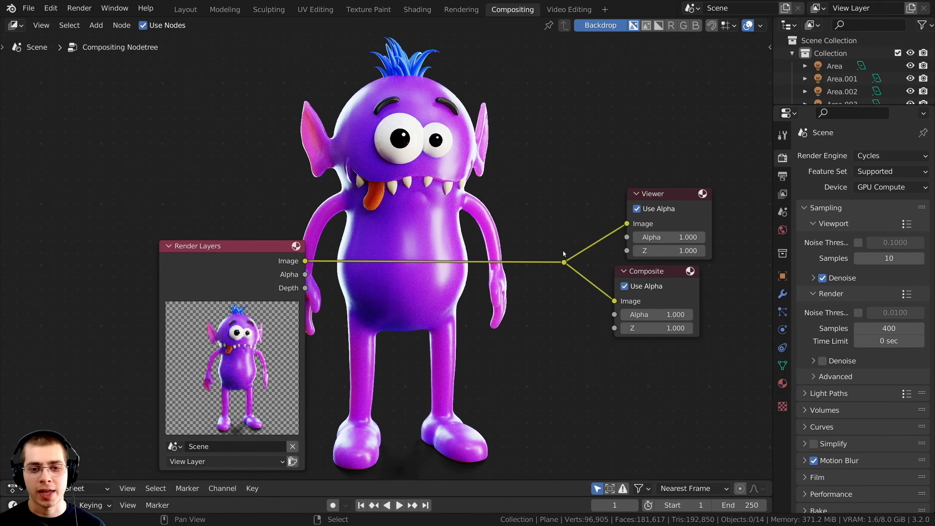
{"action": "left_click_drag", "start_coordinate": [565, 264], "coordinate": [572, 259]}
{"action": "left_click_drag", "start_coordinate": [260, 265], "coordinate": [200, 262]}
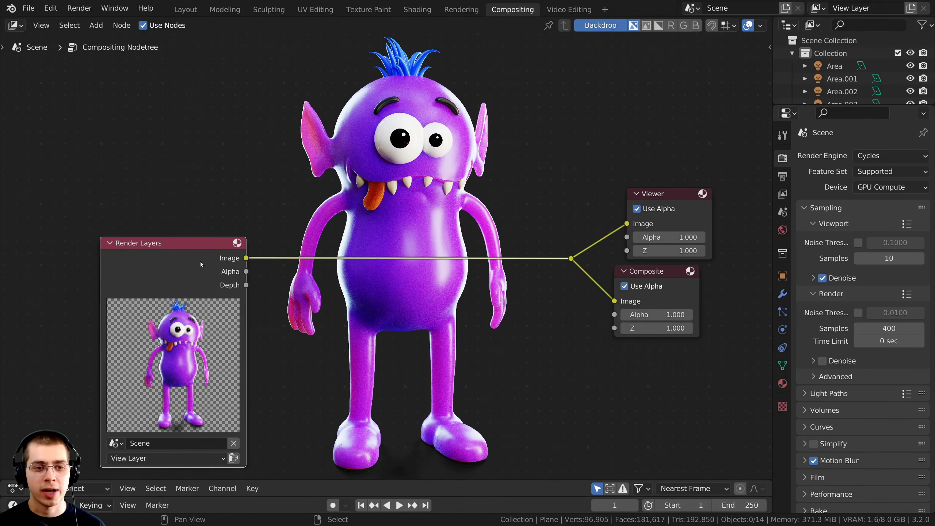
{"action": "left_click_drag", "start_coordinate": [663, 267], "coordinate": [672, 266]}
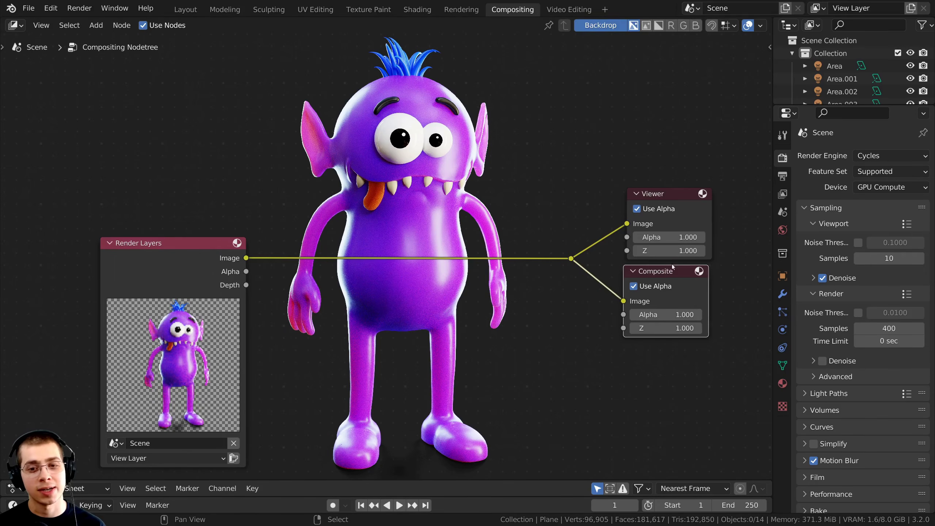
{"action": "scroll", "coordinate": [471, 276], "scroll_direction": "up", "scroll_amount": 2}
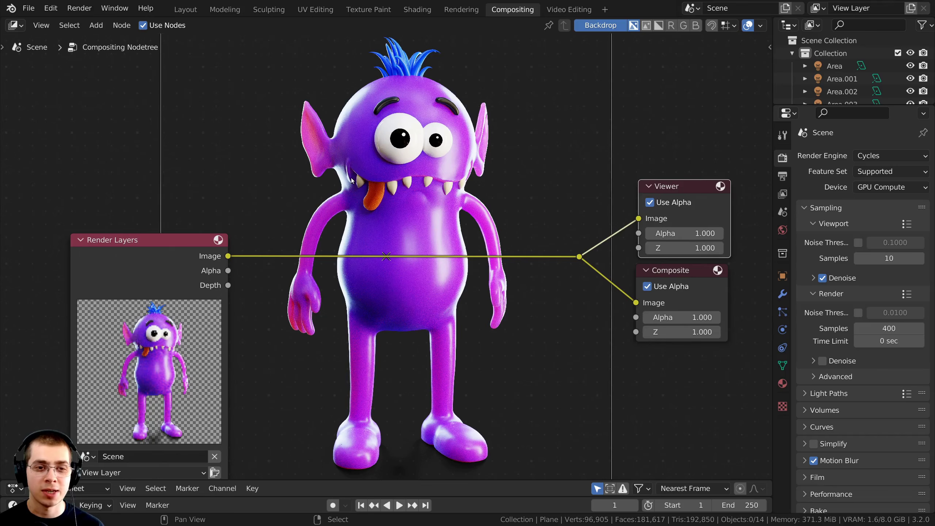
- Insert a Denoise node between Render Layers and the reroute point, with its prefilter set to Fast
{"action": "key", "text": "shift+a"}
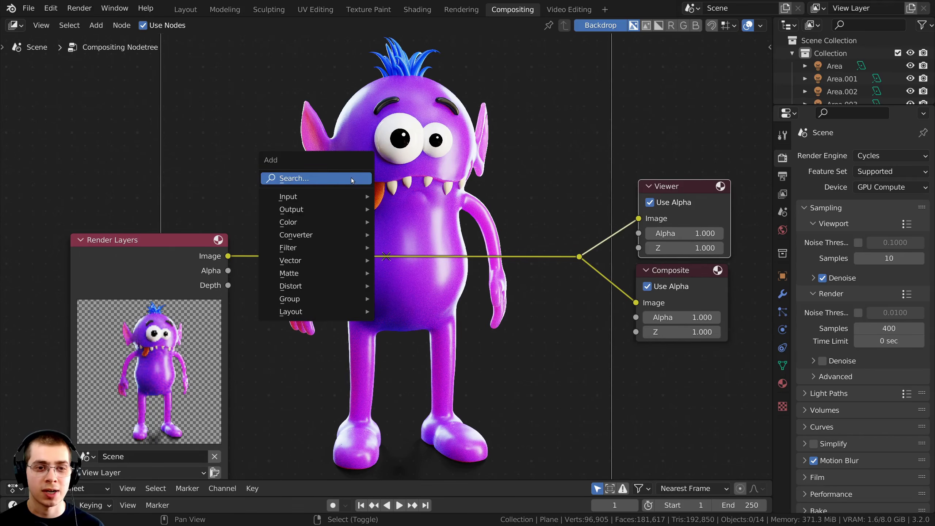
{"action": "left_click", "coordinate": [318, 180]}
{"action": "type", "text": "den"}
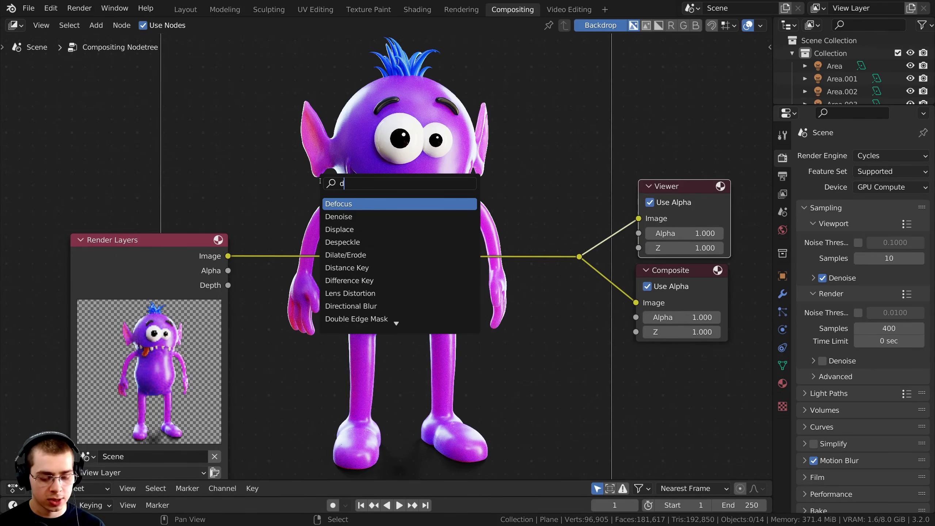
{"action": "left_click", "coordinate": [345, 203]}
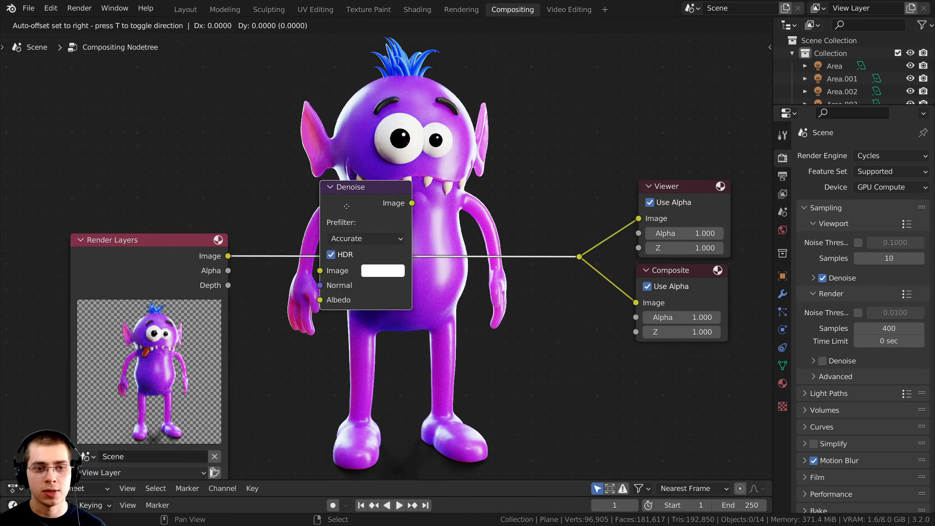
{"action": "left_click", "coordinate": [310, 235]}
{"action": "left_click_drag", "start_coordinate": [154, 269], "coordinate": [147, 263]}
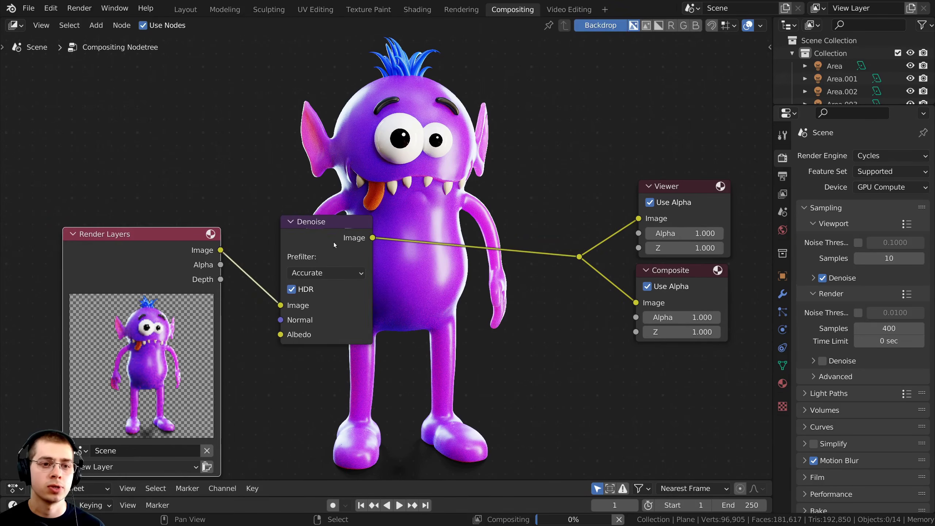
{"action": "left_click_drag", "start_coordinate": [333, 242], "coordinate": [304, 244]}
{"action": "left_click", "coordinate": [297, 275]}
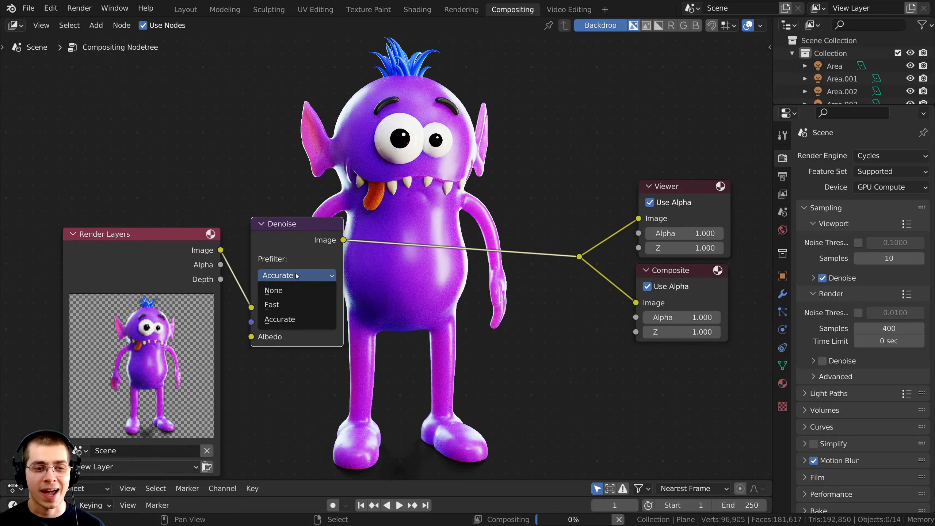
{"action": "left_click", "coordinate": [290, 300]}
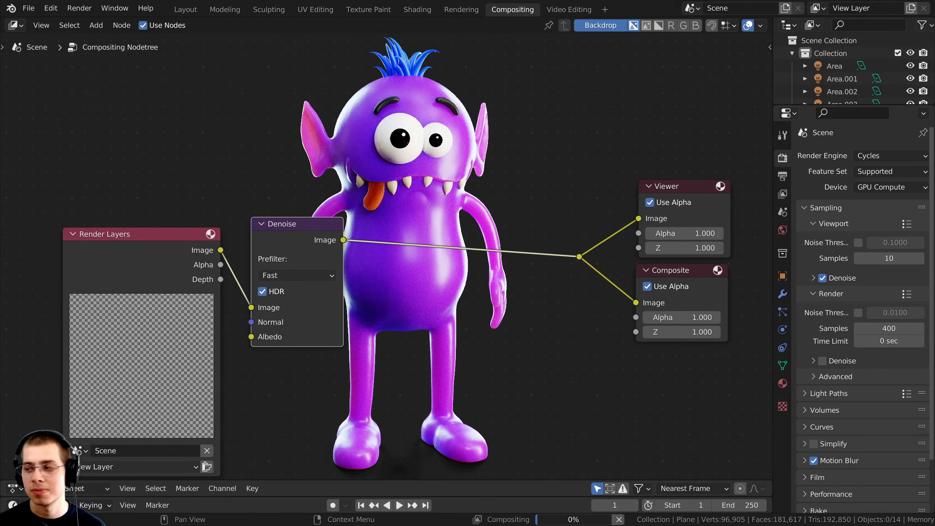
- Insert a Glare node on the link between the Denoise node and the reroute point
{"action": "scroll", "coordinate": [324, 246], "scroll_direction": "down", "scroll_amount": 1}
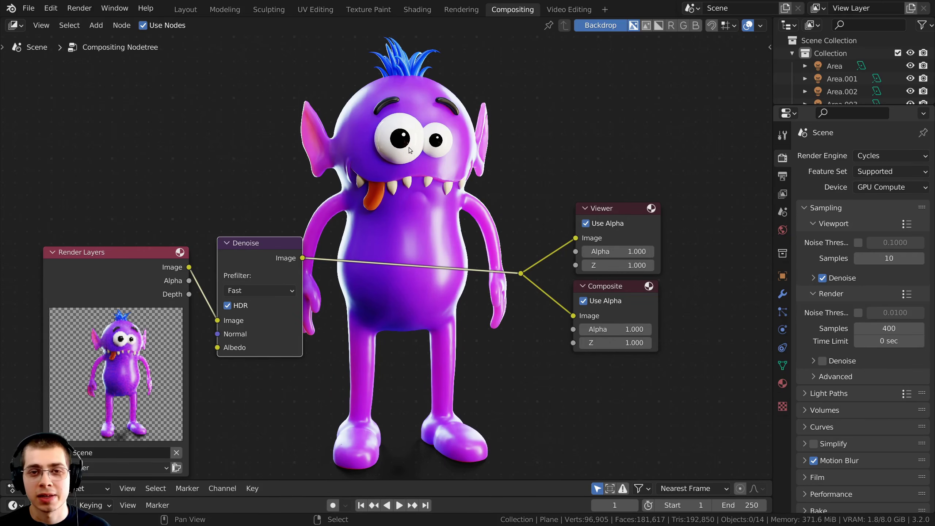
{"action": "key", "text": "shift+a"}
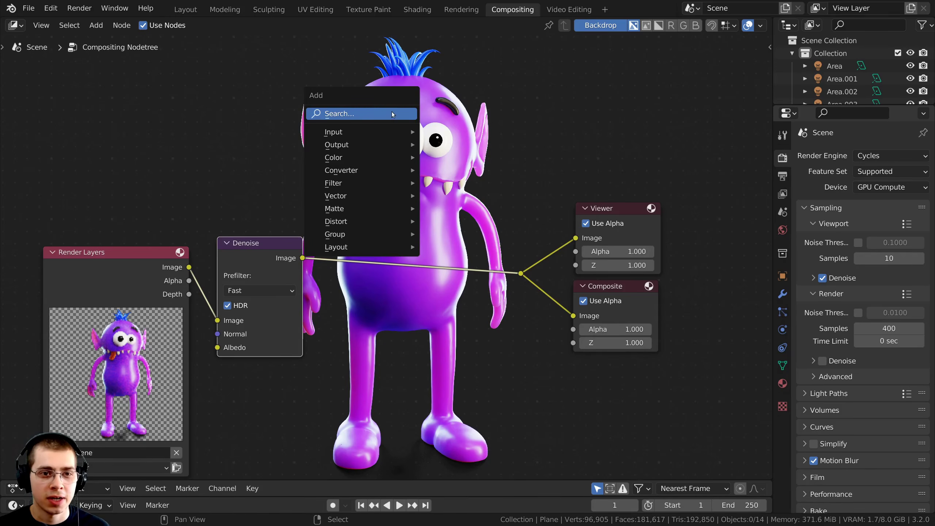
{"action": "left_click", "coordinate": [393, 114]}
{"action": "type", "text": "gla"}
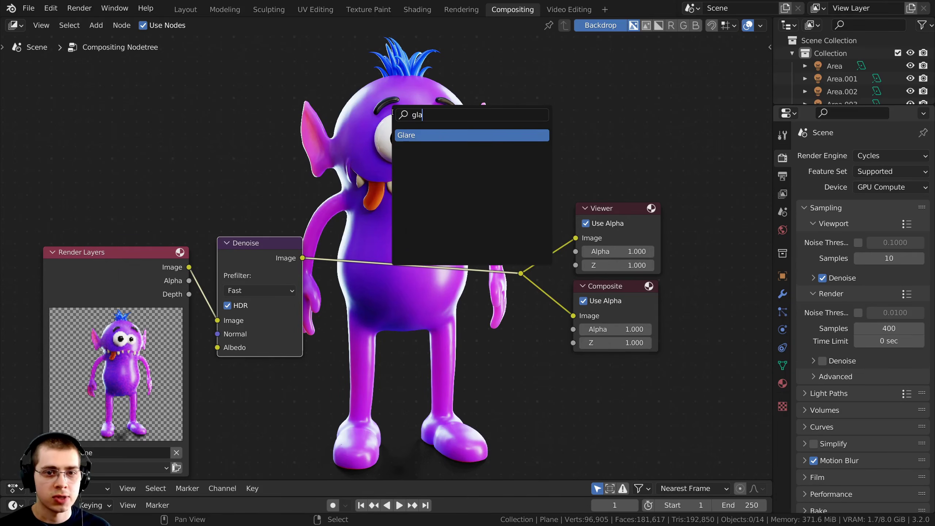
{"action": "left_click", "coordinate": [443, 136]}
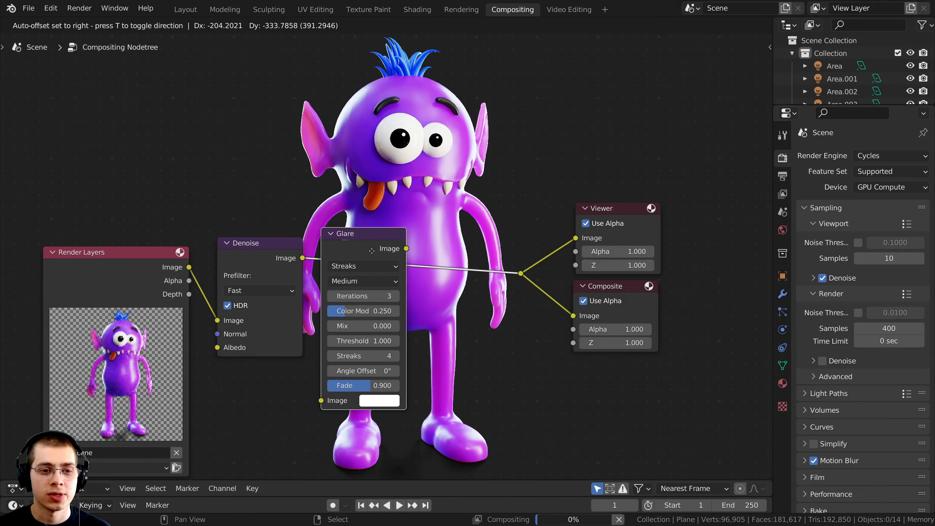
{"action": "left_click", "coordinate": [377, 250]}
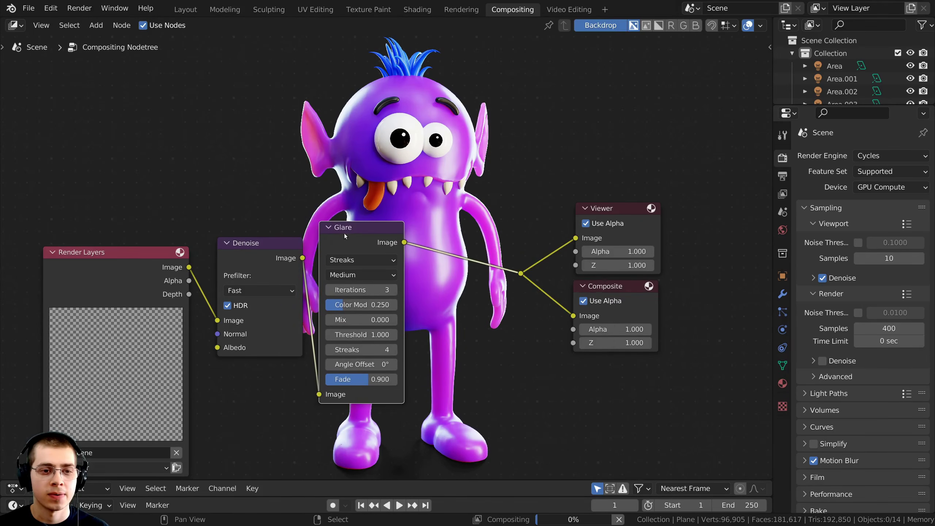
- Set the Glare node's type to Fog Glow and its quality to High, shifting the node slightly away from Denoise
{"action": "scroll", "coordinate": [344, 233], "scroll_direction": "up", "scroll_amount": 1}
{"action": "left_click", "coordinate": [326, 252]}
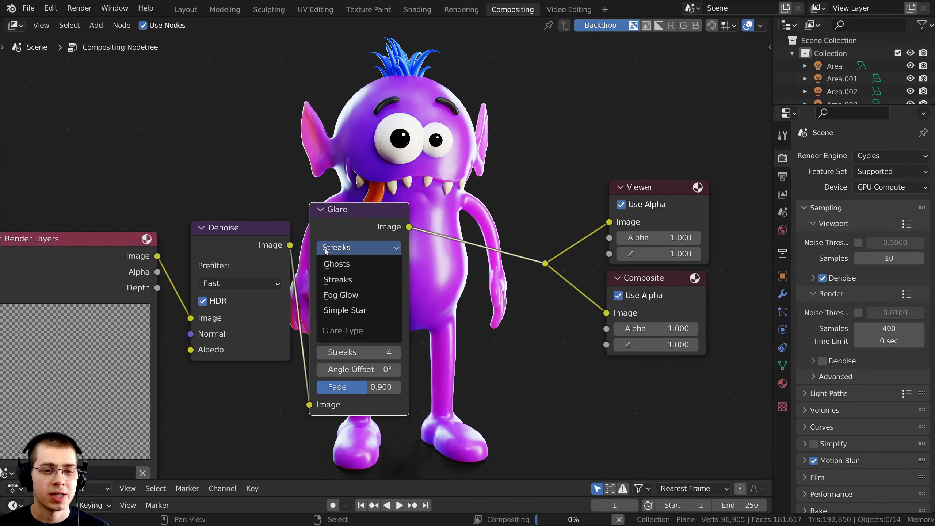
{"action": "left_click", "coordinate": [337, 299]}
{"action": "key", "text": "g"}
{"action": "left_click", "coordinate": [284, 233]}
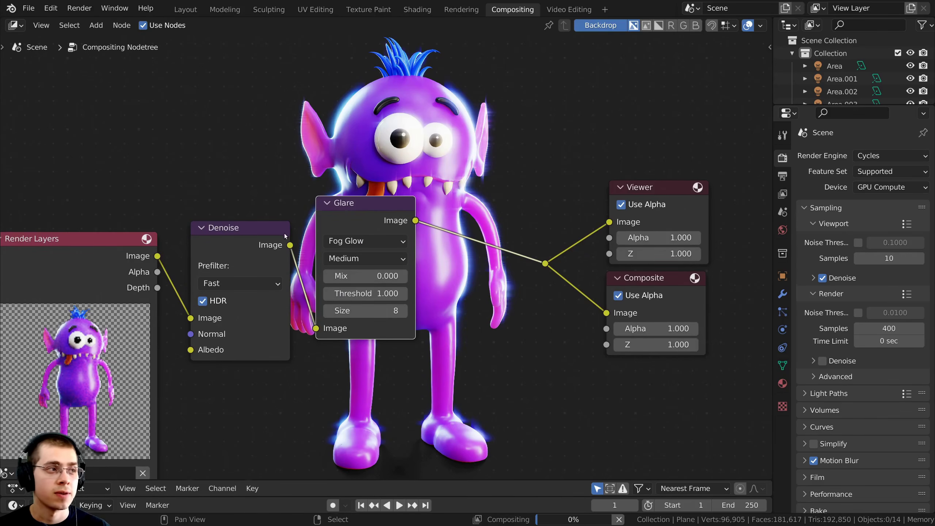
{"action": "left_click", "coordinate": [338, 260]}
{"action": "left_click", "coordinate": [338, 275]}
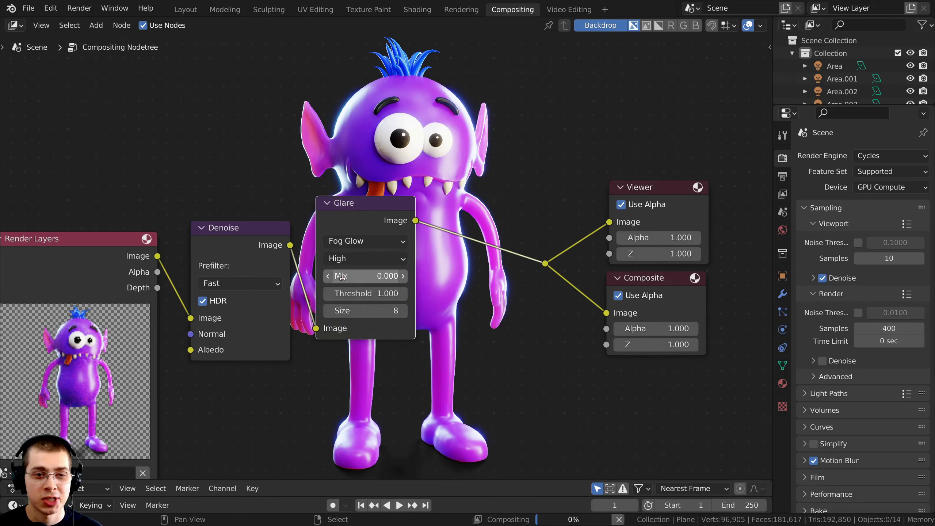
{"action": "middle_click_drag", "start_coordinate": [437, 79], "coordinate": [395, 237]}
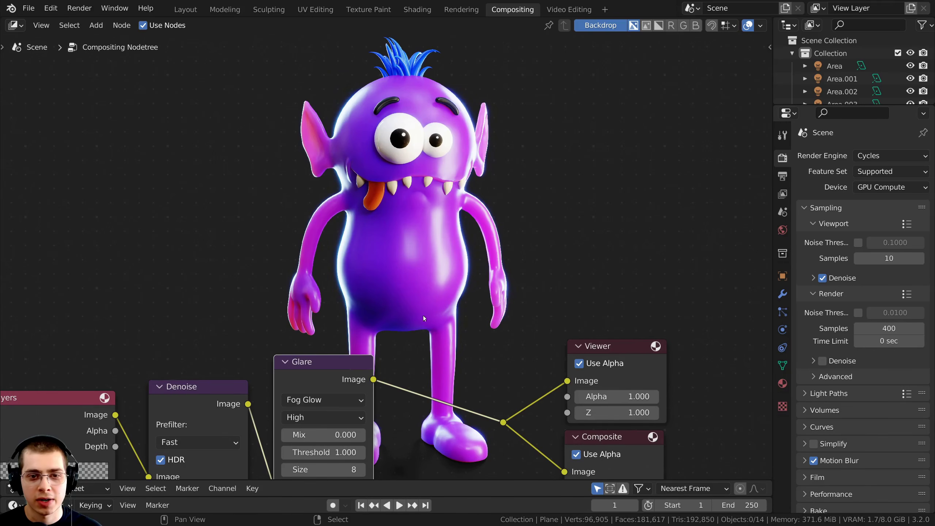
- Duplicate the Glare node and insert the copy on the link between the original Glare node and the reroute point
{"action": "scroll", "coordinate": [375, 260], "scroll_direction": "down", "scroll_amount": 1}
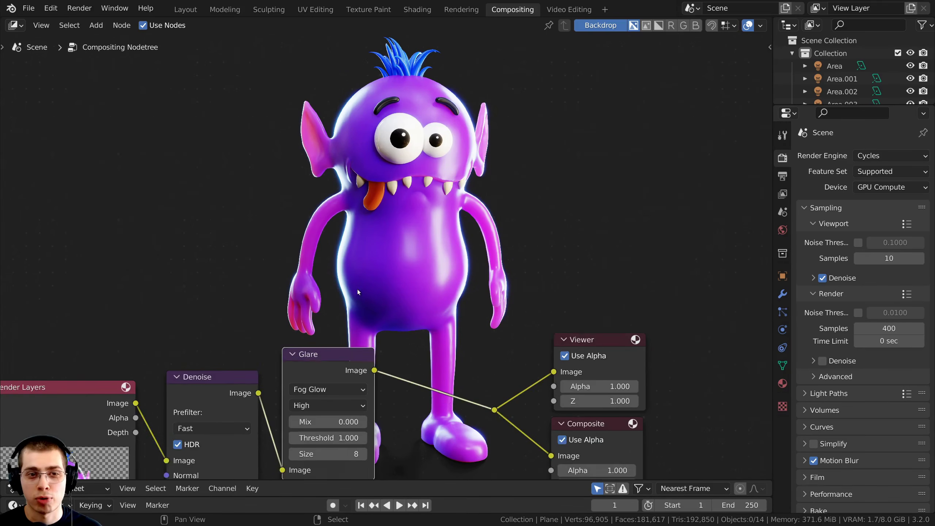
{"action": "scroll", "coordinate": [356, 291], "scroll_direction": "down", "scroll_amount": 1}
{"action": "middle_click_drag", "start_coordinate": [329, 321], "coordinate": [358, 244]}
{"action": "scroll", "coordinate": [358, 245], "scroll_direction": "up", "scroll_amount": 1}
{"action": "left_click_drag", "start_coordinate": [349, 279], "coordinate": [340, 310]}
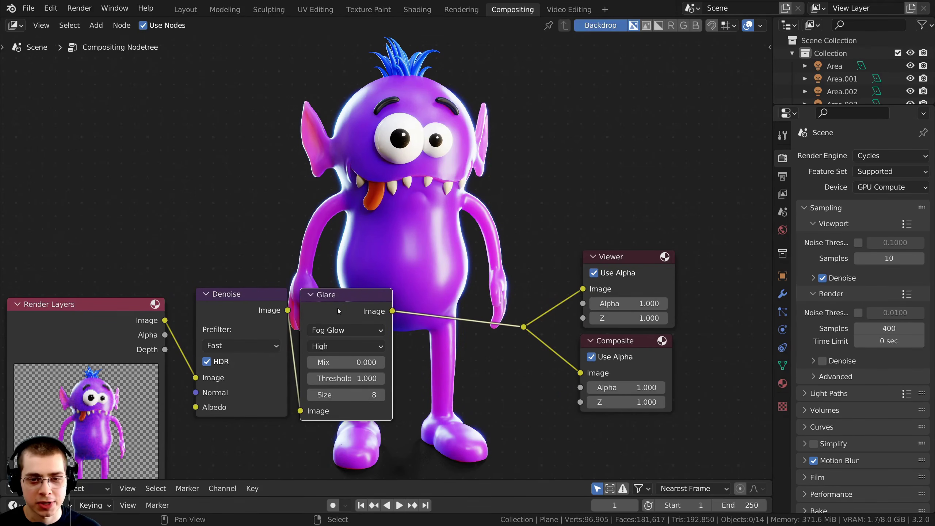
{"action": "key", "text": "shift+d"}
{"action": "left_click", "coordinate": [487, 302]}
{"action": "left_click_drag", "start_coordinate": [469, 301], "coordinate": [447, 309]}
{"action": "middle_click_drag", "start_coordinate": [292, 325], "coordinate": [298, 348]}
{"action": "scroll", "coordinate": [274, 317], "scroll_direction": "down", "scroll_amount": 2}
{"action": "middle_click_drag", "start_coordinate": [246, 324], "coordinate": [271, 322]}
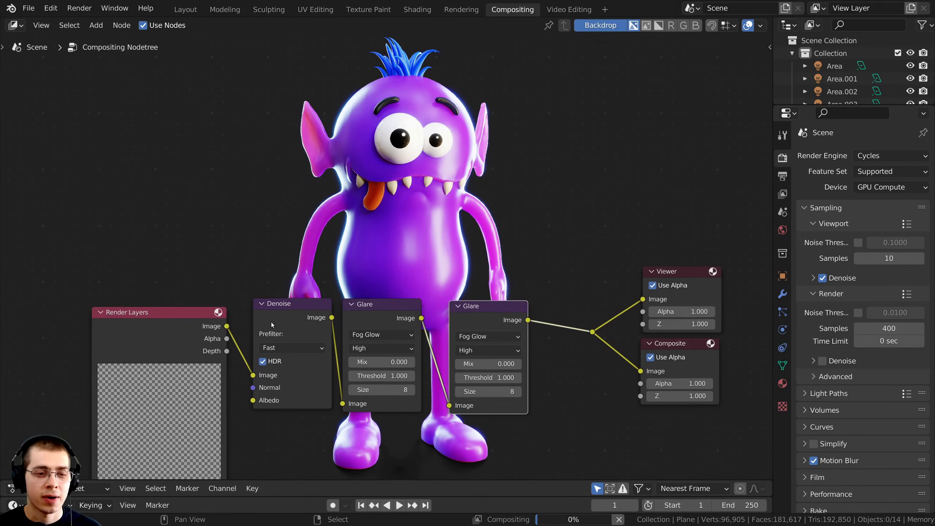
- Mute the Denoise node and shift it slightly away from the first Glare node
{"action": "left_click_drag", "start_coordinate": [271, 320], "coordinate": [282, 318]}
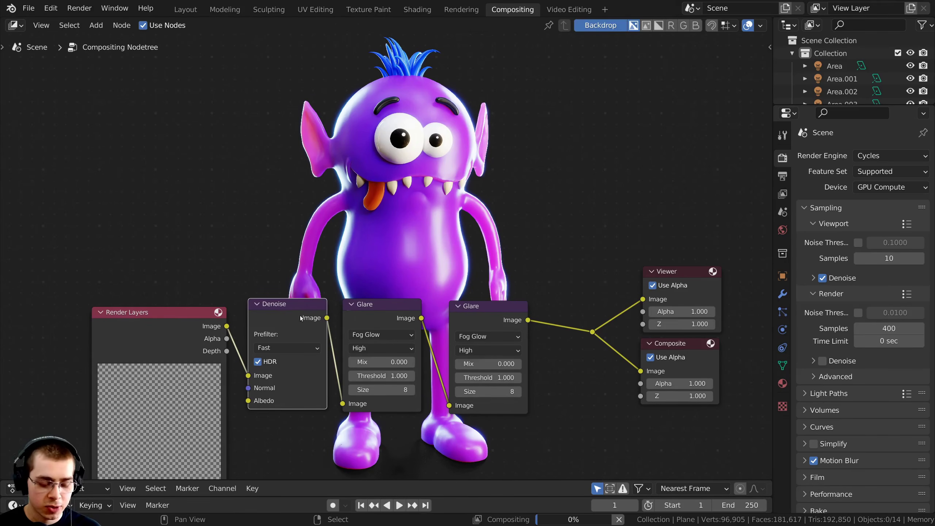
{"action": "scroll", "coordinate": [328, 297], "scroll_direction": "up", "scroll_amount": 1}
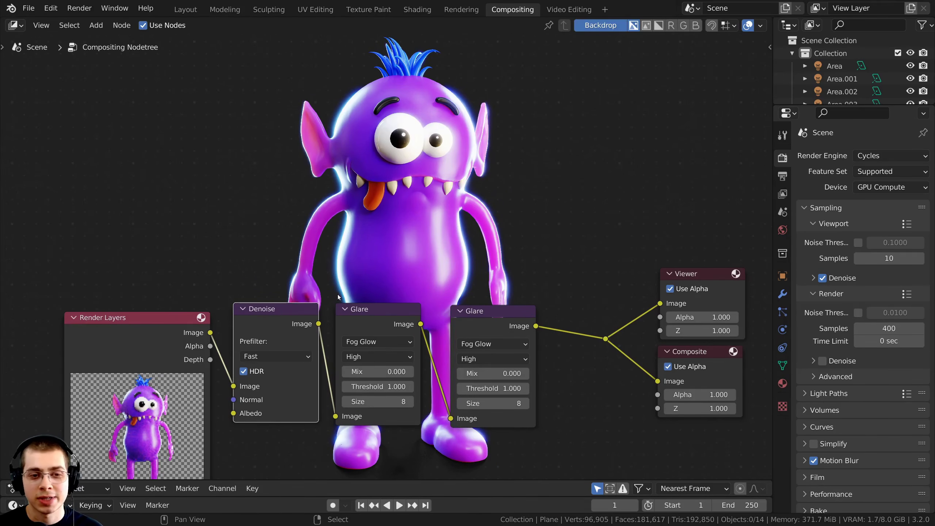
{"action": "key", "text": "m"}
{"action": "middle_click_drag", "start_coordinate": [450, 291], "coordinate": [276, 305]}
{"action": "scroll", "coordinate": [277, 305], "scroll_direction": "up", "scroll_amount": 2}
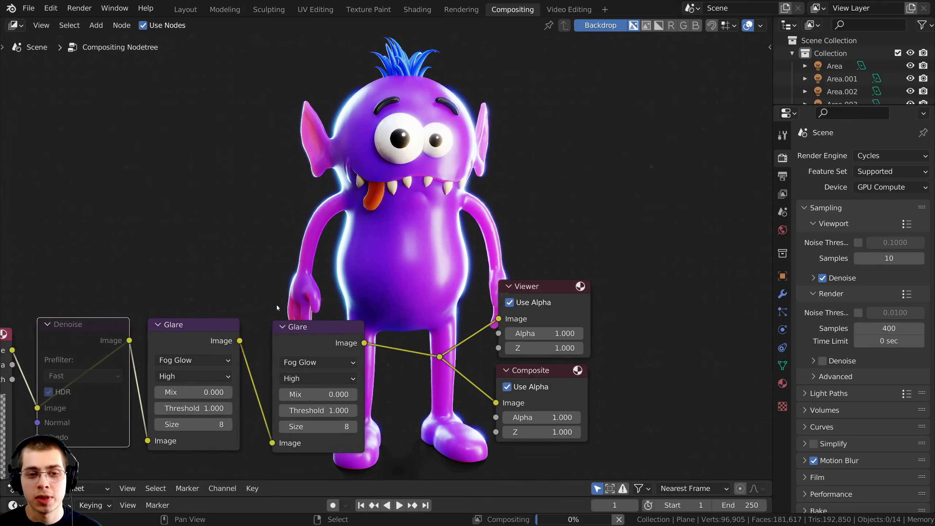
{"action": "left_click", "coordinate": [354, 273]}
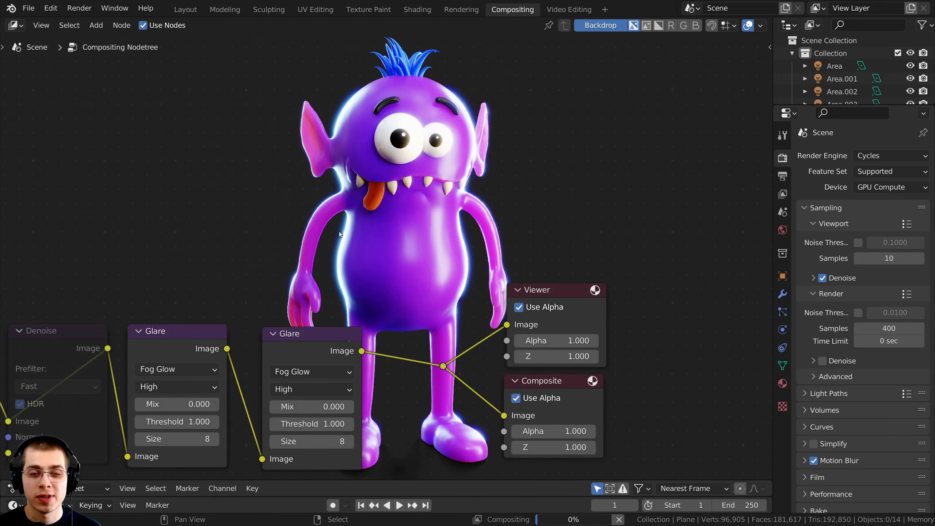
{"action": "scroll", "coordinate": [333, 254], "scroll_direction": "down", "scroll_amount": 2}
{"action": "middle_click_drag", "start_coordinate": [331, 256], "coordinate": [396, 249]}
{"action": "left_click_drag", "start_coordinate": [166, 328], "coordinate": [159, 330]}
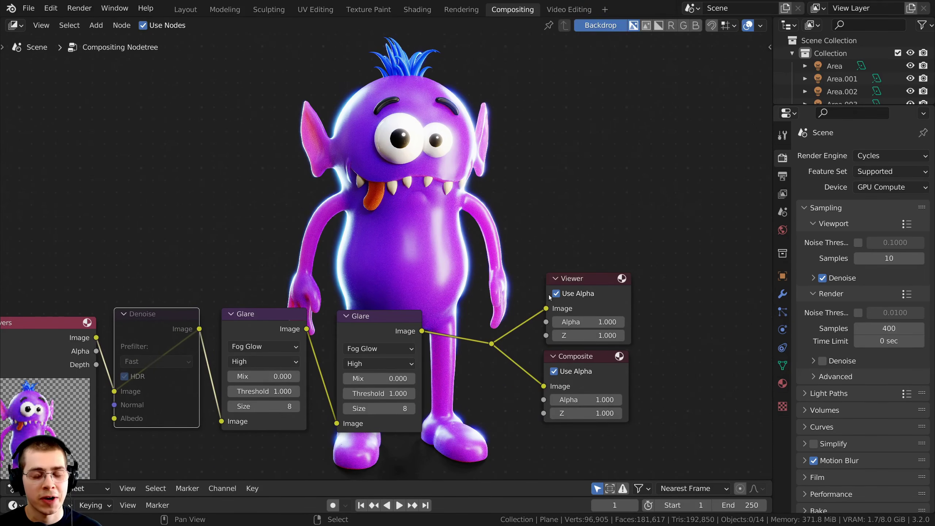
{"action": "middle_click_drag", "start_coordinate": [538, 295], "coordinate": [500, 291]}
{"action": "scroll", "coordinate": [500, 290], "scroll_direction": "up", "scroll_amount": 1}
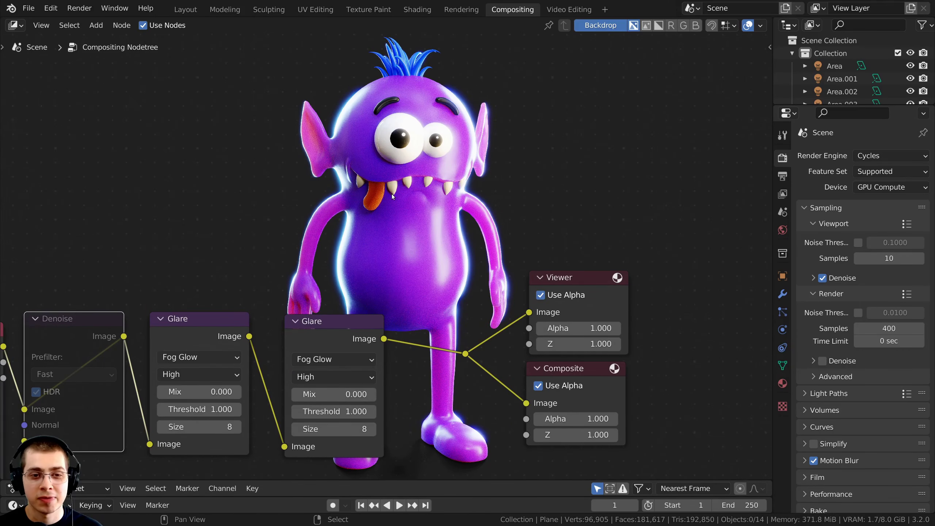
- Add an RGB Curves node on the link between the second Glare node and the reroute point
{"action": "key", "text": "shift+a"}
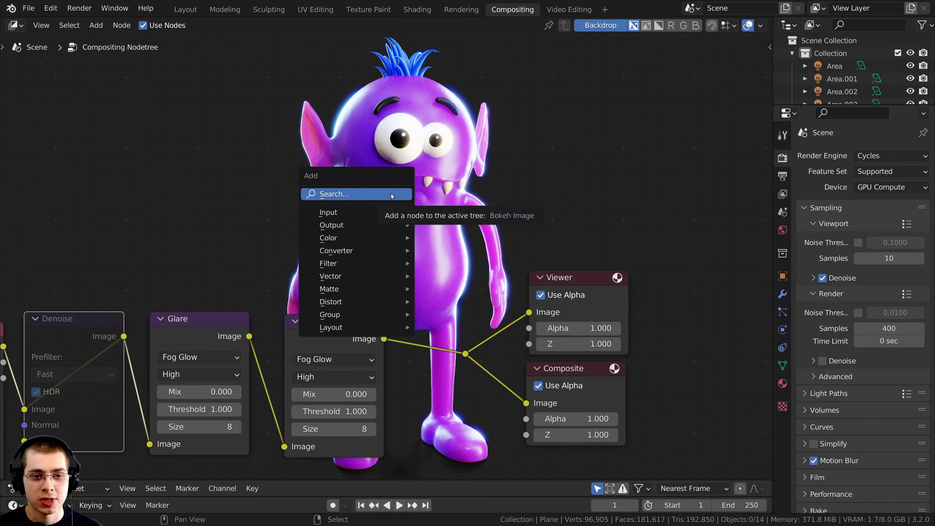
{"action": "left_click", "coordinate": [392, 194]}
{"action": "type", "text": "rg"}
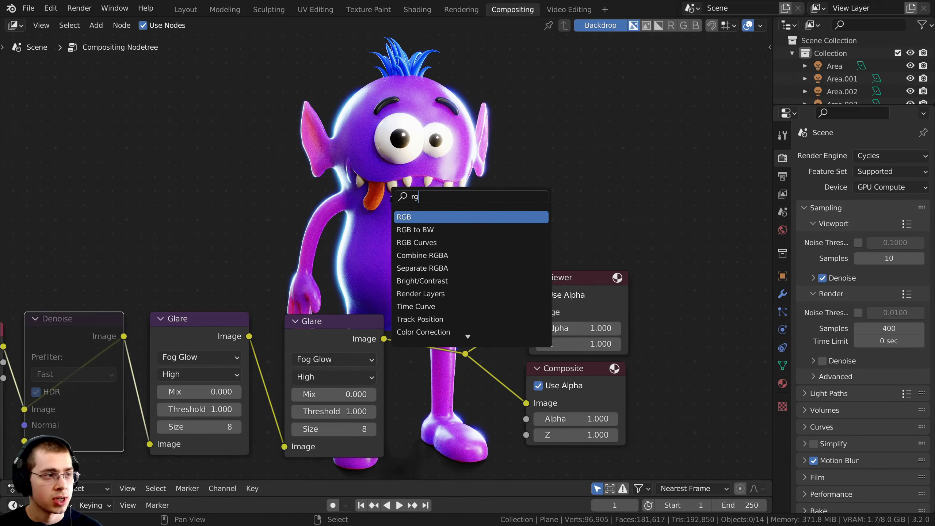
{"action": "left_click", "coordinate": [419, 243]}
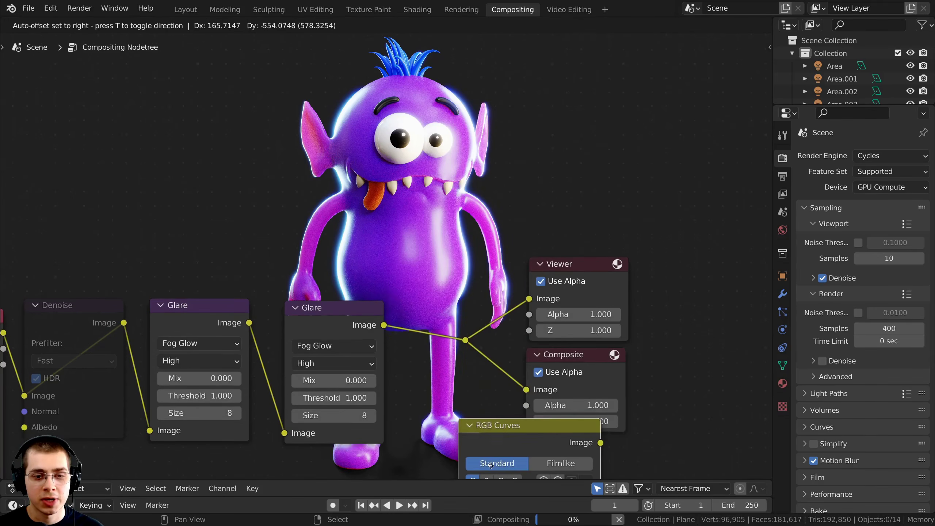
{"action": "left_click", "coordinate": [460, 258]}
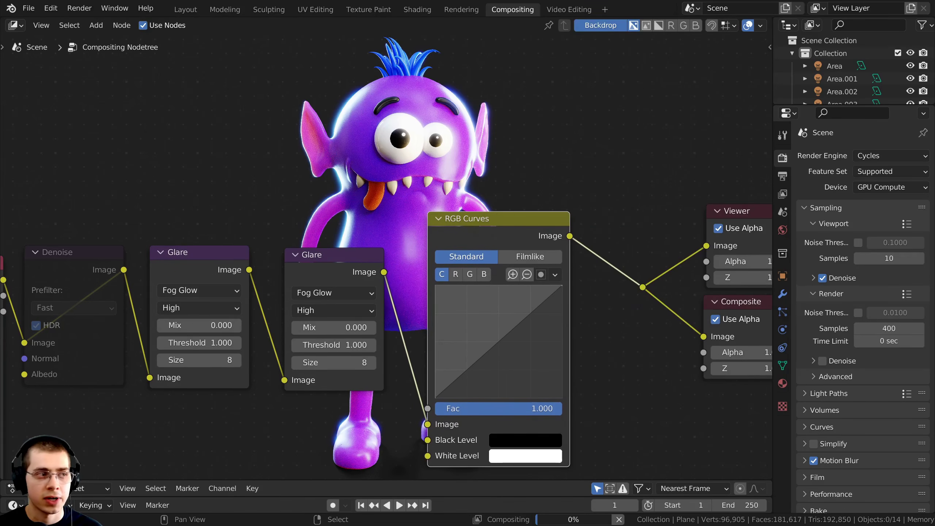
{"action": "middle_click_drag", "start_coordinate": [399, 294], "coordinate": [398, 282]}
{"action": "scroll", "coordinate": [397, 281], "scroll_direction": "up", "scroll_amount": 3}
{"action": "scroll", "coordinate": [566, 338], "scroll_direction": "down", "scroll_amount": 3}
{"action": "middle_click_drag", "start_coordinate": [566, 339], "coordinate": [573, 410]}
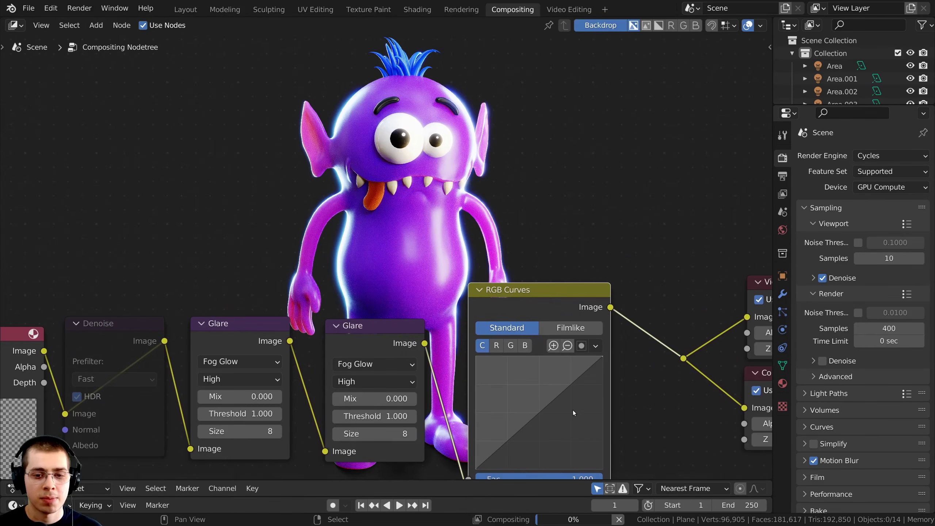
- Shape the combined RGB curve with a raised middle point at about 0.5, 0.6 and a shadow point at about 0.2, 0.2
{"action": "left_click_drag", "start_coordinate": [551, 400], "coordinate": [548, 397]}
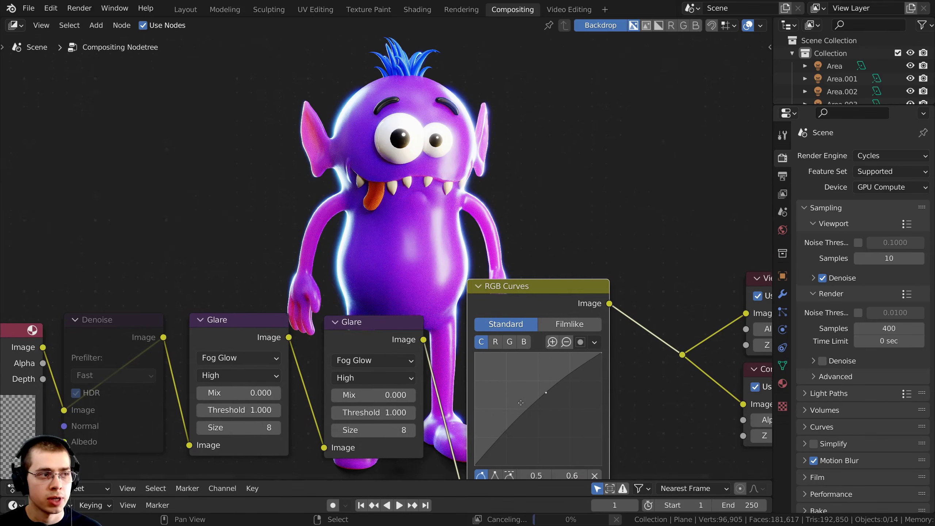
{"action": "middle_click_drag", "start_coordinate": [502, 440], "coordinate": [502, 419]}
{"action": "left_click", "coordinate": [504, 419]}
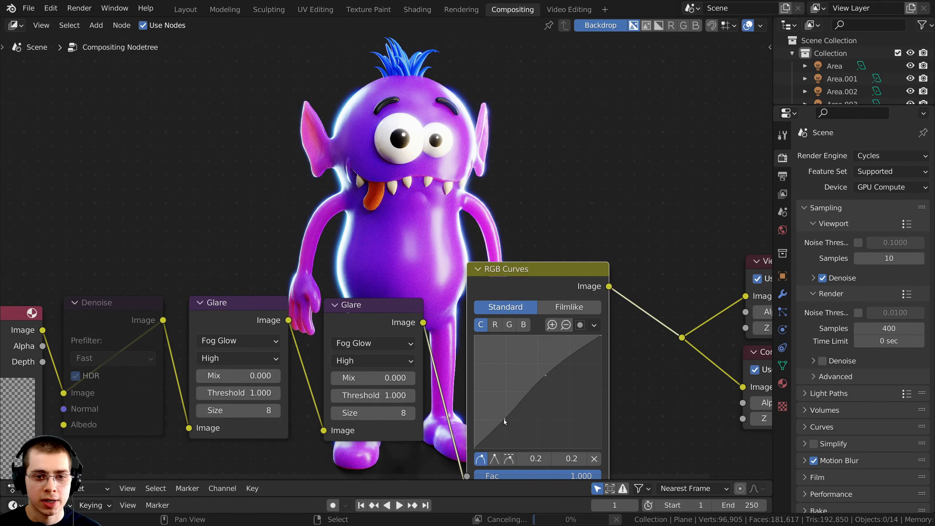
{"action": "left_click_drag", "start_coordinate": [501, 287], "coordinate": [501, 284]}
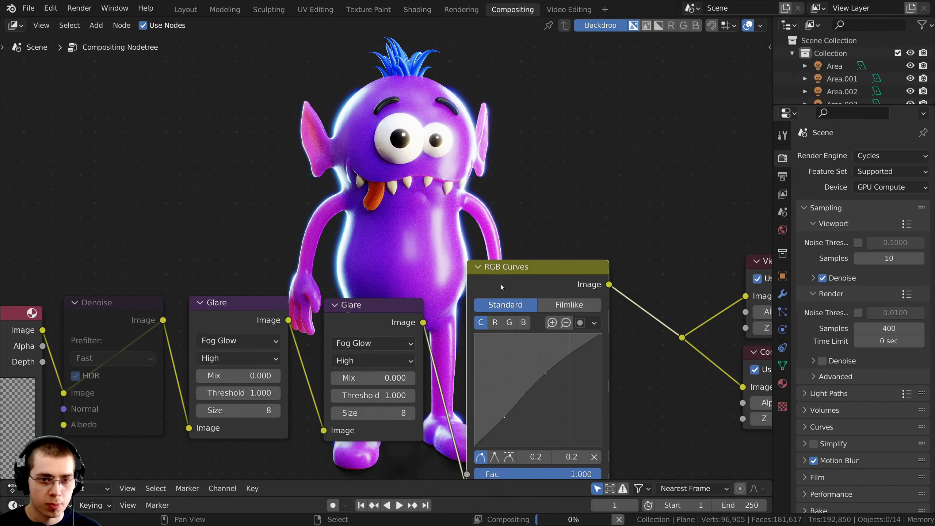
{"action": "middle_click_drag", "start_coordinate": [501, 284], "coordinate": [497, 292]}
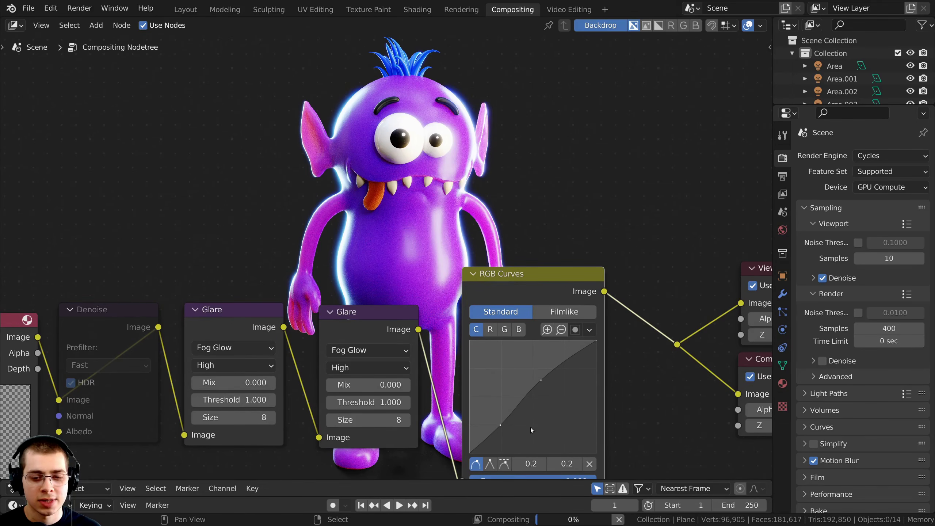
- Mute both Glare nodes and nudge the RGB Curves node slightly
{"action": "left_click", "coordinate": [348, 322]}
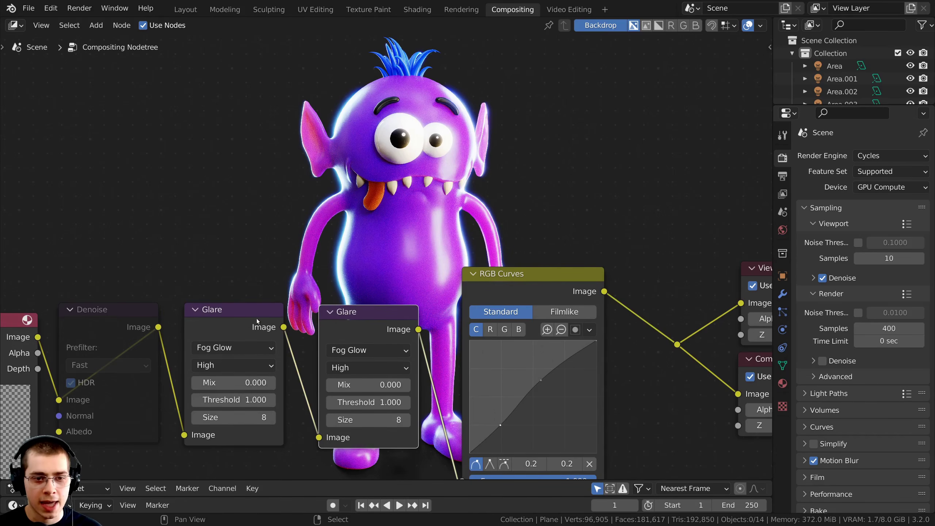
{"action": "key", "text": "m"}
{"action": "left_click", "coordinate": [246, 328]}
{"action": "key", "text": "m"}
{"action": "left_click_drag", "start_coordinate": [516, 295], "coordinate": [519, 293]}
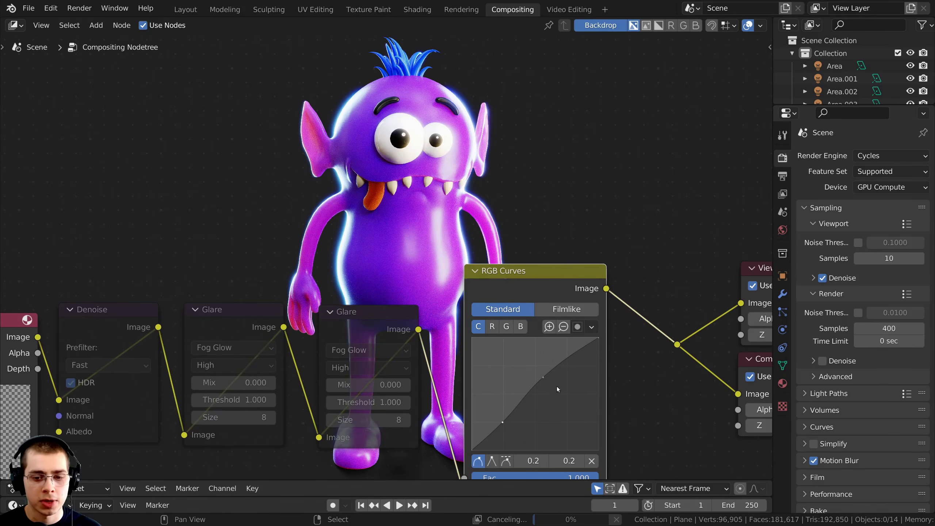
- Mute and unmute RGB Curves for comparison, and raise the combined curve's middle point slightly further for stronger contrast
{"action": "key", "text": "m"}
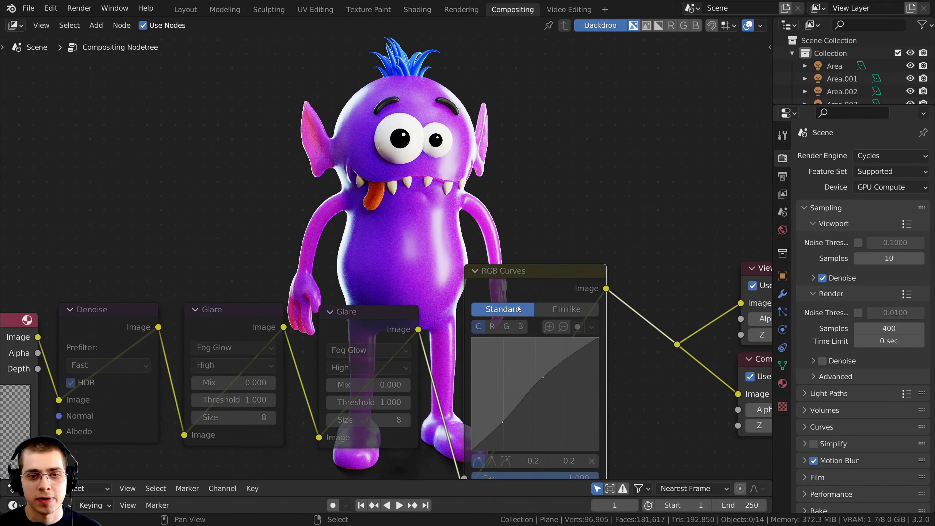
{"action": "key", "text": "m"}
{"action": "left_click_drag", "start_coordinate": [540, 378], "coordinate": [536, 373]}
{"action": "left_click", "coordinate": [503, 424]}
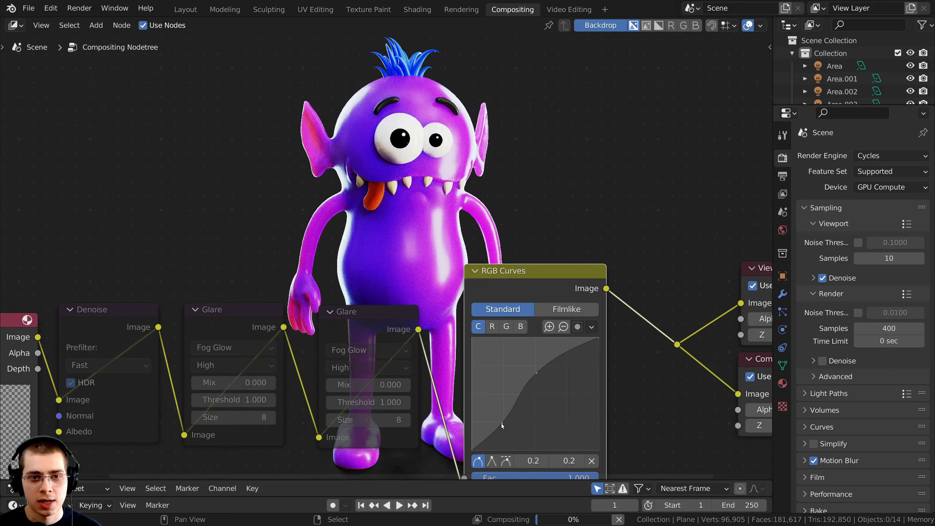
{"action": "scroll", "coordinate": [502, 284], "scroll_direction": "up", "scroll_amount": 2}
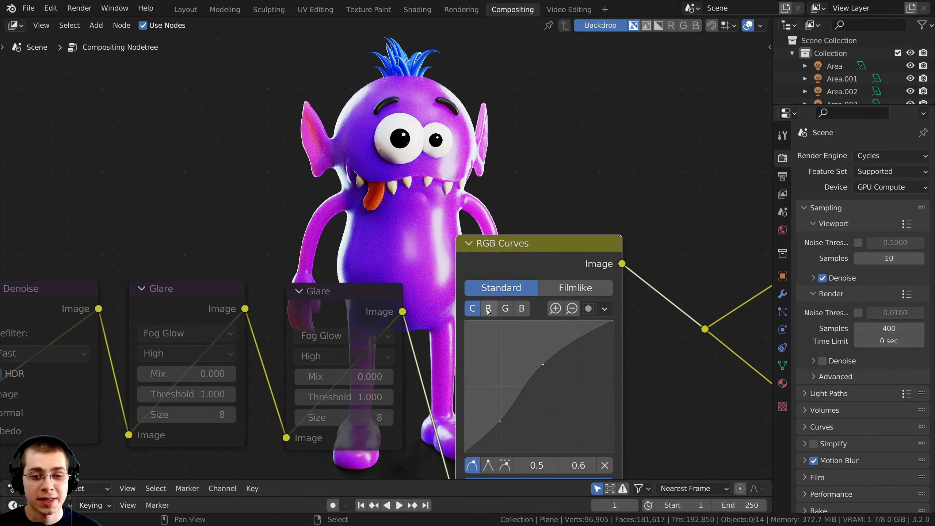
- Raise the red channel curve slightly with a point at about 0.4, 0.5
{"action": "left_click", "coordinate": [488, 309]}
{"action": "left_click_drag", "start_coordinate": [536, 388], "coordinate": [536, 381]}
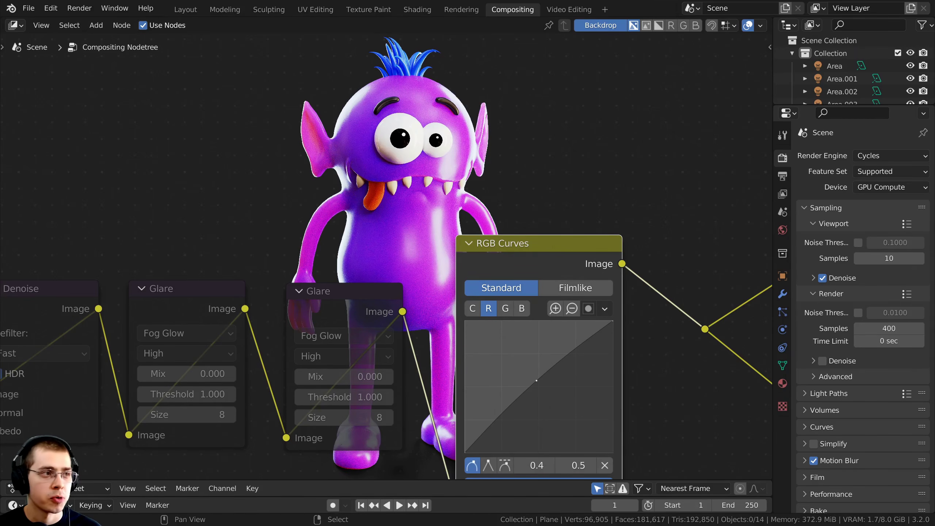
{"action": "middle_click_drag", "start_coordinate": [506, 355], "coordinate": [492, 349]}
{"action": "middle_click_drag", "start_coordinate": [371, 284], "coordinate": [415, 347]}
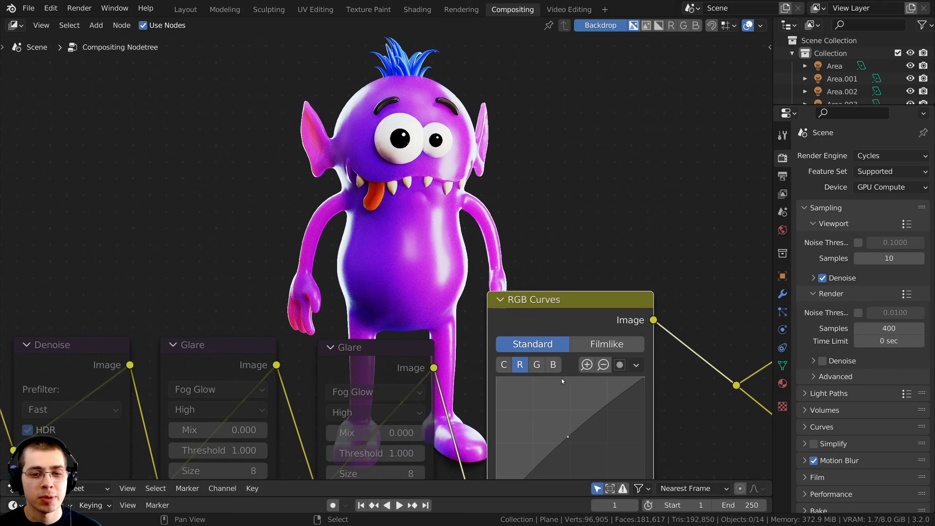
- Raise the blue channel curve with a point at about 0.4, 0.5
{"action": "left_click", "coordinate": [557, 366]}
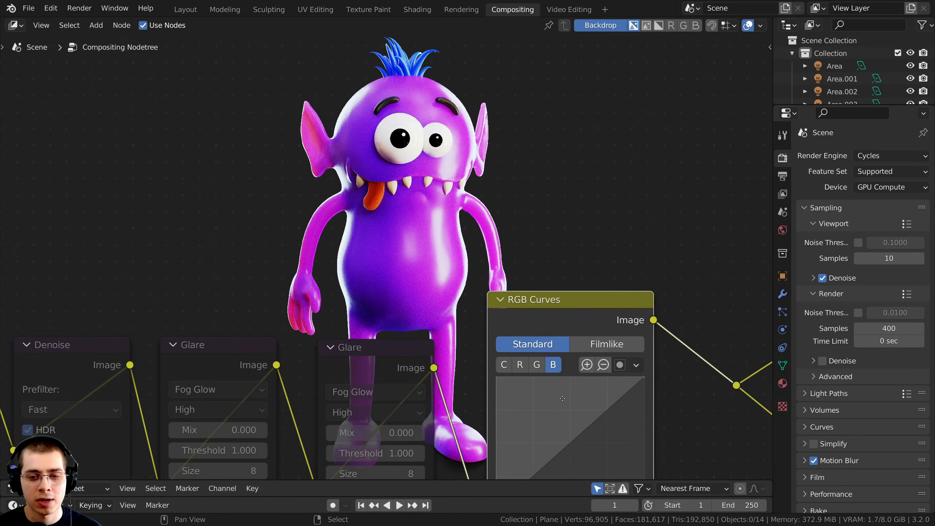
{"action": "middle_click_drag", "start_coordinate": [568, 441], "coordinate": [583, 396]}
{"action": "left_click_drag", "start_coordinate": [585, 398], "coordinate": [579, 391]}
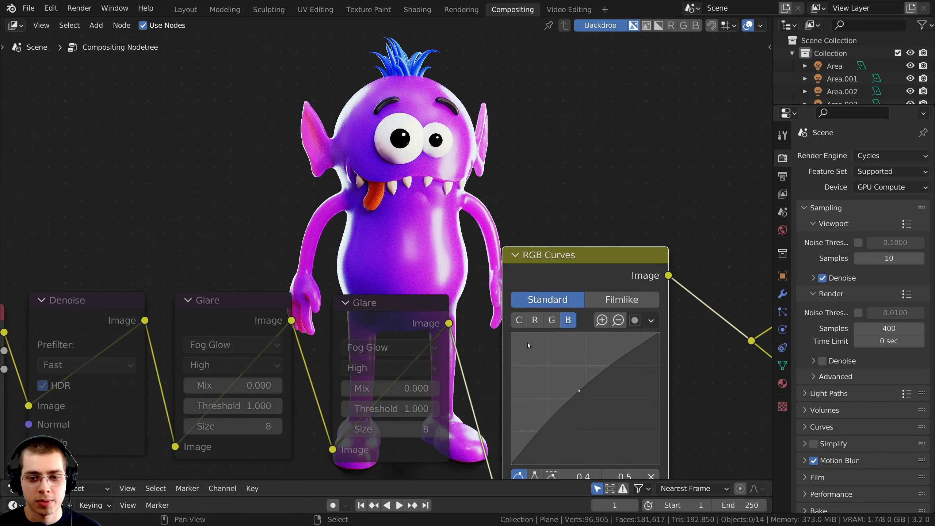
{"action": "left_click", "coordinate": [573, 390]}
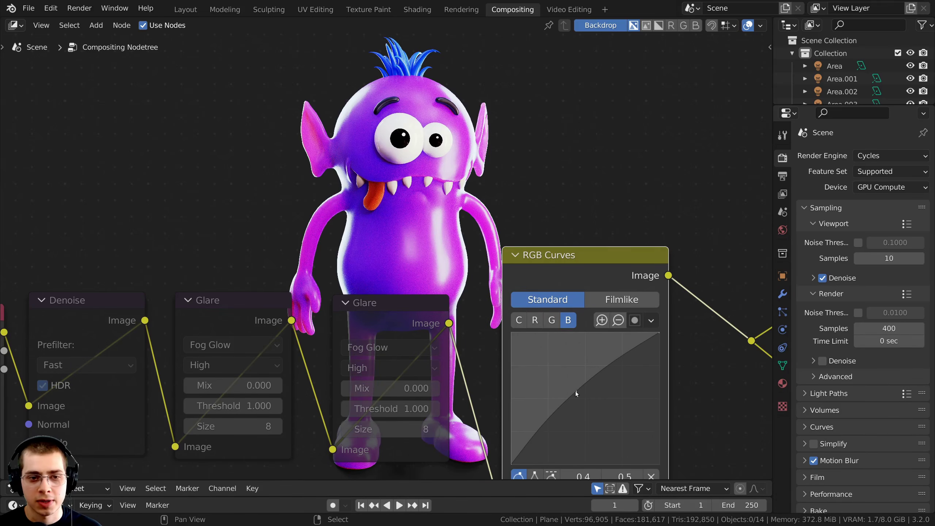
- Add an Ellipse Mask node in the empty area above the Render Layers node
{"action": "scroll", "coordinate": [422, 170], "scroll_direction": "down", "scroll_amount": 3}
{"action": "mouse_move", "coordinate": [423, 169]}
{"action": "middle_mouse_down"}
{"action": "mouse_move", "coordinate": [418, 208]}
{"action": "mouse_move", "coordinate": [418, 180]}
{"action": "middle_mouse_up"}
{"action": "middle_click_drag", "start_coordinate": [435, 134], "coordinate": [429, 129]}
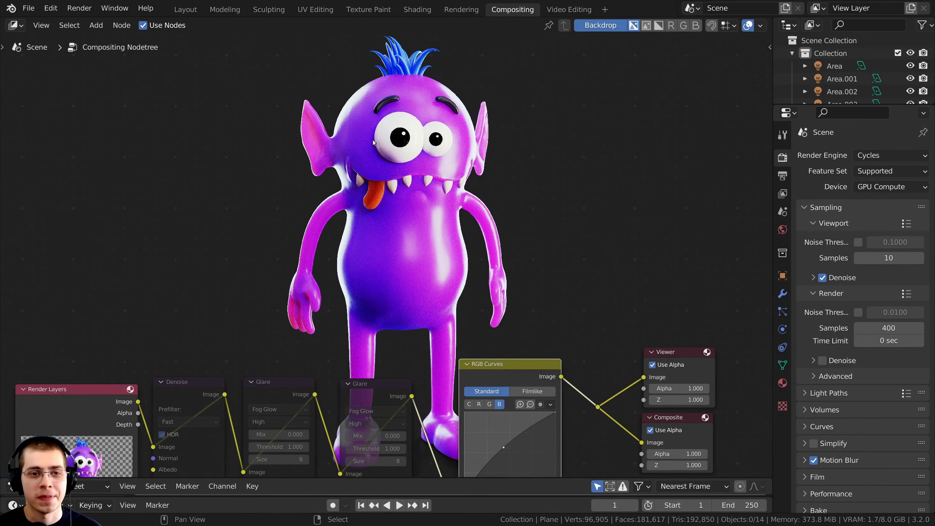
{"action": "key", "text": "shift+a"}
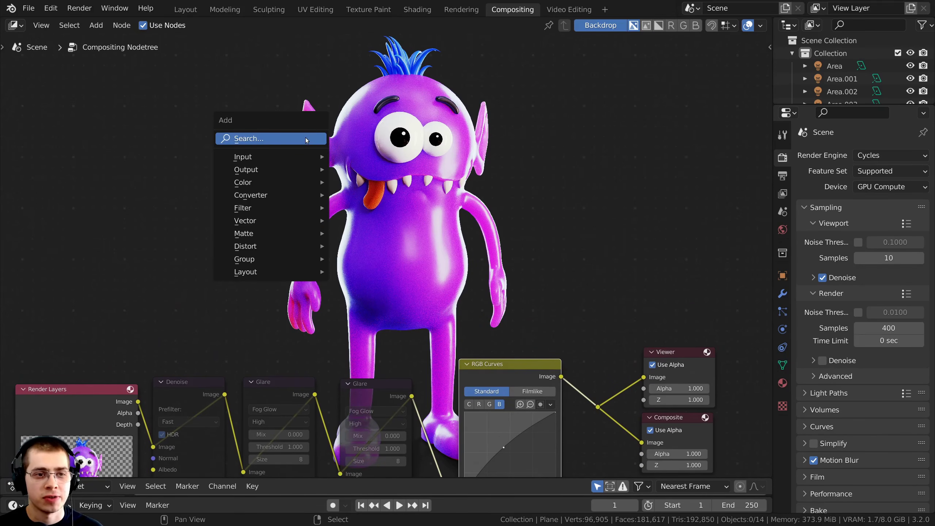
{"action": "left_click", "coordinate": [306, 139]}
{"action": "type", "text": "el"}
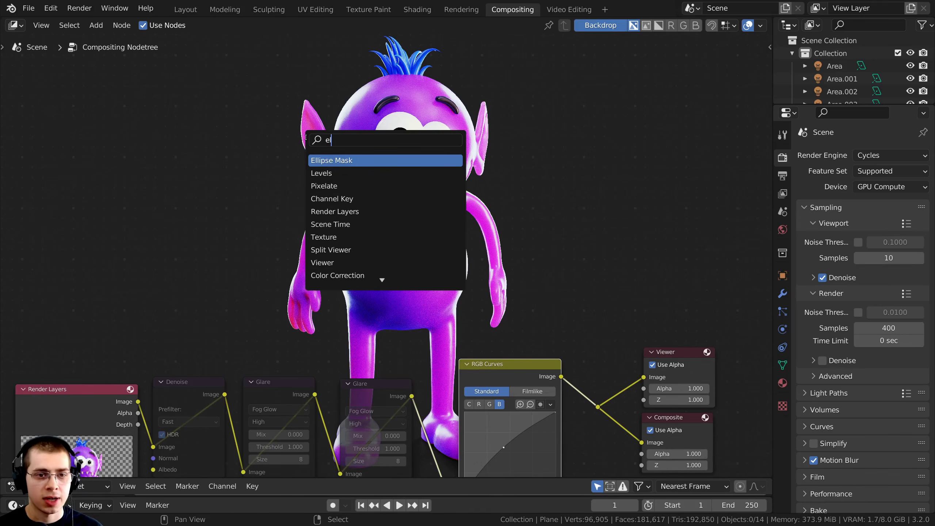
{"action": "left_click", "coordinate": [314, 161]}
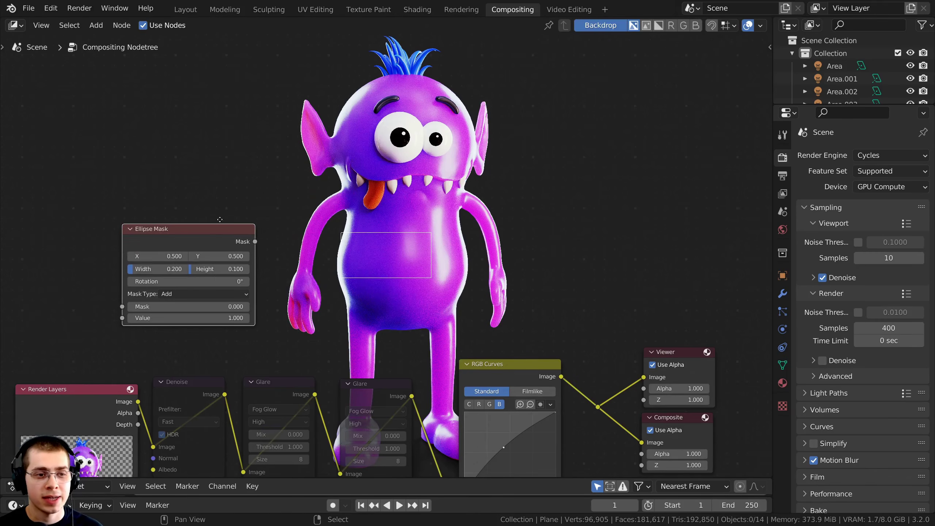
{"action": "left_click", "coordinate": [245, 174]}
{"action": "middle_click_drag", "start_coordinate": [246, 174], "coordinate": [197, 248]}
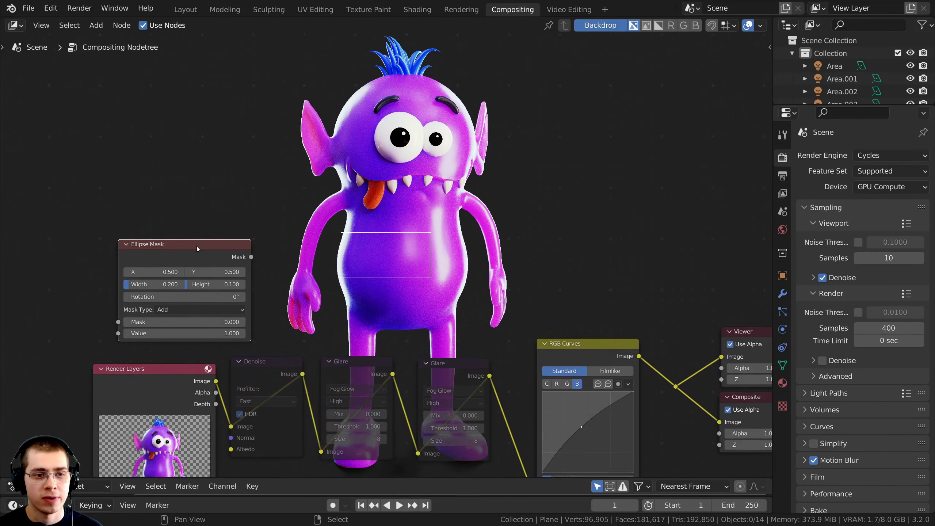
- Enlarge the ellipse mask to a width of about 0.287 and a height of about 0.583
{"action": "scroll", "coordinate": [196, 248], "scroll_direction": "up", "scroll_amount": 1}
{"action": "left_click_drag", "start_coordinate": [185, 266], "coordinate": [185, 271]}
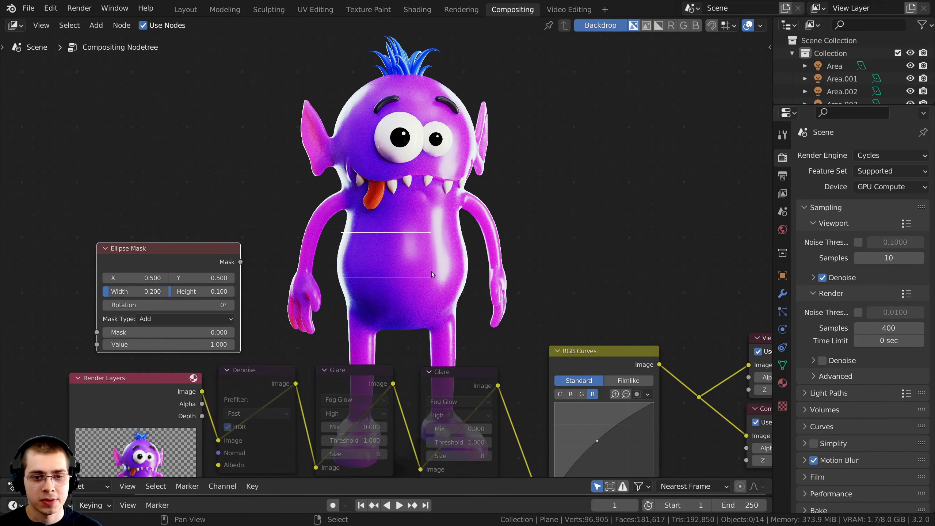
{"action": "left_click_drag", "start_coordinate": [147, 291], "coordinate": [215, 292]}
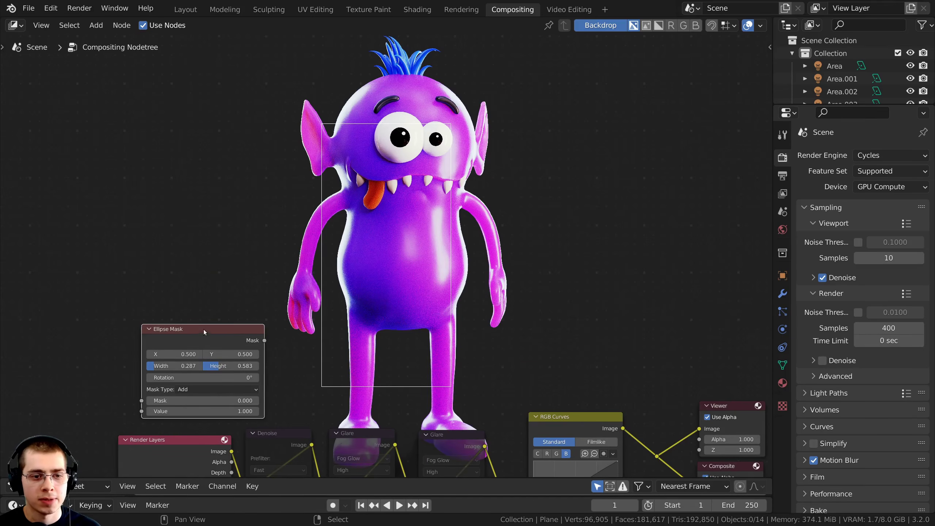
- Connect the Ellipse Mask's output to the Viewer to preview the mask in the backdrop
{"action": "left_click_drag", "start_coordinate": [205, 332], "coordinate": [200, 328]}
{"action": "middle_click_drag", "start_coordinate": [201, 329], "coordinate": [222, 280]}
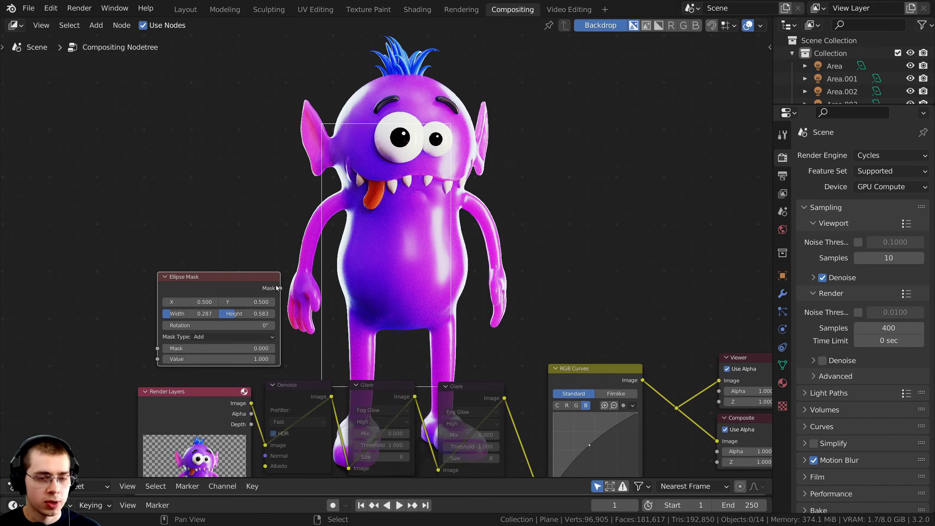
{"action": "left_click_drag", "start_coordinate": [238, 280], "coordinate": [217, 281], "text": "ctrl+shift"}
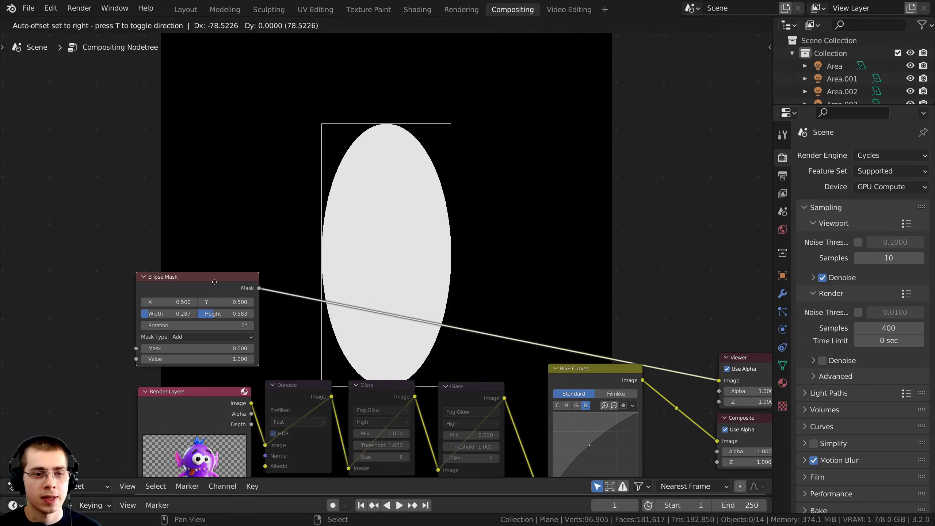
- Enlarge the ellipse mask to a width of about 0.323 and a height of about 0.621
{"action": "left_click", "coordinate": [221, 309], "text": "shift"}
{"action": "left_click_drag", "start_coordinate": [221, 313], "coordinate": [232, 313], "text": "shift"}
{"action": "left_click_drag", "start_coordinate": [167, 313], "coordinate": [177, 313], "text": "shift"}
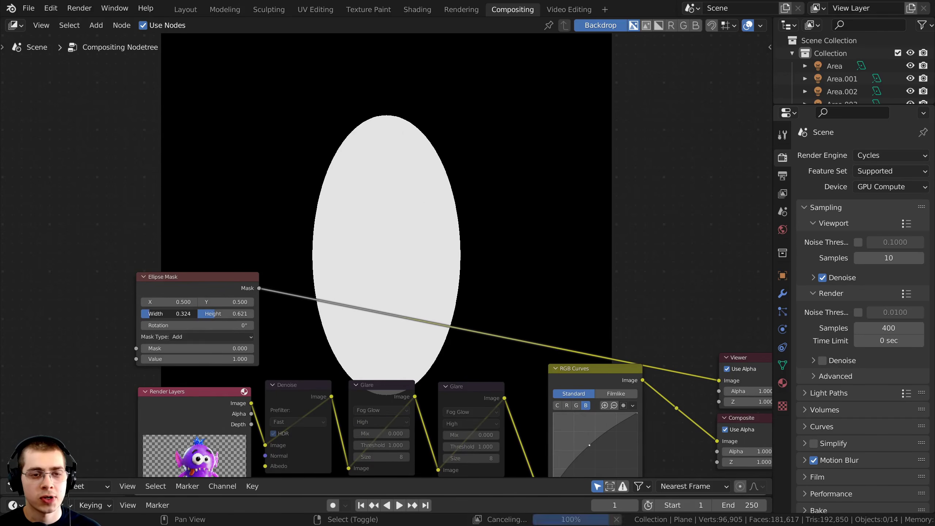
{"action": "left_click_drag", "start_coordinate": [194, 280], "coordinate": [190, 280]}
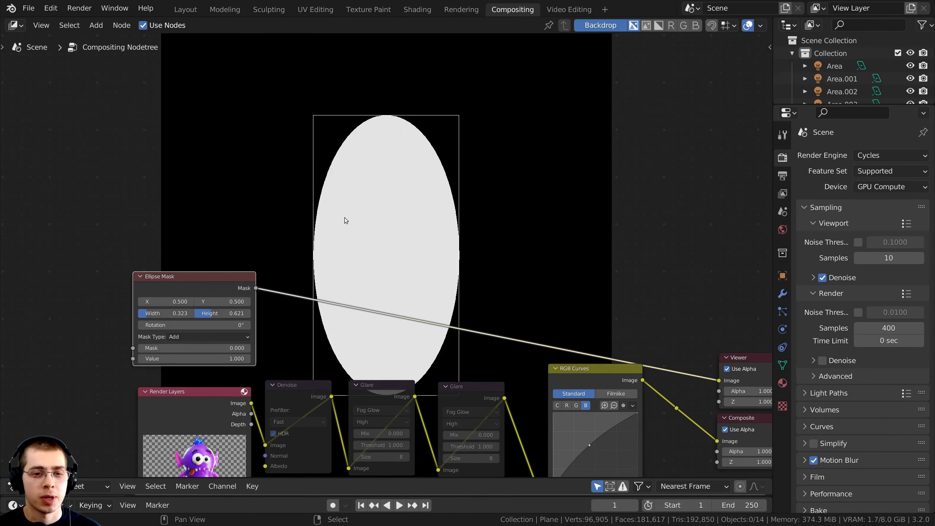
- Insert a Blur node on the link between the Ellipse Mask and the Viewer
{"action": "scroll", "coordinate": [345, 222], "scroll_direction": "up", "scroll_amount": 1}
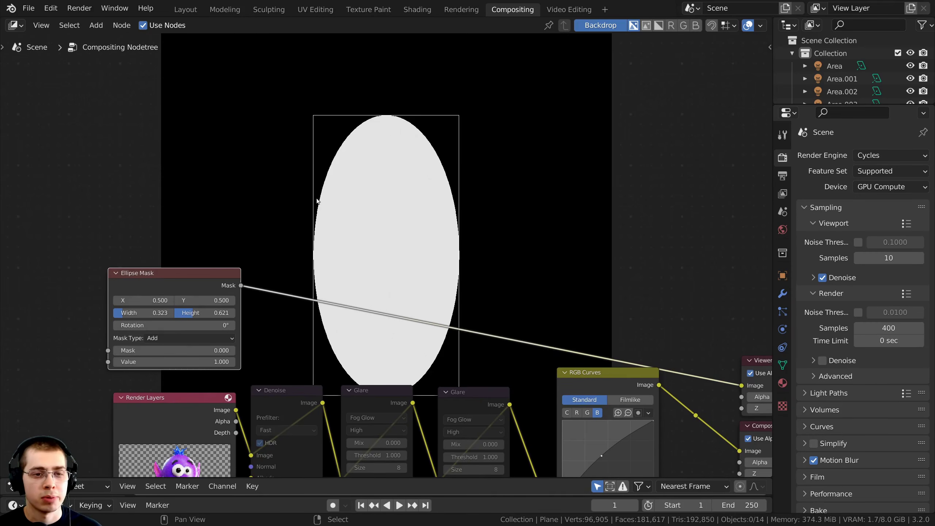
{"action": "key", "text": "shift+a"}
{"action": "left_click", "coordinate": [255, 199]}
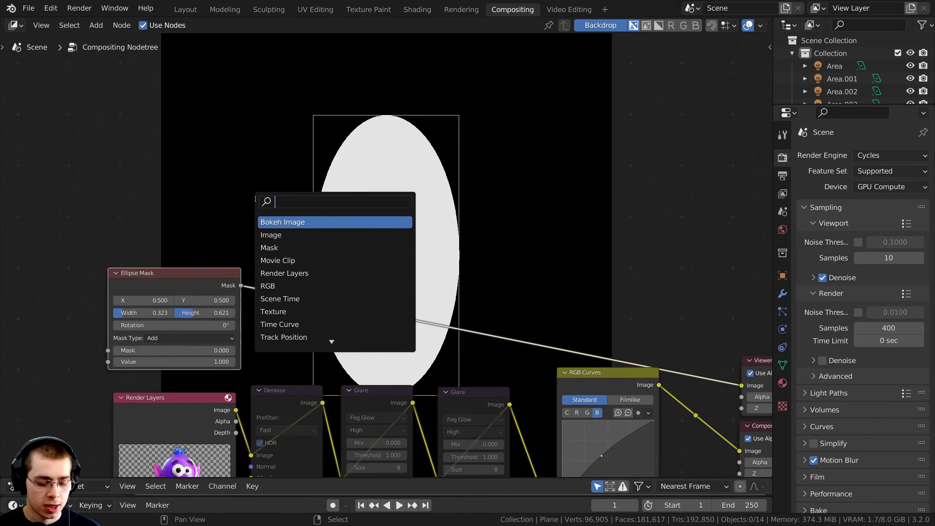
{"action": "type", "text": "bl"}
{"action": "key", "text": "Return"}
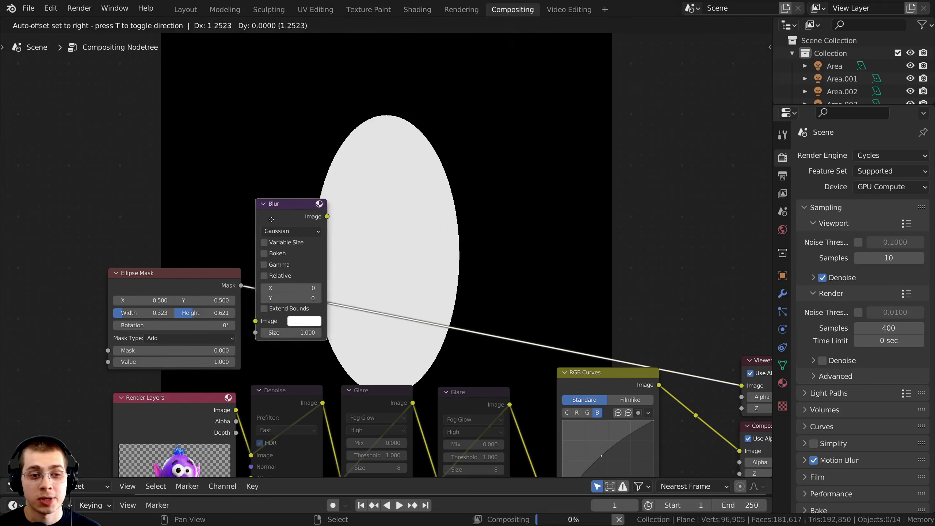
{"action": "left_click", "coordinate": [279, 239]}
{"action": "left_click_drag", "start_coordinate": [294, 235], "coordinate": [267, 258]}
{"action": "left_click", "coordinate": [166, 293]}
- Set both the X and Y size of the Blur node to 1000
{"action": "scroll", "coordinate": [298, 353], "scroll_direction": "up", "scroll_amount": 2}
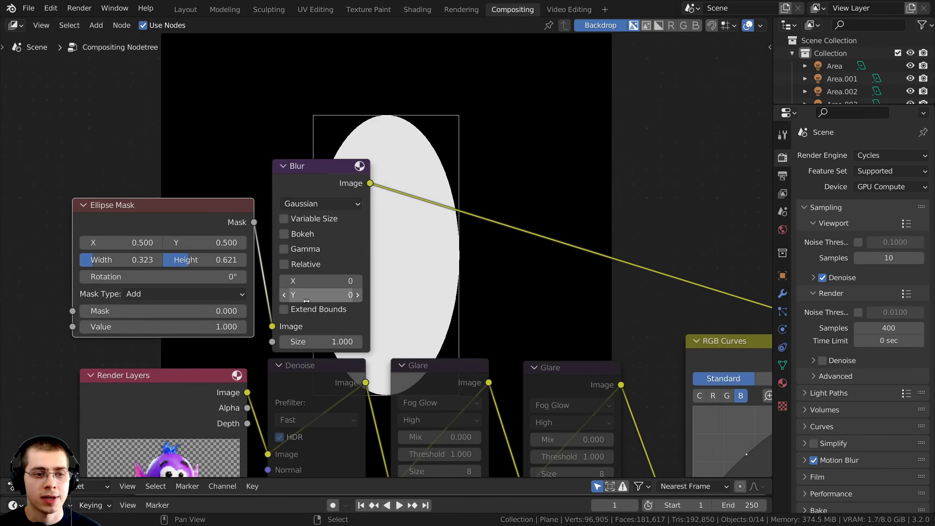
{"action": "left_click", "coordinate": [327, 281]}
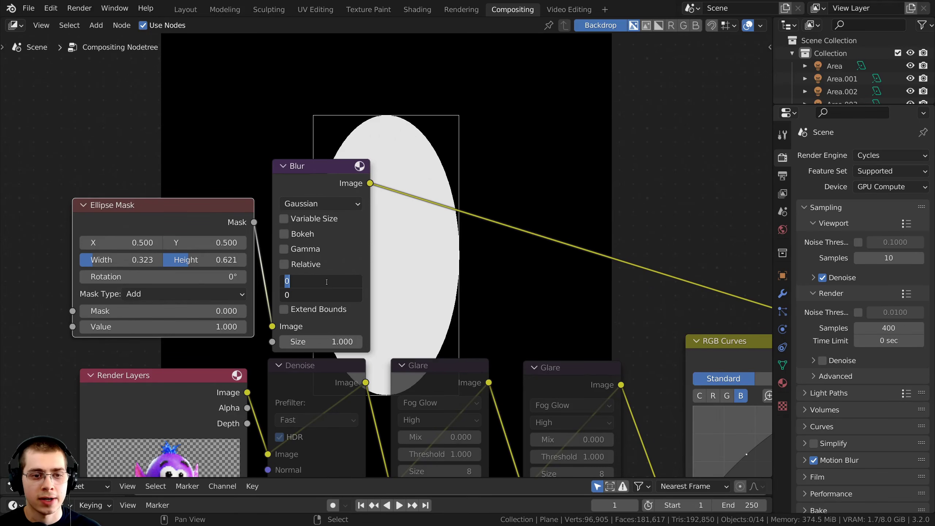
{"action": "key", "text": "BackSpace"}
{"action": "type", "text": "1000"}
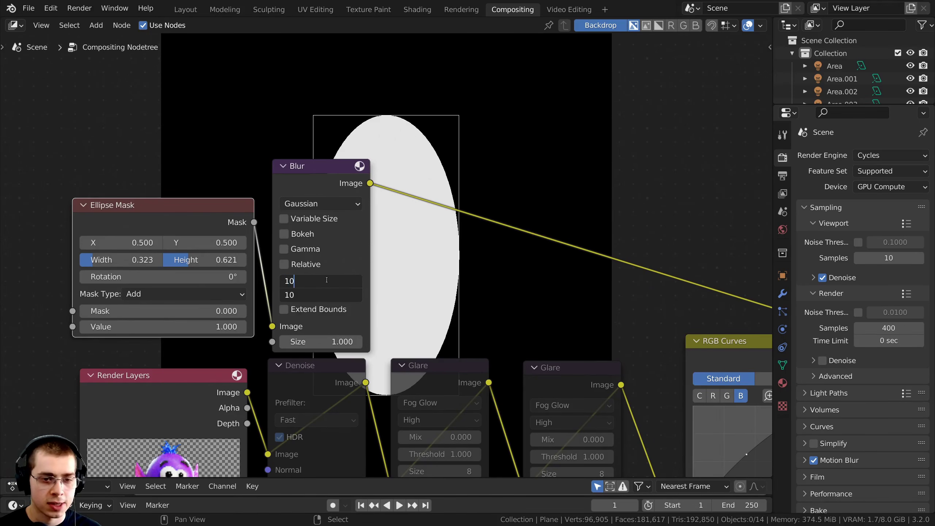
{"action": "key", "text": "Return"}
{"action": "scroll", "coordinate": [416, 261], "scroll_direction": "down", "scroll_amount": 5}
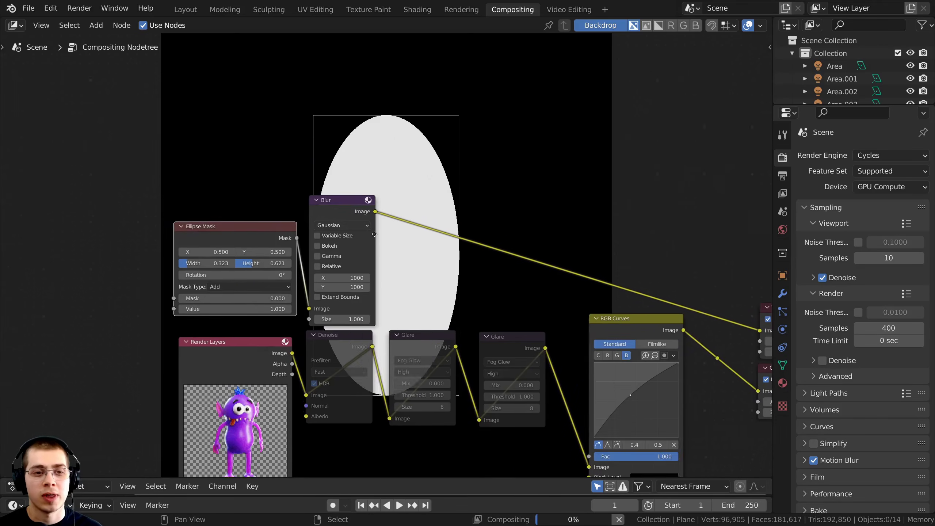
{"action": "middle_click_drag", "start_coordinate": [369, 225], "coordinate": [367, 263]}
{"action": "scroll", "coordinate": [363, 271], "scroll_direction": "up", "scroll_amount": 2}
{"action": "left_click_drag", "start_coordinate": [331, 241], "coordinate": [335, 240]}
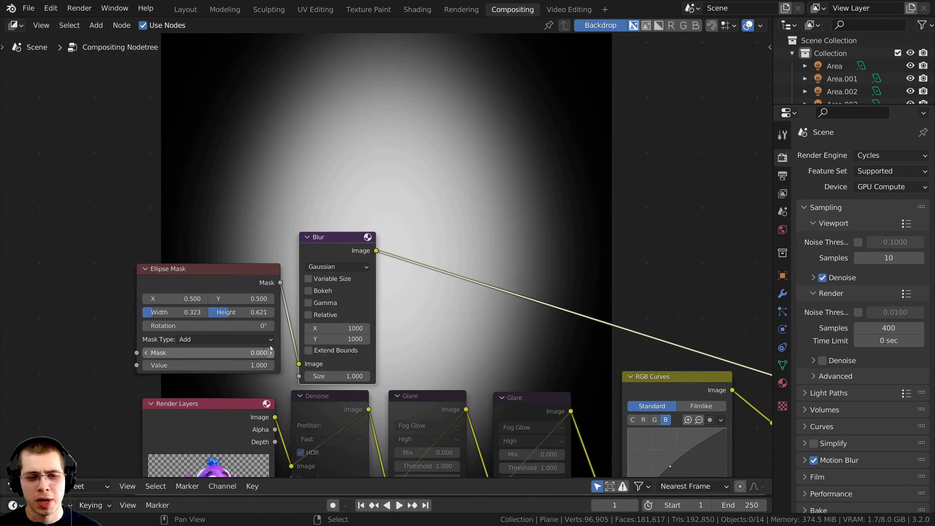
{"action": "left_click_drag", "start_coordinate": [351, 253], "coordinate": [351, 252]}
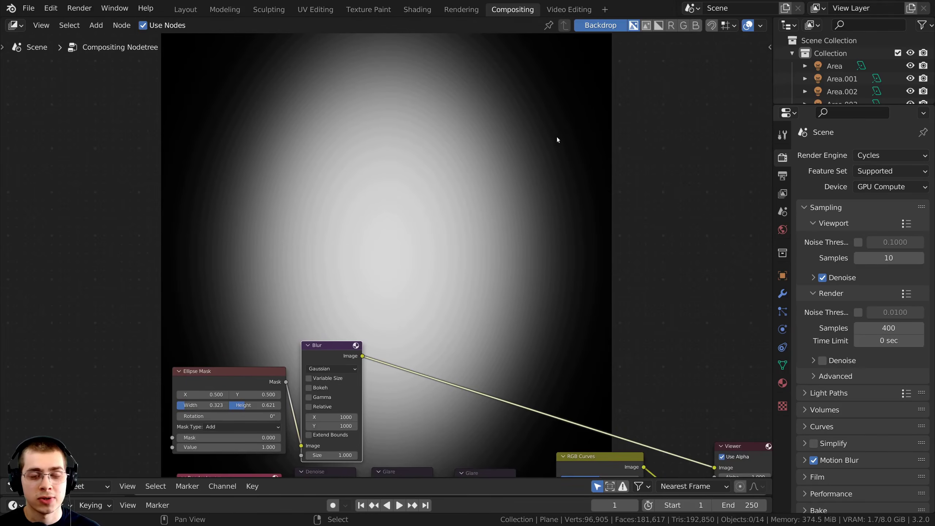
- Examine the blurred ellipse mask and its soft falloff in the backdrop
{"action": "middle_click_drag", "start_coordinate": [333, 344], "coordinate": [328, 236]}
{"action": "scroll", "coordinate": [327, 235], "scroll_direction": "up", "scroll_amount": 2}
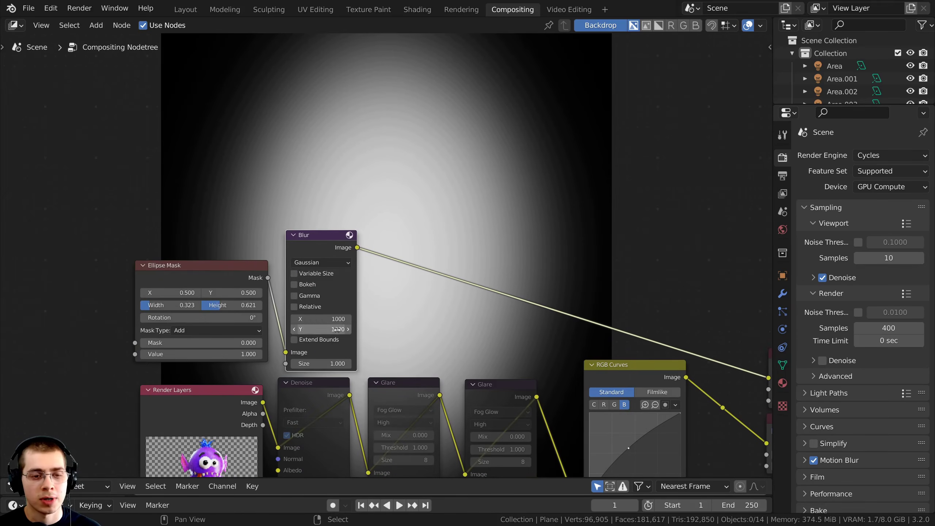
{"action": "scroll", "coordinate": [399, 313], "scroll_direction": "up", "scroll_amount": 2}
{"action": "middle_click_drag", "start_coordinate": [336, 175], "coordinate": [322, 318]}
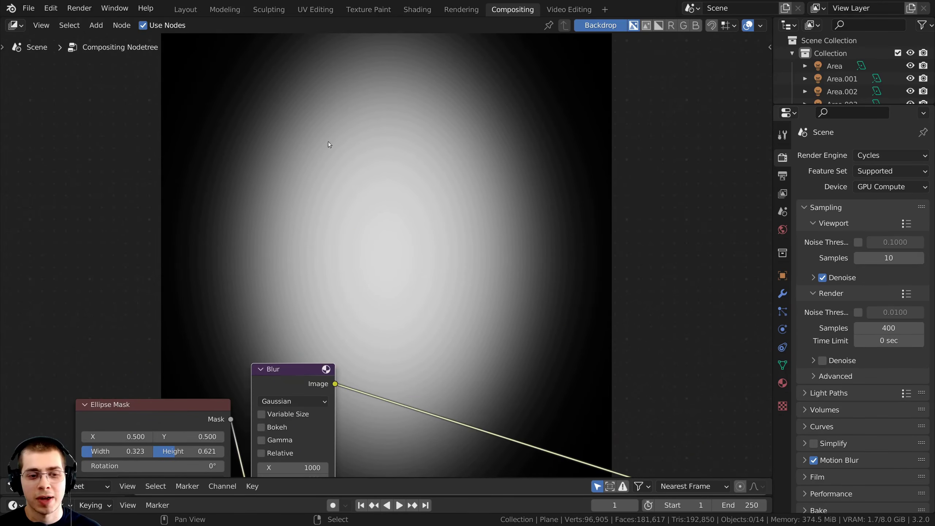
{"action": "middle_click_drag", "start_coordinate": [394, 265], "coordinate": [357, 161]}
{"action": "scroll", "coordinate": [357, 161], "scroll_direction": "up", "scroll_amount": 1}
{"action": "scroll", "coordinate": [344, 268], "scroll_direction": "up", "scroll_amount": 2}
{"action": "middle_click_drag", "start_coordinate": [343, 267], "coordinate": [327, 223]}
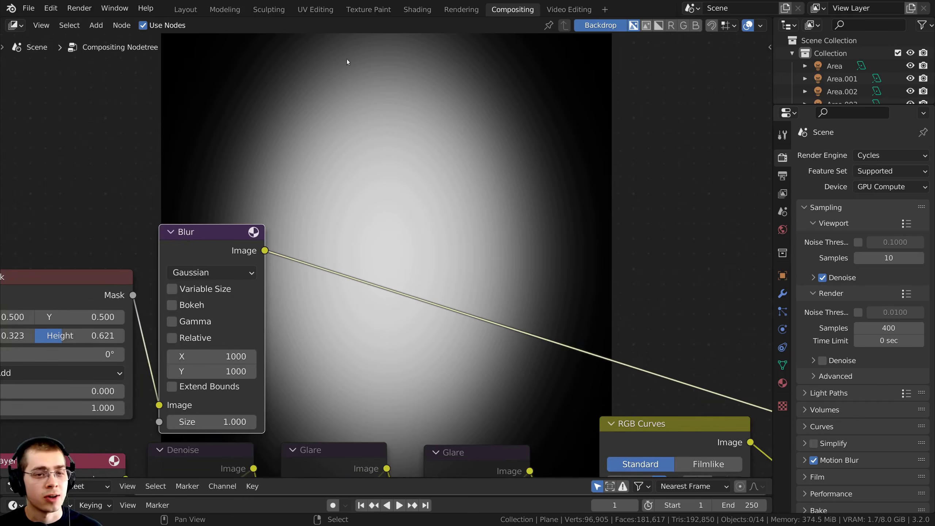
- Insert a ColorRamp node on the link between the Blur node and the Viewer
{"action": "key", "text": "shift+a"}
{"action": "left_click", "coordinate": [368, 131]}
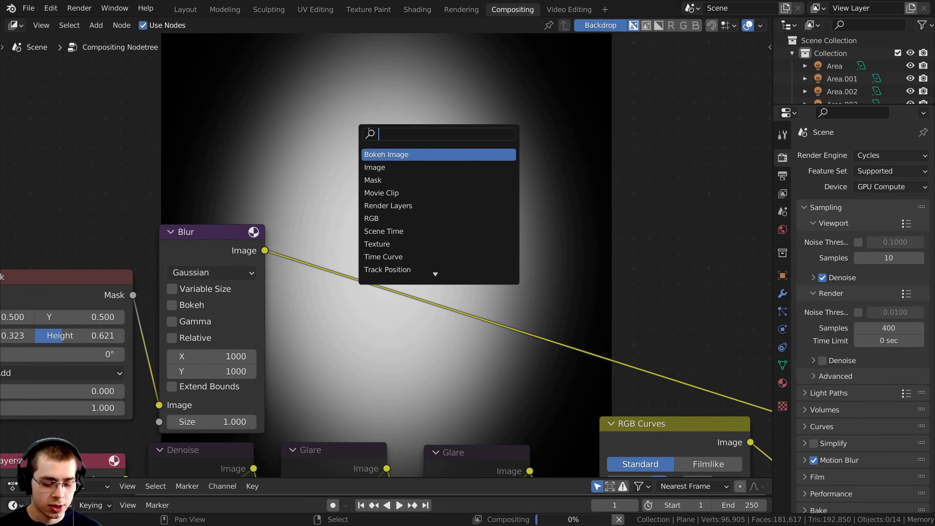
{"action": "type", "text": "col"}
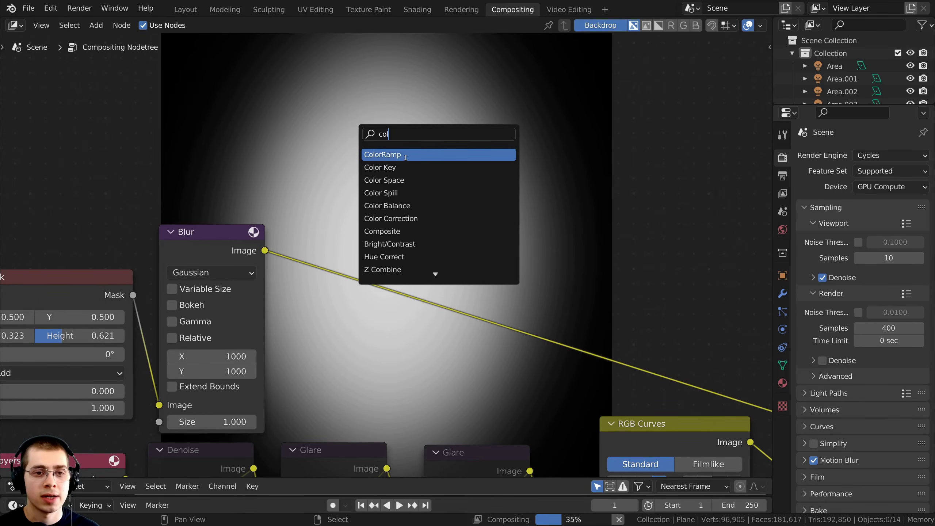
{"action": "left_click", "coordinate": [405, 158]}
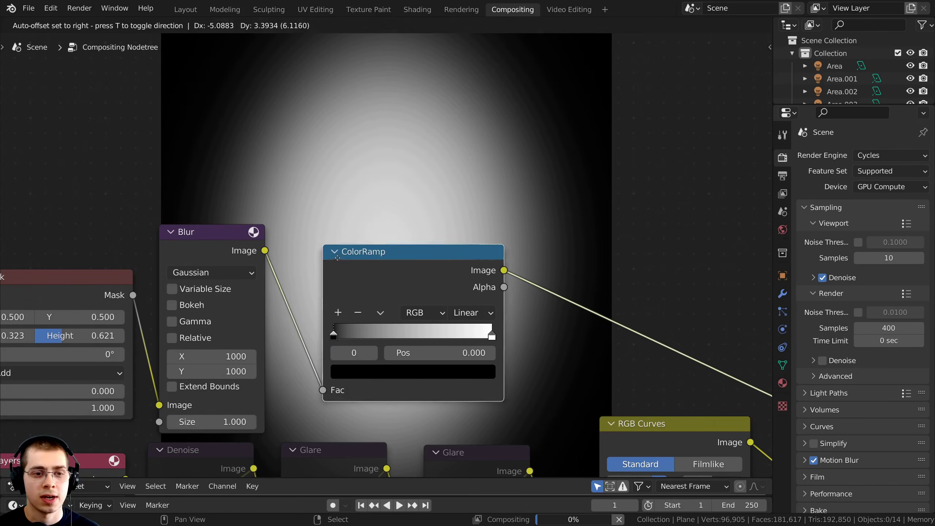
{"action": "left_click", "coordinate": [331, 249]}
- Change the ColorRamp's black stop at position 0 to a dark blue
{"action": "scroll", "coordinate": [331, 248], "scroll_direction": "down", "scroll_amount": 1}
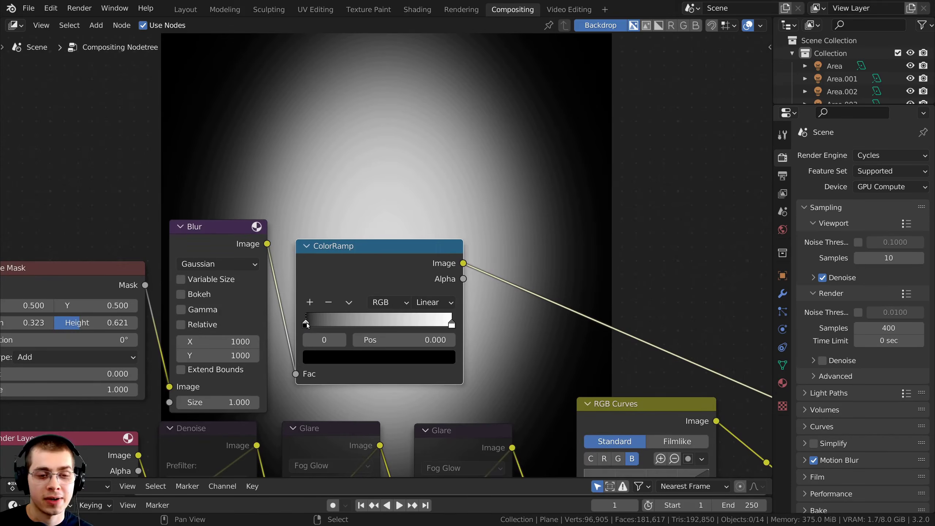
{"action": "left_click", "coordinate": [320, 356]}
{"action": "left_click_drag", "start_coordinate": [421, 251], "coordinate": [422, 241]}
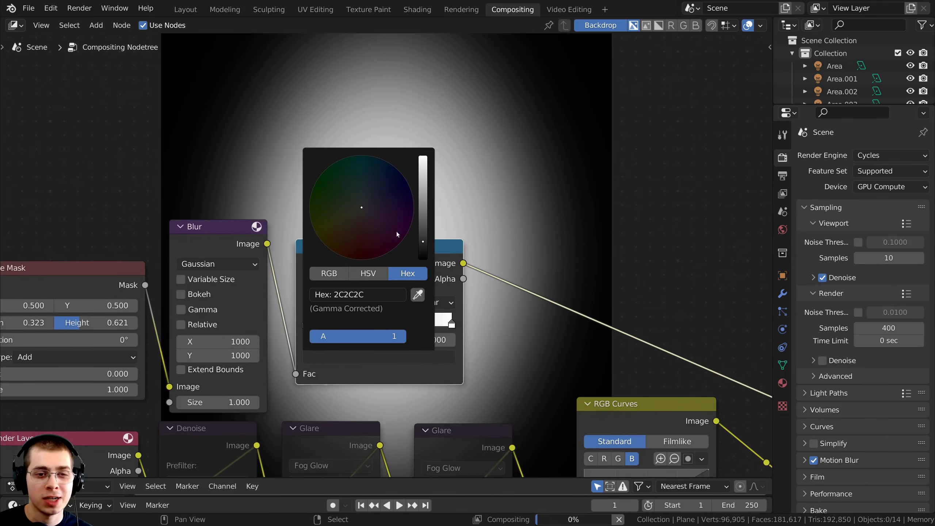
{"action": "left_click_drag", "start_coordinate": [364, 207], "coordinate": [404, 181]}
{"action": "middle_click_drag", "start_coordinate": [329, 393], "coordinate": [324, 392]}
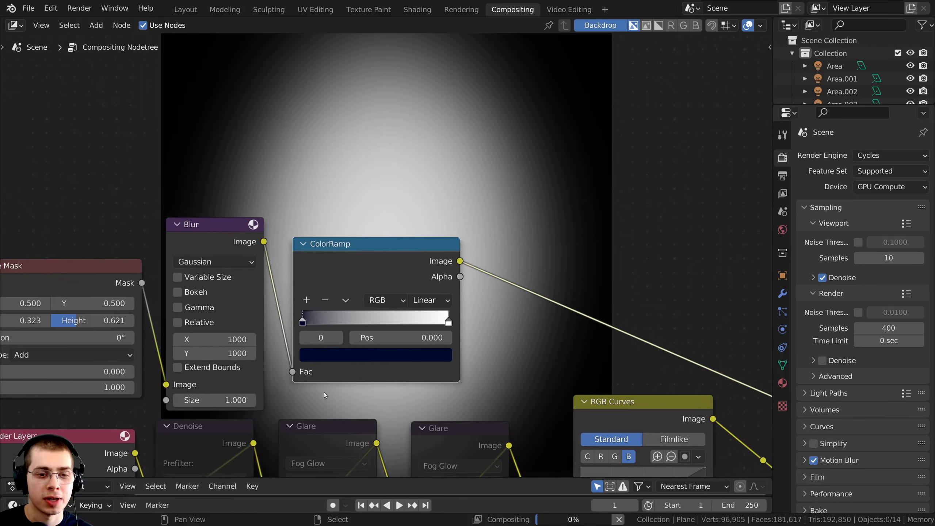
{"action": "middle_click_drag", "start_coordinate": [324, 392], "coordinate": [324, 388]}
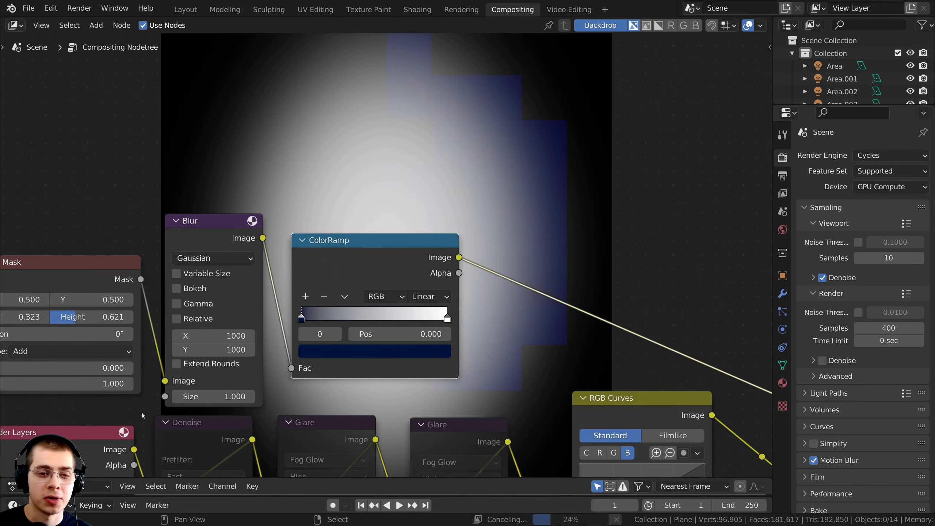
- Change the ColorRamp's white stop at position 1 to a brighter saturated blue
{"action": "left_click", "coordinate": [446, 318]}
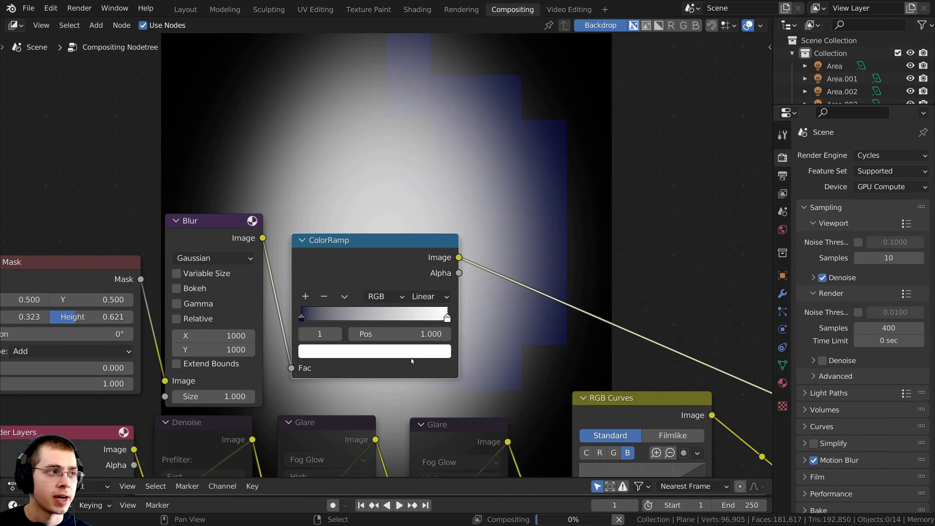
{"action": "left_click", "coordinate": [401, 350]}
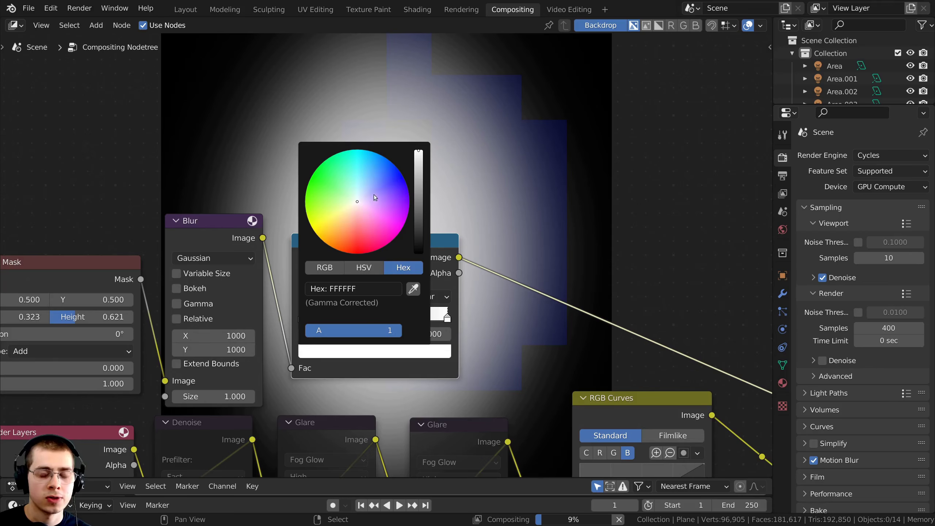
{"action": "mouse_move", "coordinate": [375, 195]}
{"action": "left_mouse_down"}
{"action": "mouse_move", "coordinate": [397, 167]}
{"action": "mouse_move", "coordinate": [418, 165]}
{"action": "mouse_move", "coordinate": [418, 181]}
{"action": "left_mouse_up"}
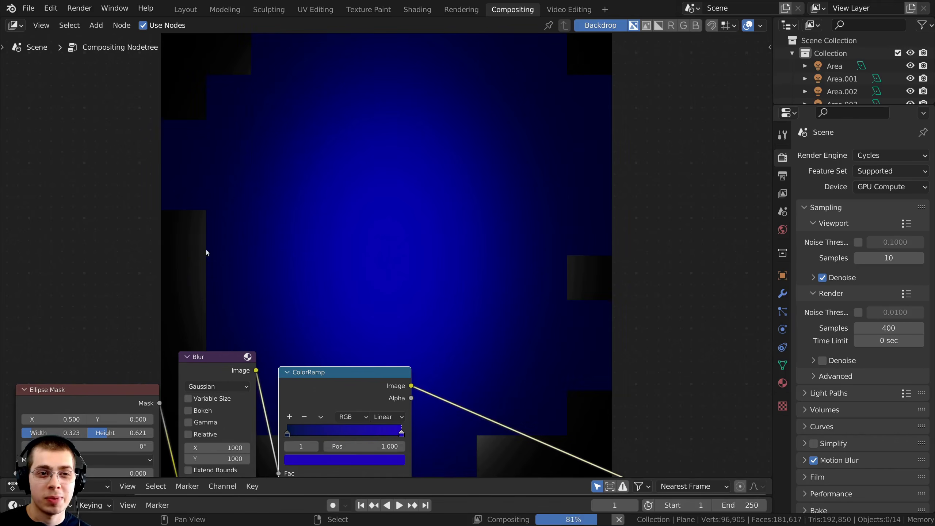
{"action": "scroll", "coordinate": [342, 412], "scroll_direction": "down", "scroll_amount": 1}
{"action": "middle_click_drag", "start_coordinate": [343, 413], "coordinate": [332, 507]}
{"action": "scroll", "coordinate": [423, 342], "scroll_direction": "down", "scroll_amount": 3}
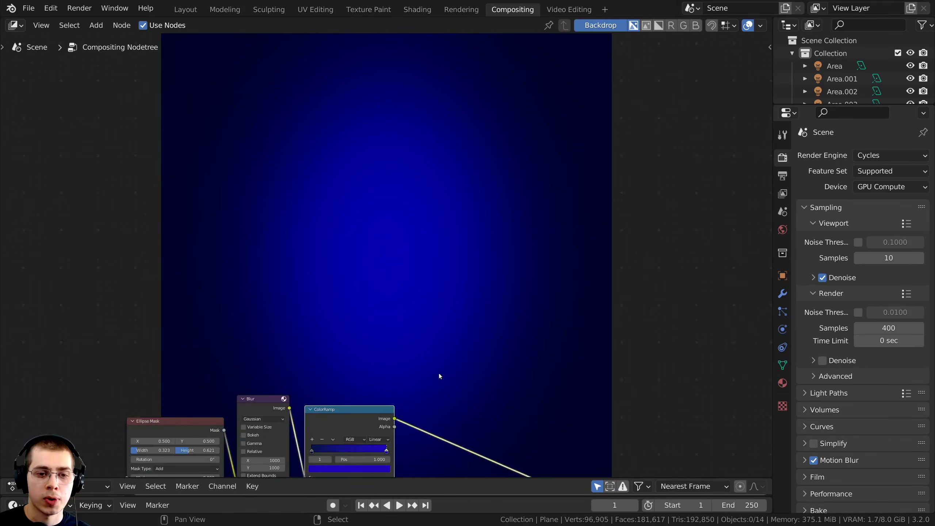
- Shift the RGB Curves node slightly and route its output back to the Viewer through the reroute point
{"action": "middle_click_drag", "start_coordinate": [438, 373], "coordinate": [436, 203]}
{"action": "scroll", "coordinate": [453, 313], "scroll_direction": "up", "scroll_amount": 1}
{"action": "middle_click_drag", "start_coordinate": [453, 312], "coordinate": [428, 311]}
{"action": "scroll", "coordinate": [443, 317], "scroll_direction": "up", "scroll_amount": 1}
{"action": "left_click_drag", "start_coordinate": [445, 320], "coordinate": [439, 327]}
{"action": "middle_click_drag", "start_coordinate": [467, 329], "coordinate": [421, 321]}
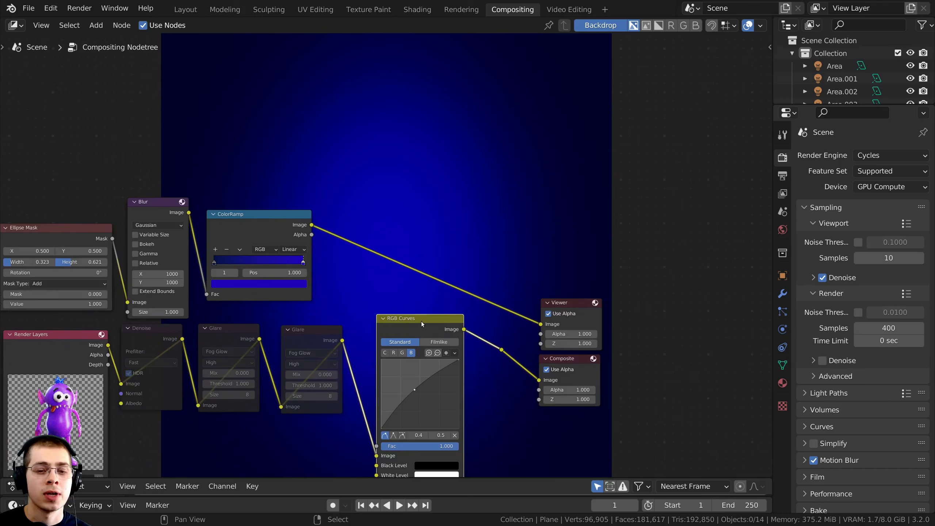
{"action": "left_click_drag", "start_coordinate": [420, 322], "coordinate": [406, 325]}
{"action": "scroll", "coordinate": [479, 341], "scroll_direction": "up", "scroll_amount": 1}
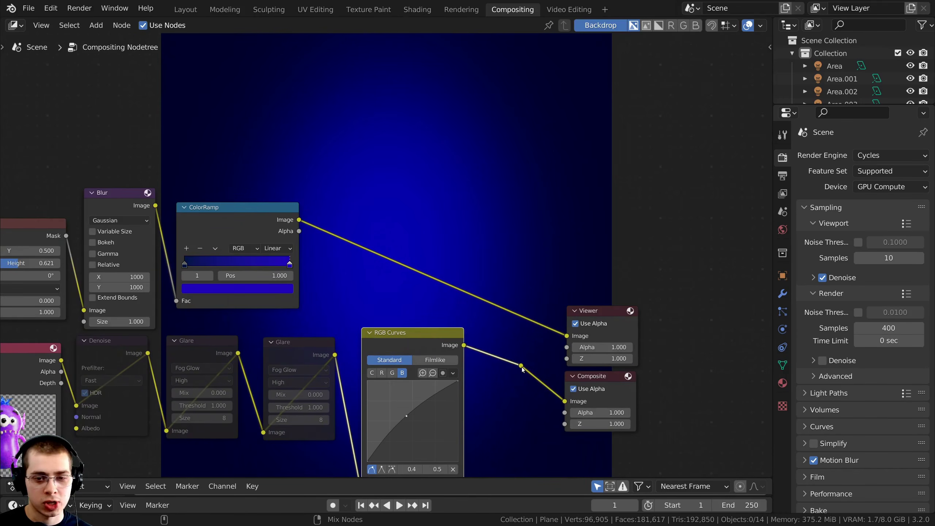
{"action": "left_click", "coordinate": [522, 365], "text": "ctrl+shift"}
{"action": "left_click_drag", "start_coordinate": [524, 364], "coordinate": [525, 365]}
{"action": "key", "text": "Escape"}
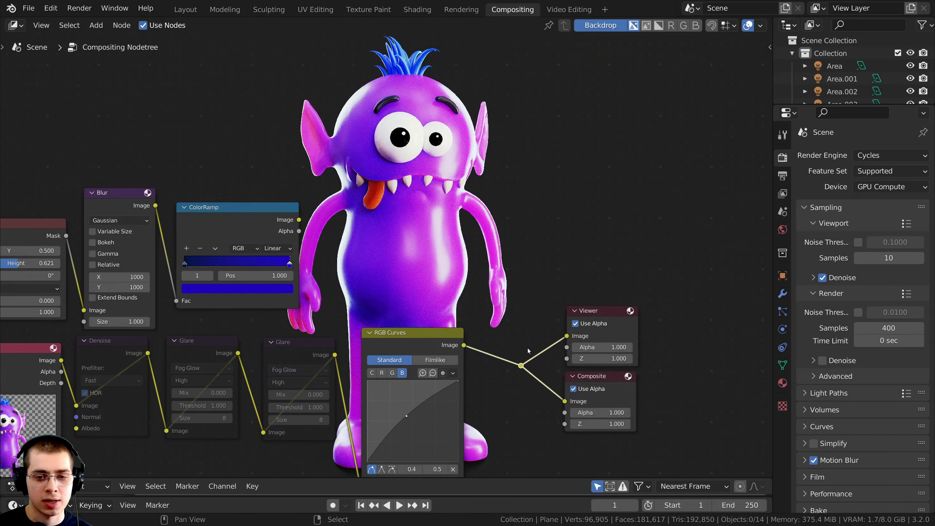
- Move the Viewer, Composite and reroute nodes farther away from the RGB Curves node to make room for another node
{"action": "scroll", "coordinate": [505, 302], "scroll_direction": "down", "scroll_amount": 4}
{"action": "key", "text": "b"}
{"action": "left_click_drag", "start_coordinate": [470, 224], "coordinate": [595, 415]}
{"action": "key", "text": "g"}
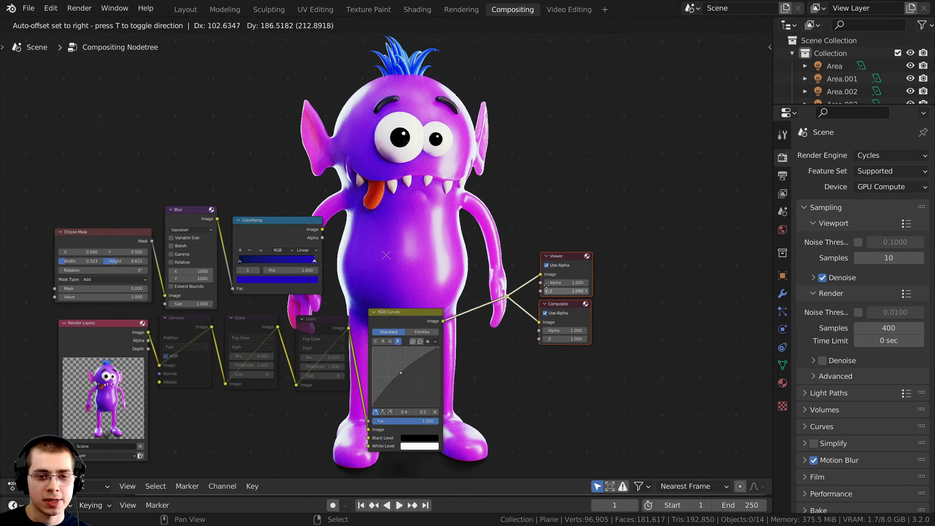
{"action": "left_click", "coordinate": [566, 274]}
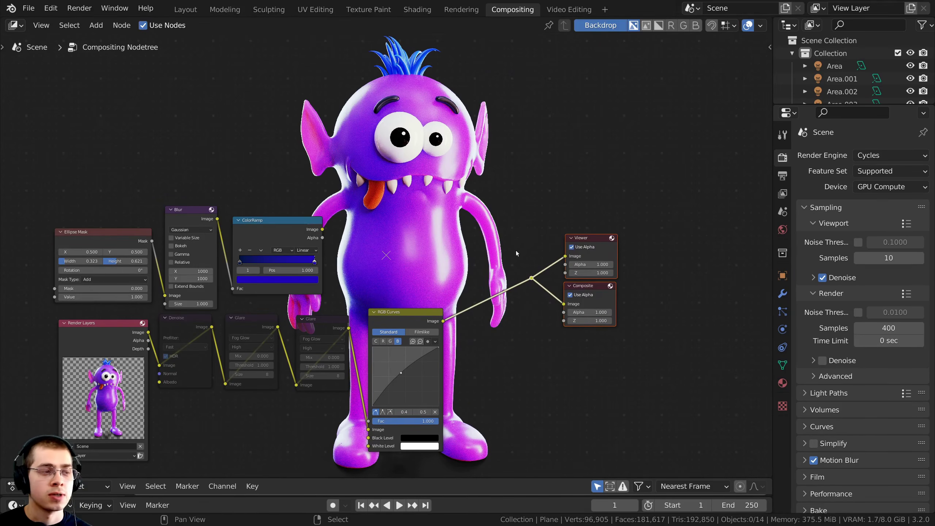
- Add an Alpha Over node onto the link between the RGB Curves node and the reroute point
{"action": "scroll", "coordinate": [516, 254], "scroll_direction": "up", "scroll_amount": 1}
{"action": "left_click", "coordinate": [245, 206]}
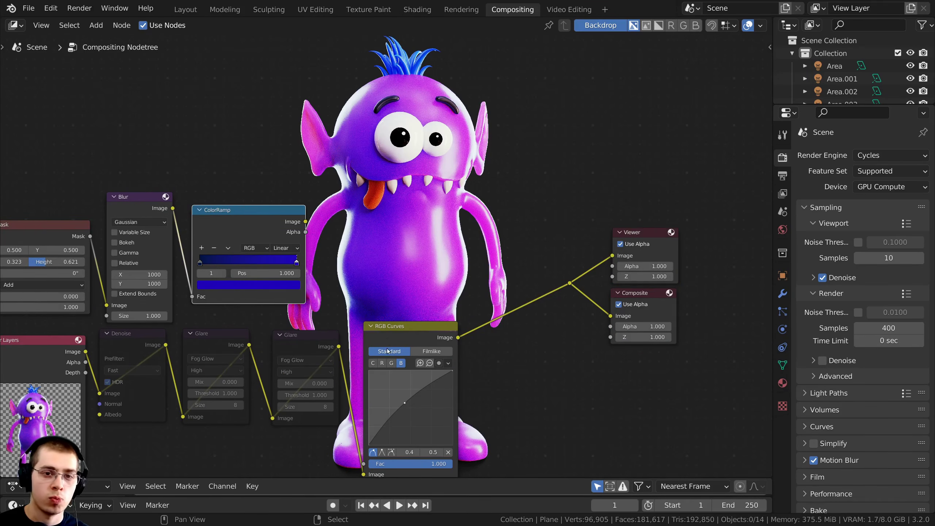
{"action": "left_click", "coordinate": [390, 336]}
{"action": "key", "text": "shift+a"}
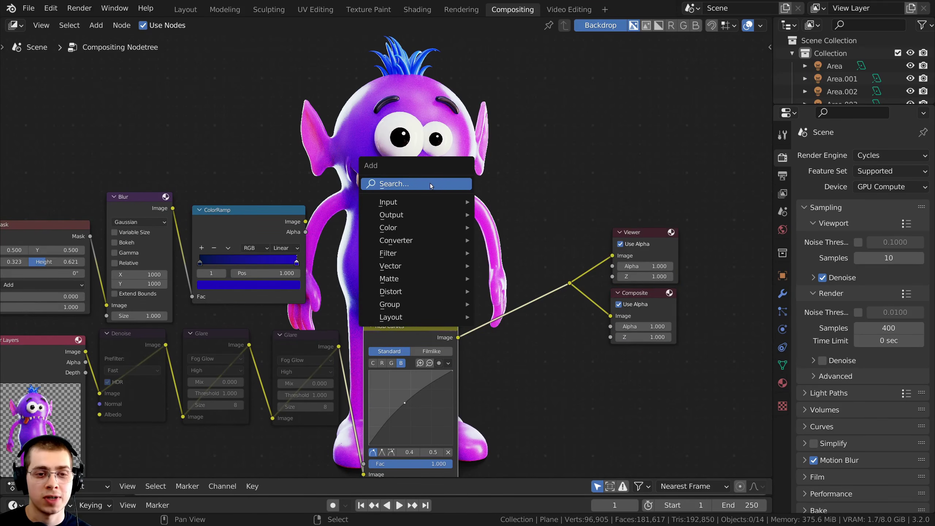
{"action": "left_click", "coordinate": [431, 184]}
{"action": "type", "text": "al"}
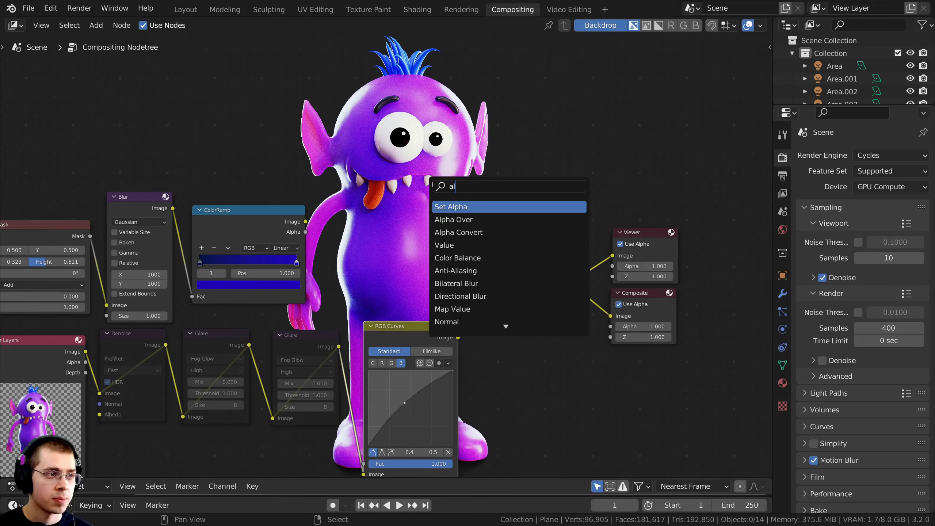
{"action": "left_click", "coordinate": [453, 219]}
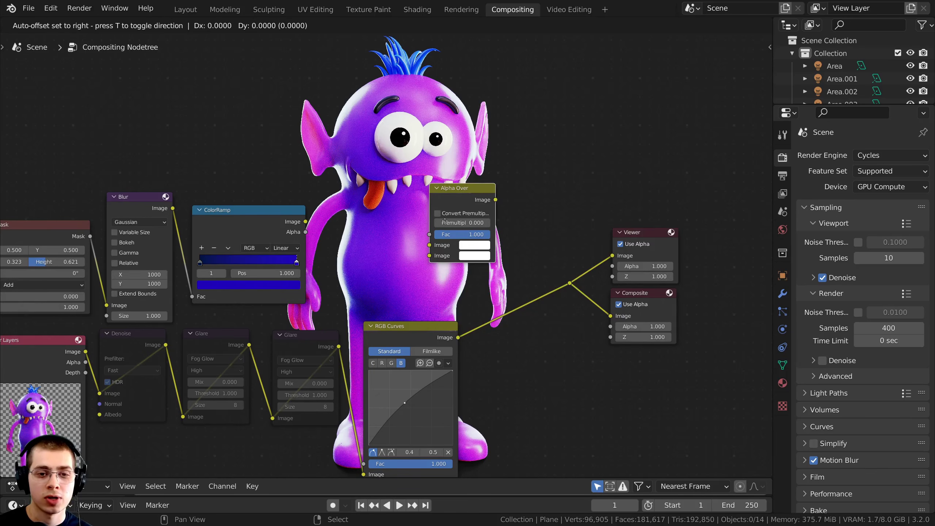
{"action": "left_click", "coordinate": [486, 294]}
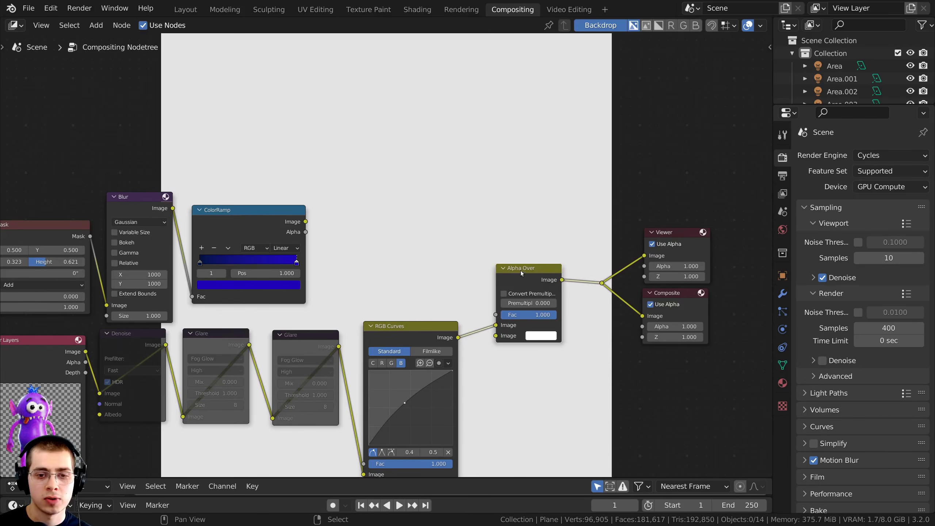
- Connect the ColorRamp's Image output to Alpha Over's first Image input, with RGB Curves feeding the second, and shrink the backdrop
{"action": "scroll", "coordinate": [523, 273], "scroll_direction": "down", "scroll_amount": 2}
{"action": "scroll", "coordinate": [515, 268], "scroll_direction": "up", "scroll_amount": 3}
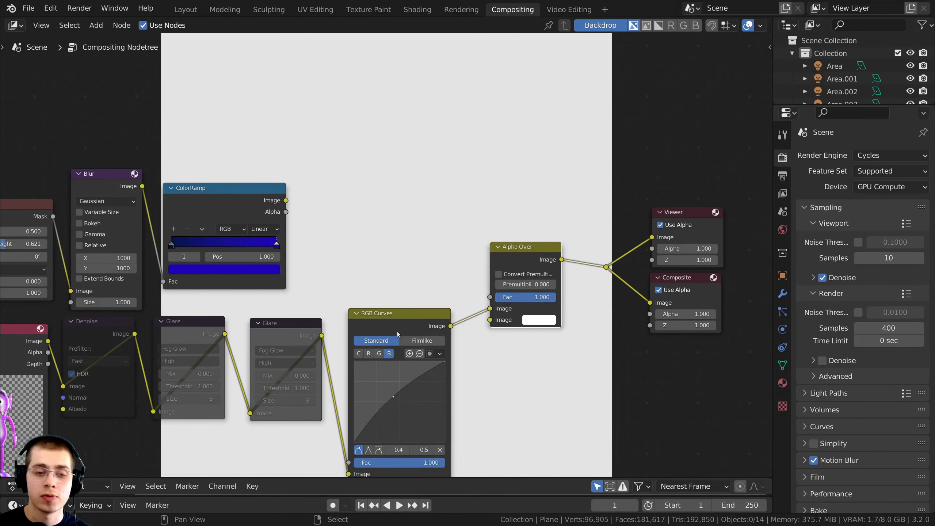
{"action": "left_click_drag", "start_coordinate": [245, 222], "coordinate": [253, 222]}
{"action": "scroll", "coordinate": [301, 243], "scroll_direction": "up", "scroll_amount": 1}
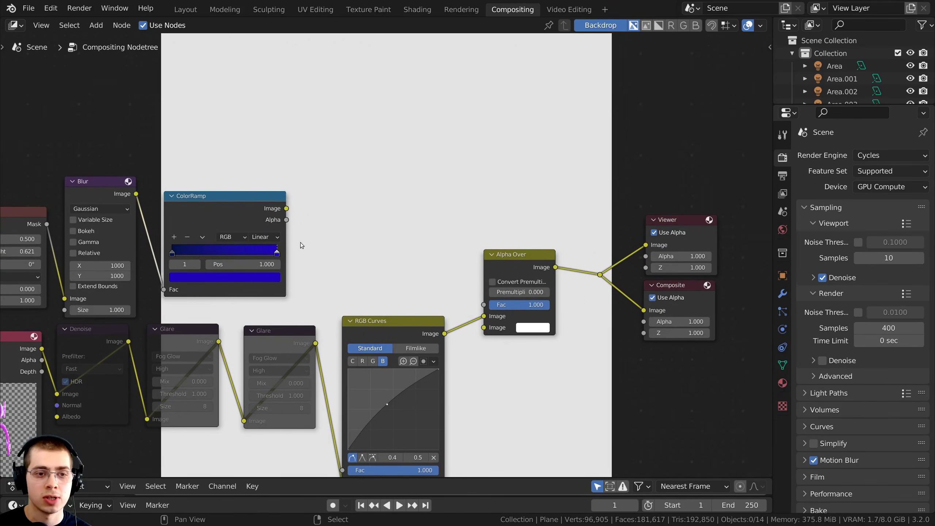
{"action": "left_click_drag", "start_coordinate": [268, 201], "coordinate": [500, 327]}
{"action": "middle_click_drag", "start_coordinate": [427, 292], "coordinate": [430, 242]}
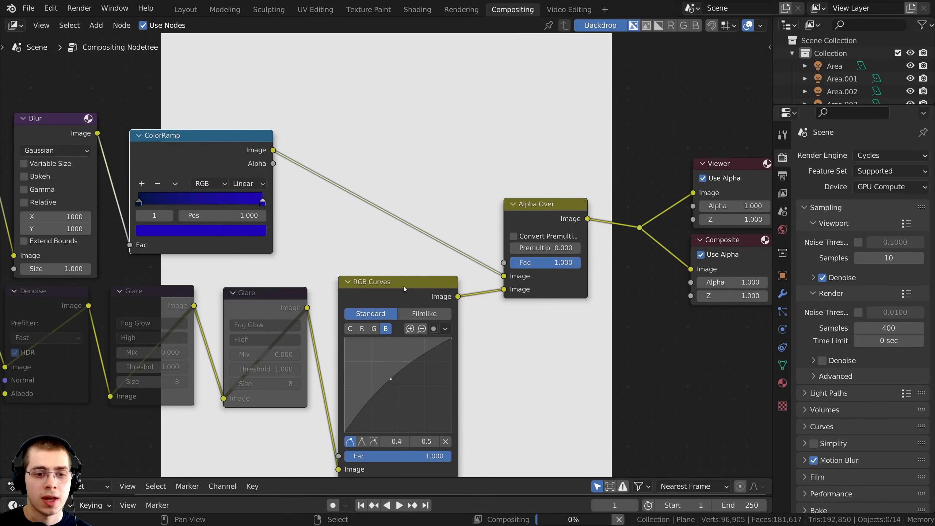
{"action": "scroll", "coordinate": [448, 203], "scroll_direction": "down", "scroll_amount": 5}
{"action": "middle_click_drag", "start_coordinate": [336, 108], "coordinate": [597, 236]}
{"action": "key", "text": "v"}
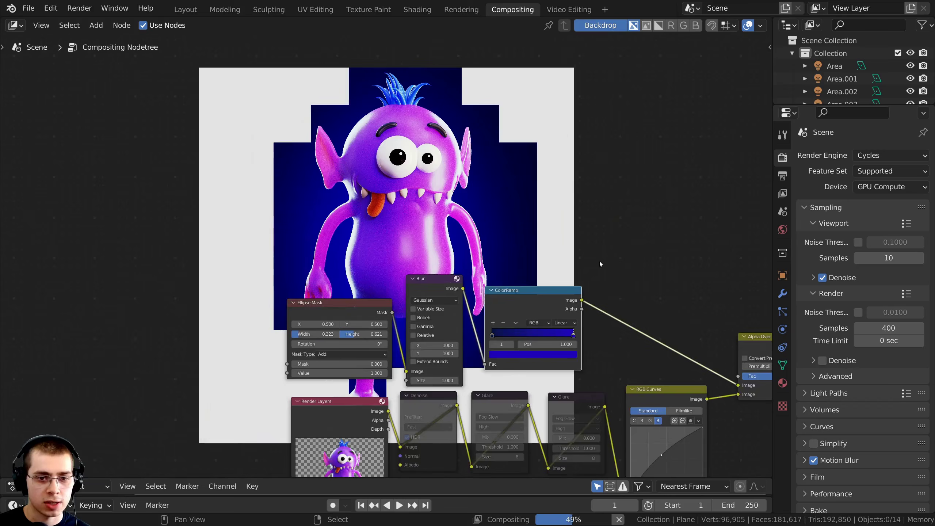
{"action": "middle_click_drag", "start_coordinate": [428, 238], "coordinate": [501, 404]}
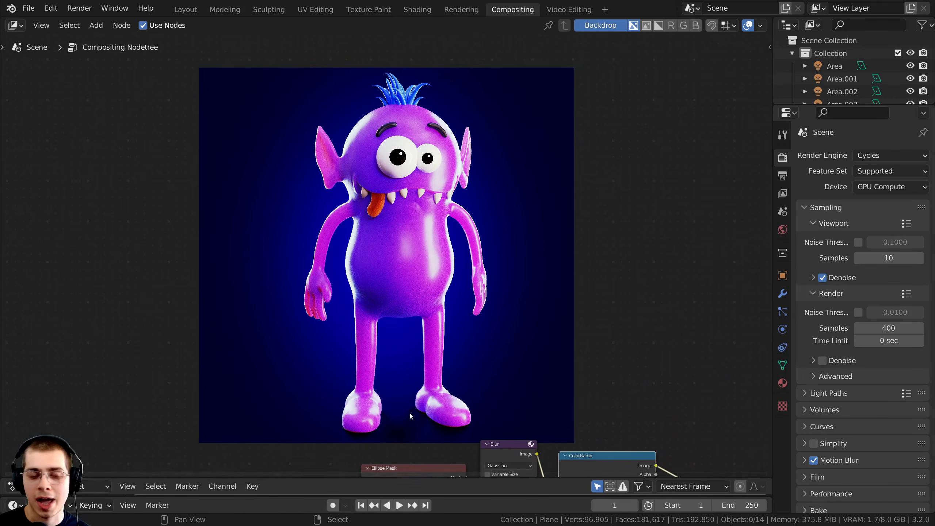
- Unmute the Denoise node and both Glare nodes together
{"action": "middle_click_drag", "start_coordinate": [410, 414], "coordinate": [271, 328]}
{"action": "scroll", "coordinate": [388, 324], "scroll_direction": "up", "scroll_amount": 2}
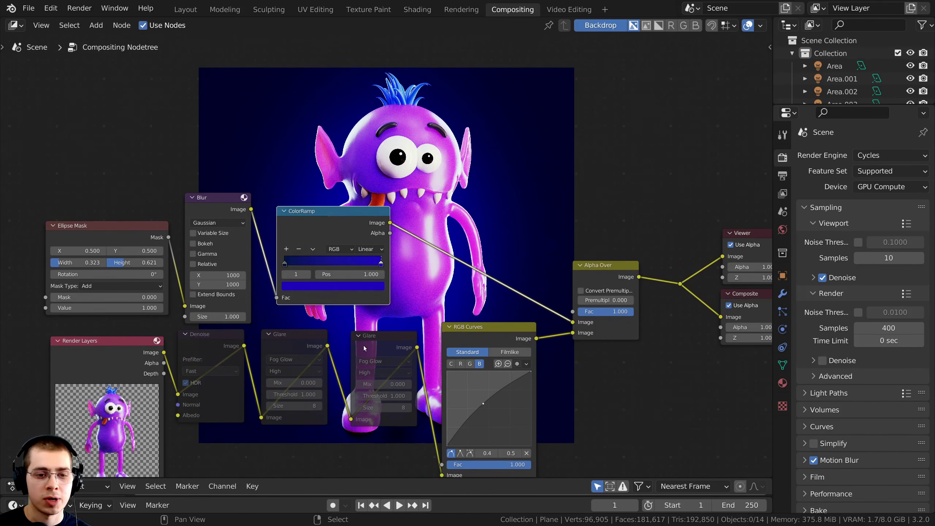
{"action": "left_click", "coordinate": [208, 340]}
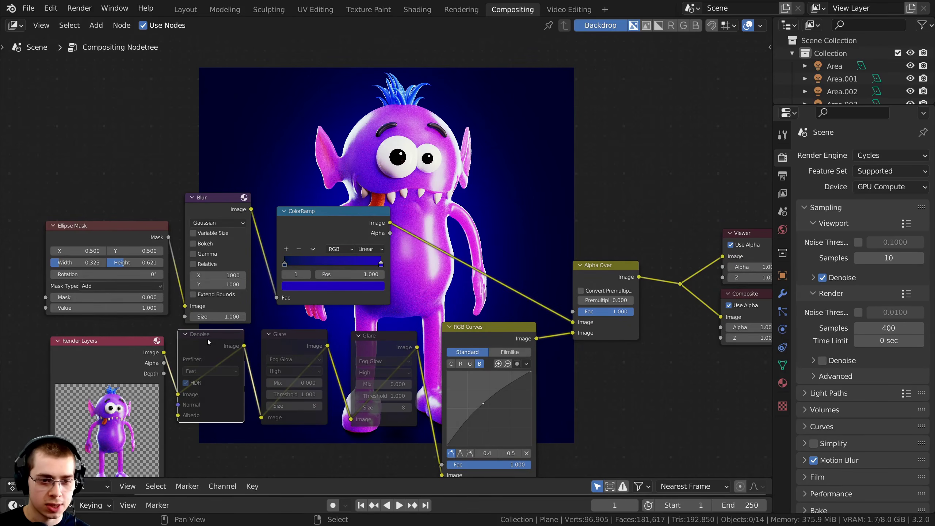
{"action": "left_click", "coordinate": [277, 340], "text": "shift"}
{"action": "left_click", "coordinate": [352, 349], "text": "shift"}
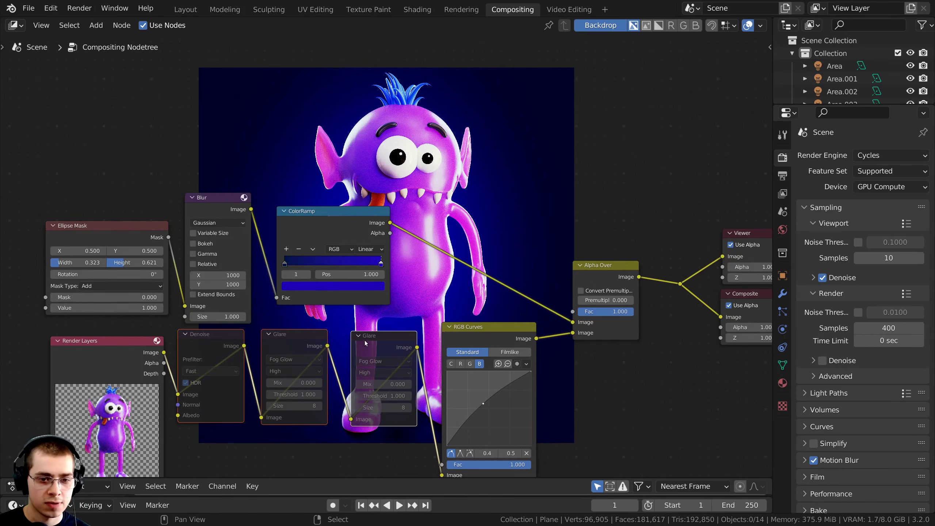
{"action": "key", "text": "m"}
{"action": "middle_click_drag", "start_coordinate": [332, 347], "coordinate": [310, 460]}
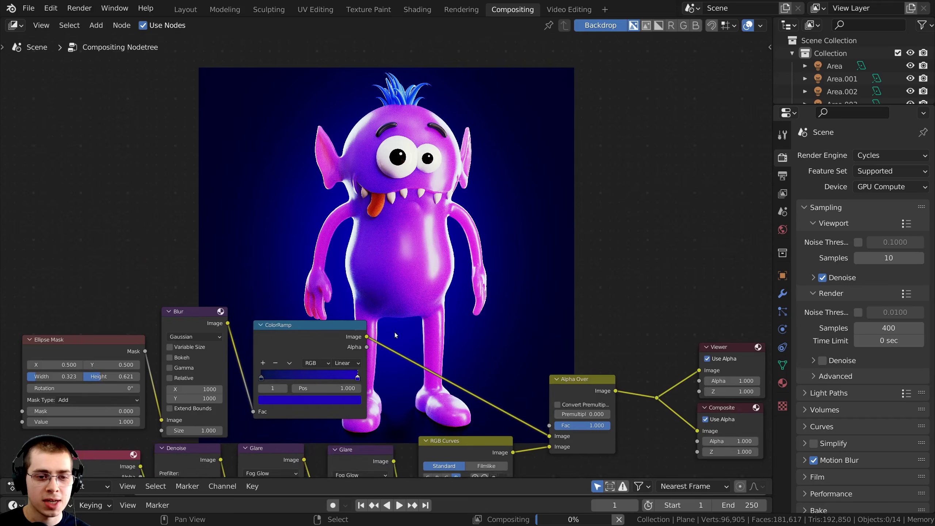
{"action": "middle_click_drag", "start_coordinate": [426, 365], "coordinate": [417, 463]}
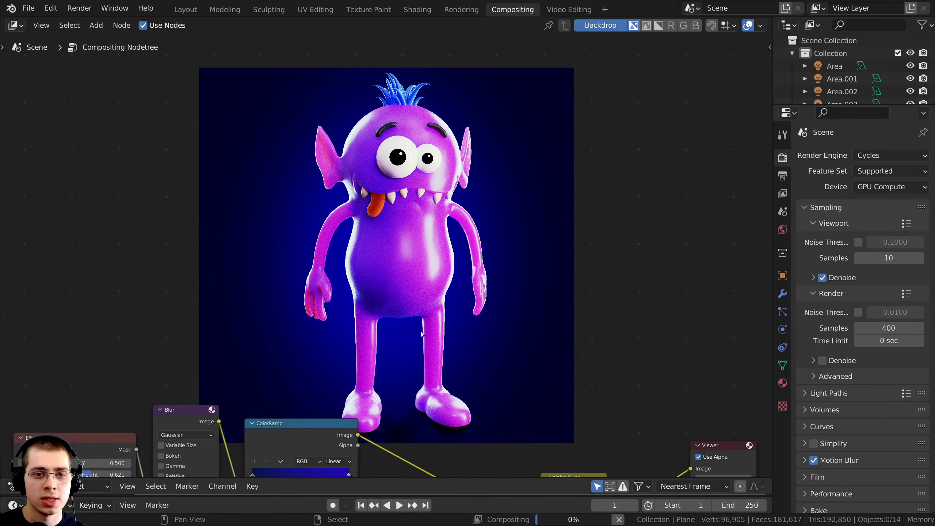
{"action": "middle_click_drag", "start_coordinate": [453, 238], "coordinate": [448, 267]}
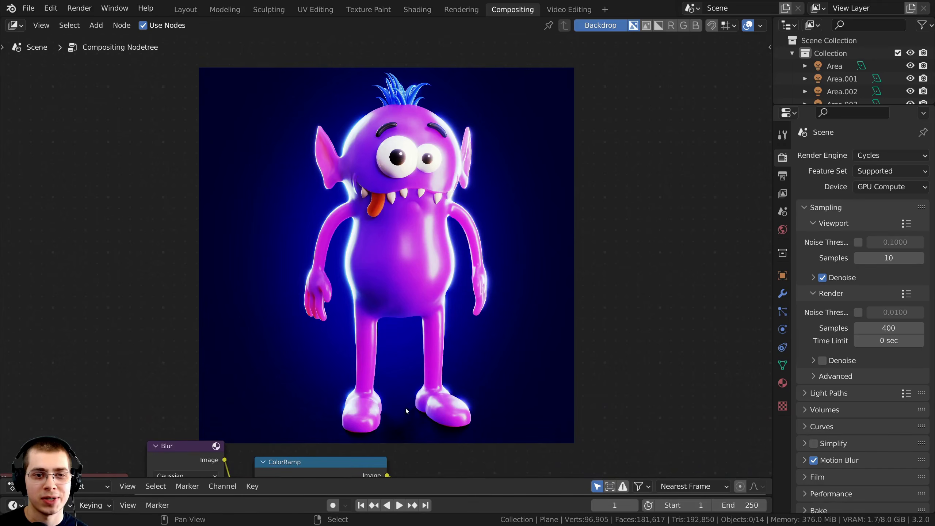
- Delete the second Glare node while keeping the link to RGB Curves, and move RGB Curves closer to the remaining Glare
{"action": "mouse_move", "coordinate": [405, 407]}
{"action": "middle_mouse_down"}
{"action": "mouse_move", "coordinate": [406, 236]}
{"action": "mouse_move", "coordinate": [411, 259]}
{"action": "middle_mouse_up"}
{"action": "left_click_drag", "start_coordinate": [381, 304], "coordinate": [375, 301]}
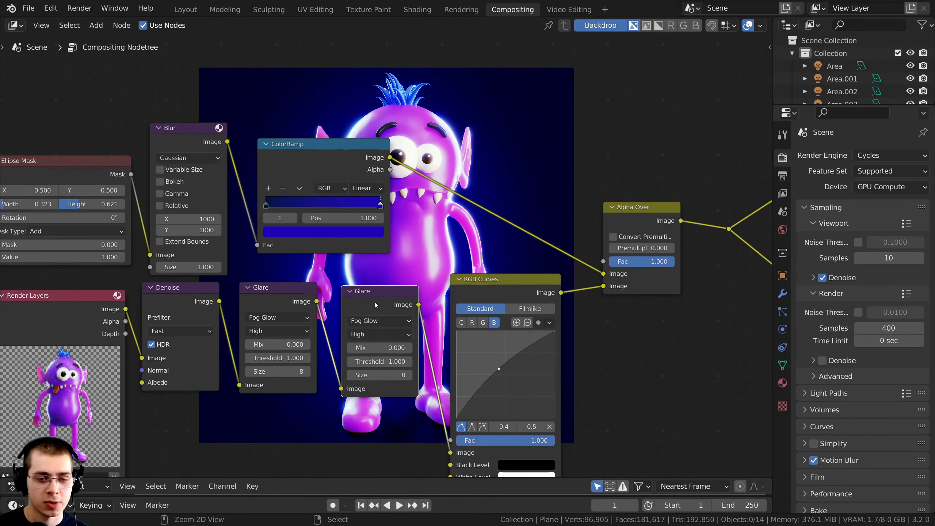
{"action": "key", "text": "ctrl+x"}
{"action": "left_click_drag", "start_coordinate": [503, 285], "coordinate": [479, 284]}
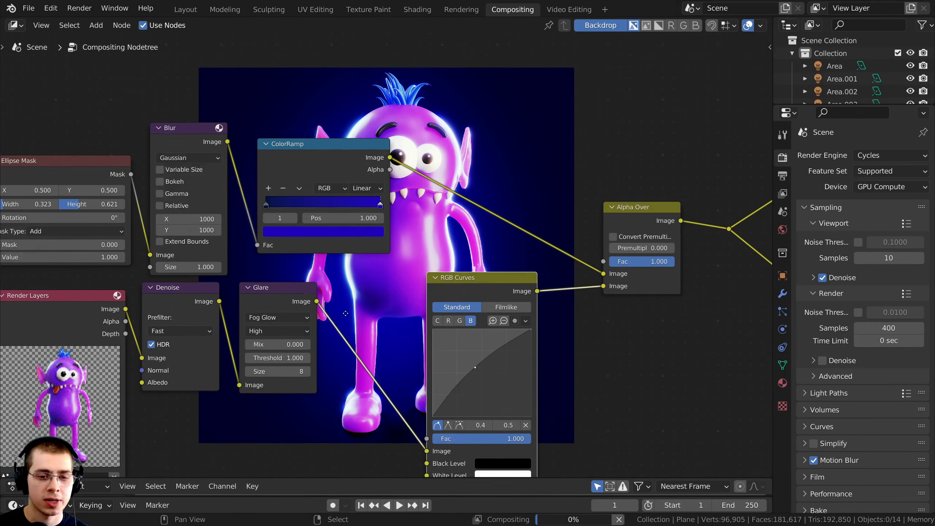
{"action": "middle_click_drag", "start_coordinate": [398, 84], "coordinate": [397, 281]}
{"action": "left_click_drag", "start_coordinate": [350, 352], "coordinate": [347, 381]}
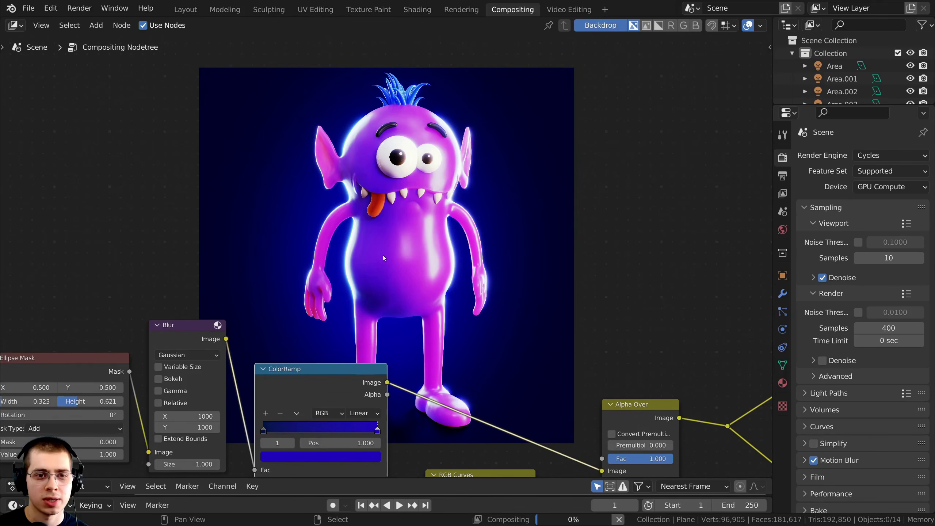
{"action": "middle_click_drag", "start_coordinate": [384, 260], "coordinate": [365, 342]}
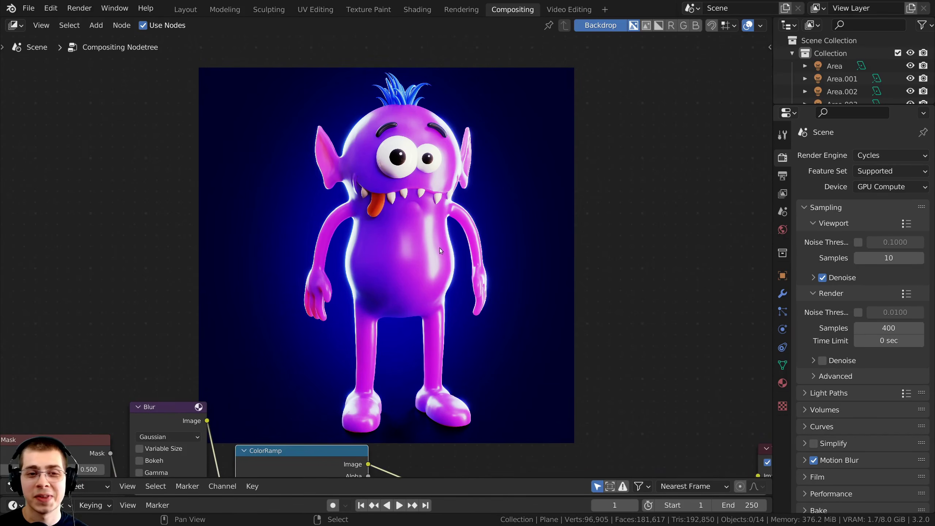
- Switch the compositor area to the Image Editor and display the Viewer Node image
{"action": "scroll", "coordinate": [439, 261], "scroll_direction": "down", "scroll_amount": 1}
{"action": "middle_click_drag", "start_coordinate": [439, 262], "coordinate": [436, 164]}
{"action": "key", "text": "F11"}
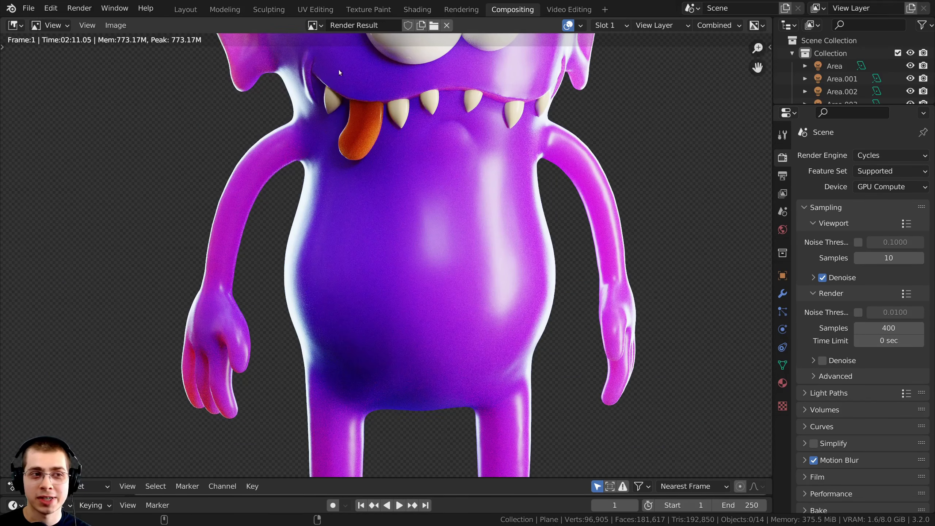
{"action": "left_click", "coordinate": [16, 27]}
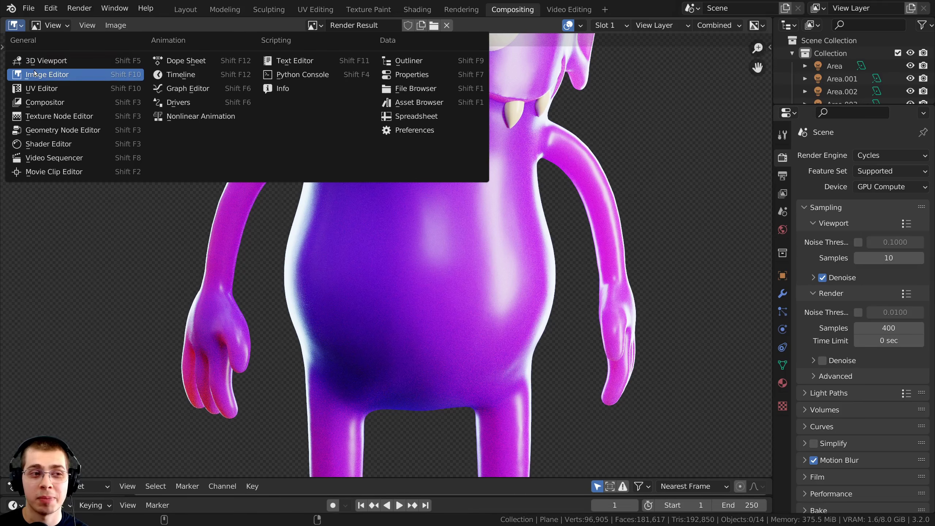
{"action": "scroll", "coordinate": [392, 187], "scroll_direction": "down", "scroll_amount": 3}
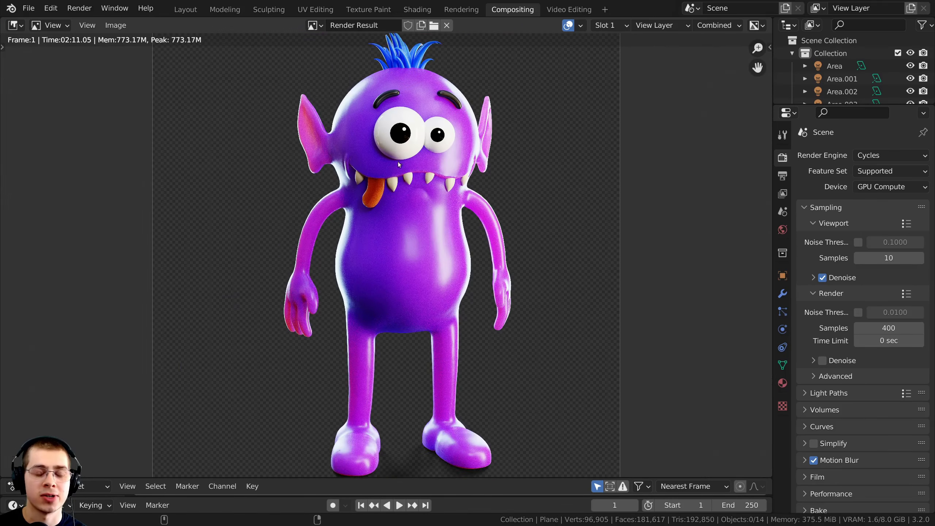
{"action": "middle_click_drag", "start_coordinate": [397, 162], "coordinate": [399, 195]}
{"action": "middle_click_drag", "start_coordinate": [419, 153], "coordinate": [413, 139]}
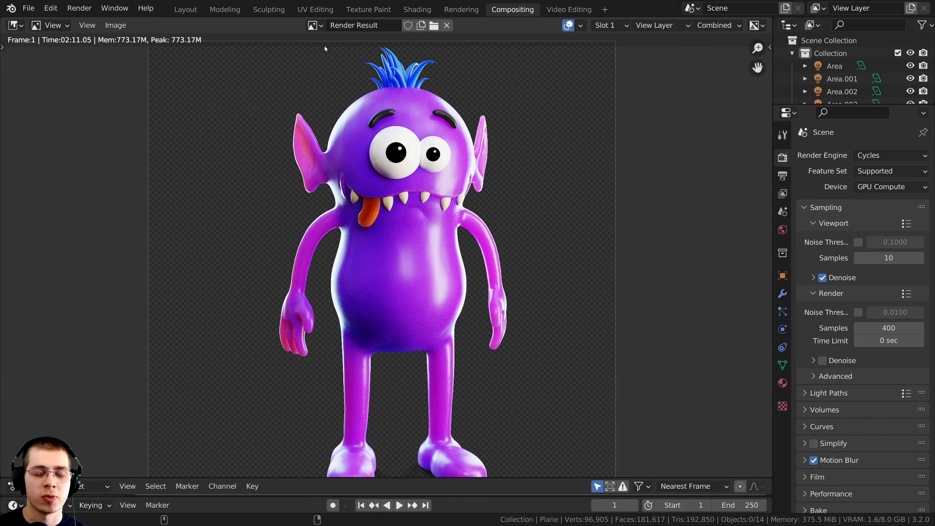
{"action": "left_click", "coordinate": [312, 25]}
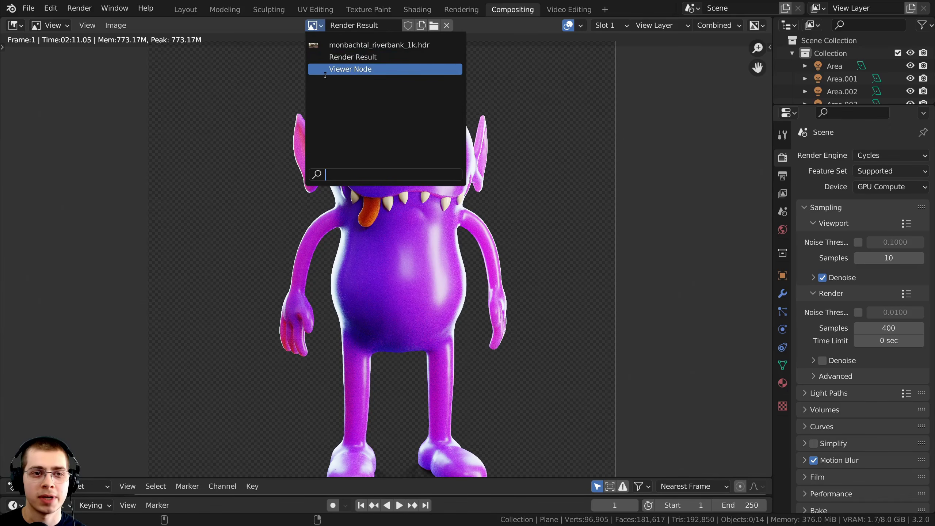
{"action": "left_click", "coordinate": [349, 69]}
{"action": "scroll", "coordinate": [512, 194], "scroll_direction": "down", "scroll_amount": 1}
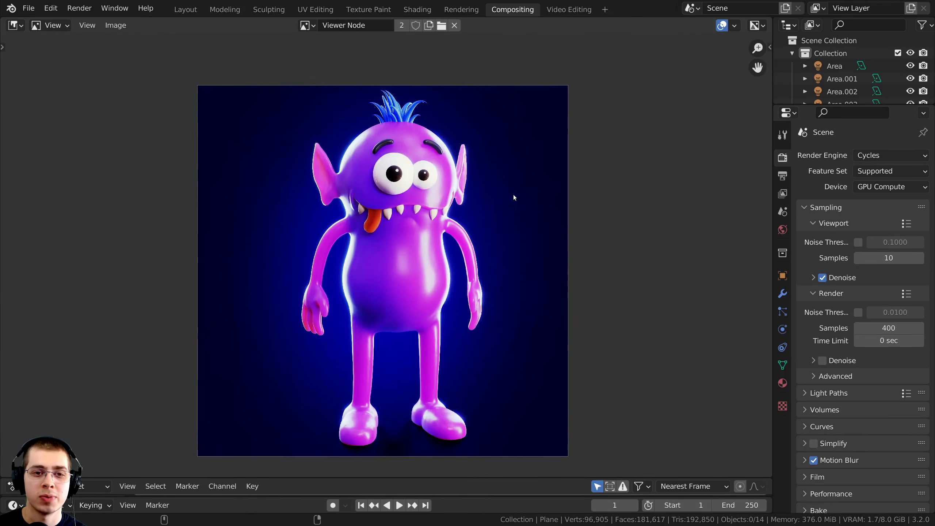
{"action": "scroll", "coordinate": [518, 170], "scroll_direction": "up", "scroll_amount": 1}
{"action": "scroll", "coordinate": [506, 156], "scroll_direction": "down", "scroll_amount": 1}
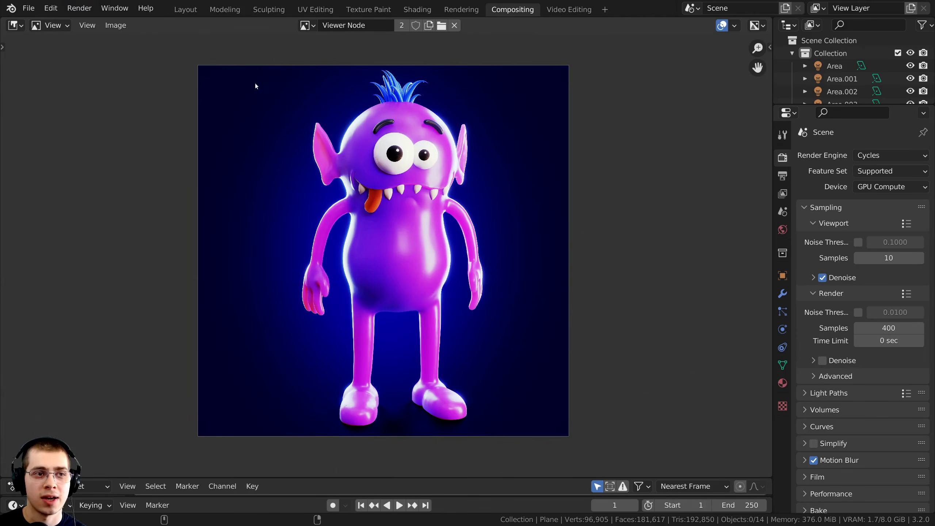
- Save the Viewer Node image as Cute Monster Character.png in the Tutorial Files folder, using PNG format, RGBA and 8-bit depth
{"action": "left_click", "coordinate": [122, 26]}
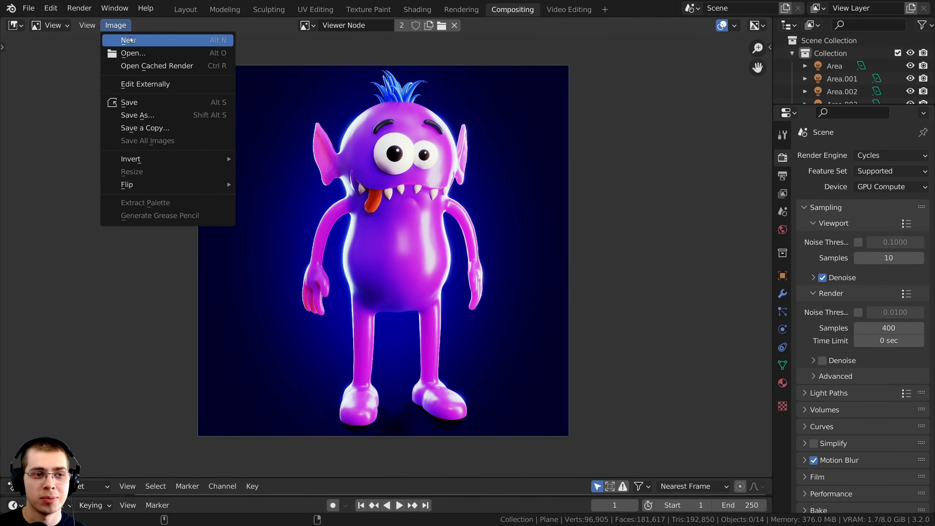
{"action": "left_click", "coordinate": [140, 115]}
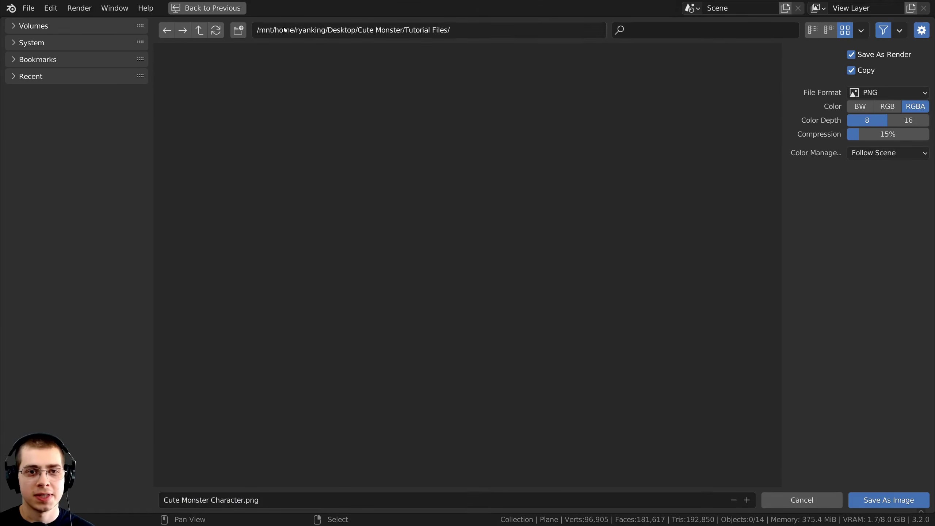
{"action": "left_click", "coordinate": [885, 503]}
{"action": "middle_click_drag", "start_coordinate": [535, 336], "coordinate": [532, 332]}
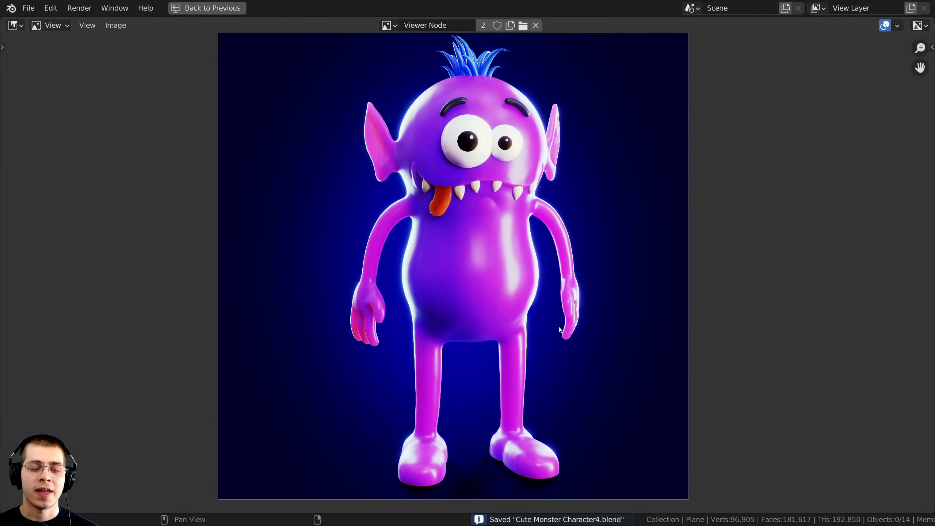
{"action": "middle_click_drag", "start_coordinate": [604, 326], "coordinate": [598, 331]}
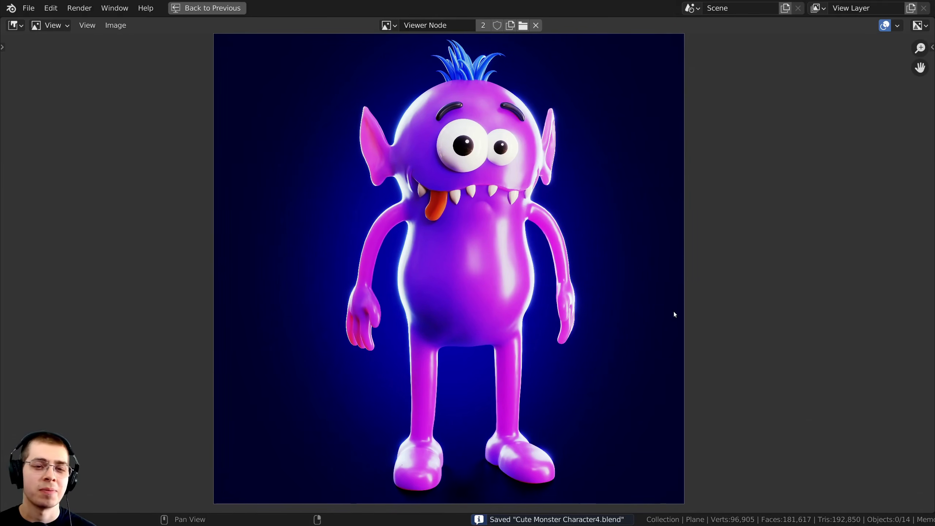